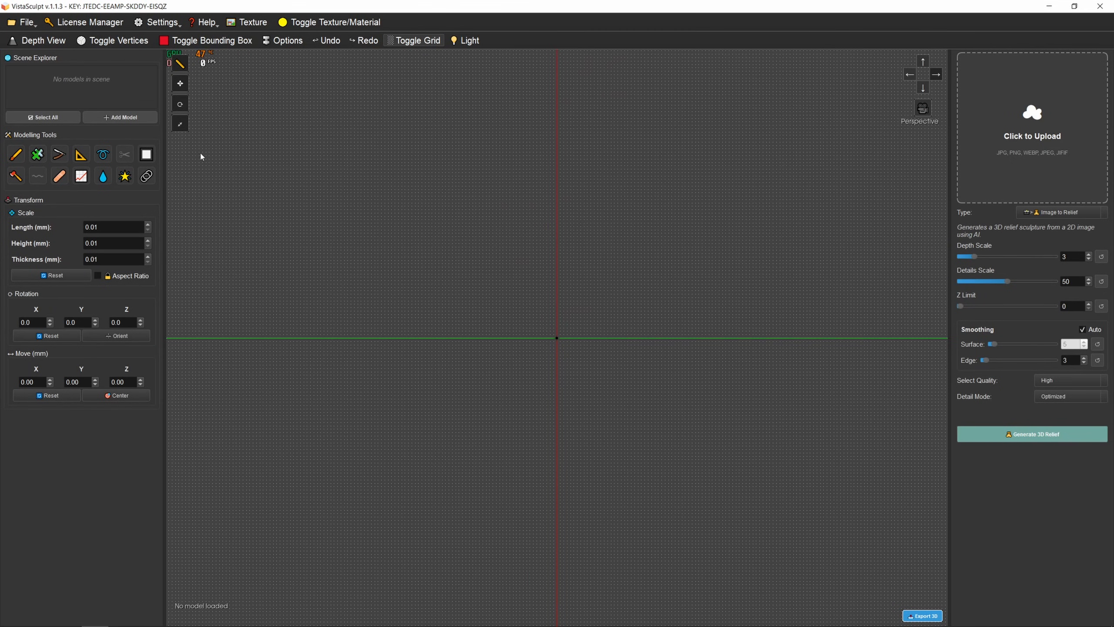
# - Load the project 123.vsw from the Desktop and acknowledge the load notice
pyautogui.click(27, 23)
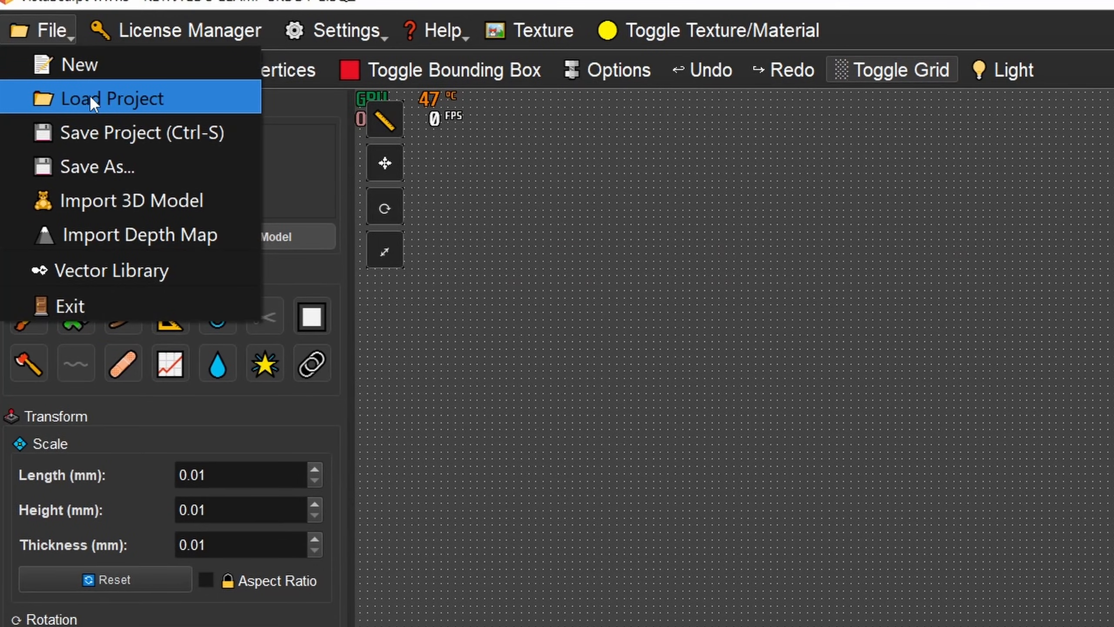
pyautogui.click(92, 105)
pyautogui.click(236, 114)
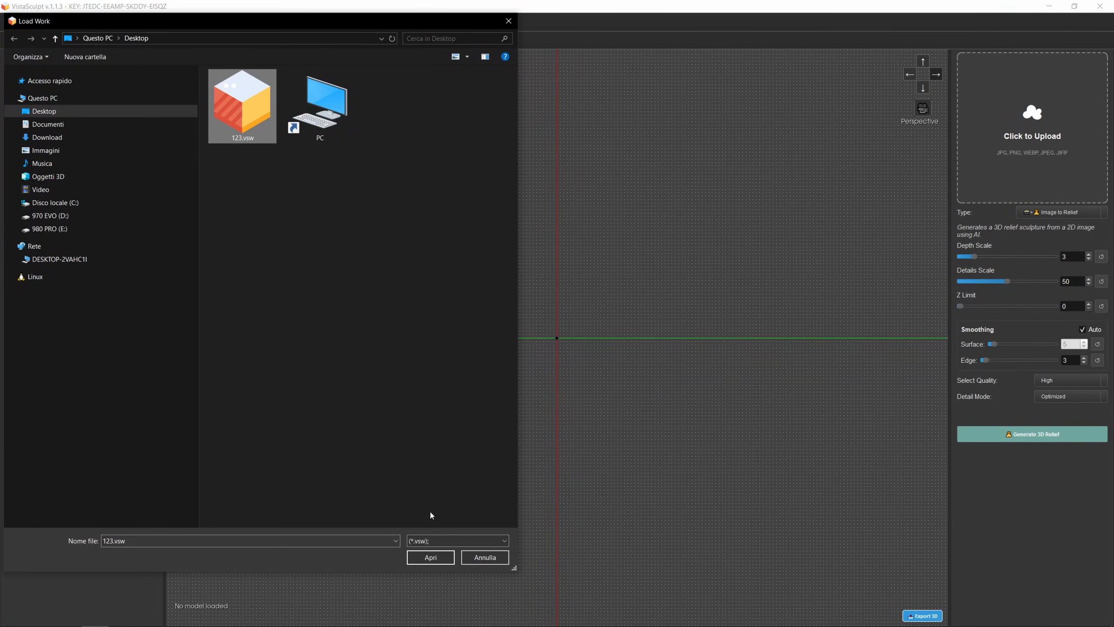
pyautogui.click(441, 557)
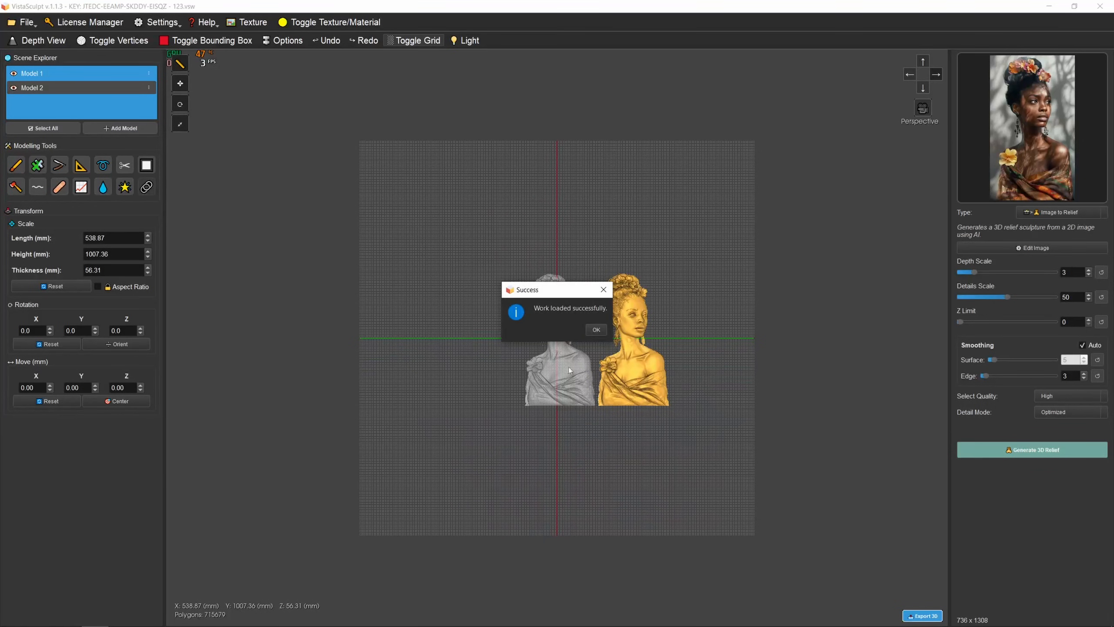
pyautogui.click(600, 331)
pyautogui.scroll(5, 601, 334)
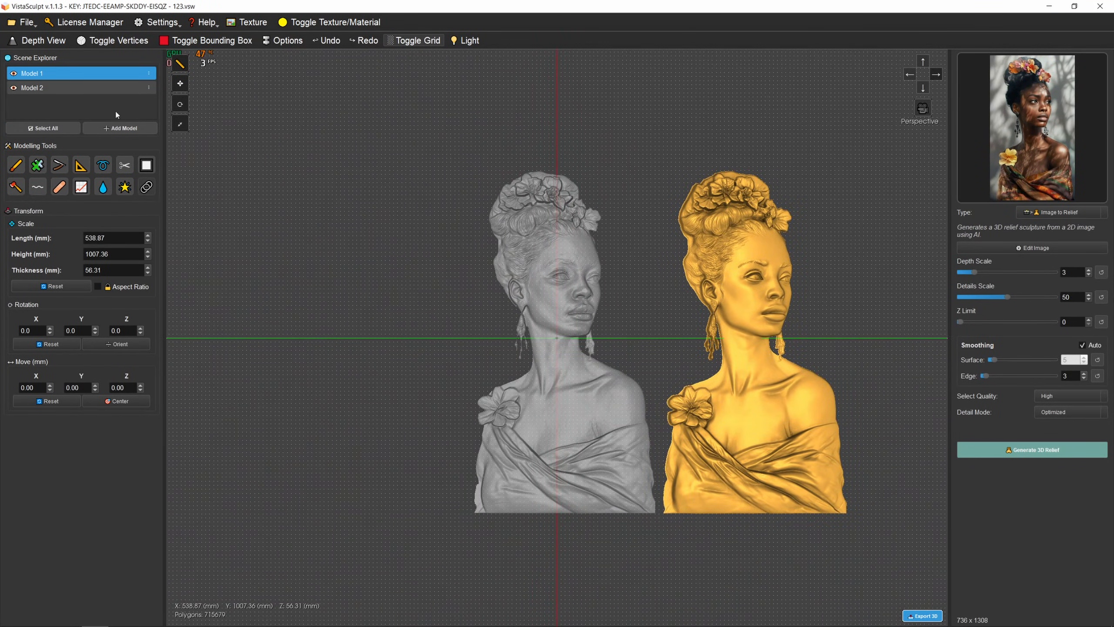
# - Select Model 2 in the scene, delete it, and undo the deletion
pyautogui.click(98, 87)
pyautogui.click(93, 75)
pyautogui.click(93, 87)
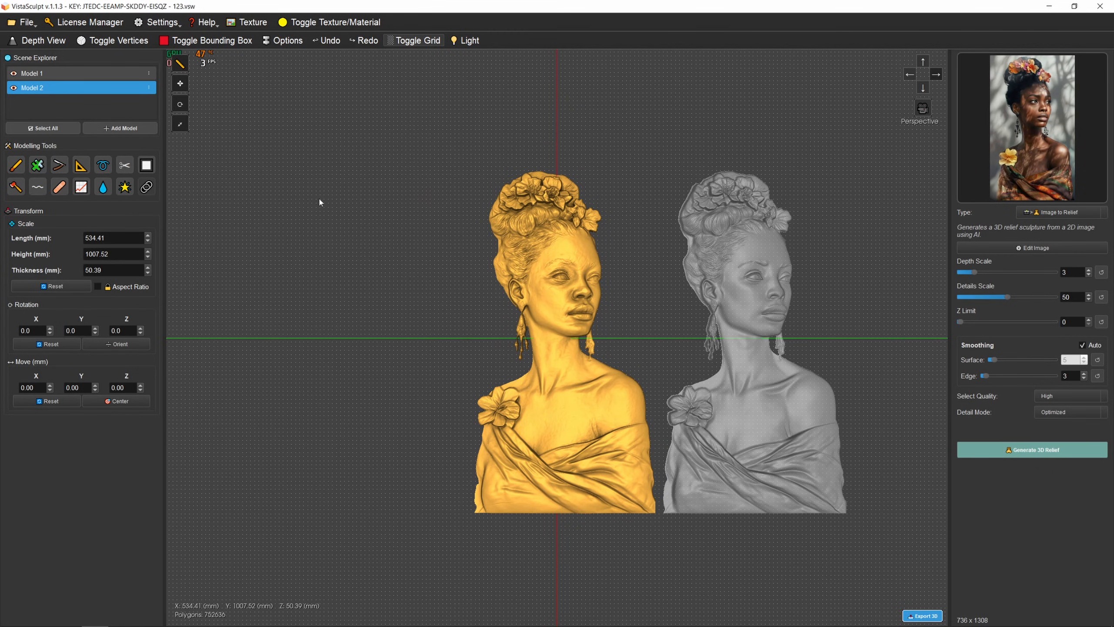
pyautogui.rightClick(530, 256)
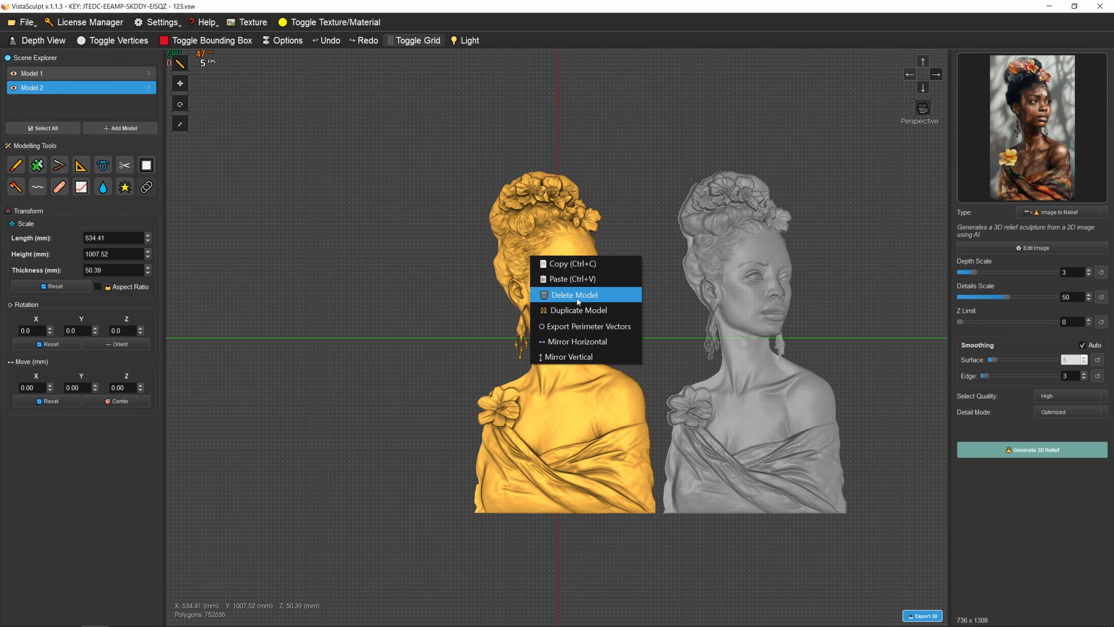
pyautogui.click(609, 299)
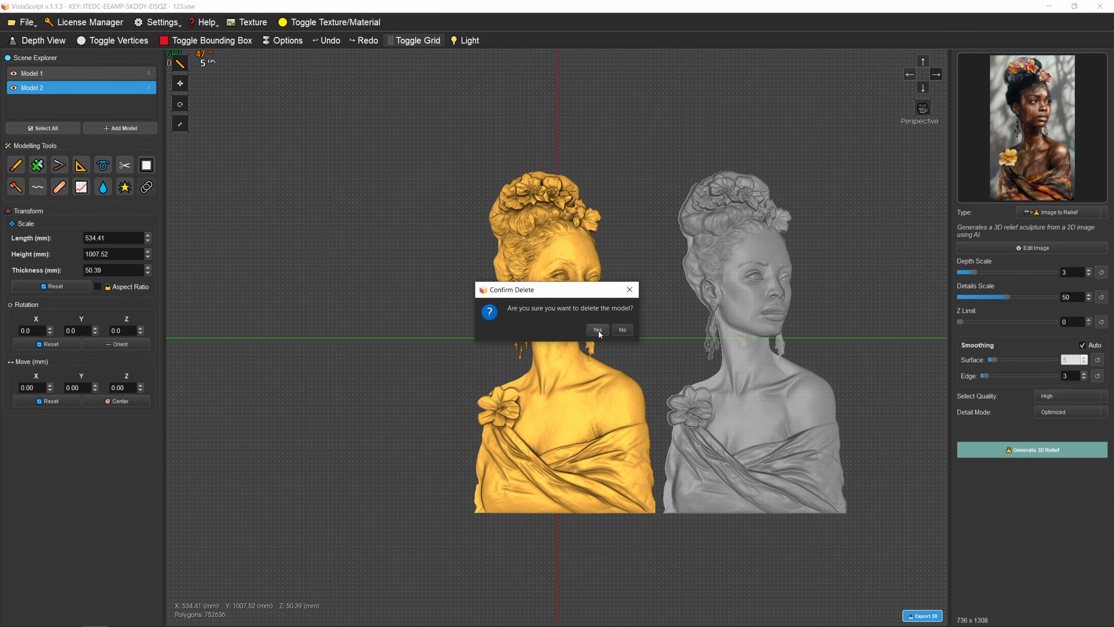
pyautogui.click(598, 330)
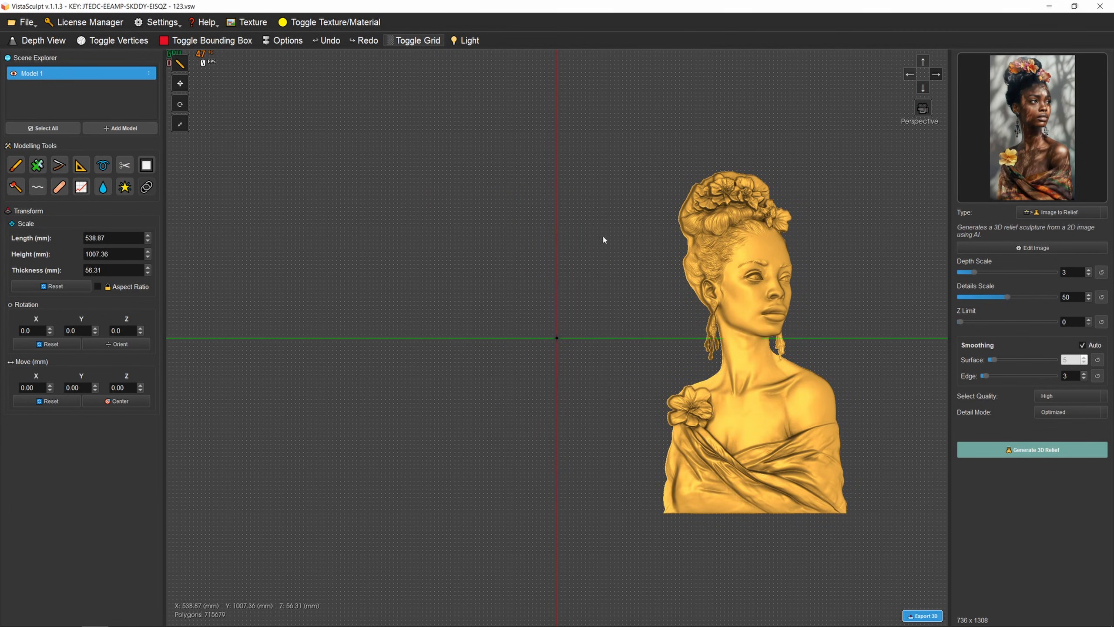
pyautogui.click(324, 42)
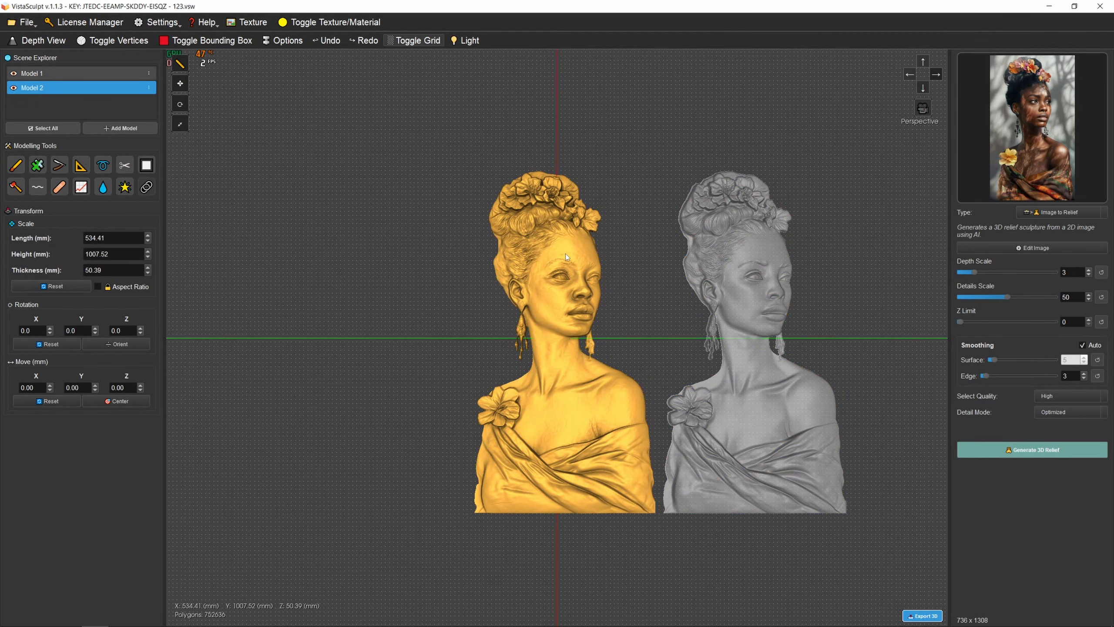
# - Delete the restored Model 2 once more and undo that deletion as well
pyautogui.press('Delete')
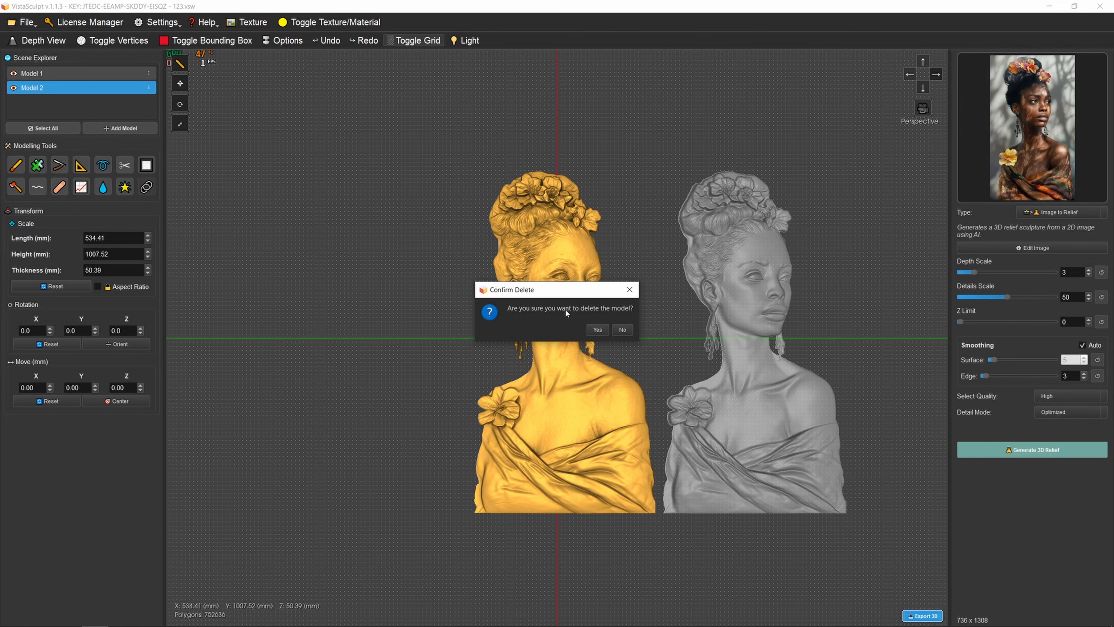
pyautogui.click(597, 330)
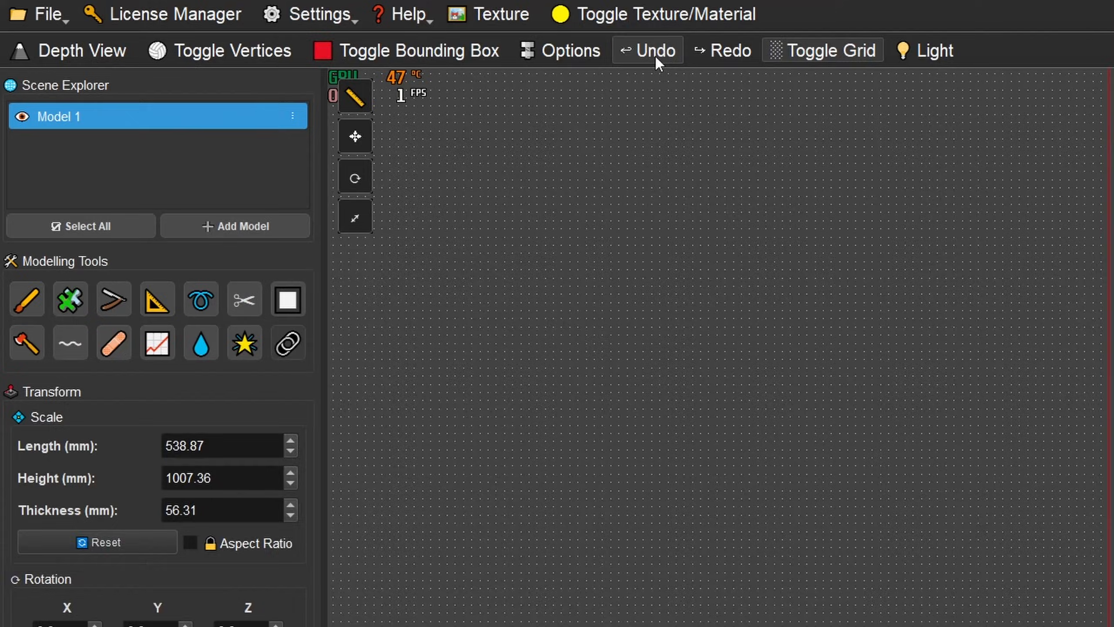
pyautogui.click(329, 42)
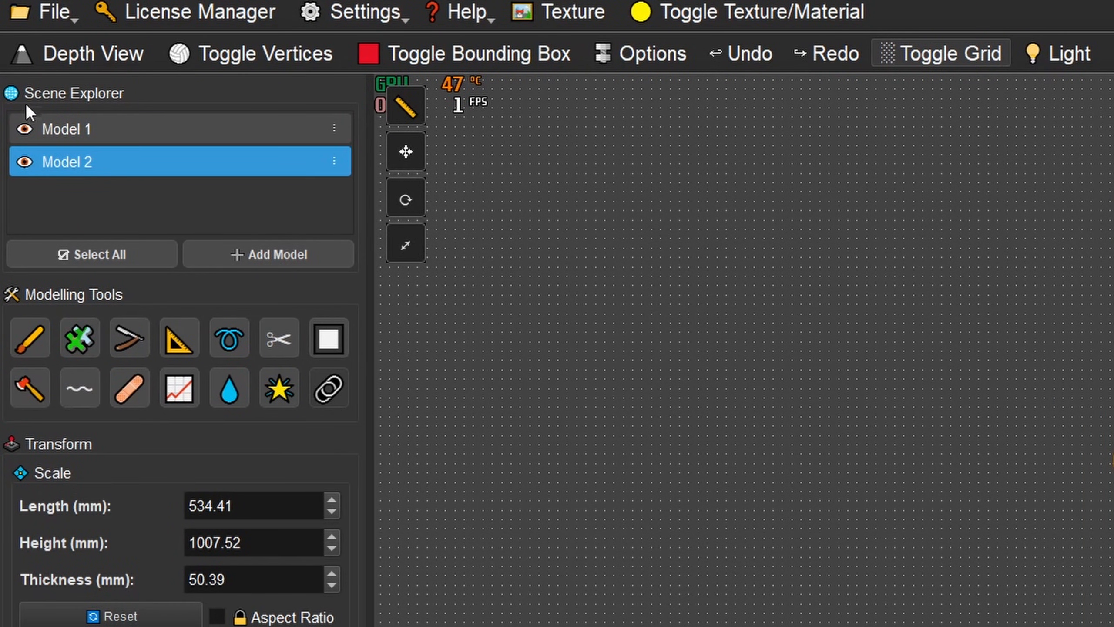
# - Delete Model 2 through its own entry in the scene list
pyautogui.click(335, 161)
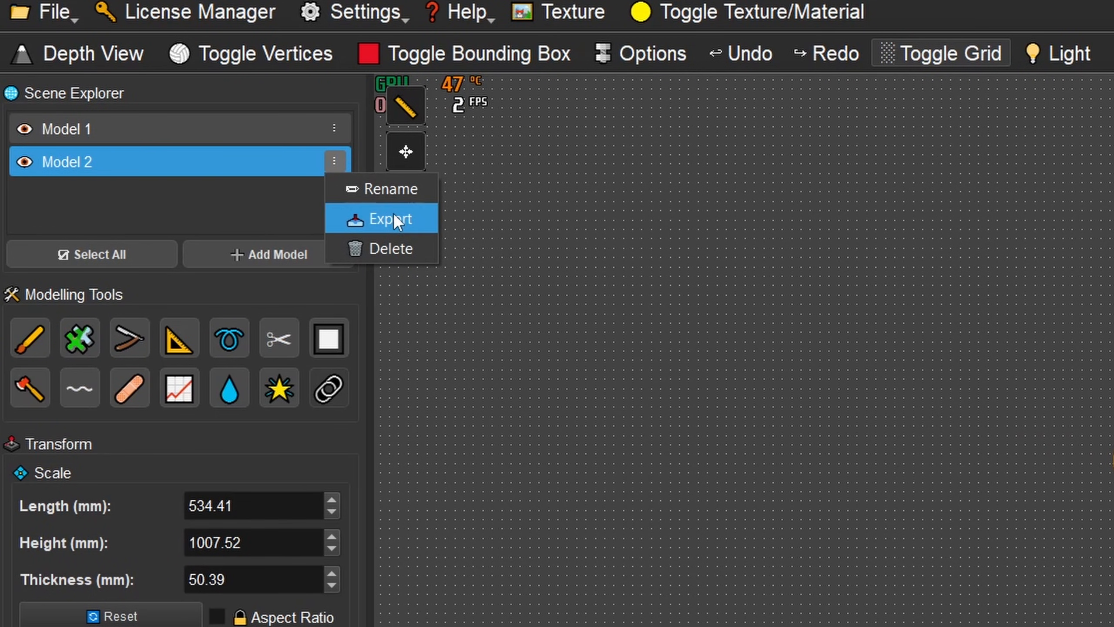
pyautogui.click(384, 251)
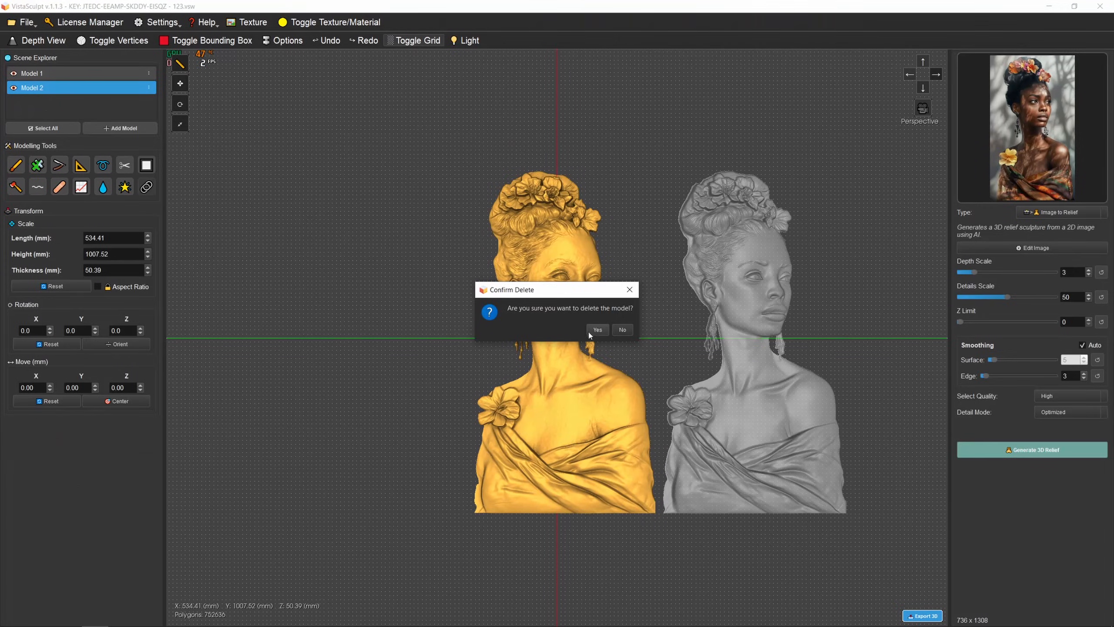
pyautogui.click(595, 326)
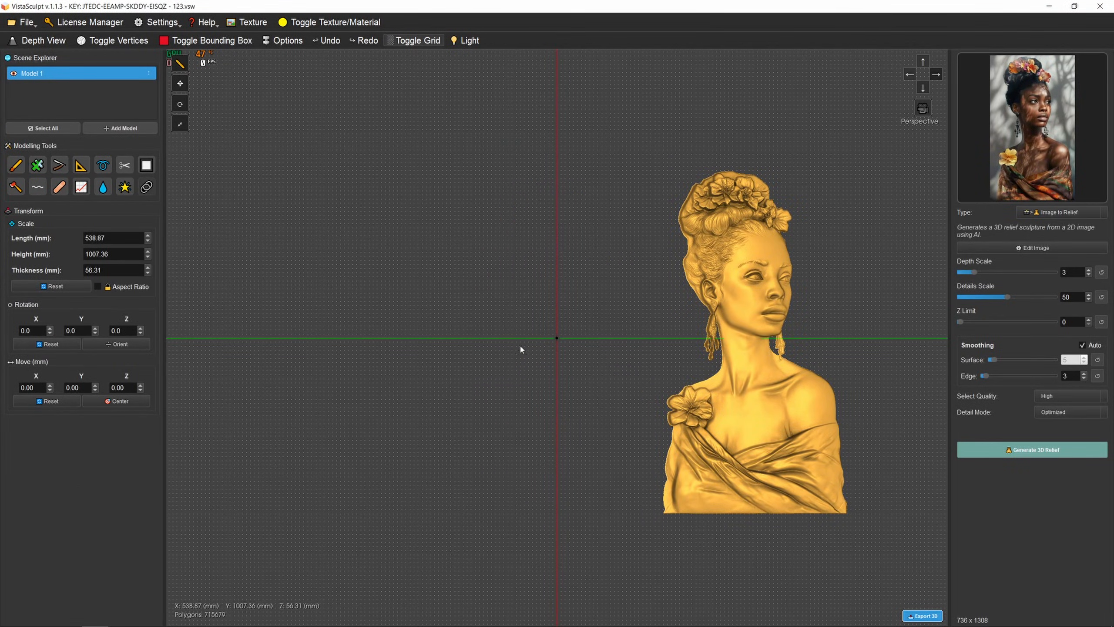
# - Center the remaining bust relief at the origin and recenter the view on it
pyautogui.moveTo(762, 318); pyautogui.dragTo(630, 308, button='middle')
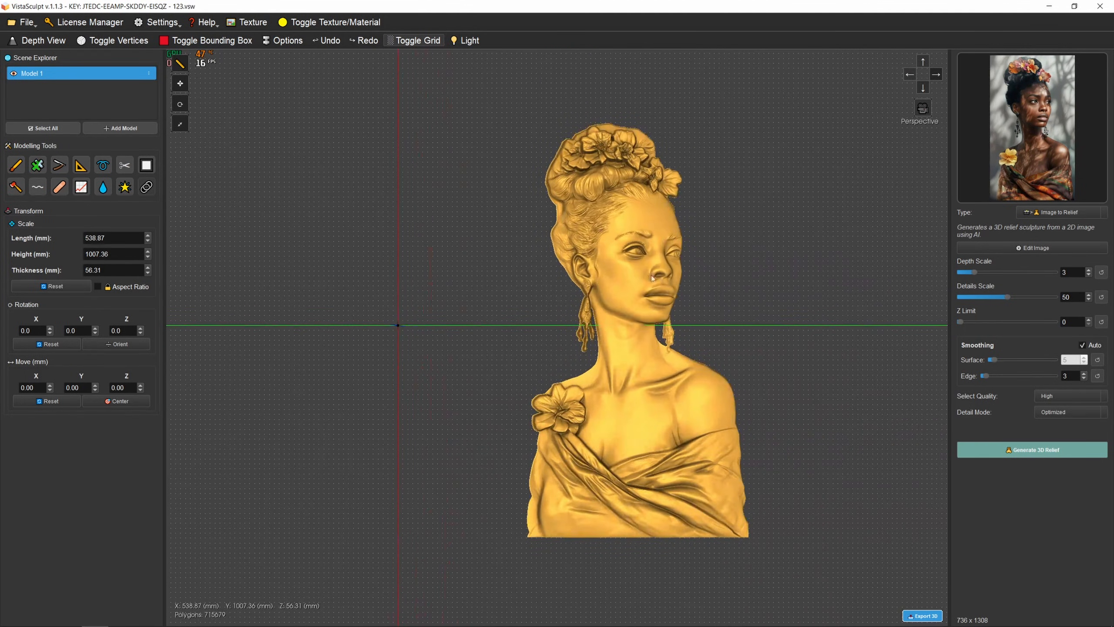
pyautogui.scroll(2, 595, 283)
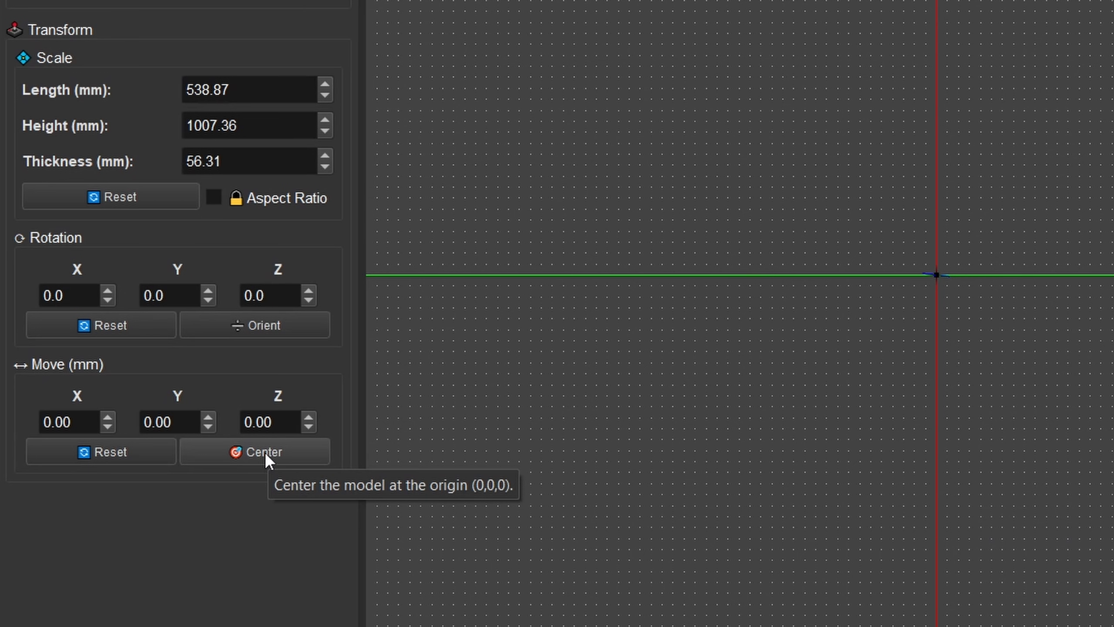
pyautogui.click(264, 452)
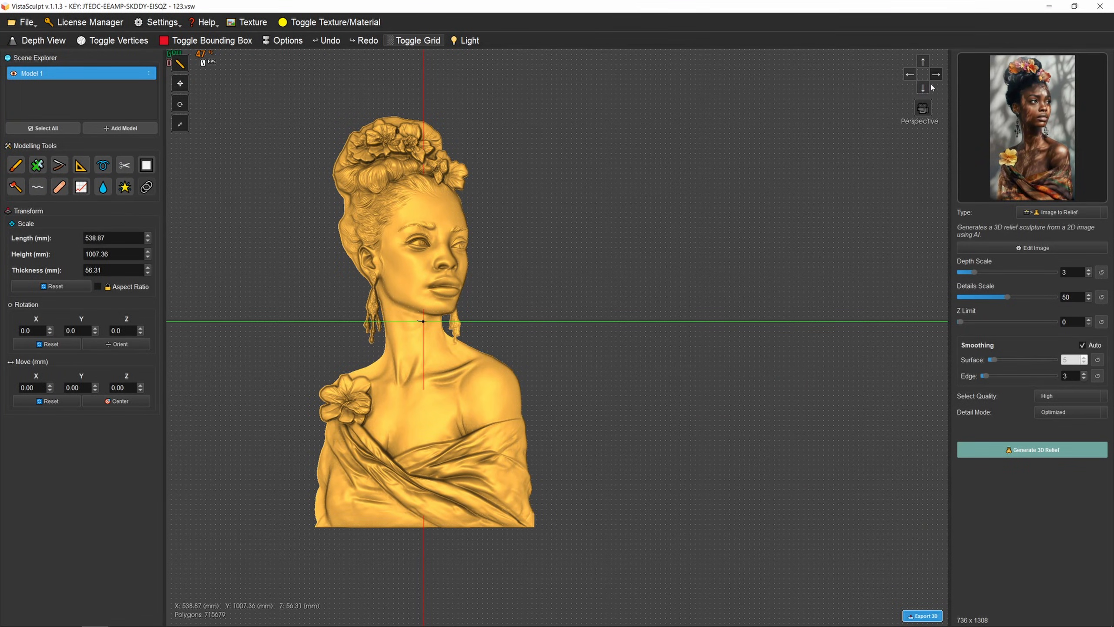
pyautogui.click(931, 88)
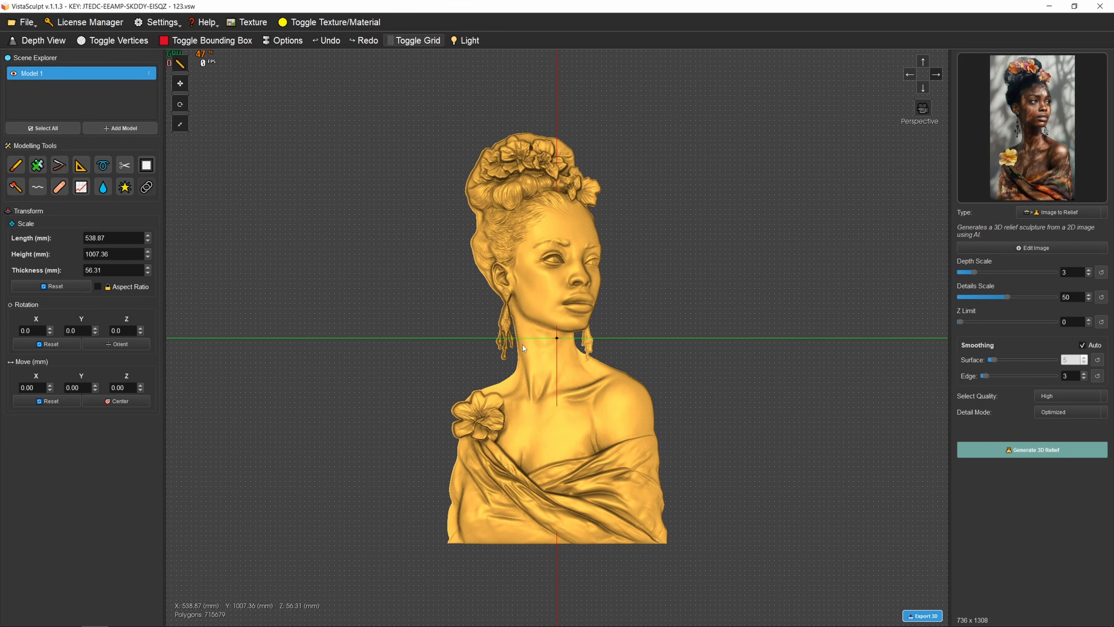
pyautogui.moveTo(525, 345)
pyautogui.mouseDown()
pyautogui.moveTo(631, 321)
pyautogui.moveTo(400, 332)
pyautogui.moveTo(525, 346)
pyautogui.mouseUp()
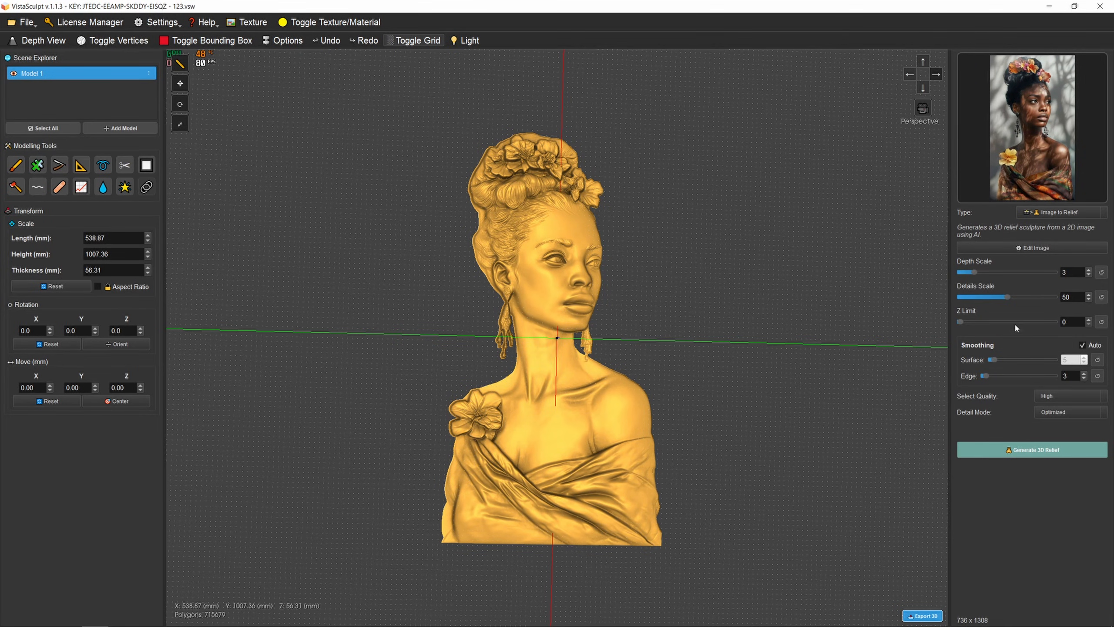
# - Review the source image's editing options and the AI Relief Preview settings, closing both without changes
pyautogui.click(1004, 247)
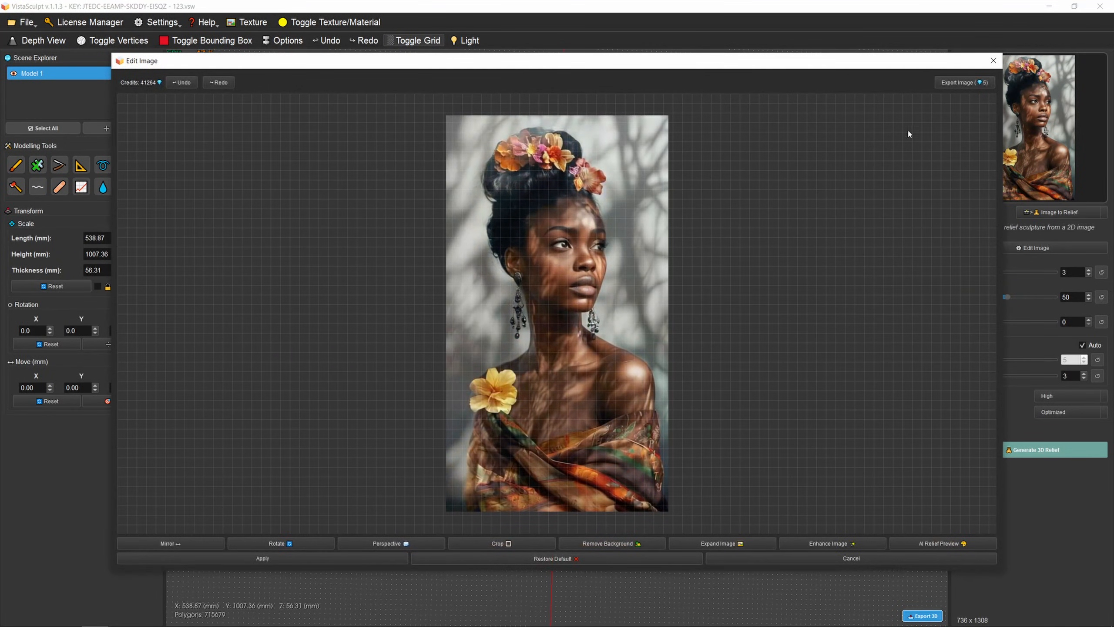
pyautogui.click(942, 544)
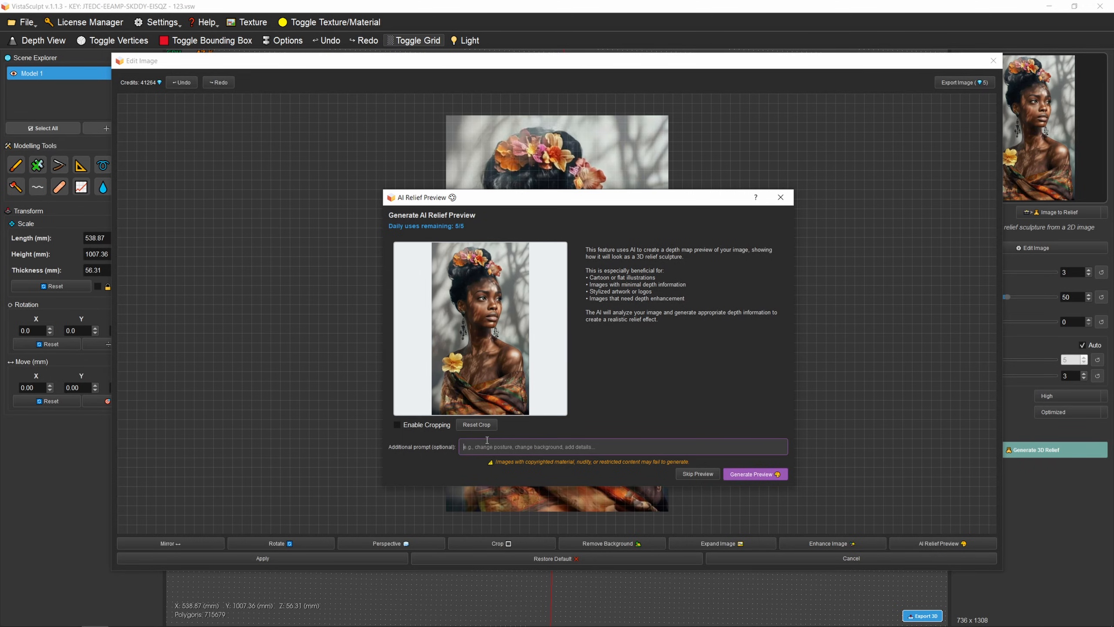
pyautogui.click(791, 201)
pyautogui.click(994, 61)
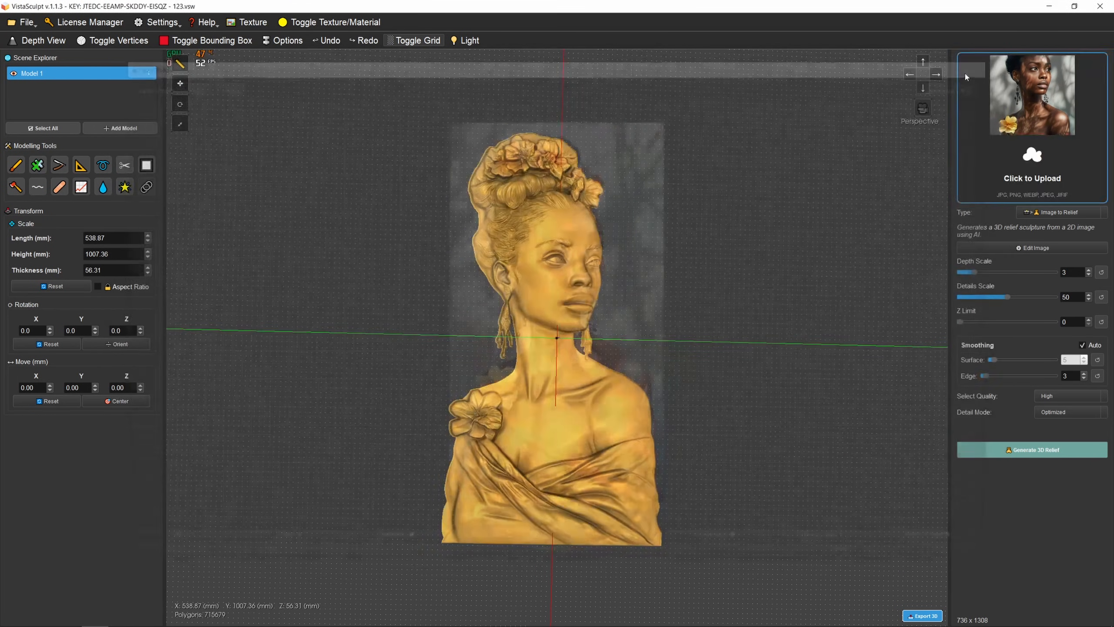
# - Start the Remove Plane tool on the bust relief and browse its background textures
pyautogui.moveTo(594, 288); pyautogui.dragTo(482, 293)
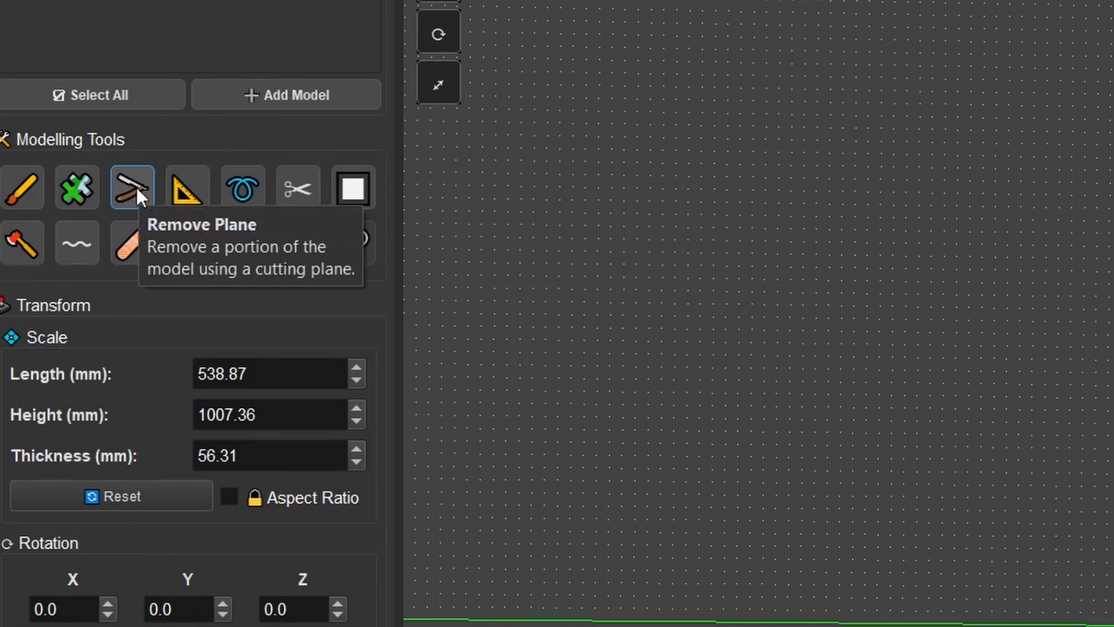
pyautogui.click(137, 188)
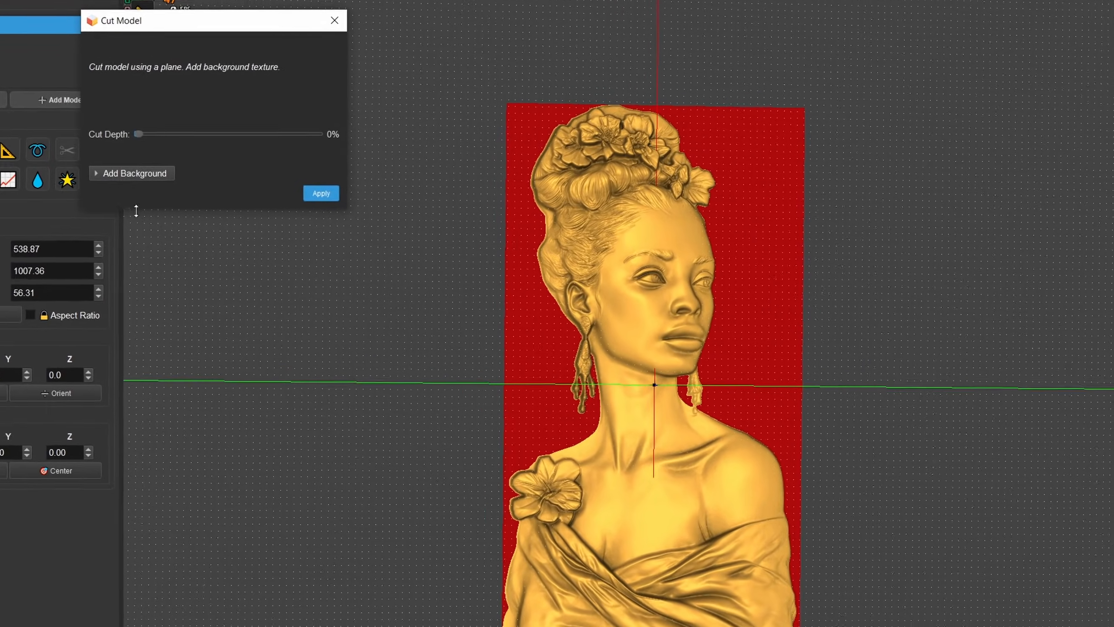
pyautogui.click(102, 173)
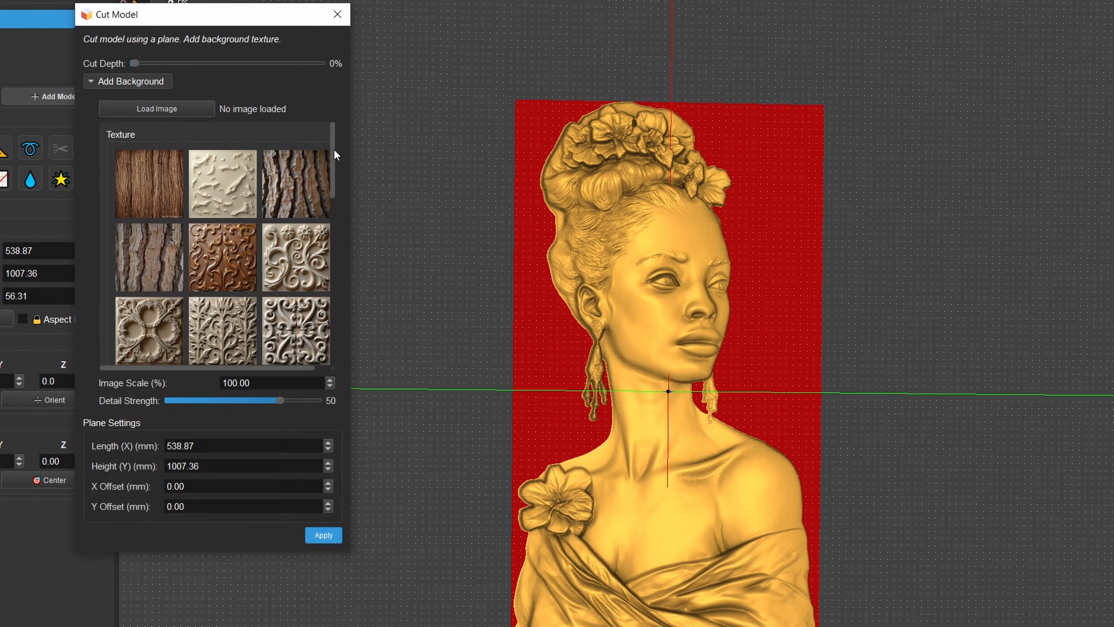
pyautogui.moveTo(335, 149); pyautogui.dragTo(325, 224)
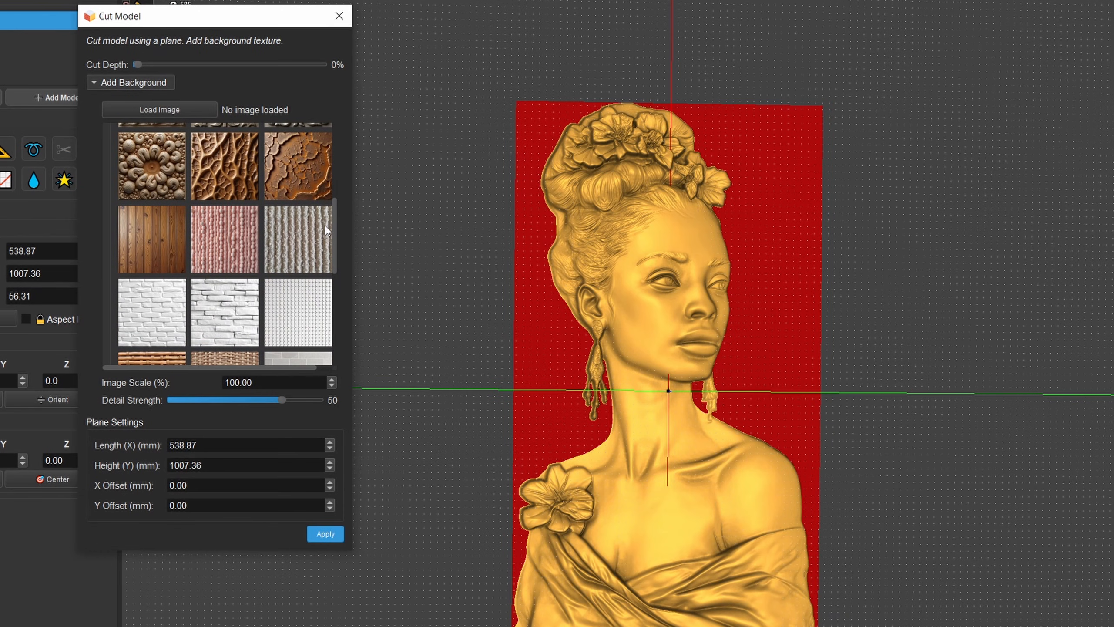
# - Try brick and knitted background textures on the cutting plane, including image (52).png and image (49).png, and abandon loading a custom image
pyautogui.click(306, 232)
pyautogui.click(289, 283)
pyautogui.click(232, 302)
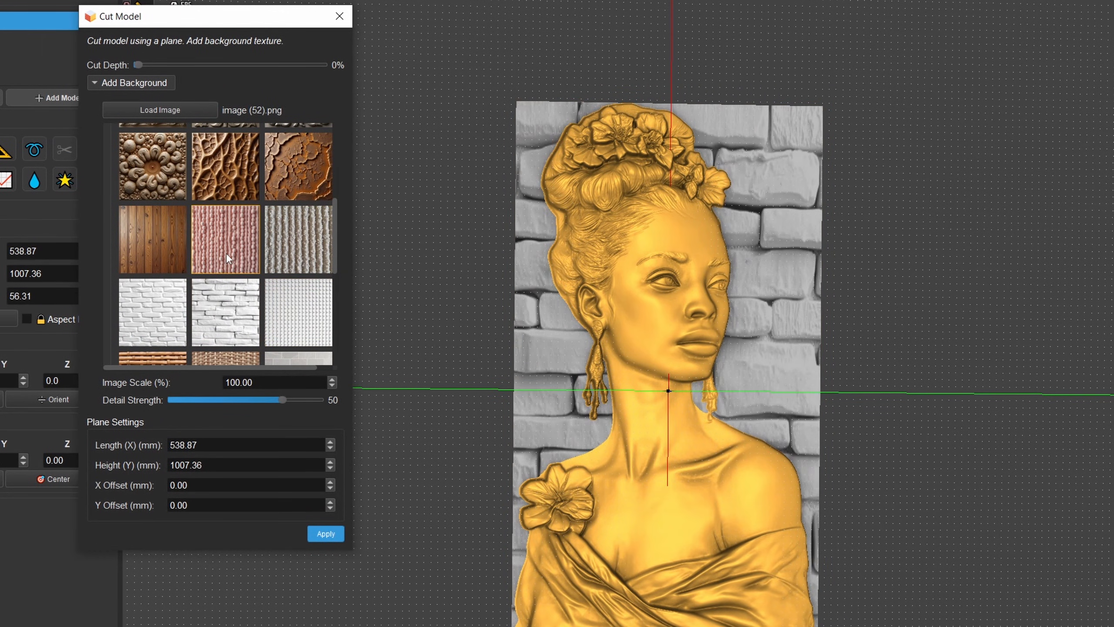
pyautogui.click(227, 252)
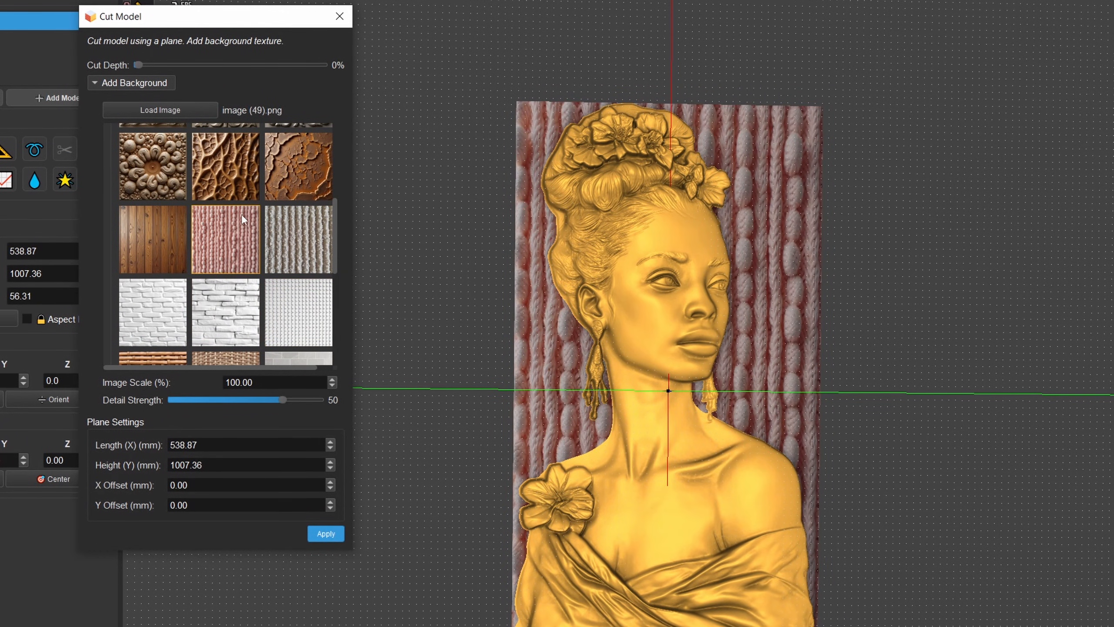
pyautogui.click(169, 111)
pyautogui.click(785, 6)
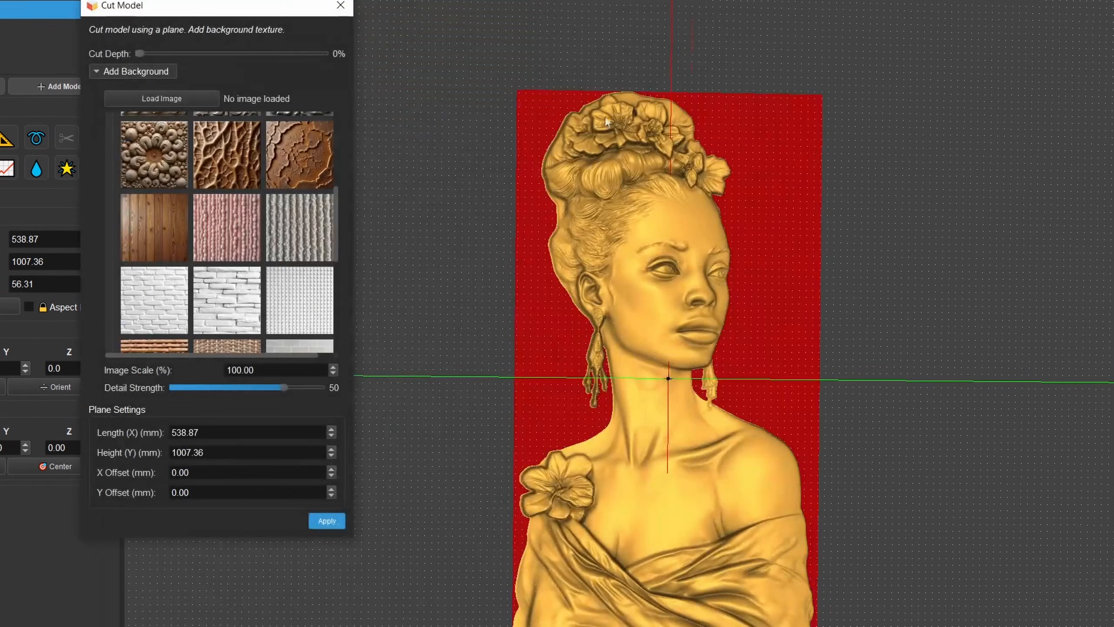
pyautogui.moveTo(340, 205); pyautogui.dragTo(339, 103)
# - Examine the bust relief and the red cutting plane from several angles, ending with a low close-up
pyautogui.moveTo(534, 232)
pyautogui.mouseDown()
pyautogui.moveTo(627, 179)
pyautogui.moveTo(604, 219)
pyautogui.moveTo(544, 233)
pyautogui.mouseUp()
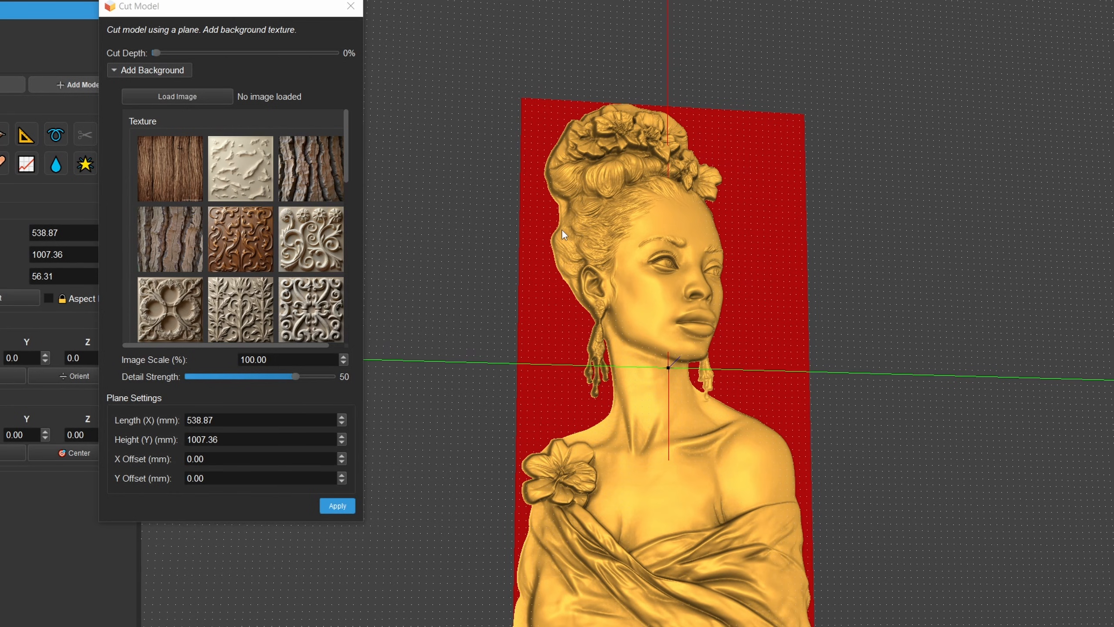
pyautogui.moveTo(573, 237); pyautogui.dragTo(716, 244)
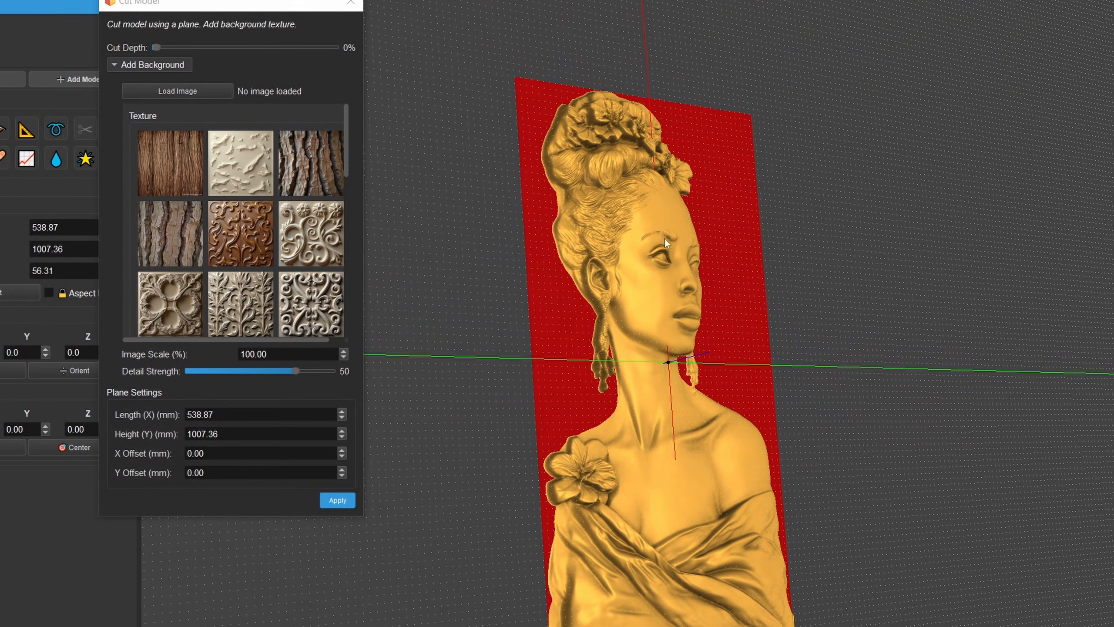
pyautogui.moveTo(517, 297); pyautogui.dragTo(596, 293)
pyautogui.moveTo(760, 237); pyautogui.dragTo(770, 214, button='middle')
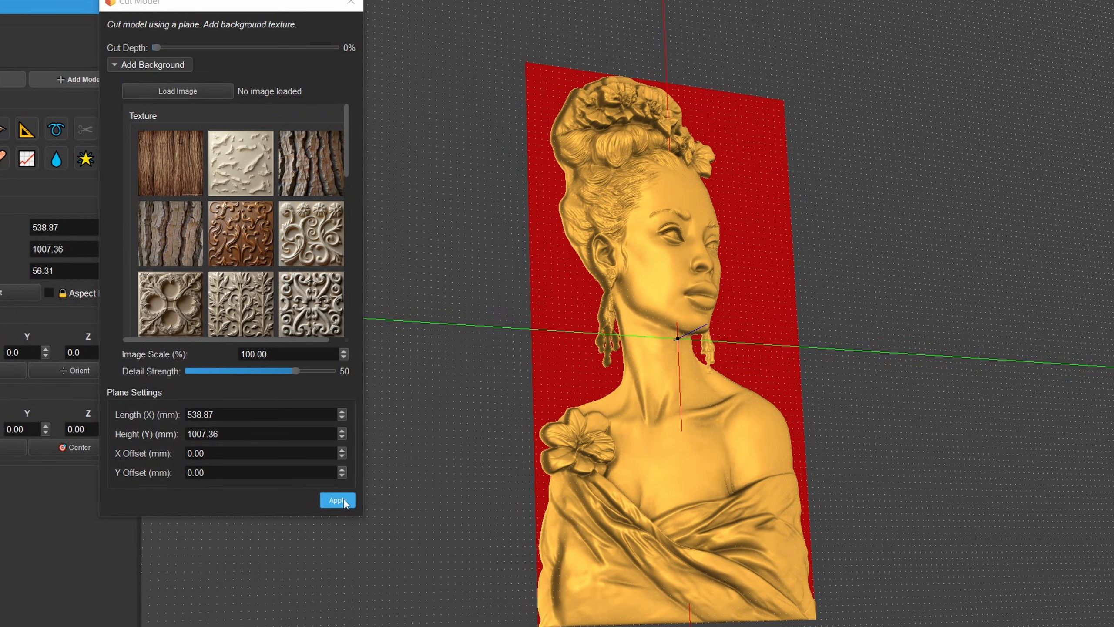
pyautogui.moveTo(661, 369); pyautogui.dragTo(427, 77)
pyautogui.scroll(3, 767, 368)
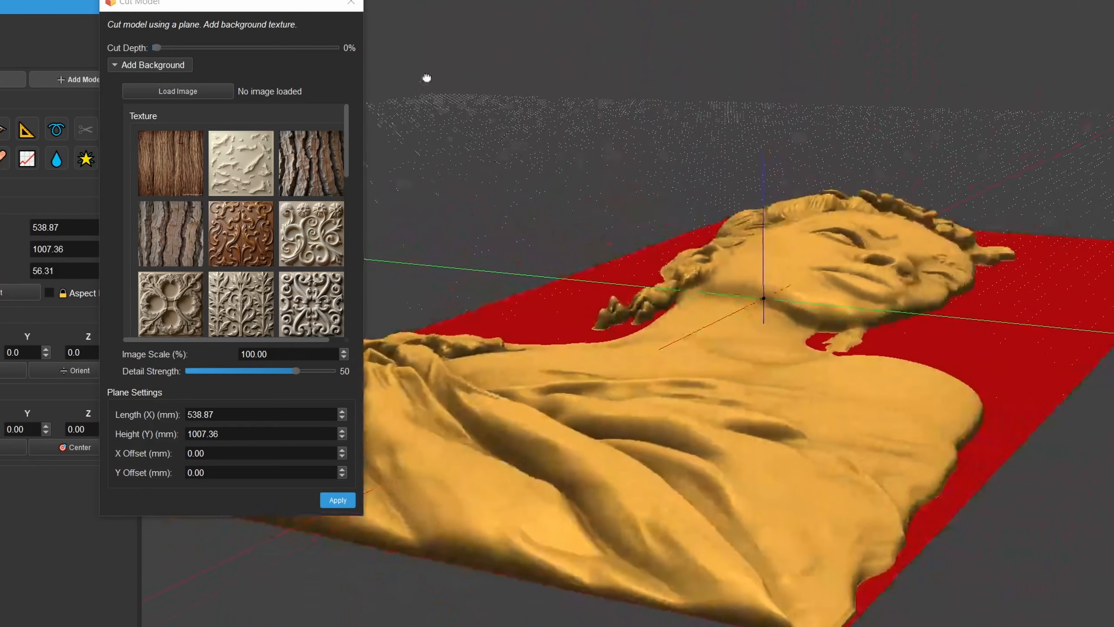
pyautogui.moveTo(1071, 268); pyautogui.dragTo(1063, 296)
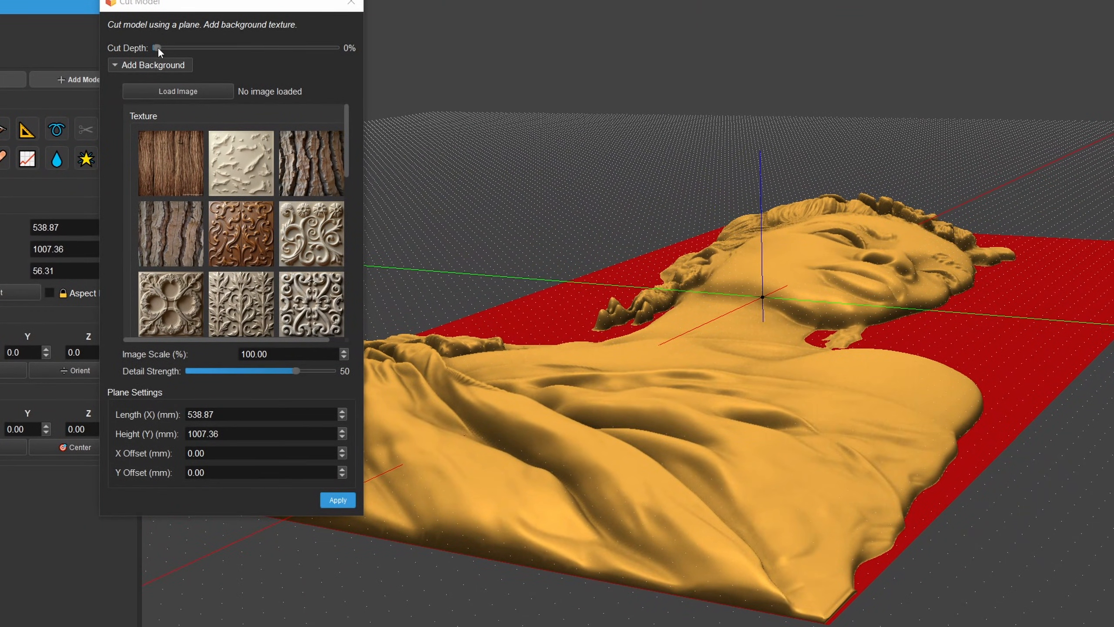
# - Preview a 16% cut depth on the bust relief, return the depth to 0% and view the relief from above
pyautogui.moveTo(158, 47); pyautogui.dragTo(184, 57)
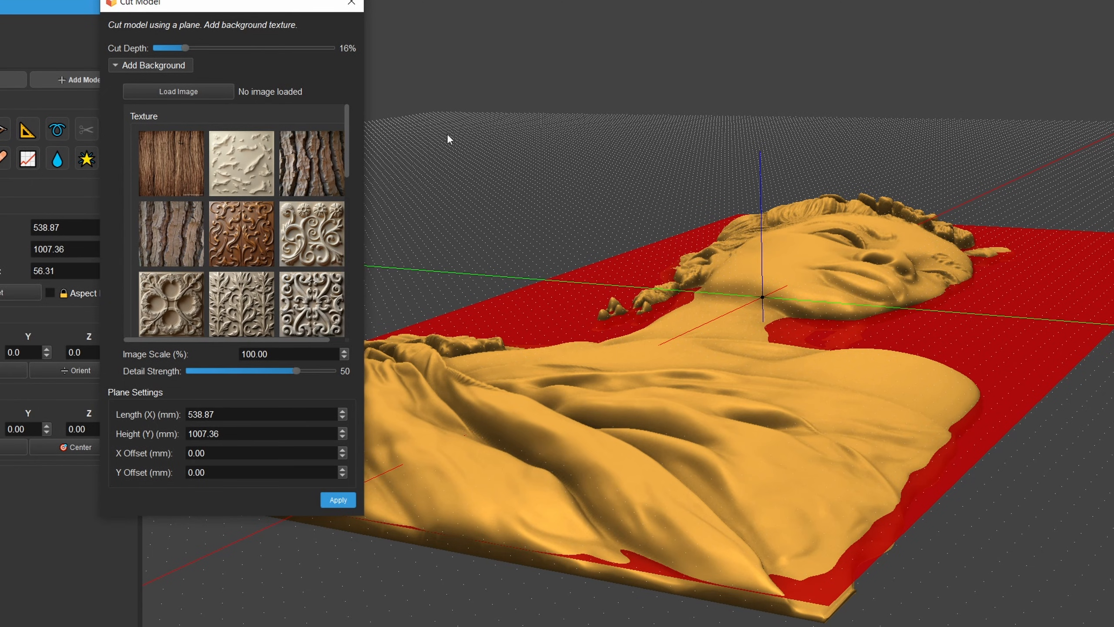
pyautogui.moveTo(188, 47); pyautogui.dragTo(137, 50)
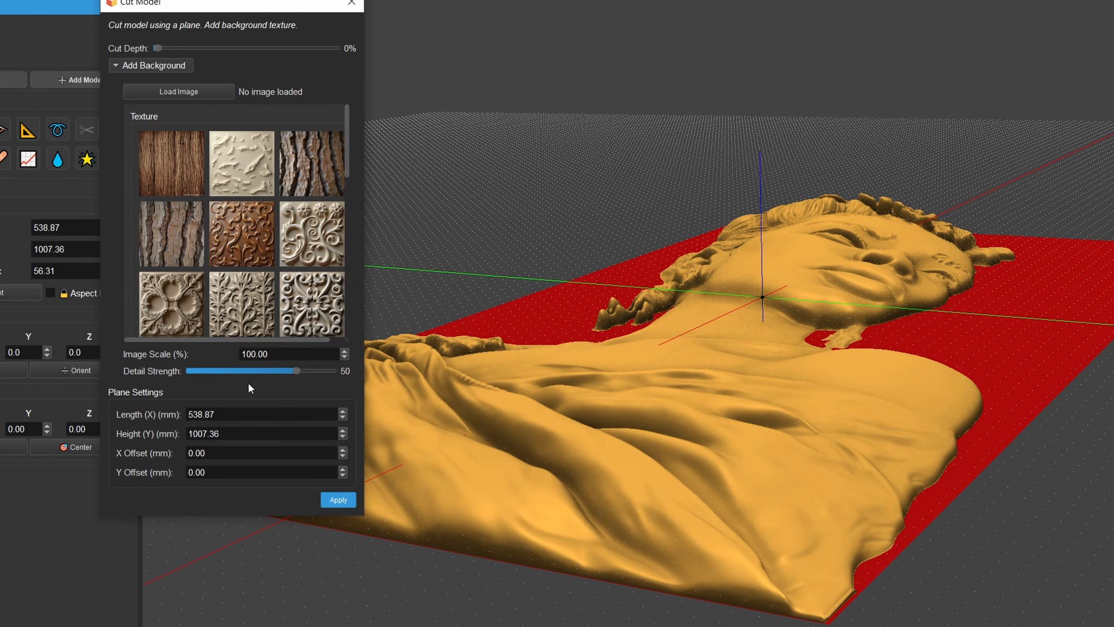
pyautogui.moveTo(628, 413); pyautogui.dragTo(651, 389)
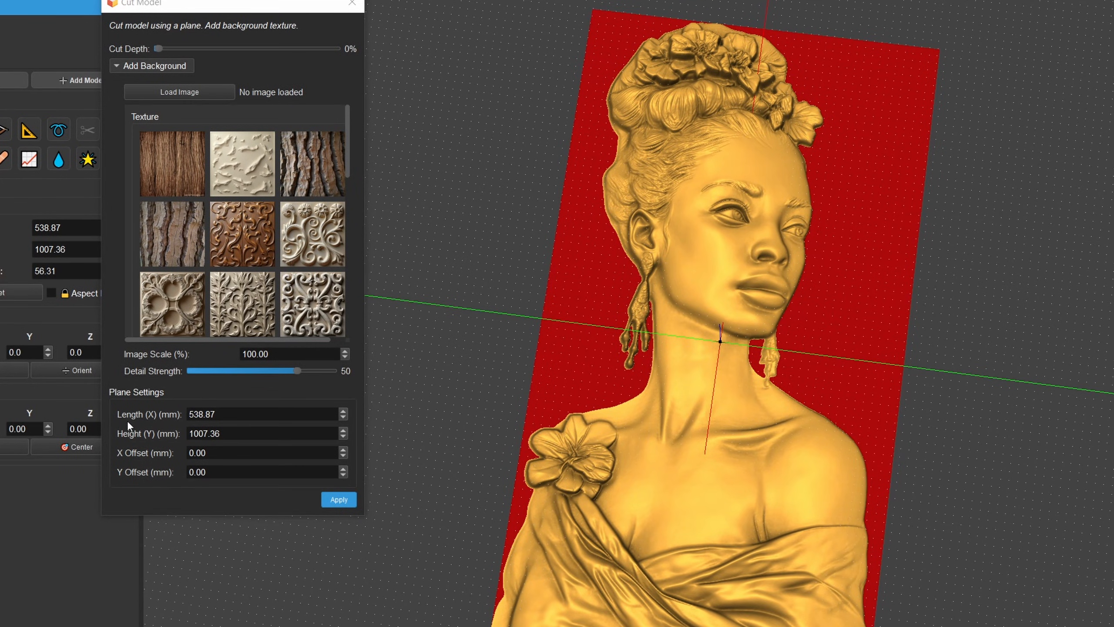
# - Set the cutting plane's length to 1007.36 mm, matching its height
pyautogui.moveTo(190, 414); pyautogui.dragTo(203, 415)
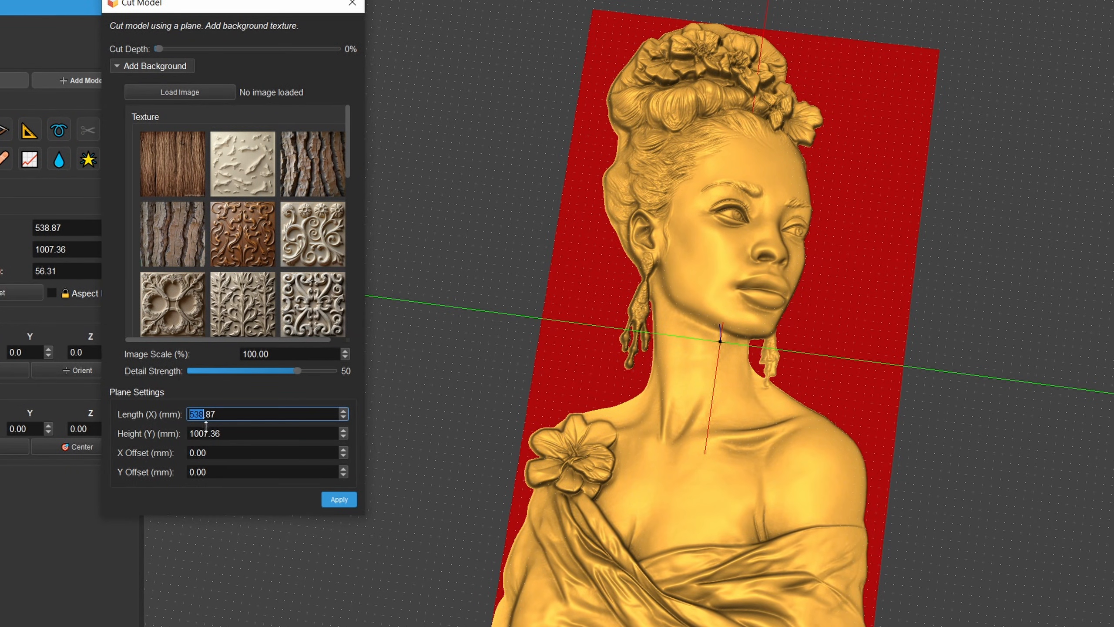
pyautogui.moveTo(219, 432); pyautogui.dragTo(191, 433)
pyautogui.hotkey('ctrl', 'c')
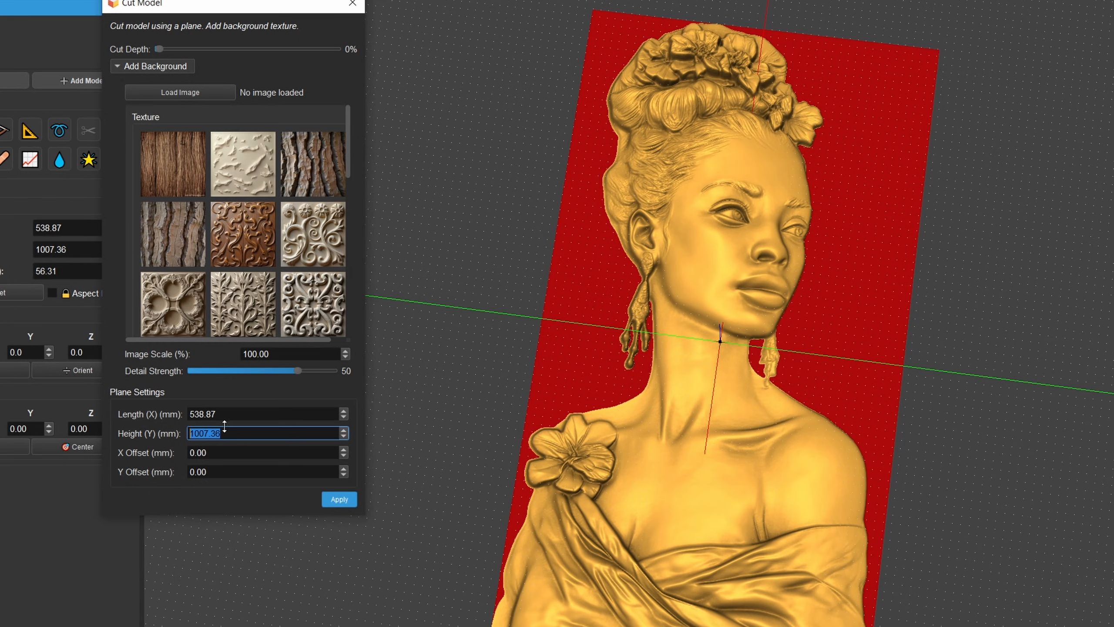
pyautogui.moveTo(217, 413); pyautogui.dragTo(189, 414)
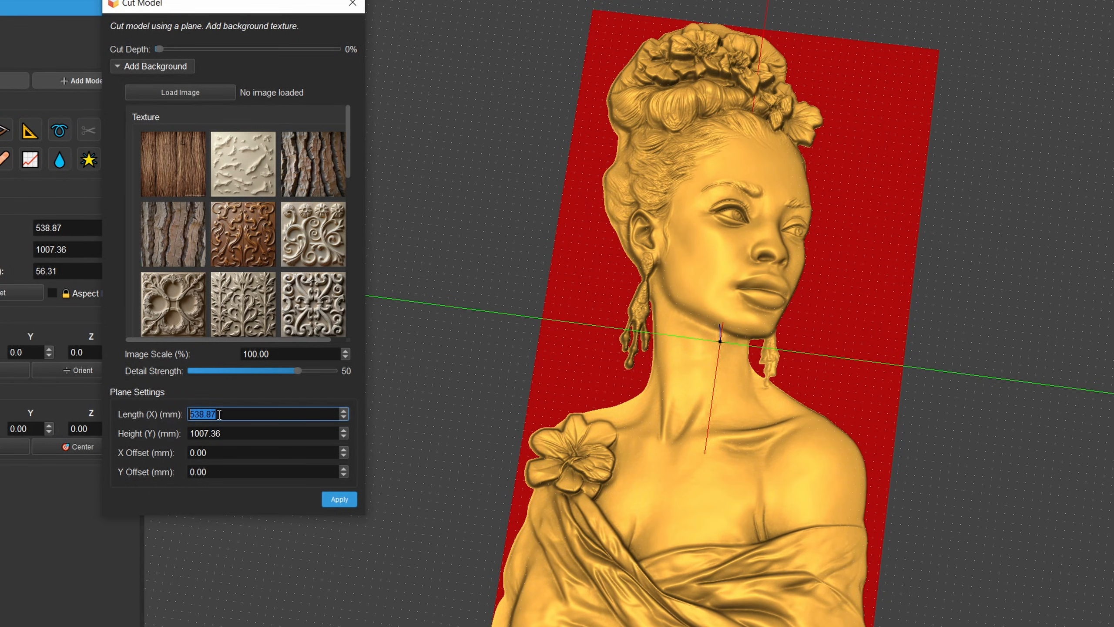
pyautogui.rightClick(219, 414)
pyautogui.click(256, 488)
pyautogui.click(470, 428)
pyautogui.moveTo(575, 453); pyautogui.dragTo(599, 485)
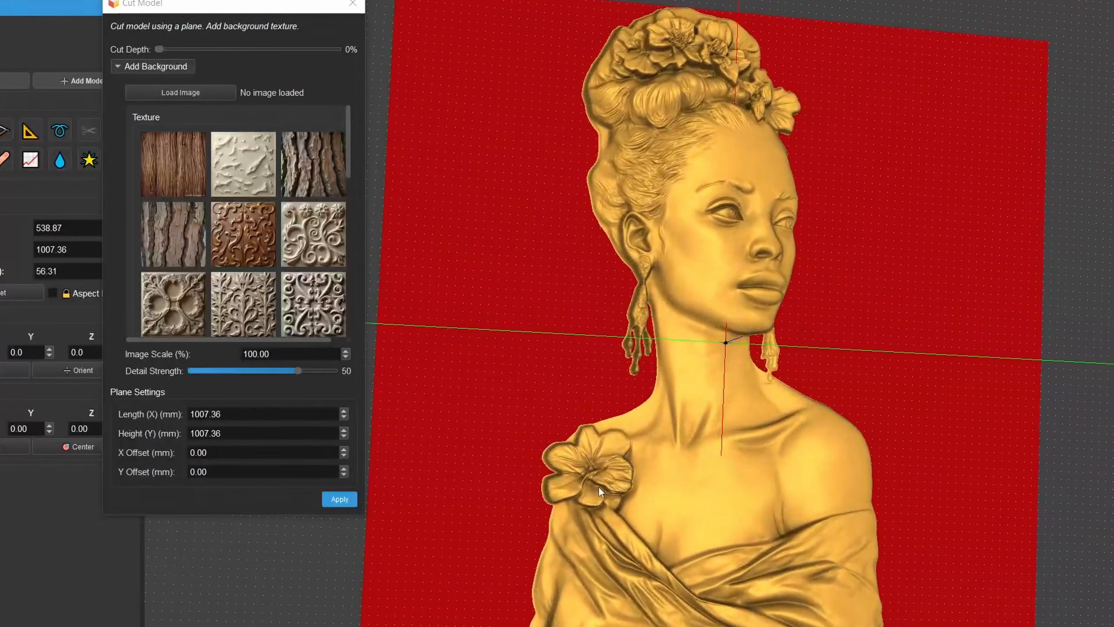
# - Increase the plane's length to 1042.36 mm, apply the cut with a plain background and close the Cut Model dialog
pyautogui.moveTo(556, 456); pyautogui.dragTo(644, 308)
pyautogui.moveTo(344, 415); pyautogui.dragTo(355, 384)
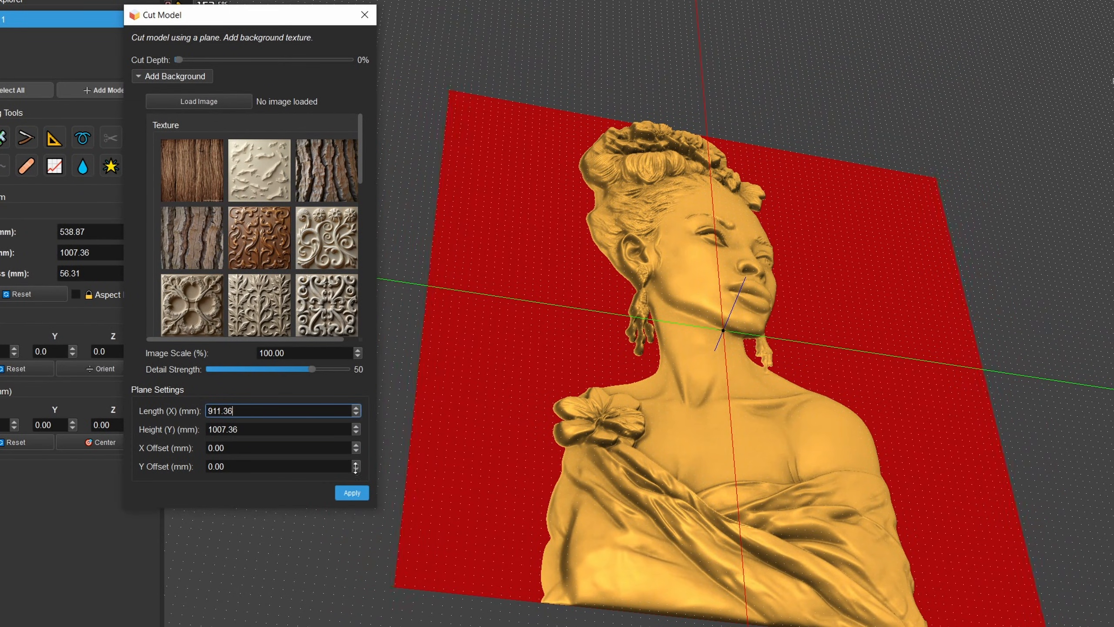
pyautogui.moveTo(227, 409); pyautogui.dragTo(208, 409)
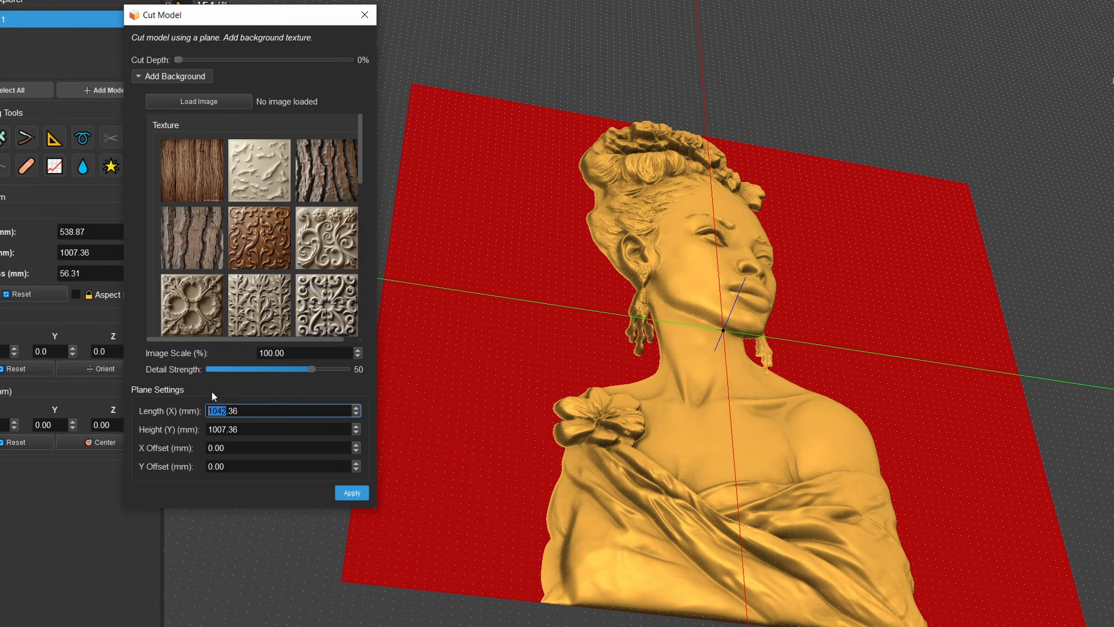
pyautogui.click(357, 496)
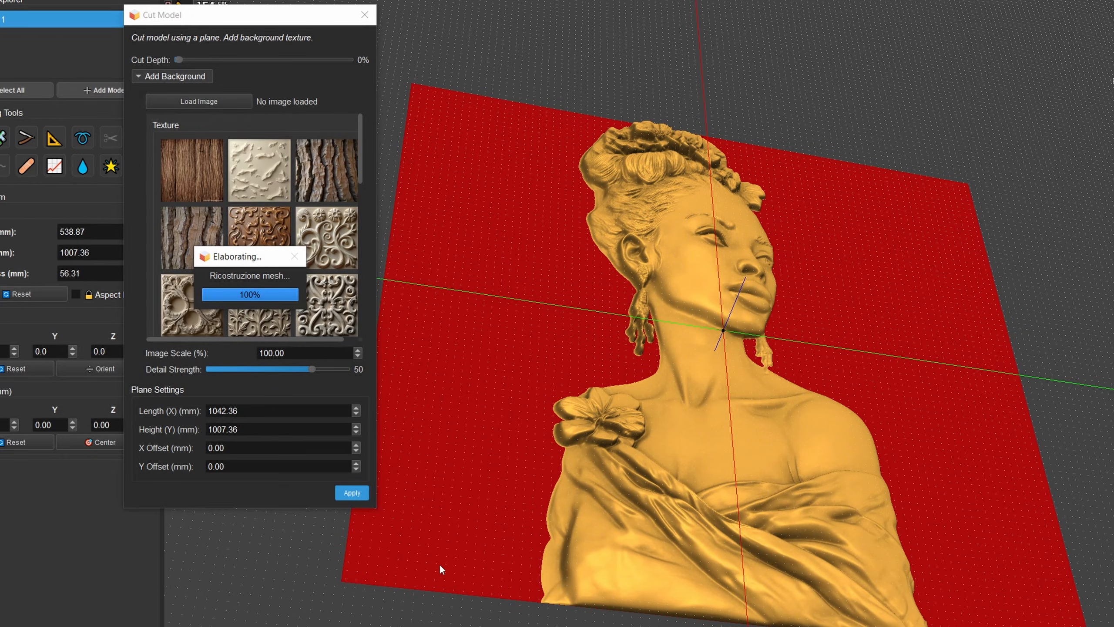
pyautogui.click(360, 19)
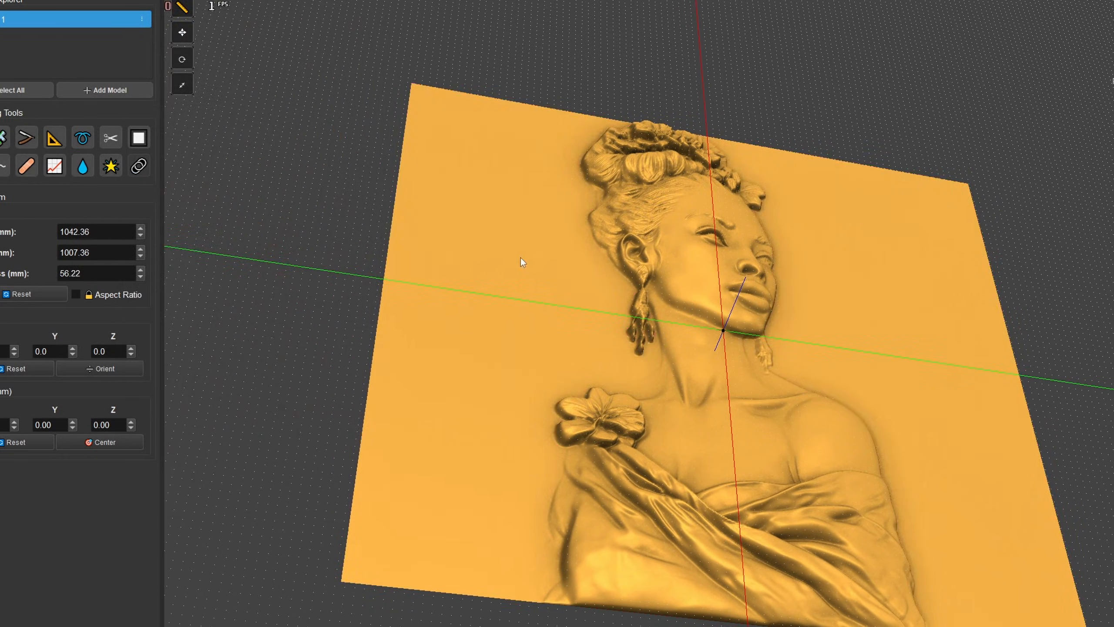
# - Examine the relief on its plain background and check the available measurement units without changing them
pyautogui.moveTo(522, 260); pyautogui.dragTo(595, 383)
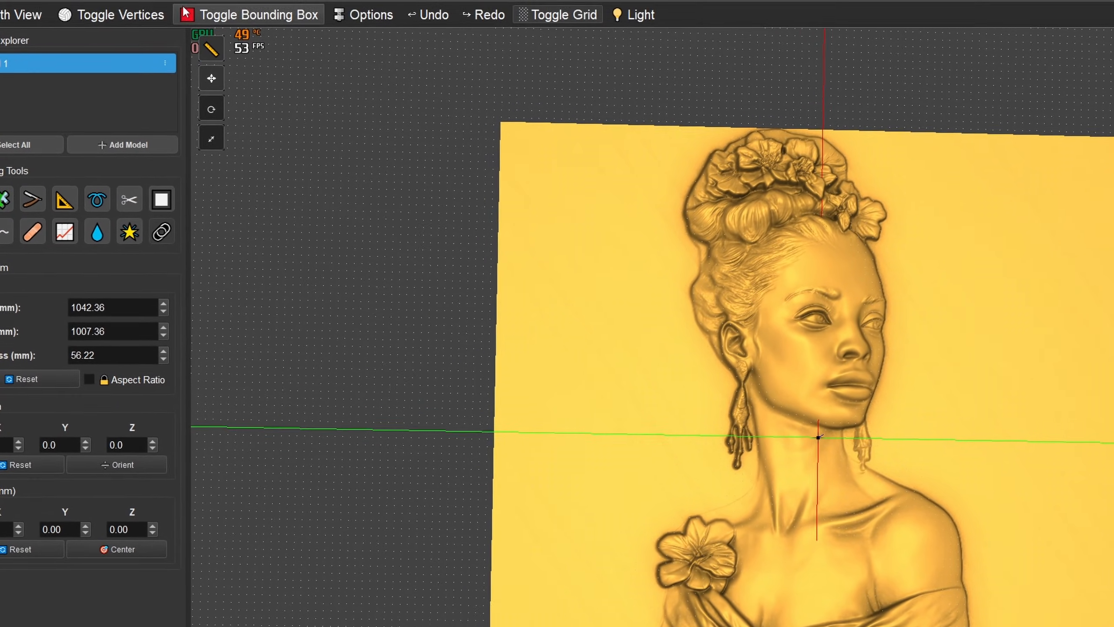
pyautogui.click(200, 12)
pyautogui.moveTo(203, 71)
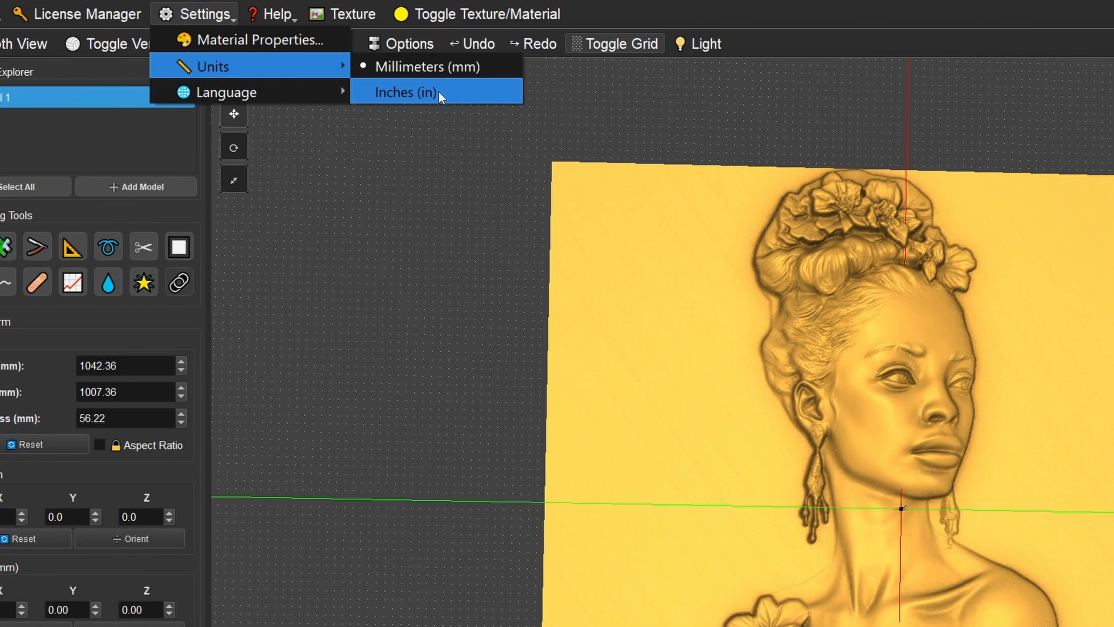
pyautogui.click(683, 350)
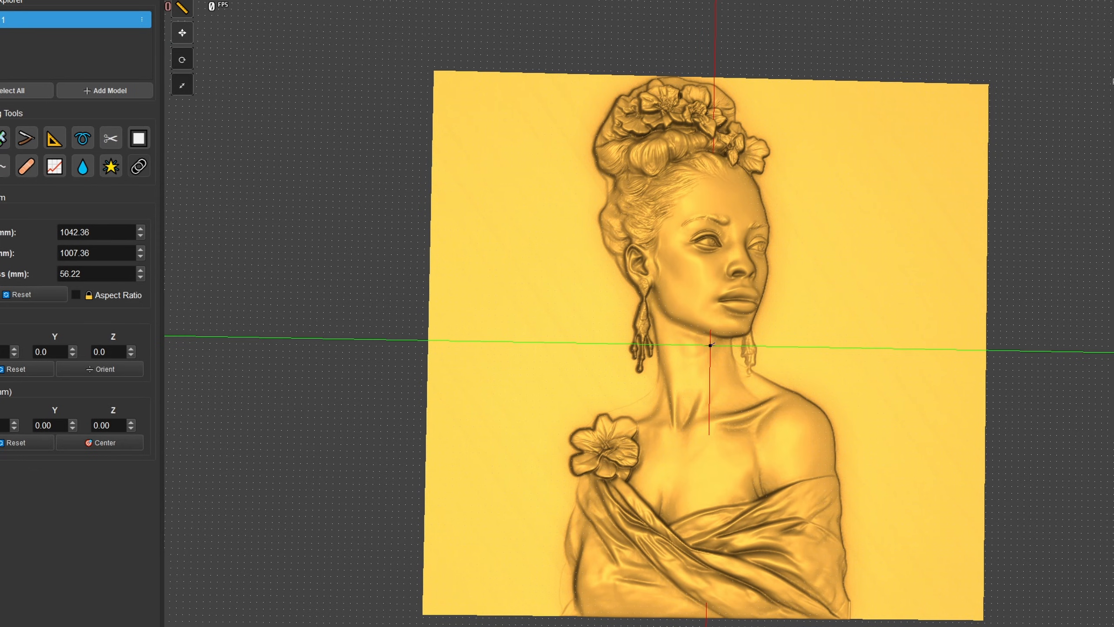
# - Undo the plain background cut and reopen the Remove Plane tool with its background options
pyautogui.click(1112, 48)
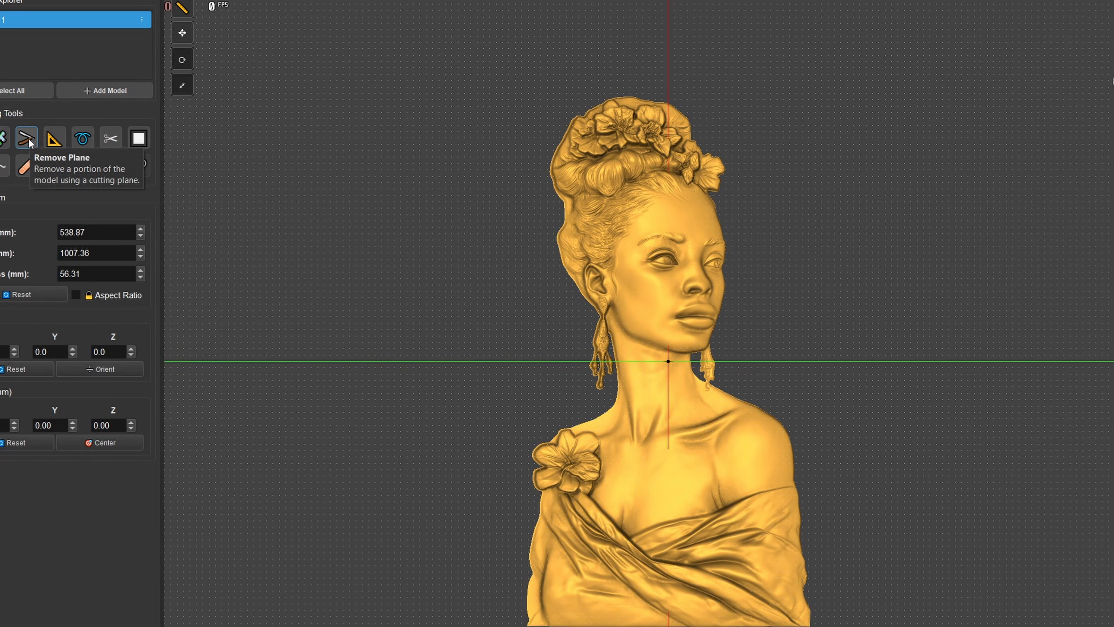
pyautogui.moveTo(742, 373); pyautogui.dragTo(680, 227)
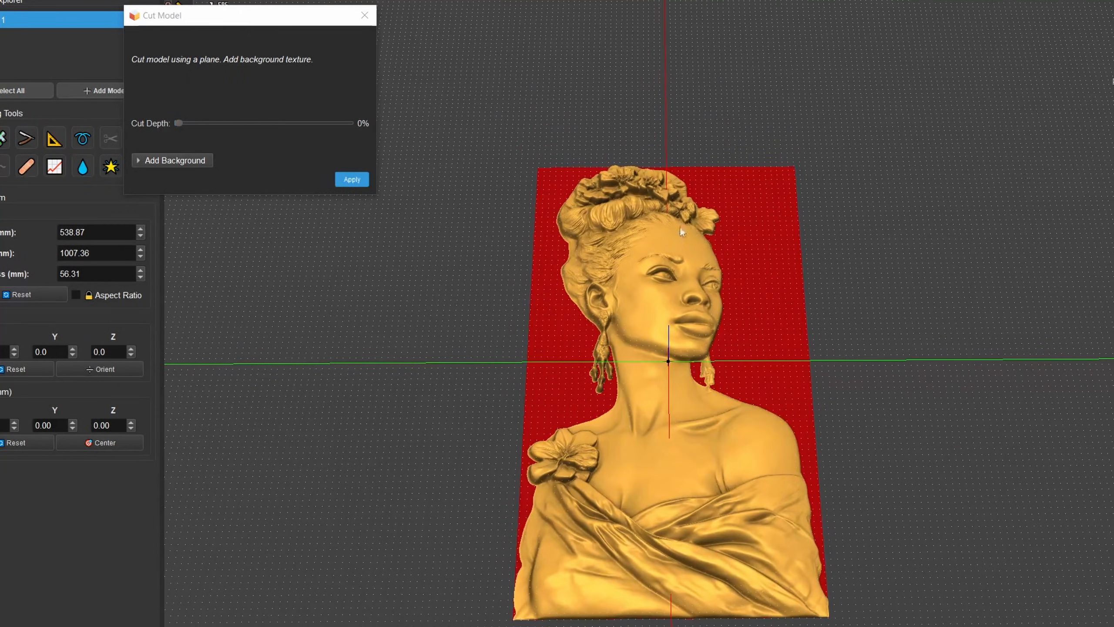
pyautogui.click(170, 162)
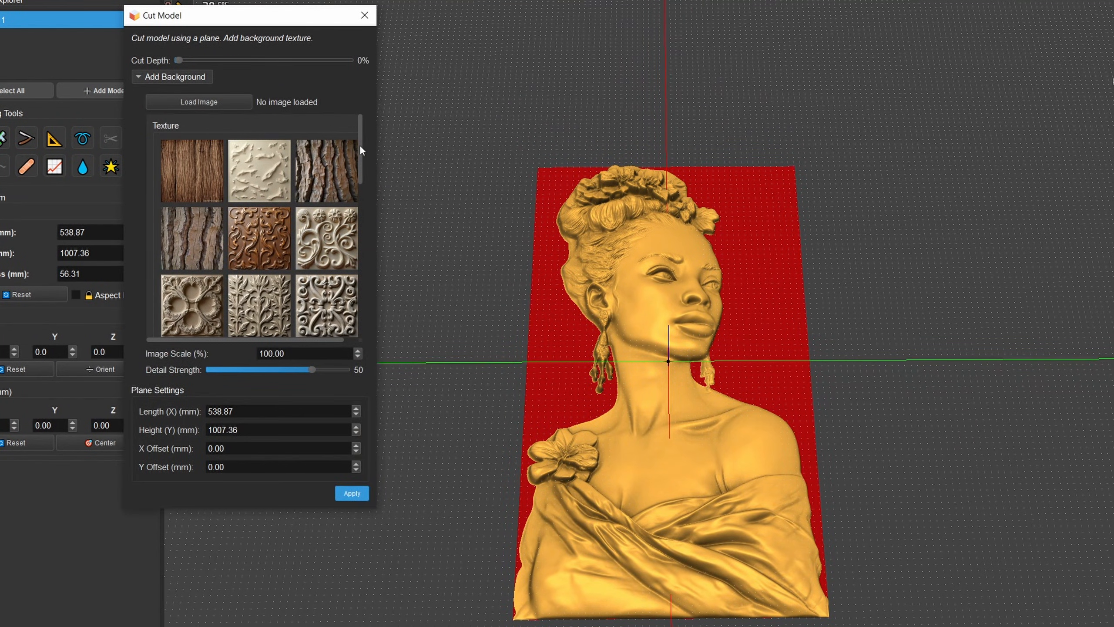
# - Put the stone_wall2.png texture on the cutting plane as background
pyautogui.moveTo(361, 146); pyautogui.dragTo(353, 296)
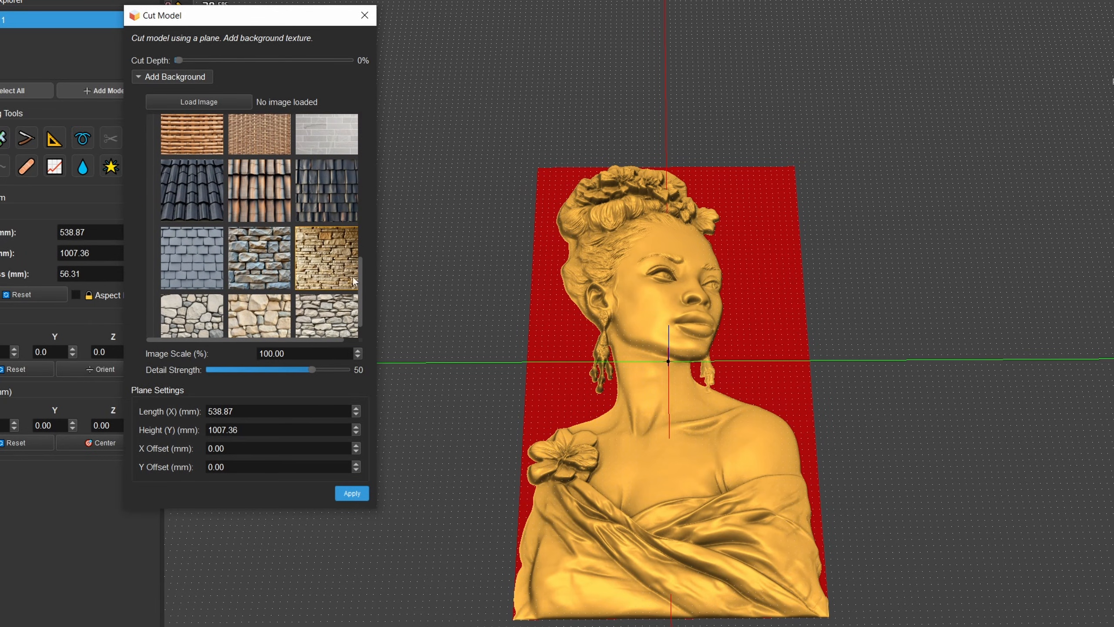
pyautogui.click(334, 254)
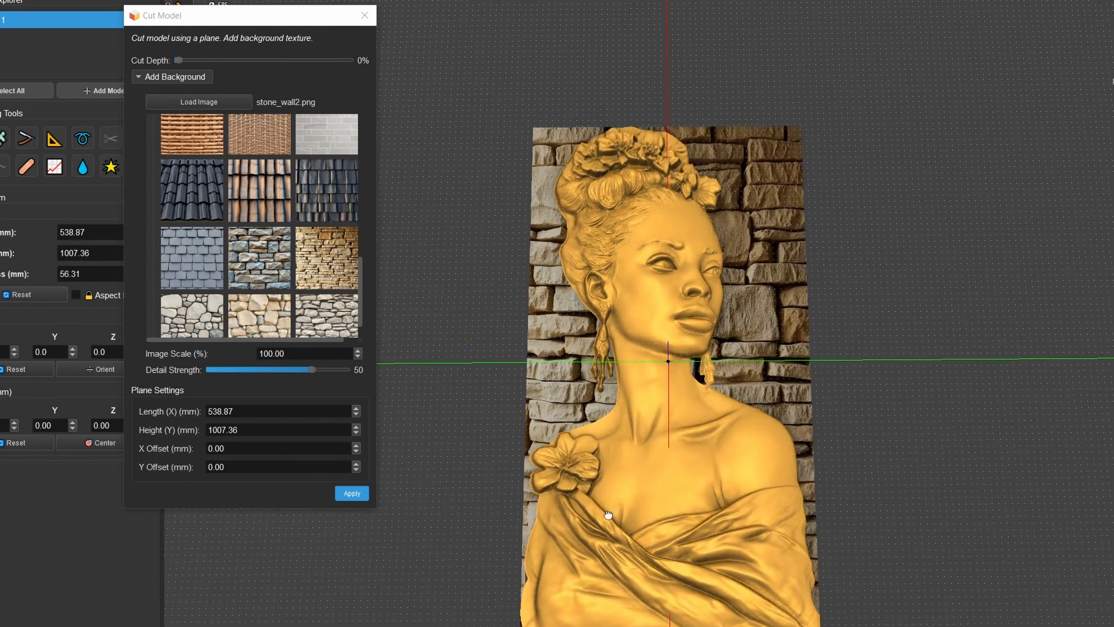
pyautogui.moveTo(608, 515); pyautogui.dragTo(604, 553)
pyautogui.moveTo(518, 375); pyautogui.dragTo(567, 368)
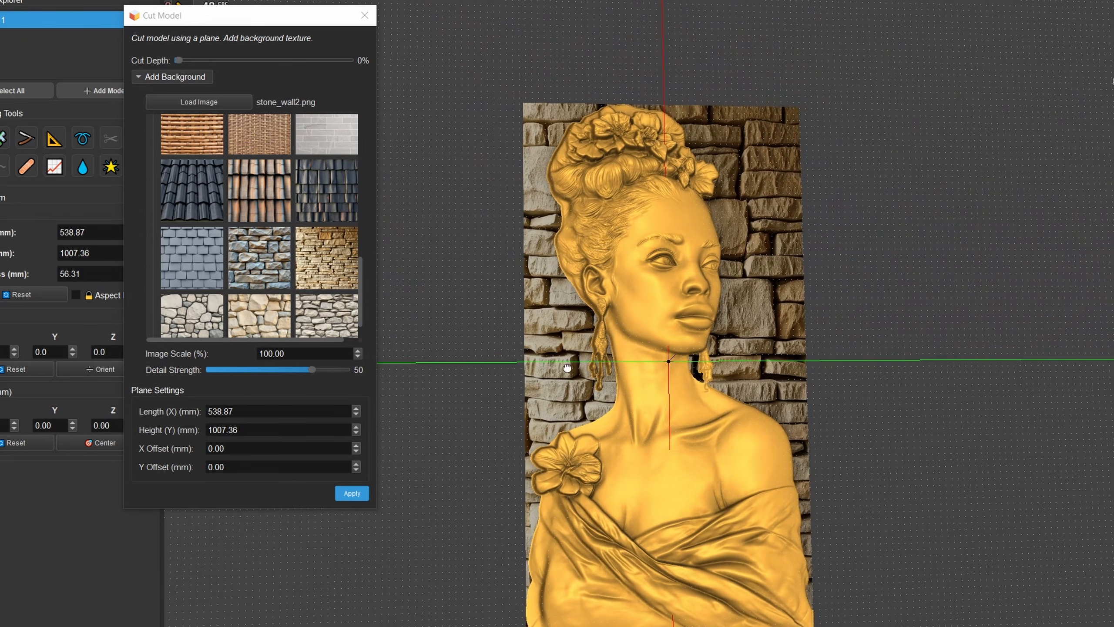
# - Enlarge the stone wall plane to 1040.87 mm long and 1088.36 mm high, checking how it frames the bust
pyautogui.moveTo(356, 409); pyautogui.dragTo(326, 134)
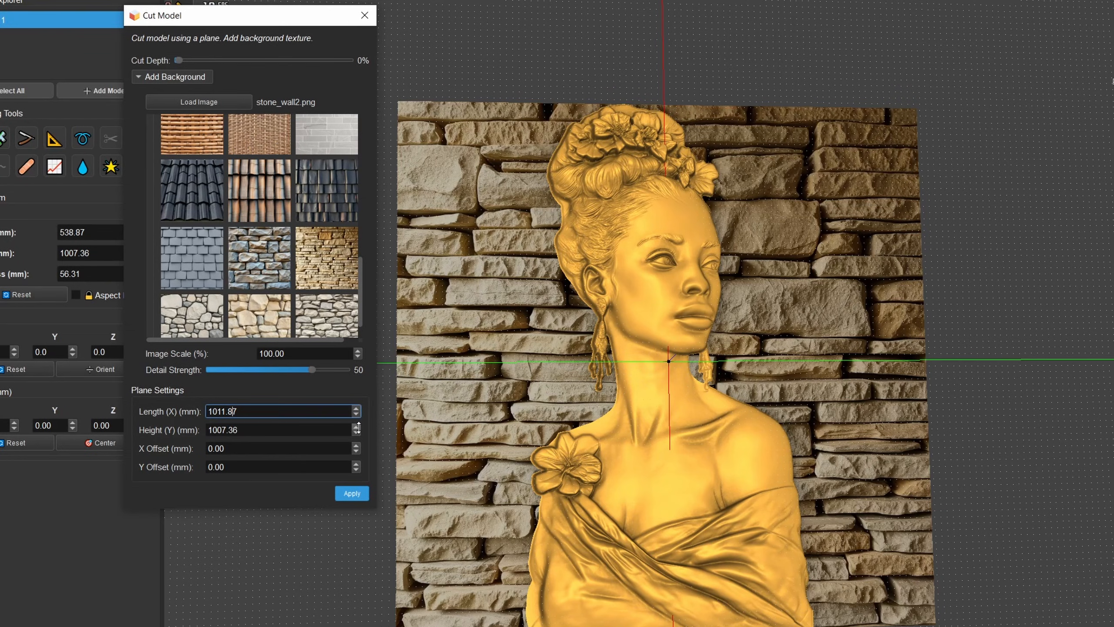
pyautogui.moveTo(357, 428); pyautogui.dragTo(366, 402)
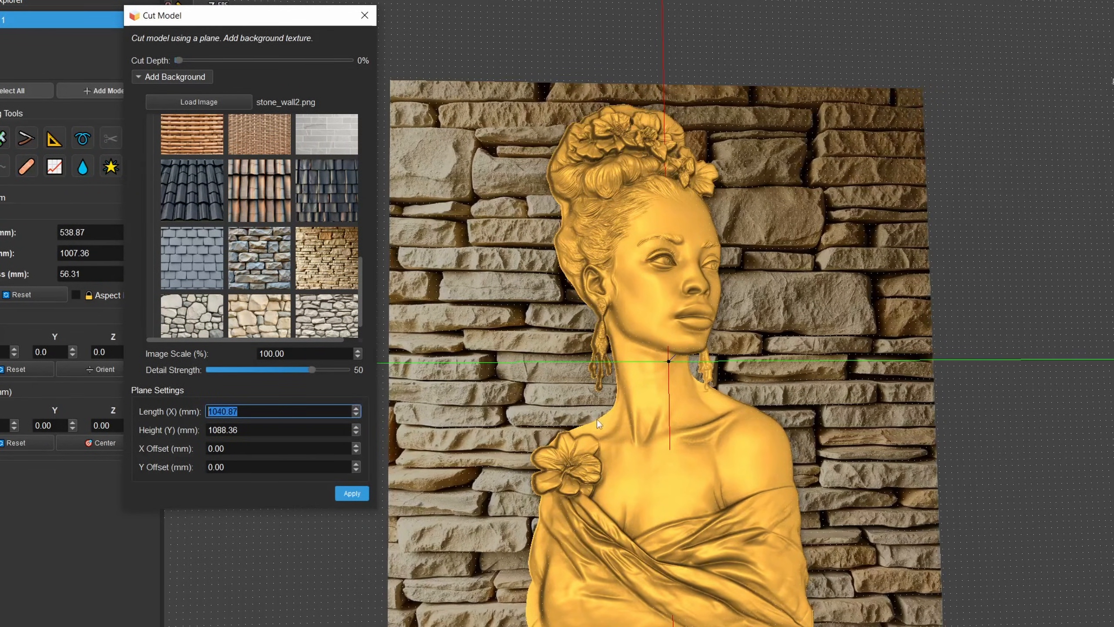
pyautogui.moveTo(596, 421); pyautogui.dragTo(852, 416, button='middle')
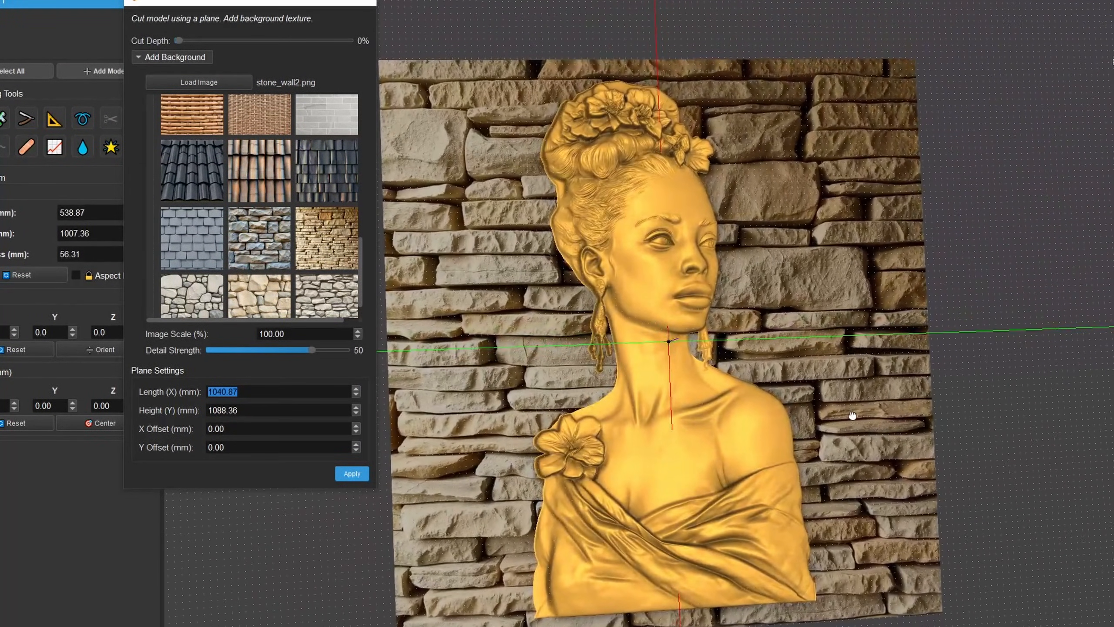
pyautogui.moveTo(718, 282); pyautogui.dragTo(774, 362, button='middle')
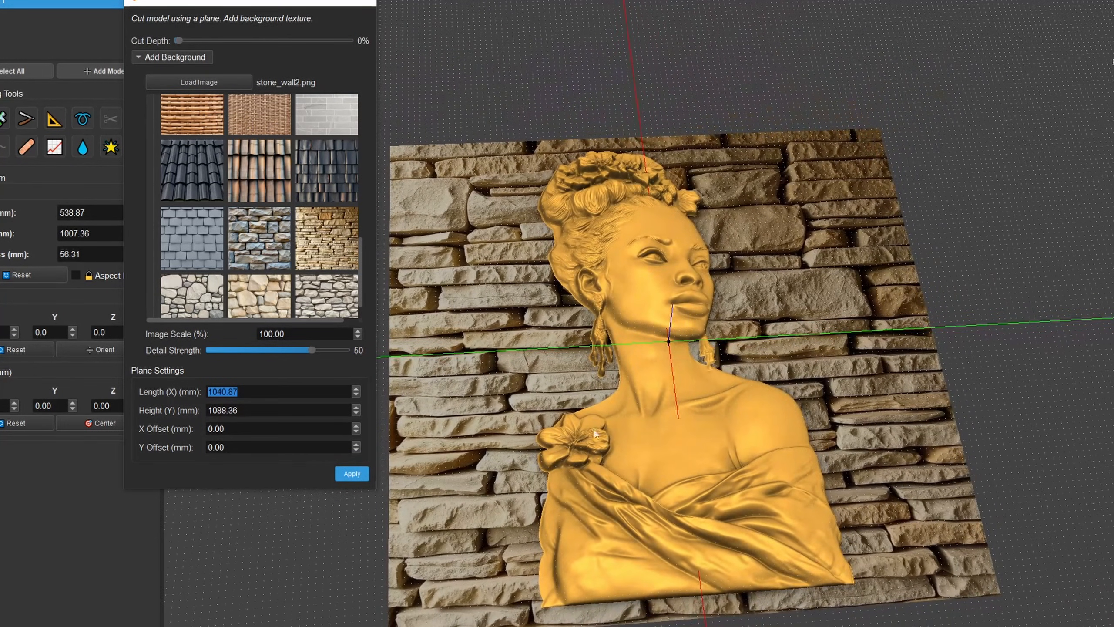
pyautogui.moveTo(559, 373); pyautogui.dragTo(600, 221, button='middle')
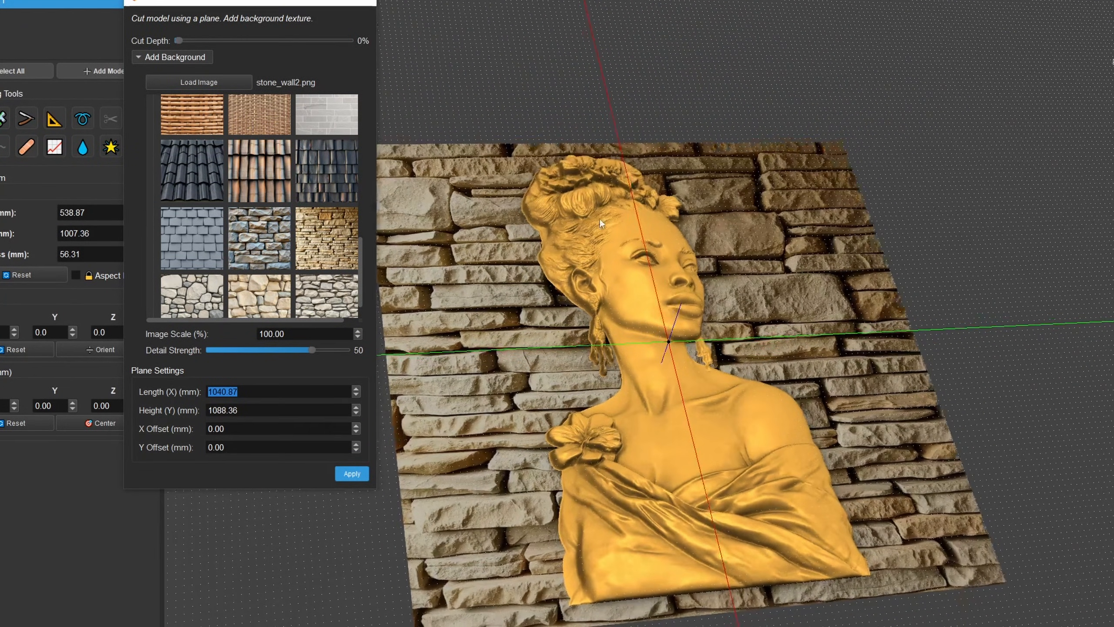
pyautogui.moveTo(850, 392); pyautogui.dragTo(668, 428, button='middle')
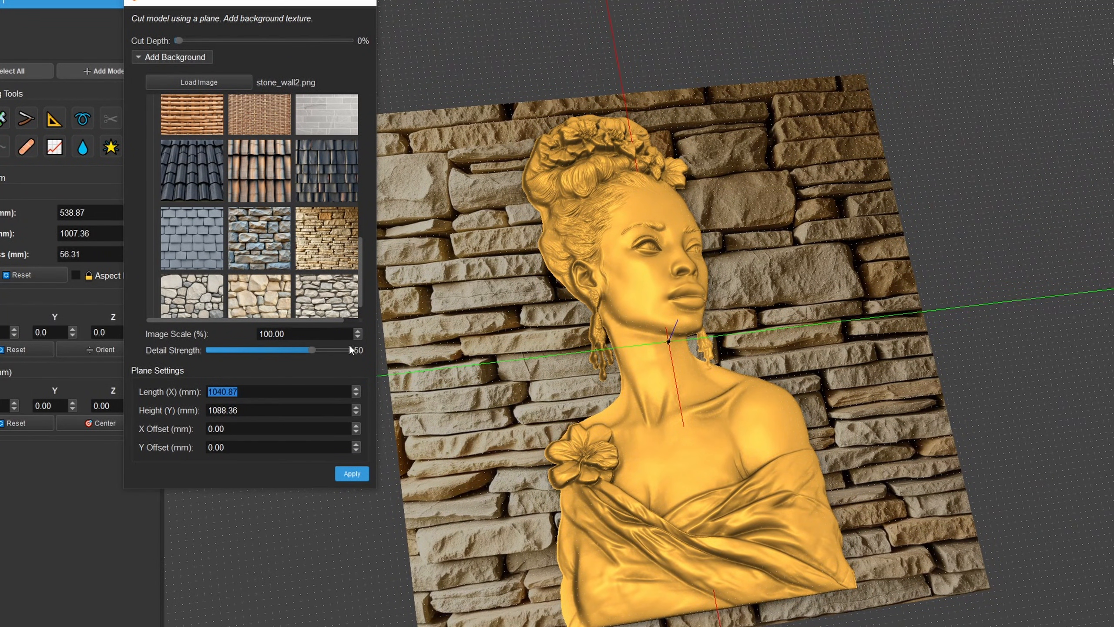
# - Reduce the stone wall texture's image scale to 50%
pyautogui.moveTo(360, 333); pyautogui.dragTo(357, 364)
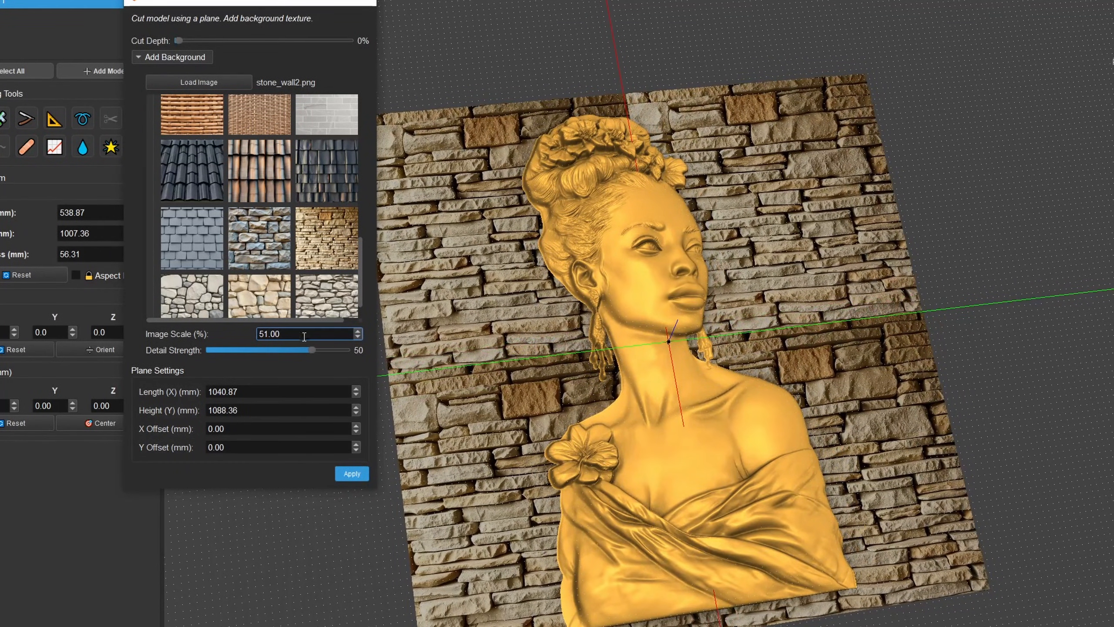
pyautogui.moveTo(303, 336); pyautogui.dragTo(261, 332)
pyautogui.write('50')
pyautogui.press('Return')
pyautogui.moveTo(543, 406); pyautogui.dragTo(540, 434)
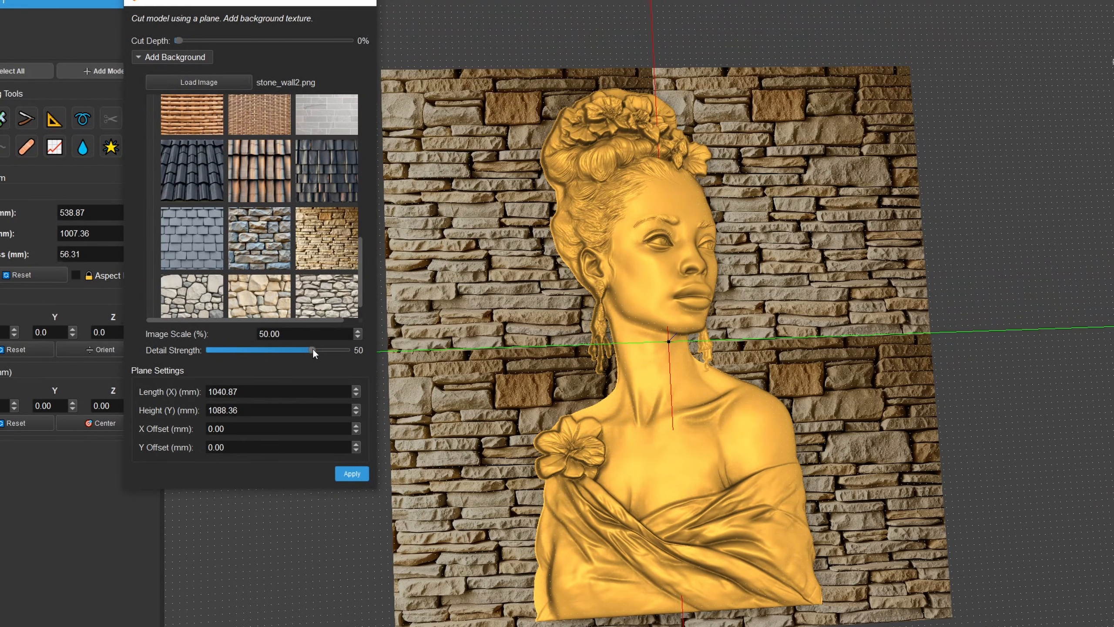
# - Set the stone wall's detail strength to 11, apply the cut and inspect the textured background
pyautogui.moveTo(312, 350); pyautogui.dragTo(321, 351)
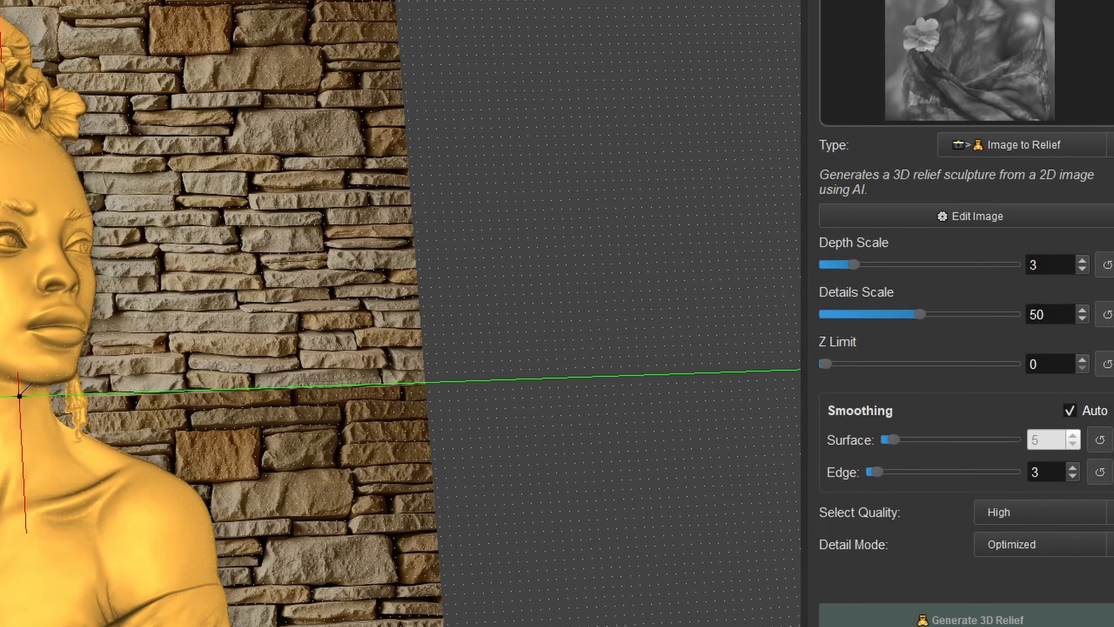
pyautogui.moveTo(394, 307)
pyautogui.mouseDown(button='middle')
pyautogui.moveTo(443, 294)
pyautogui.moveTo(412, 301)
pyautogui.mouseUp(button='middle')
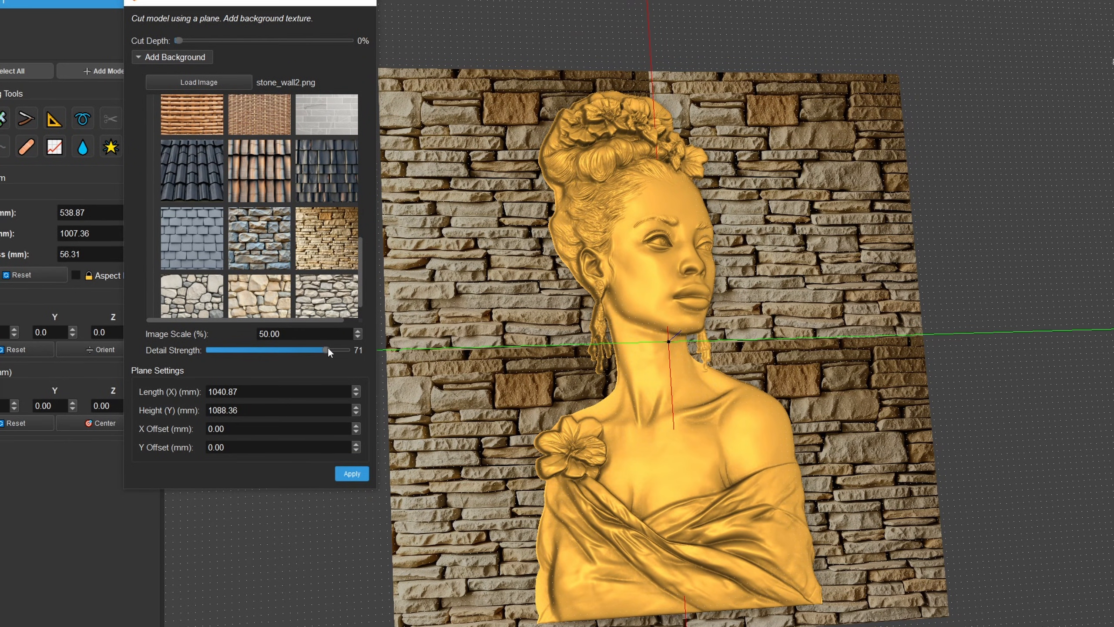
pyautogui.moveTo(327, 349); pyautogui.dragTo(289, 351)
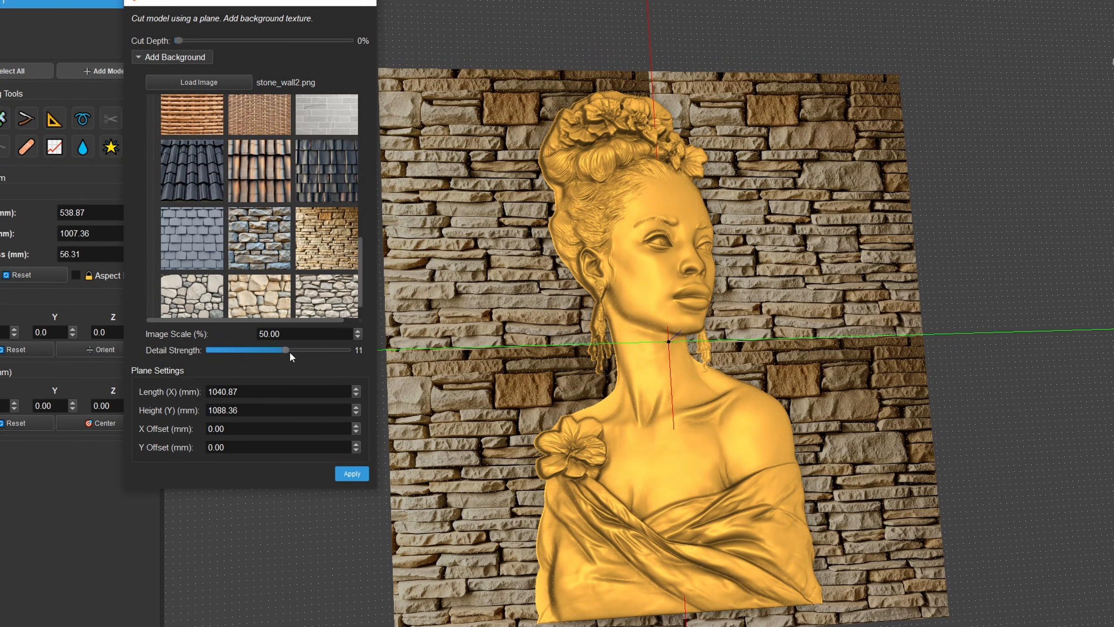
pyautogui.click(362, 477)
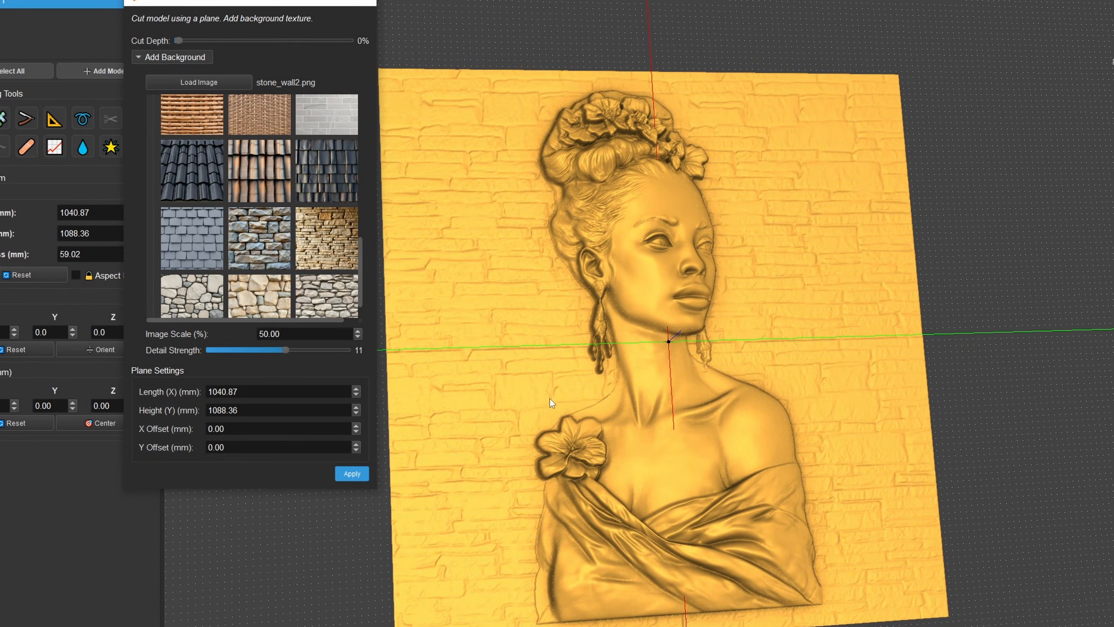
pyautogui.moveTo(549, 400); pyautogui.dragTo(687, 384, button='middle')
pyautogui.moveTo(538, 390); pyautogui.dragTo(480, 385)
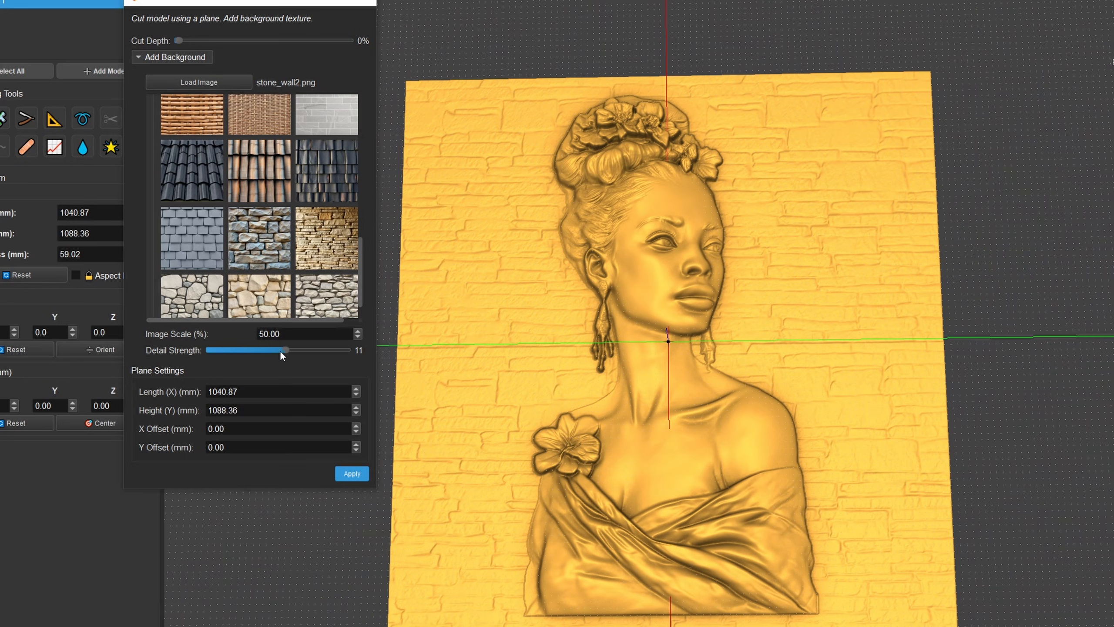
# - Undo the applied stone wall background and reapply it with a detail strength of -40
pyautogui.moveTo(542, 390); pyautogui.dragTo(654, 373)
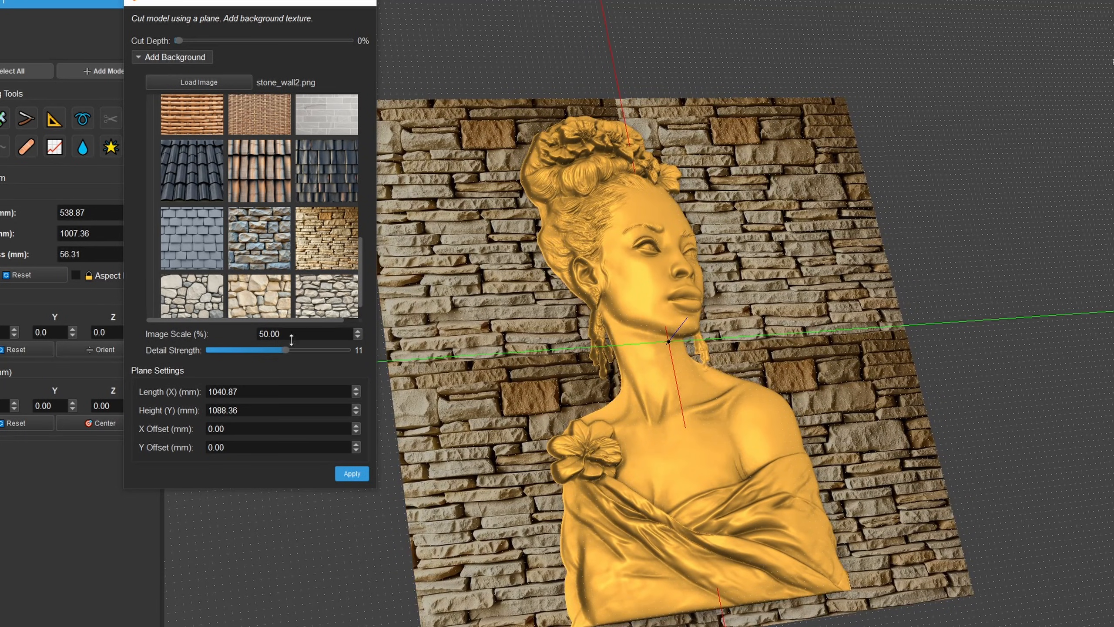
pyautogui.moveTo(284, 351); pyautogui.dragTo(249, 355)
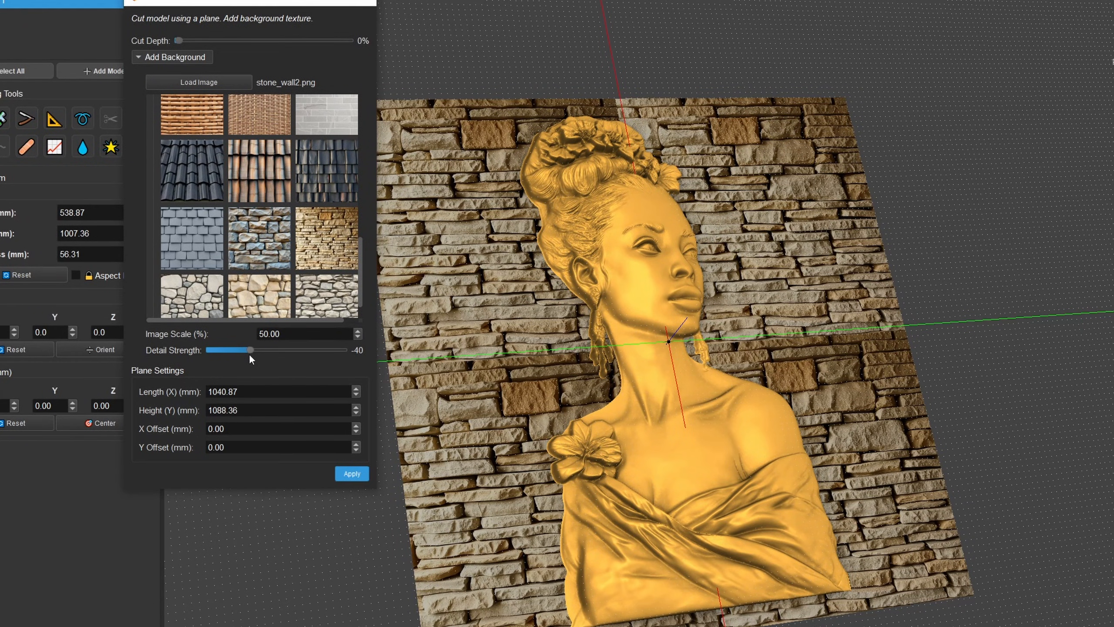
pyautogui.click(349, 474)
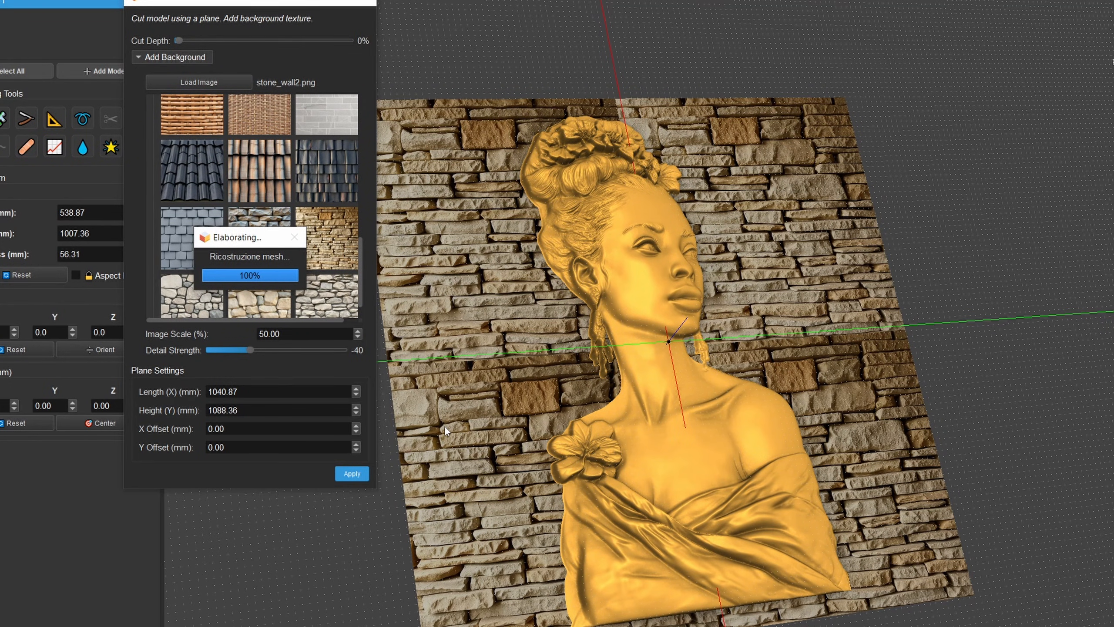
# - Inspect the applied stone wall relief up close around the bust's ear, earring and neck
pyautogui.moveTo(533, 393); pyautogui.dragTo(683, 338)
pyautogui.scroll(4, 728, 373)
pyautogui.scroll(3, 704, 380)
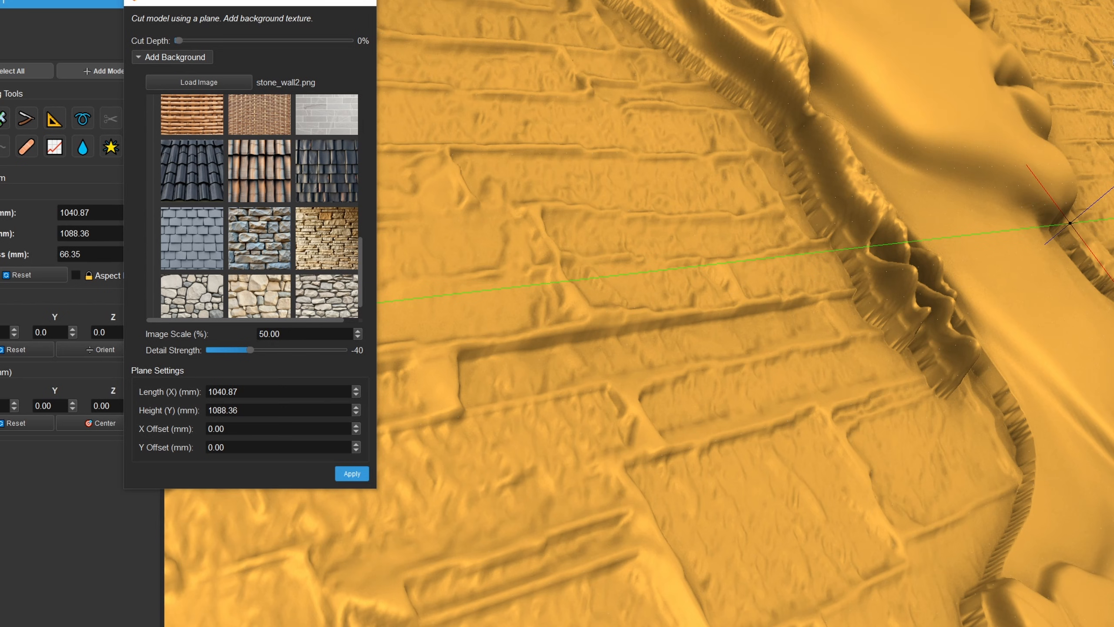
pyautogui.scroll(-6, 683, 338)
pyautogui.moveTo(632, 280); pyautogui.dragTo(687, 313)
pyautogui.scroll(4, 650, 330)
pyautogui.scroll(1, 650, 330)
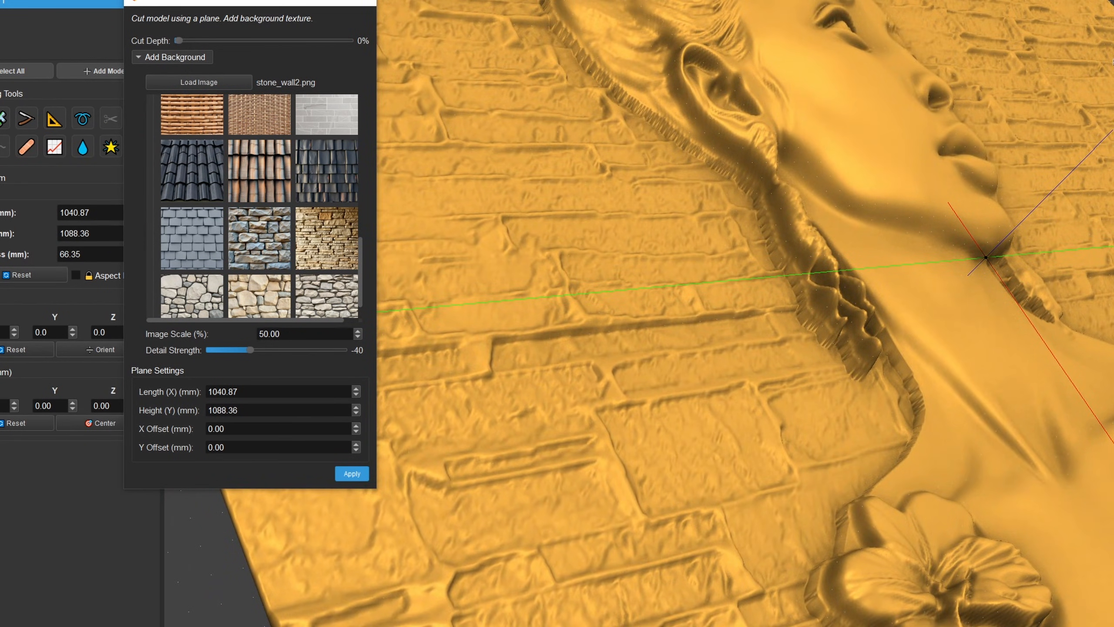
# - Undo the applied stone wall background
pyautogui.hotkey('ctrl', 'z')
pyautogui.scroll(-4, 656, 249)
pyautogui.moveTo(655, 249); pyautogui.dragTo(650, 258)
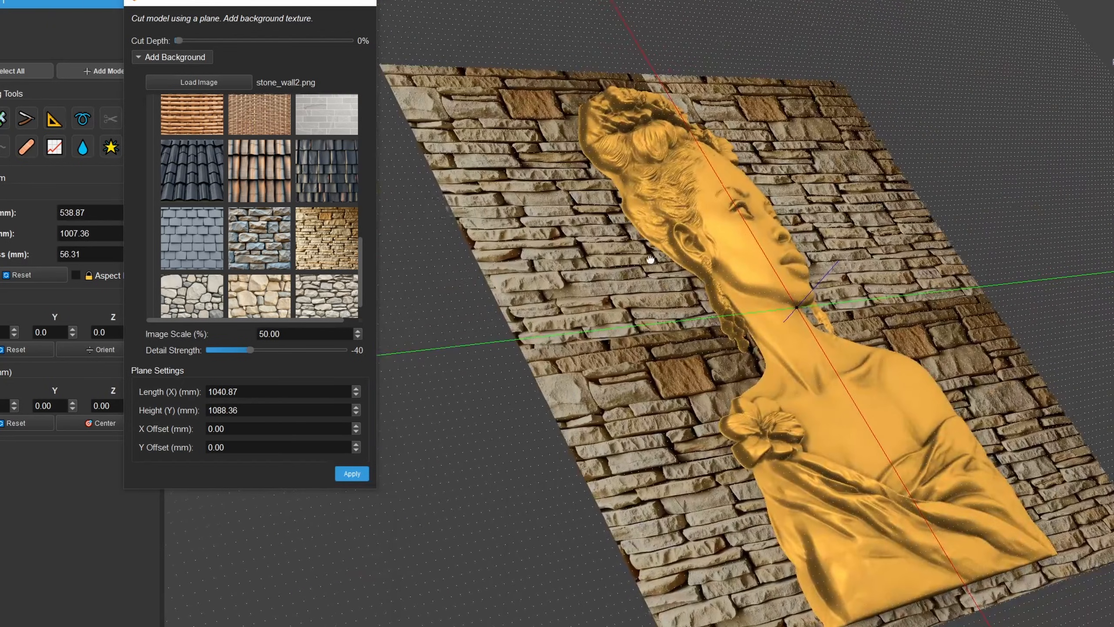
# - Preview the stone_wall5.png, stone_wall4.png and stone_wall3.png textures behind the bust and browse the other background images
pyautogui.click(328, 294)
pyautogui.moveTo(548, 351); pyautogui.dragTo(602, 338)
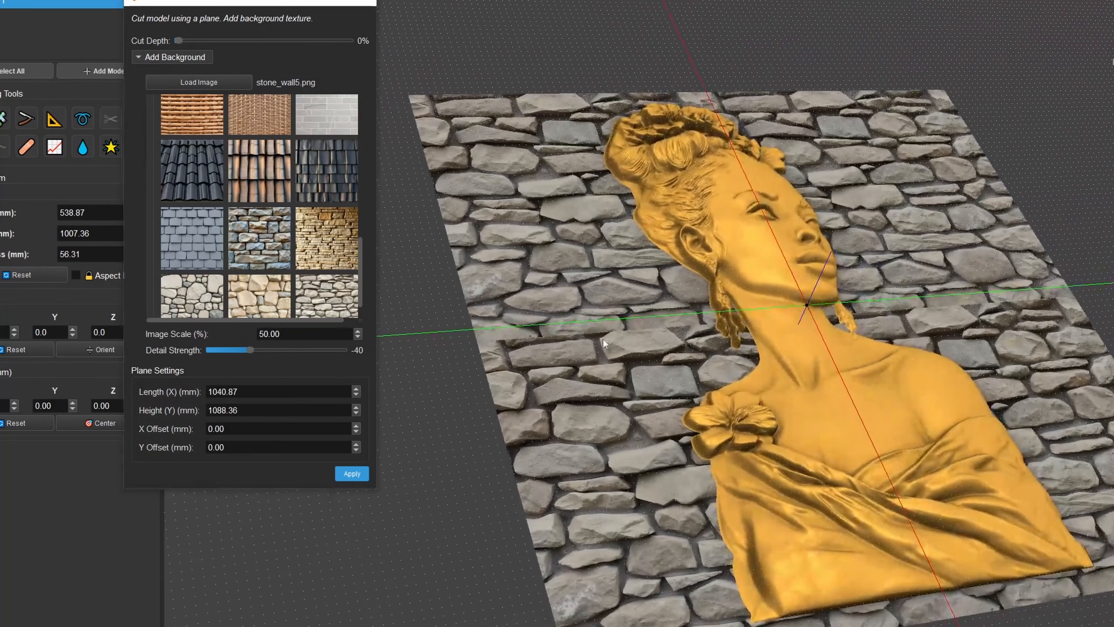
pyautogui.click(244, 287)
pyautogui.scroll(-1, 295, 253)
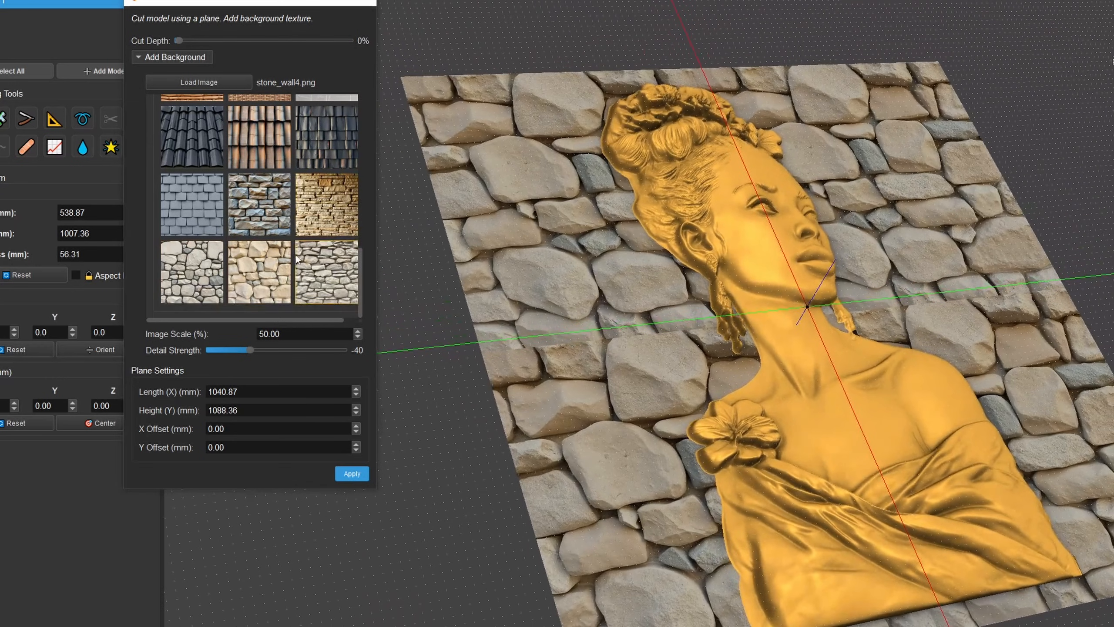
pyautogui.click(204, 261)
pyautogui.scroll(5, 323, 206)
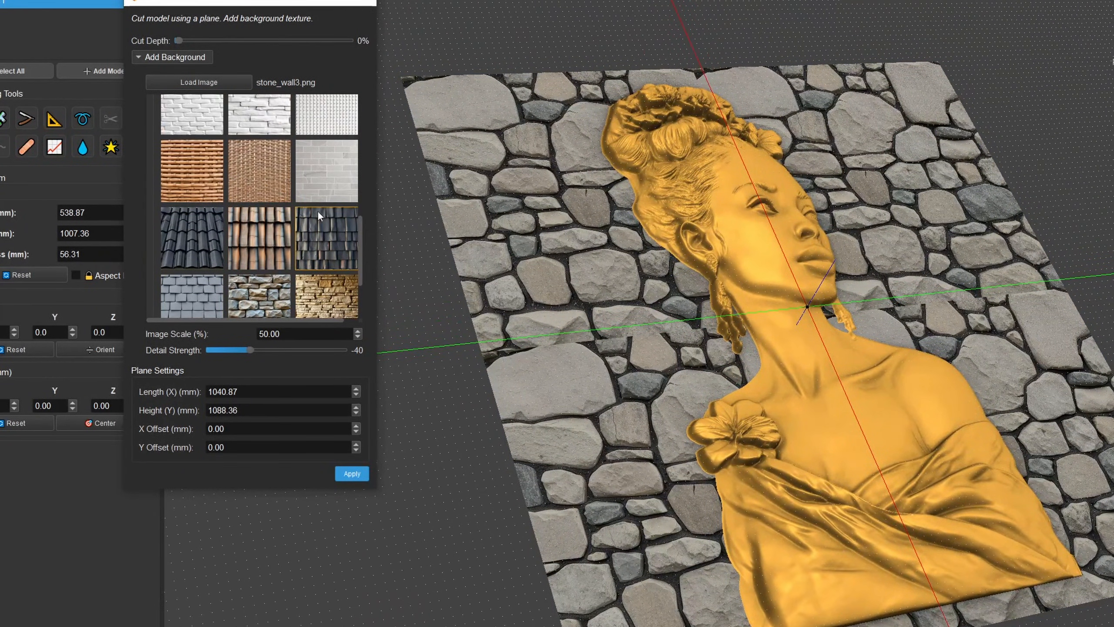
pyautogui.scroll(1, 193, 183)
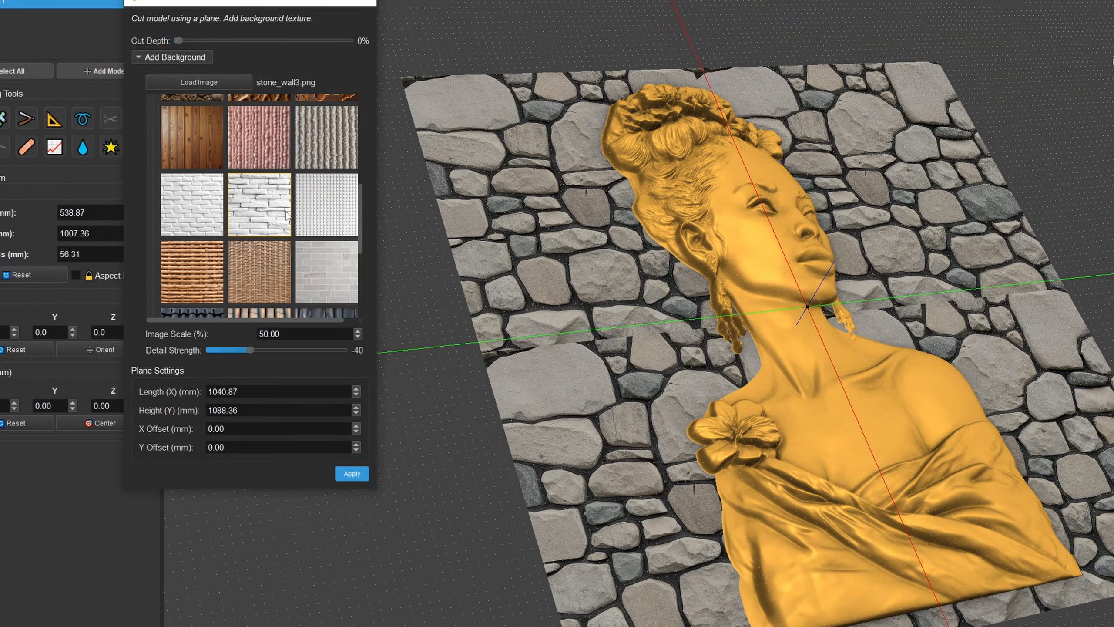
# - Use the pink knit texture image (49).png as background, apply it with a detail strength of 35 and finish the cut
pyautogui.click(256, 138)
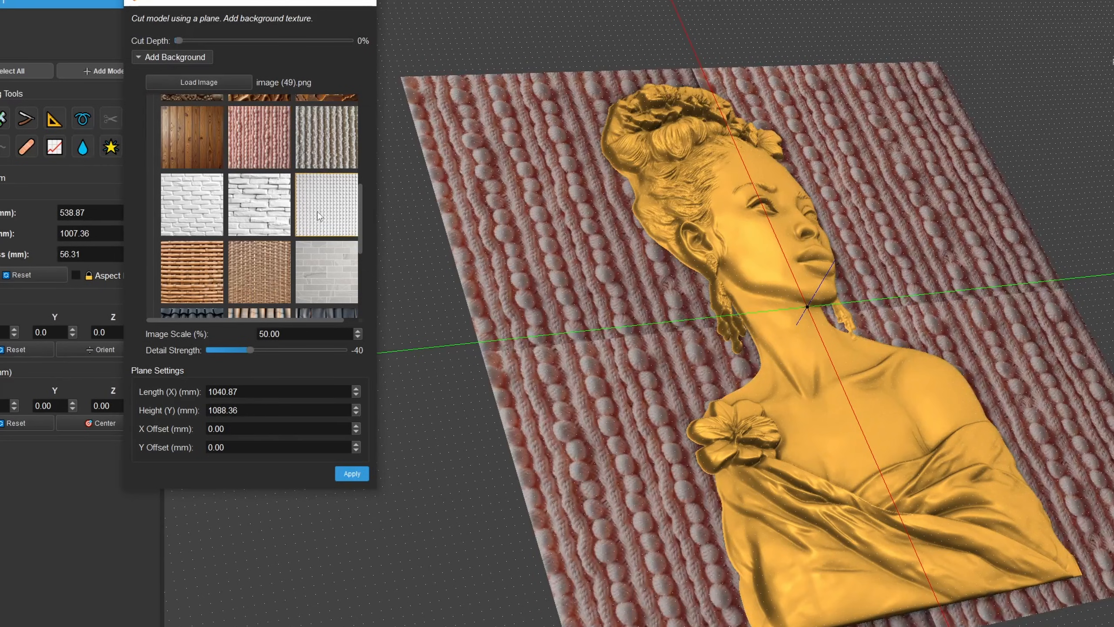
pyautogui.scroll(1, 317, 211)
pyautogui.moveTo(610, 351); pyautogui.dragTo(384, 384)
pyautogui.moveTo(252, 349); pyautogui.dragTo(301, 354)
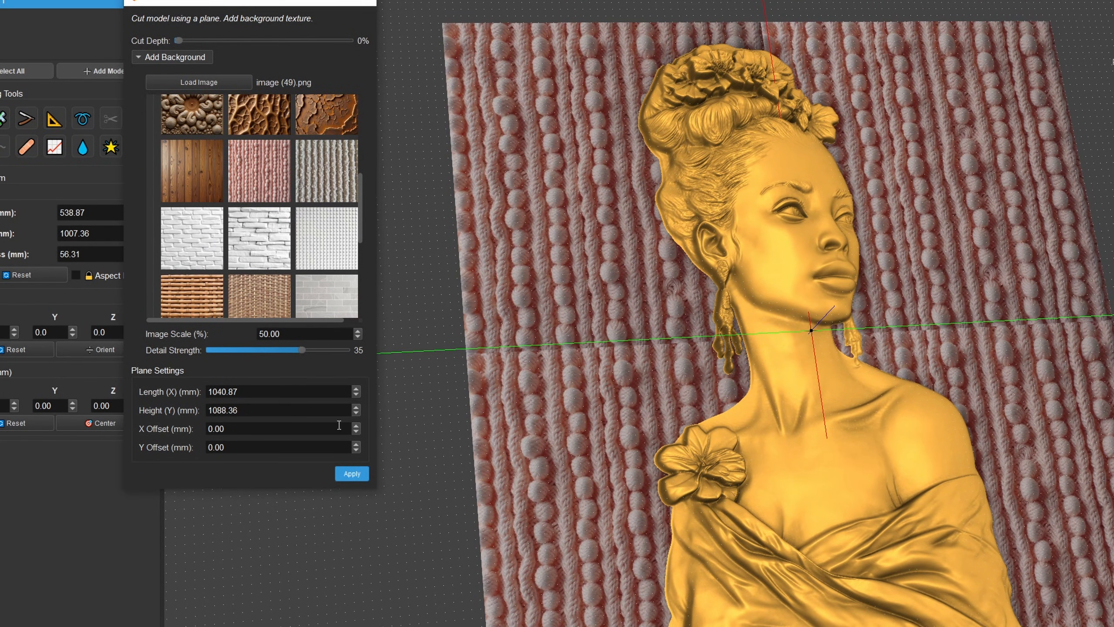
pyautogui.click(351, 473)
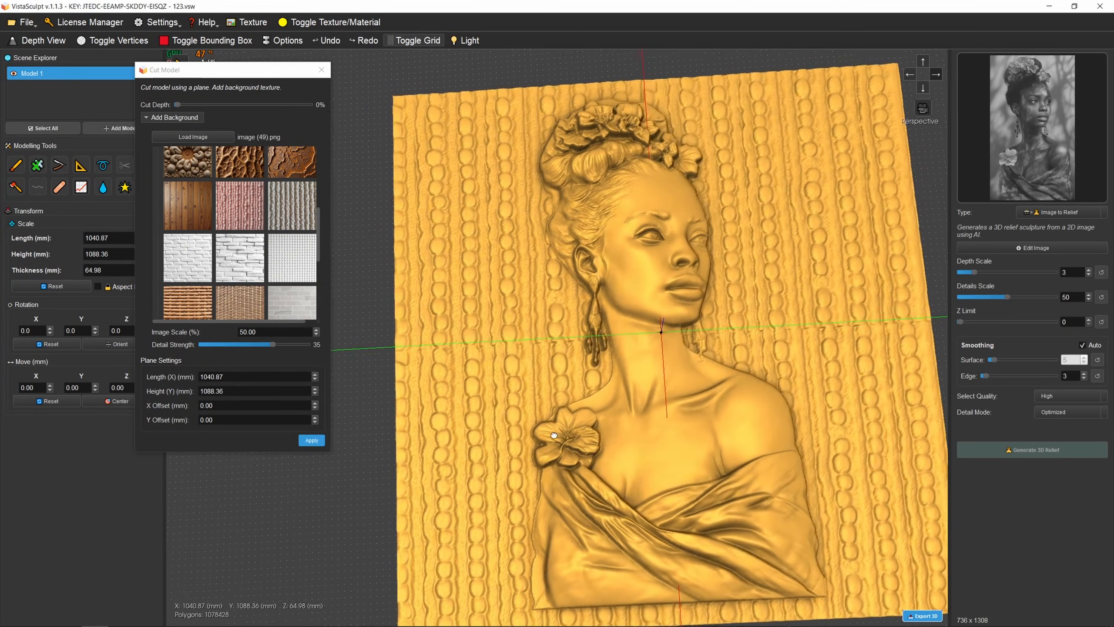
pyautogui.moveTo(243, 70); pyautogui.dragTo(271, 104)
pyautogui.click(348, 104)
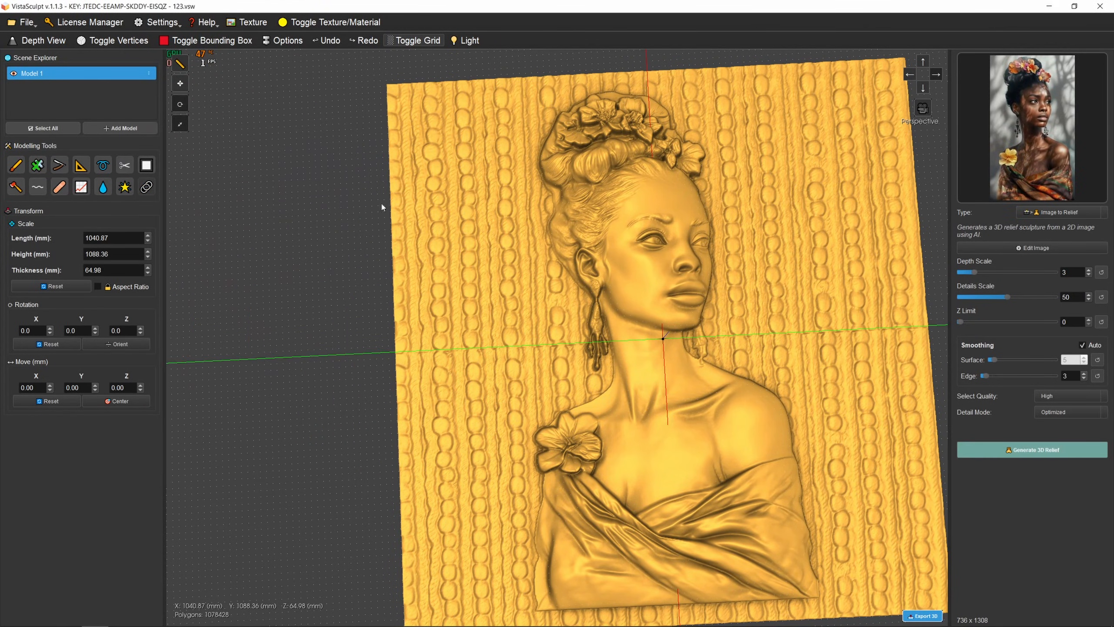
# - Hide the viewport grid and inspect the knit-textured relief from several angles
pyautogui.click(924, 88)
pyautogui.moveTo(629, 228); pyautogui.dragTo(652, 166)
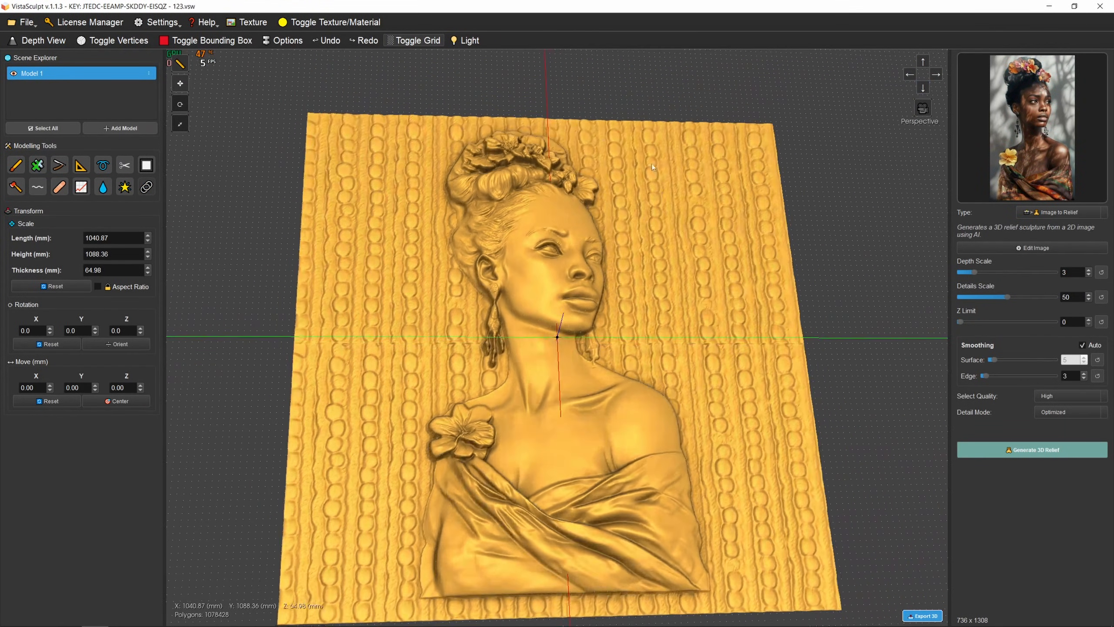
pyautogui.click(415, 41)
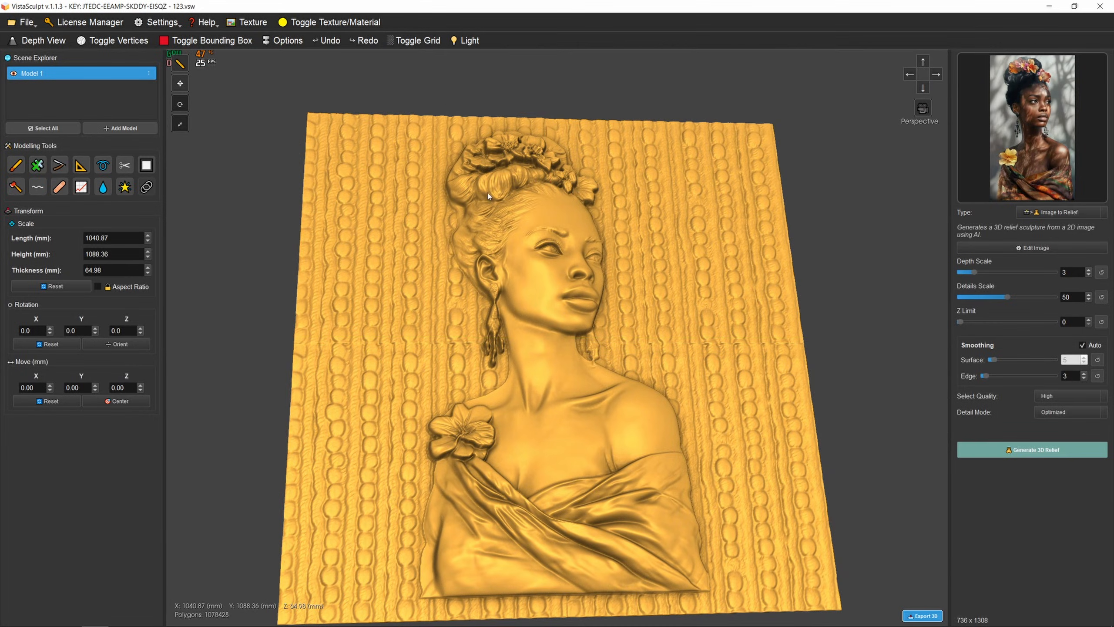
pyautogui.moveTo(526, 175); pyautogui.dragTo(481, 307)
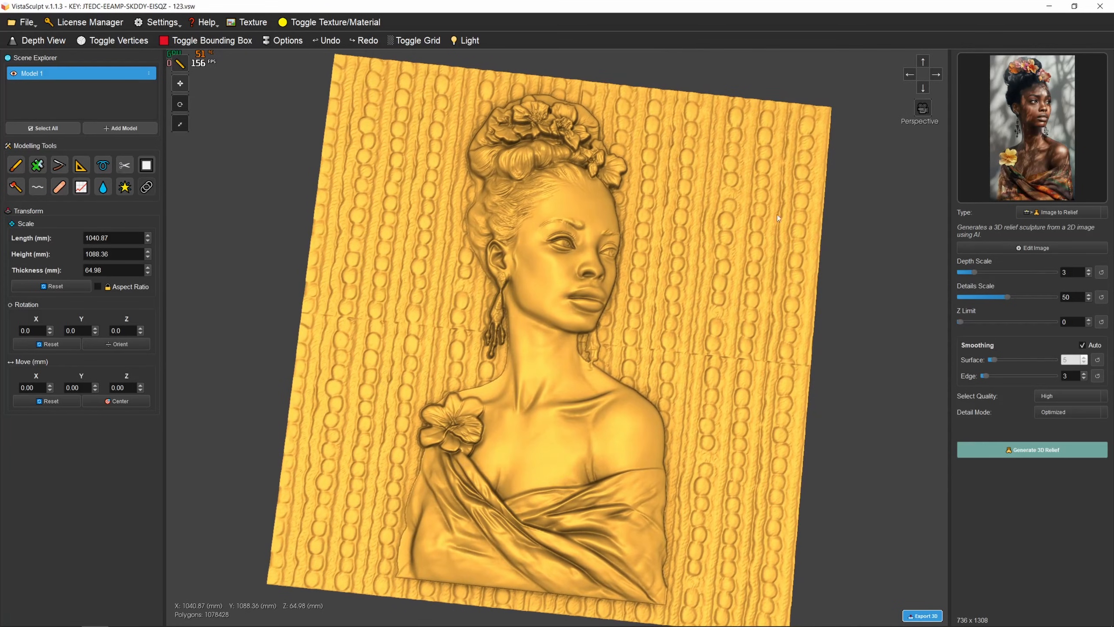
pyautogui.click(923, 86)
pyautogui.moveTo(638, 229); pyautogui.dragTo(654, 201)
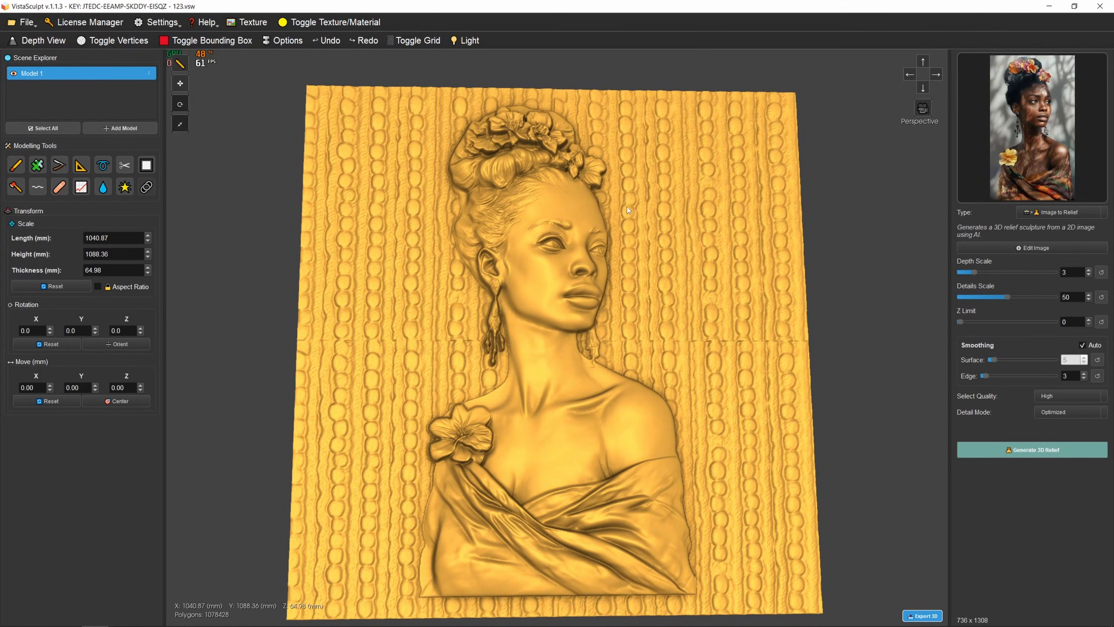
# - Start a rectangular frame around the relief and examine its preview from different angles
pyautogui.scroll(-5, 627, 206)
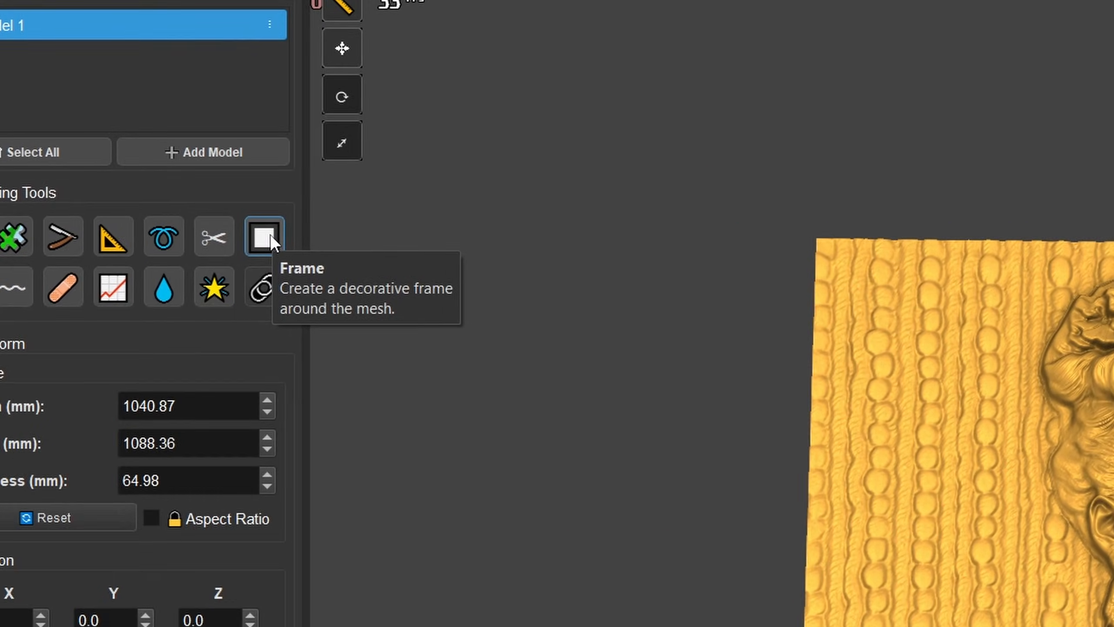
pyautogui.click(370, 293)
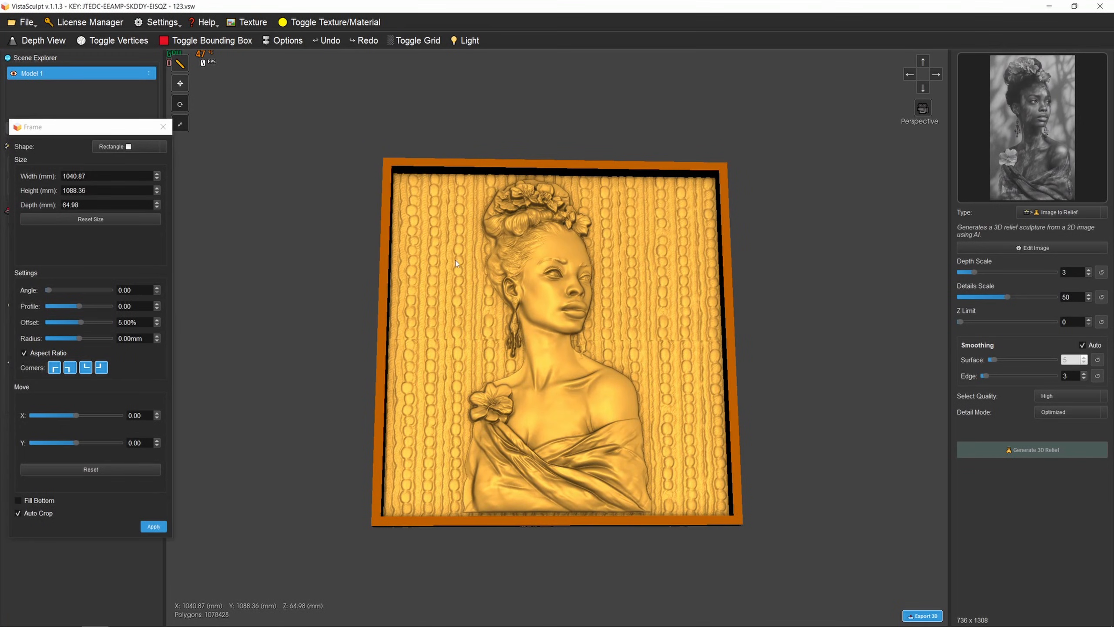
pyautogui.moveTo(455, 259); pyautogui.dragTo(455, 268)
pyautogui.moveTo(71, 127); pyautogui.dragTo(225, 109)
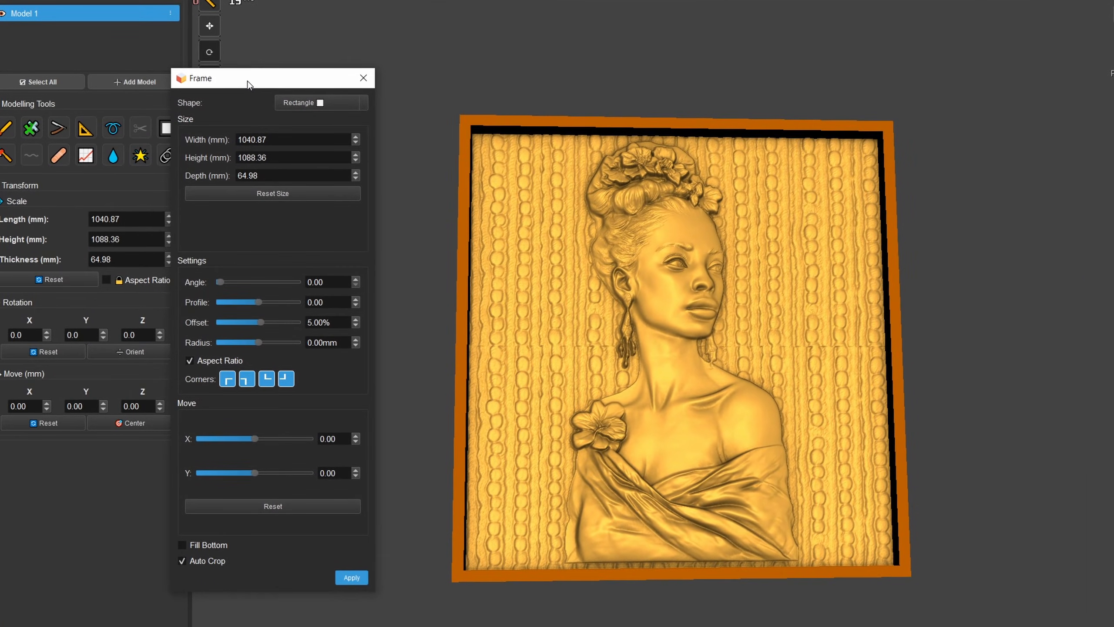
pyautogui.moveTo(517, 195); pyautogui.dragTo(508, 194)
pyautogui.moveTo(568, 178); pyautogui.dragTo(577, 133)
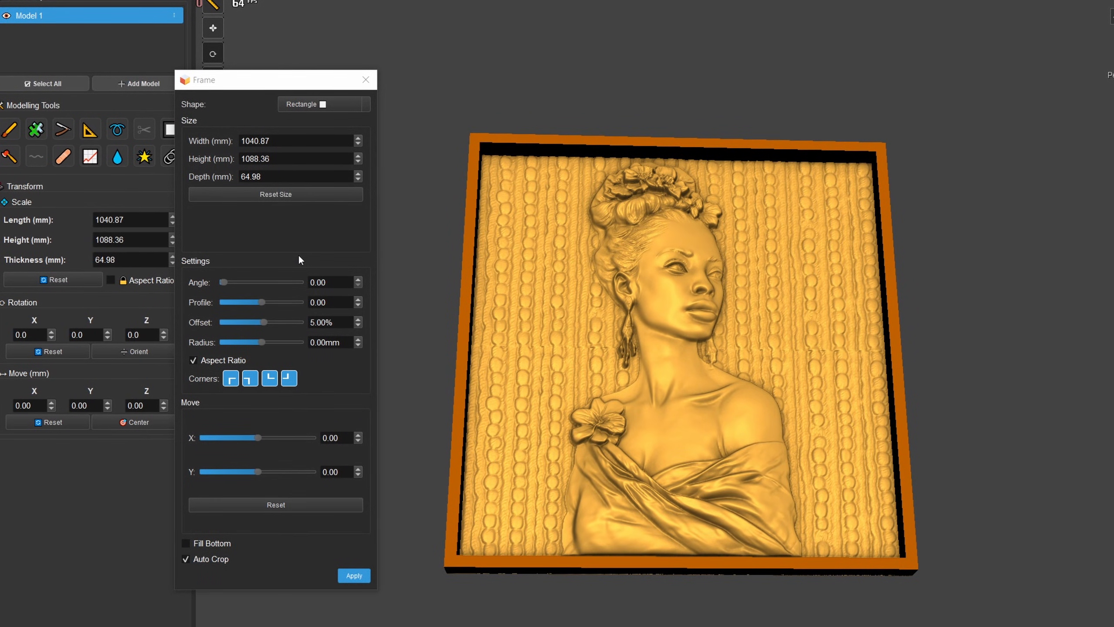
pyautogui.moveTo(494, 320); pyautogui.dragTo(519, 358)
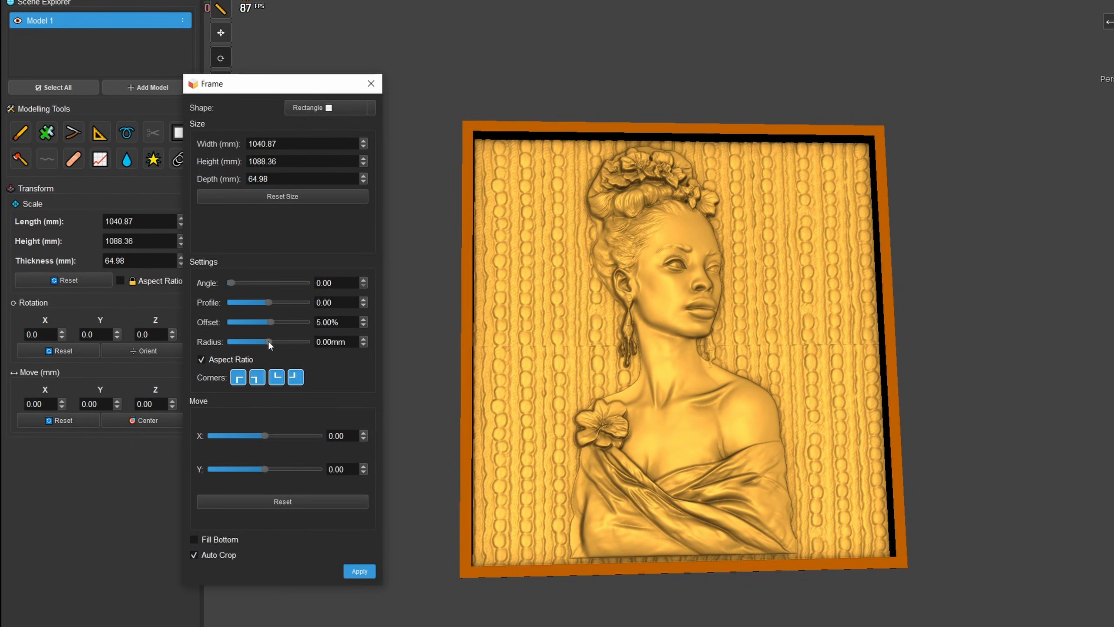
# - Set the frame's corner radius to 100.50 mm
pyautogui.moveTo(268, 342)
pyautogui.mouseDown()
pyautogui.moveTo(332, 341)
pyautogui.moveTo(252, 346)
pyautogui.moveTo(275, 343)
pyautogui.mouseUp()
pyautogui.doubleClick(320, 341)
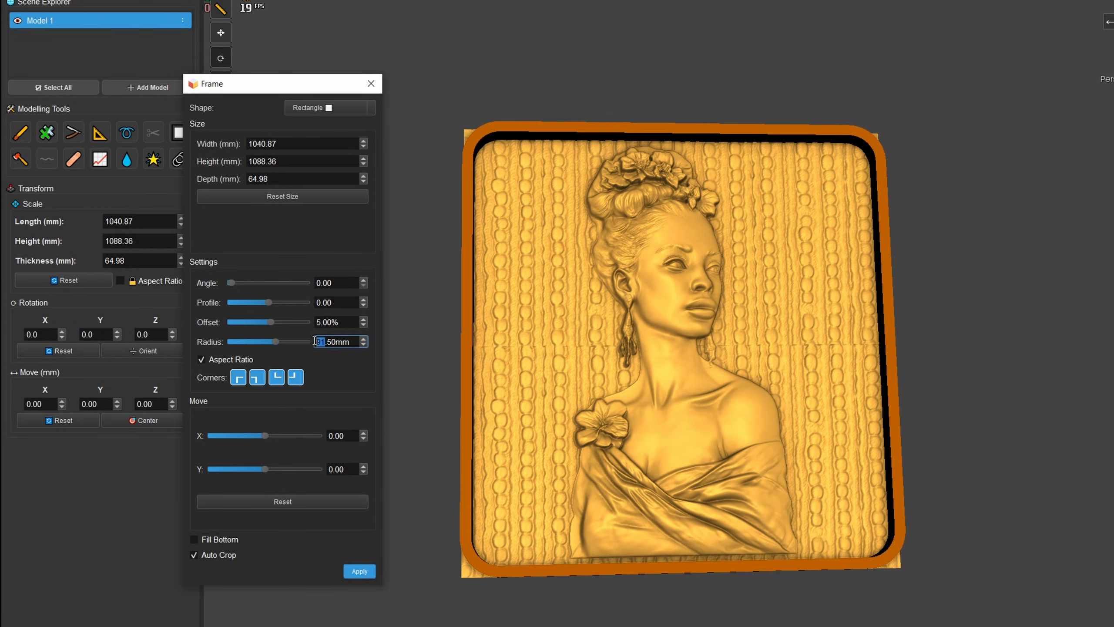
pyautogui.write('100')
pyautogui.moveTo(767, 220); pyautogui.dragTo(698, 258, button='middle')
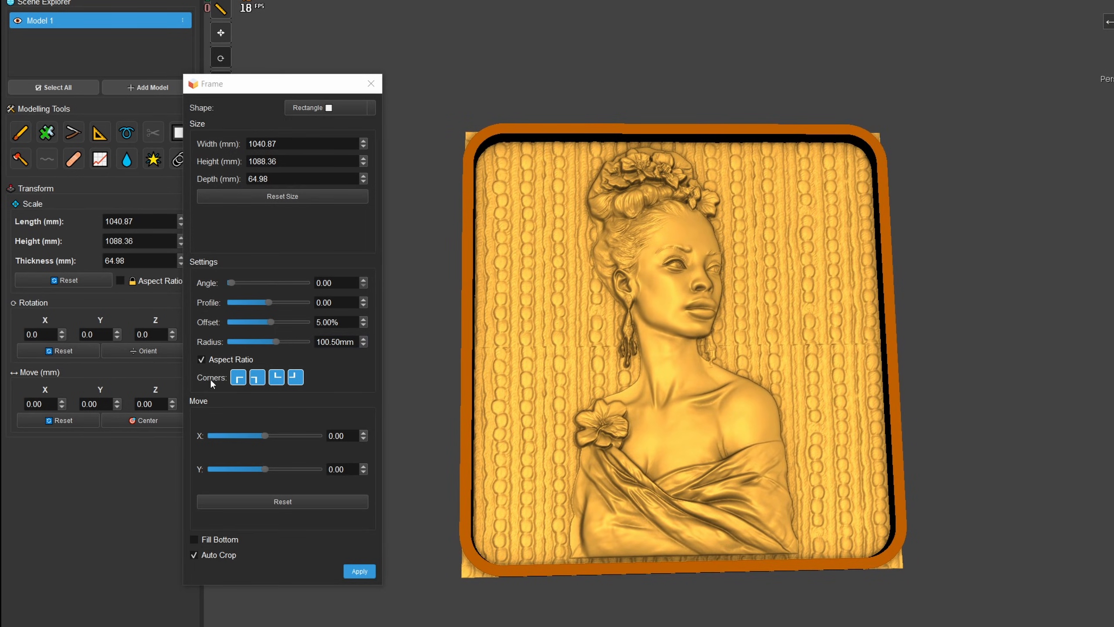
# - Make the frame's lower-left and upper-right corners square, keeping the other two corners rounded
pyautogui.click(294, 378)
pyautogui.click(233, 379)
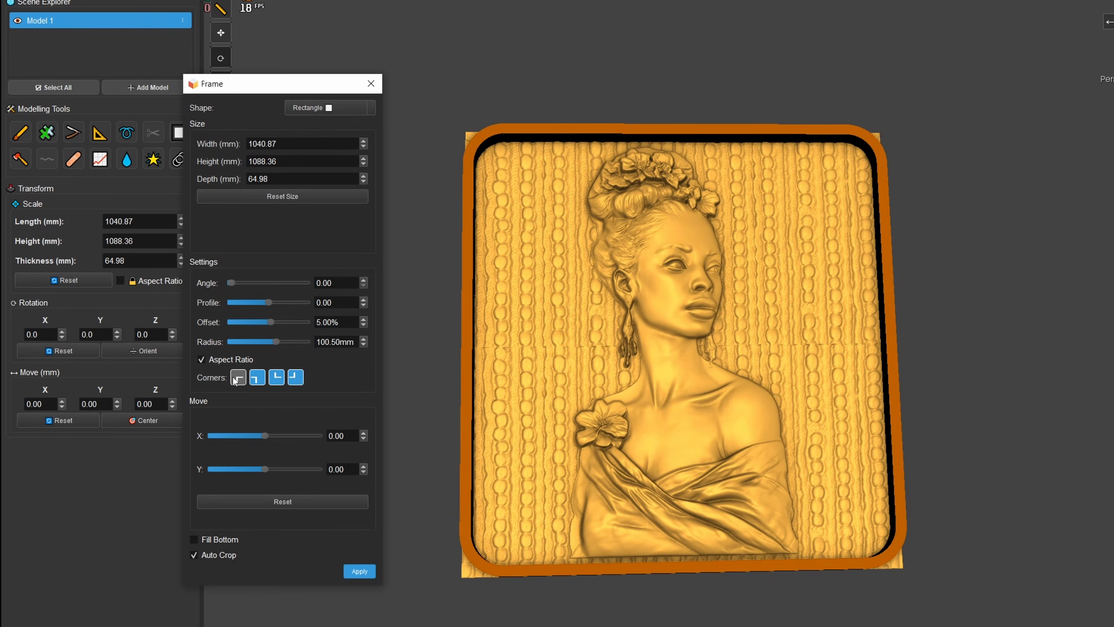
pyautogui.click(257, 380)
pyautogui.moveTo(588, 514); pyautogui.dragTo(592, 548)
pyautogui.click(258, 377)
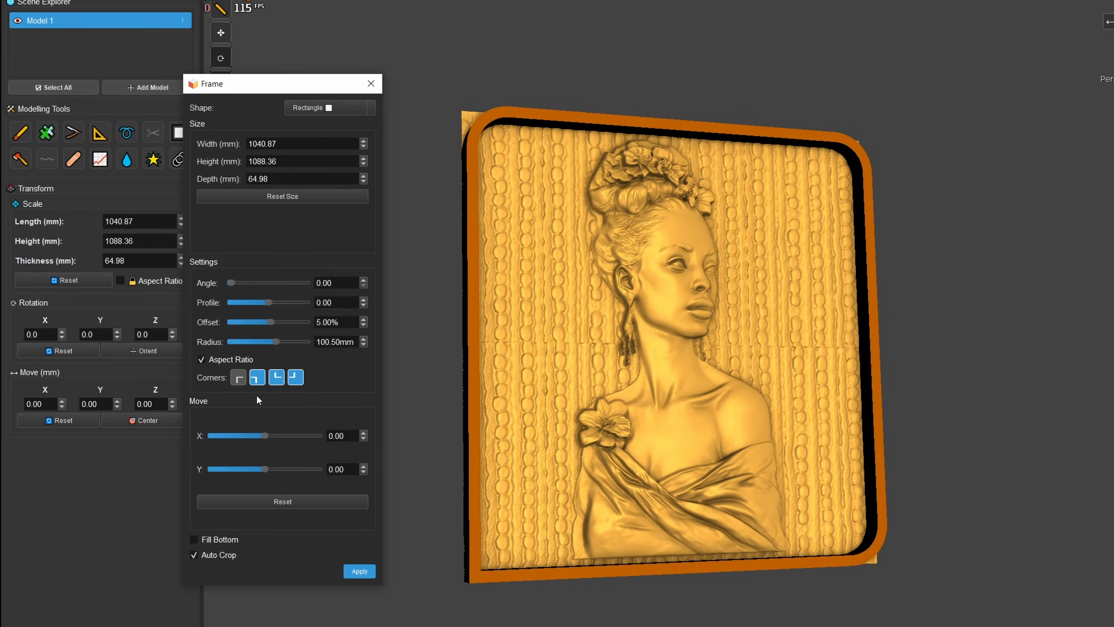
pyautogui.click(295, 380)
pyautogui.moveTo(644, 389); pyautogui.dragTo(506, 430)
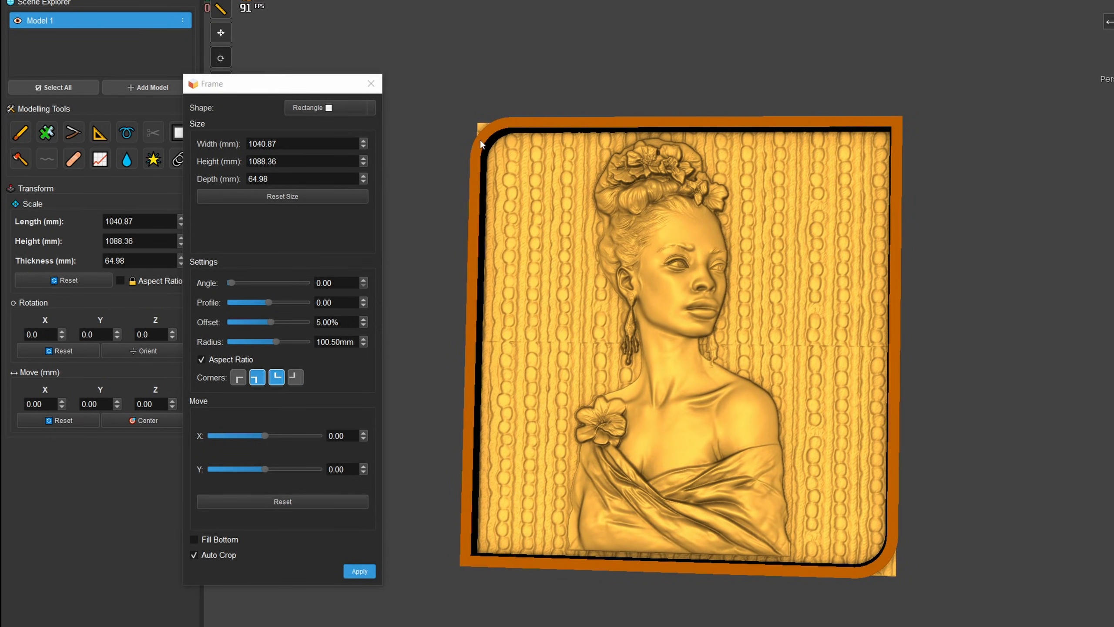
# - Resize the frame to 648.87 mm wide and 1058.36 mm high so it surrounds the bust closely
pyautogui.moveTo(833, 505); pyautogui.dragTo(745, 282)
pyautogui.scroll(5, 736, 357)
pyautogui.scroll(-5, 627, 314)
pyautogui.moveTo(627, 314); pyautogui.dragTo(666, 332)
pyautogui.scroll(-3, 665, 333)
pyautogui.moveTo(666, 332); pyautogui.dragTo(731, 342, button='middle')
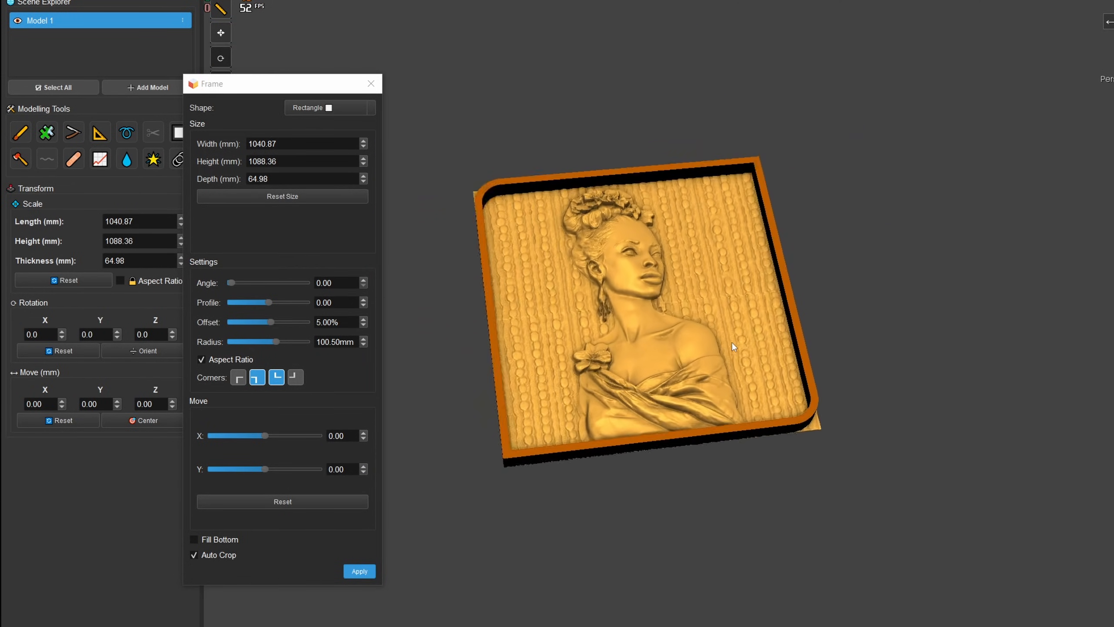
pyautogui.scroll(2, 673, 324)
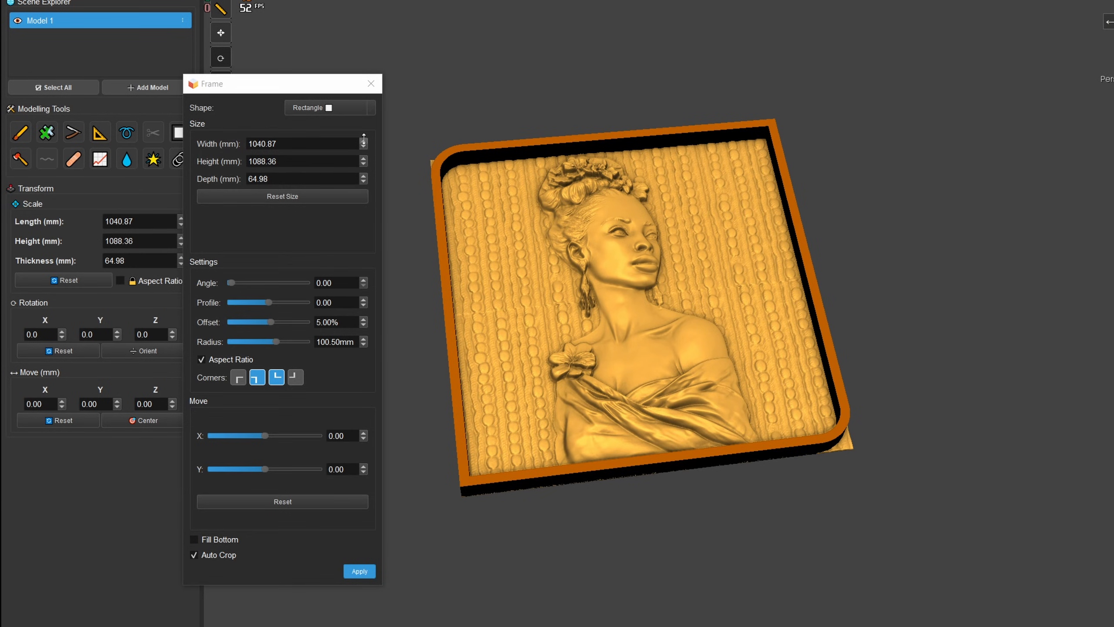
pyautogui.moveTo(363, 140); pyautogui.dragTo(384, 346)
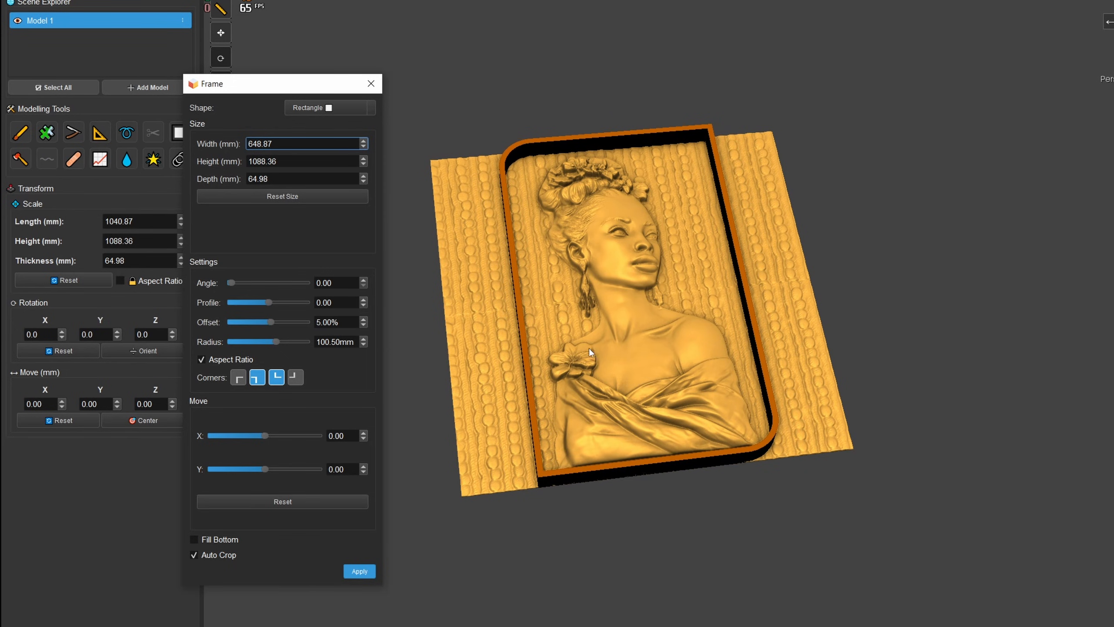
pyautogui.moveTo(589, 349); pyautogui.dragTo(584, 434)
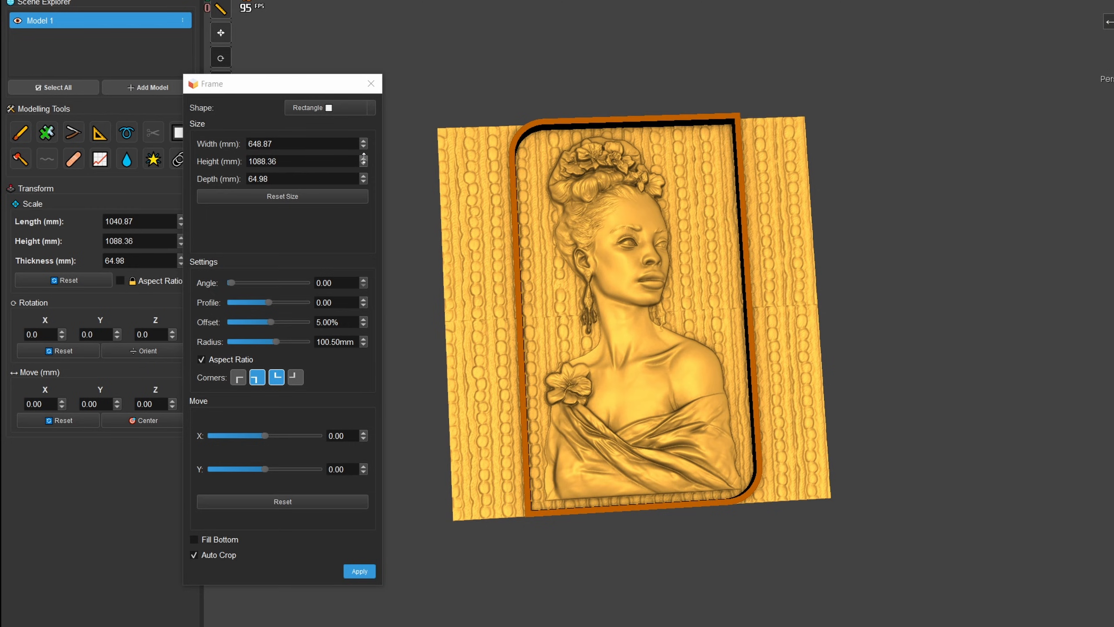
pyautogui.moveTo(364, 157); pyautogui.dragTo(356, 174)
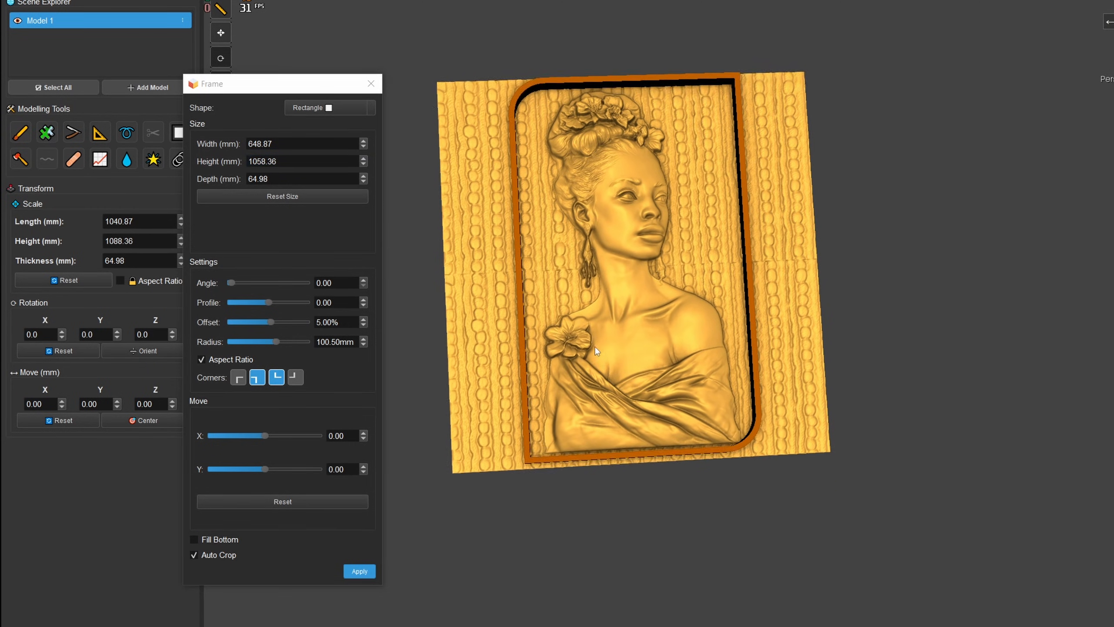
# - Shift the frame by 5.00 in Y to align its lower edge with the base of the bust
pyautogui.scroll(3, 618, 352)
pyautogui.moveTo(712, 383); pyautogui.dragTo(659, 399)
pyautogui.scroll(3, 691, 416)
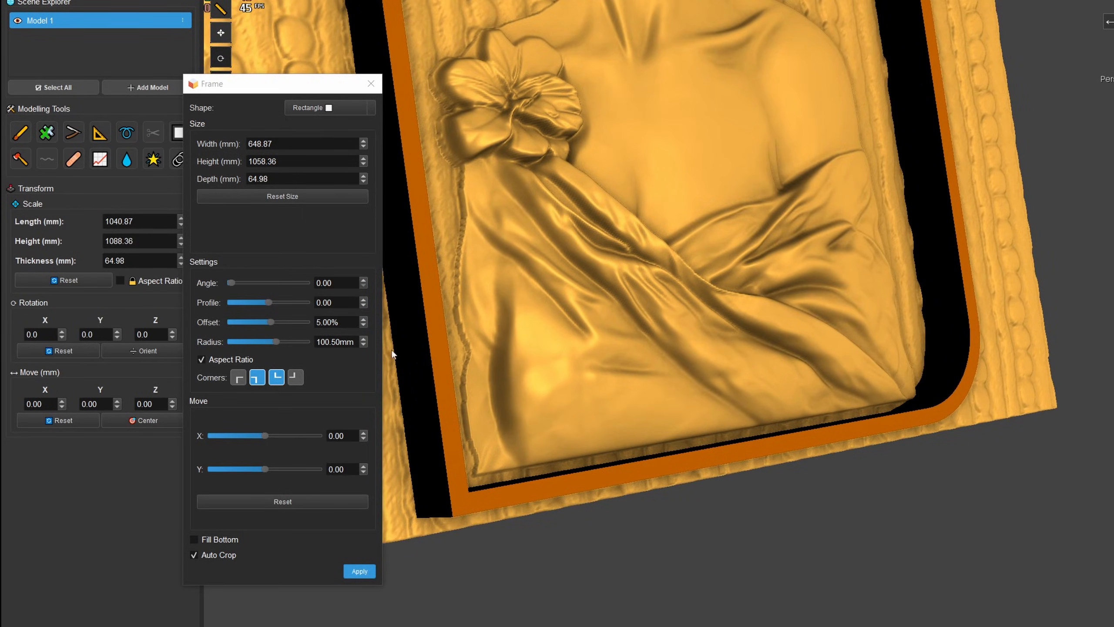
pyautogui.moveTo(364, 462); pyautogui.dragTo(363, 461)
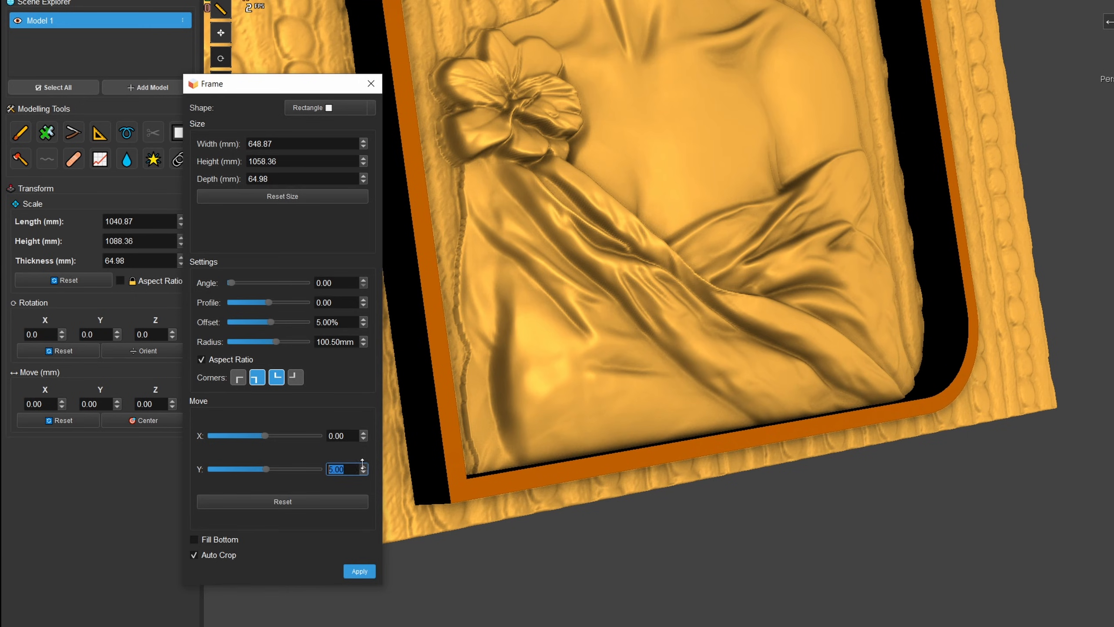
pyautogui.scroll(-10, 543, 434)
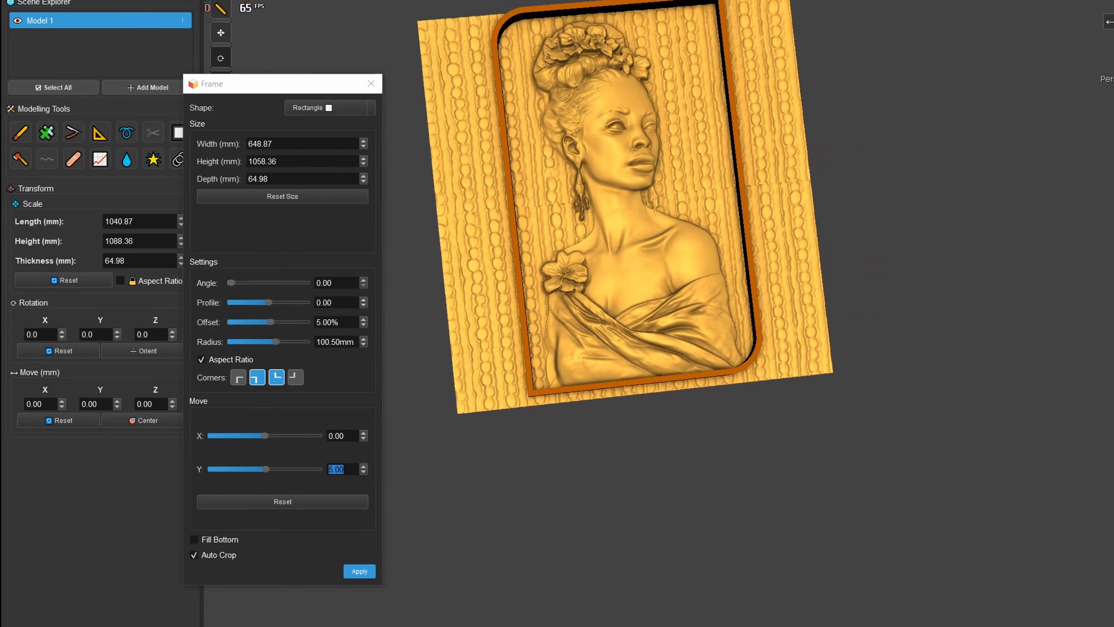
# - Apply the frame with automatic cropping and view the framed relief from an angle
pyautogui.press('t')
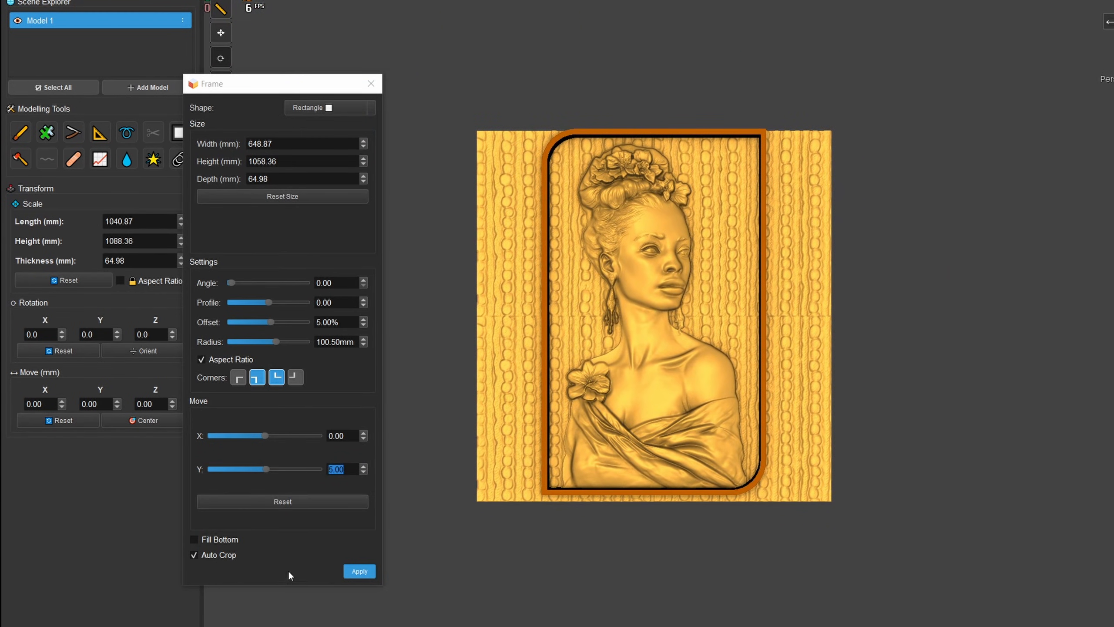
pyautogui.click(359, 571)
pyautogui.moveTo(649, 157); pyautogui.dragTo(628, 130, button='middle')
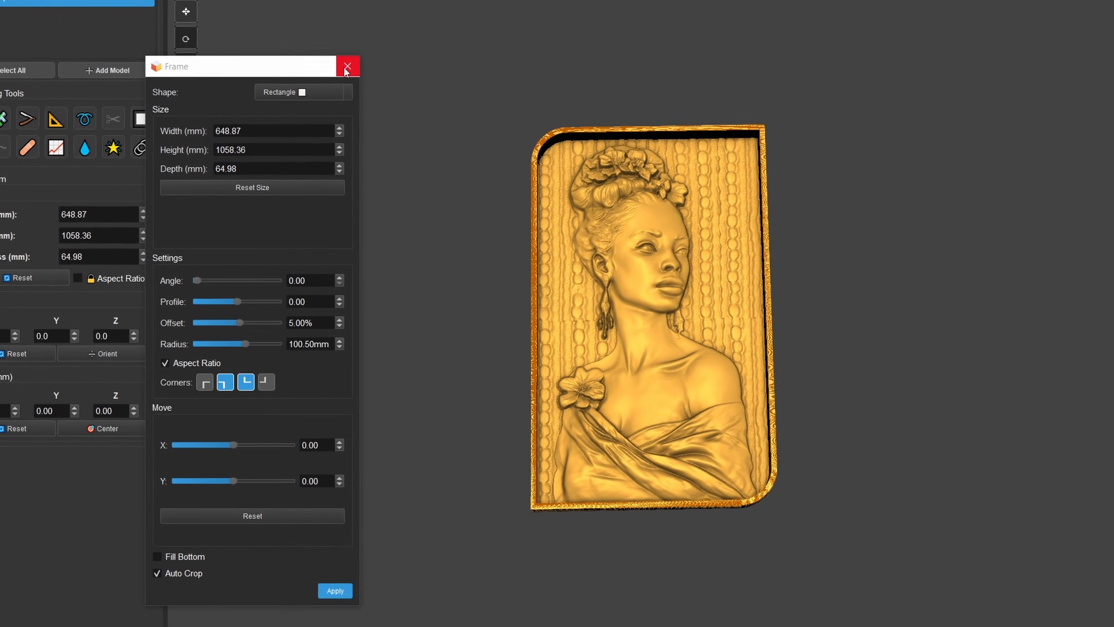
# - Close the Frame settings and undo the applied frame to restore the uncropped relief
pyautogui.click(370, 83)
pyautogui.moveTo(536, 162); pyautogui.dragTo(497, 219, button='middle')
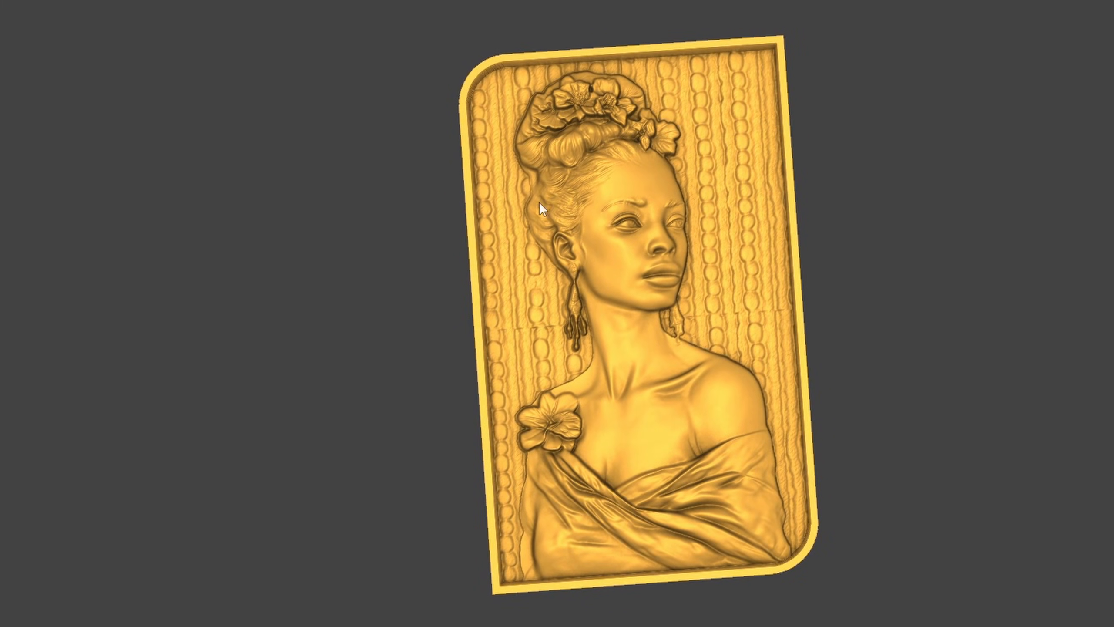
pyautogui.click(943, 3)
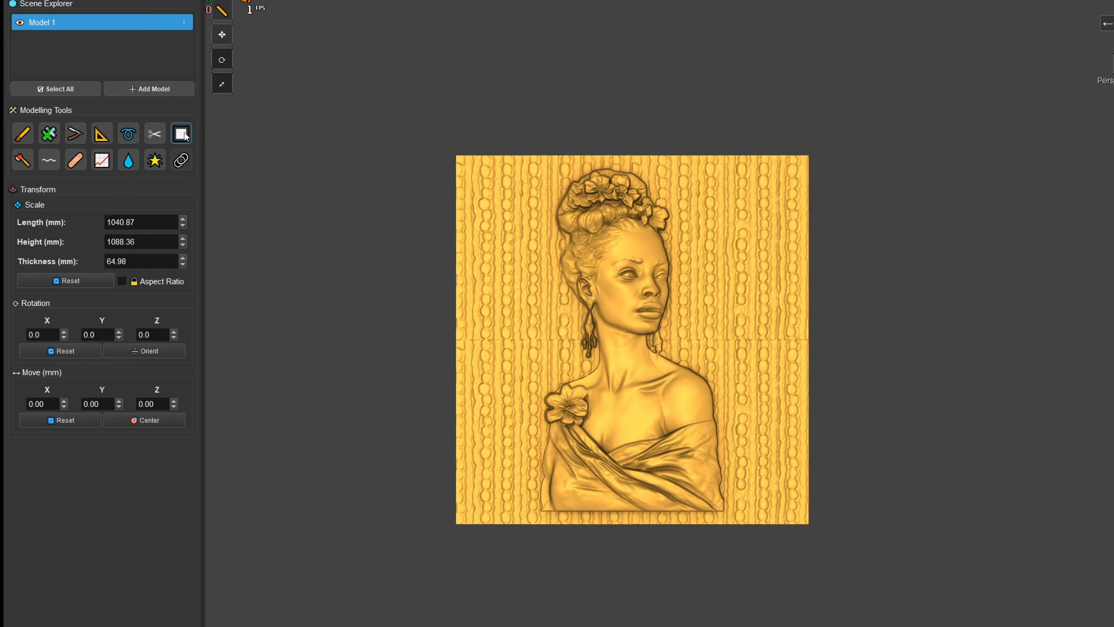
# - Start a new rectangular frame around the relief and narrow its width to 662.87 mm
pyautogui.moveTo(527, 340); pyautogui.dragTo(524, 335, button='middle')
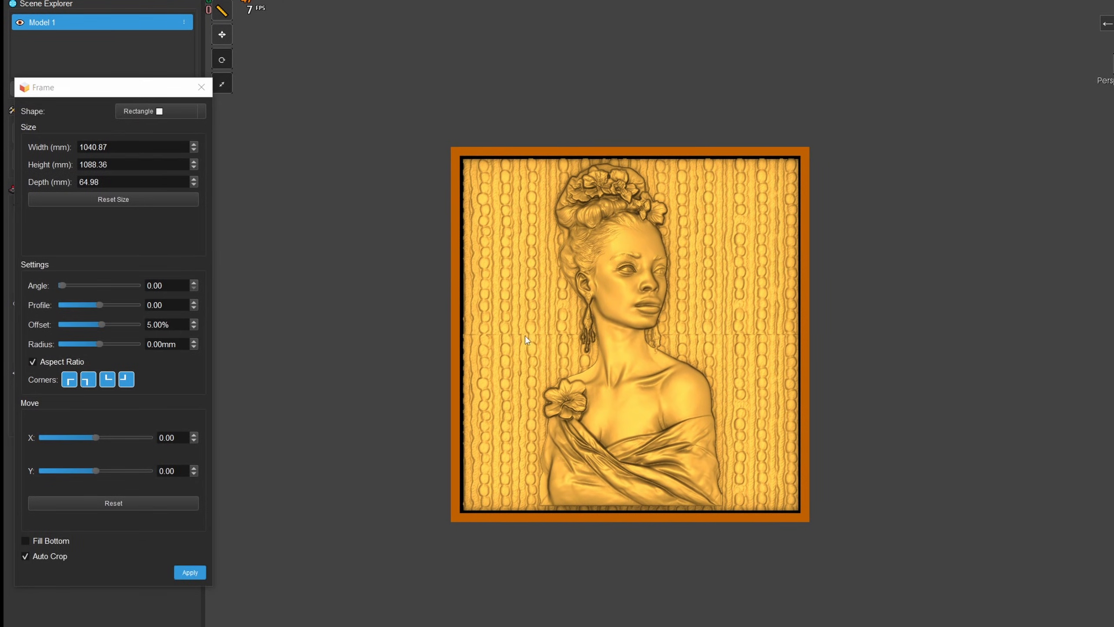
pyautogui.moveTo(130, 91); pyautogui.dragTo(276, 71)
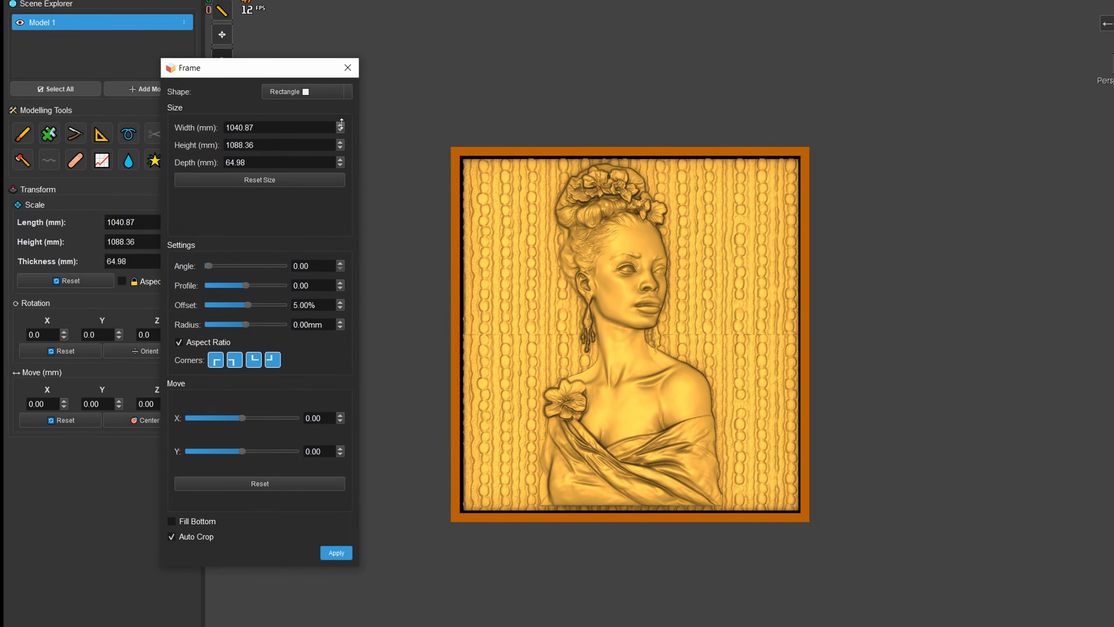
pyautogui.moveTo(341, 124); pyautogui.dragTo(397, 325)
pyautogui.moveTo(588, 321); pyautogui.dragTo(660, 172, button='middle')
pyautogui.scroll(5, 684, 164)
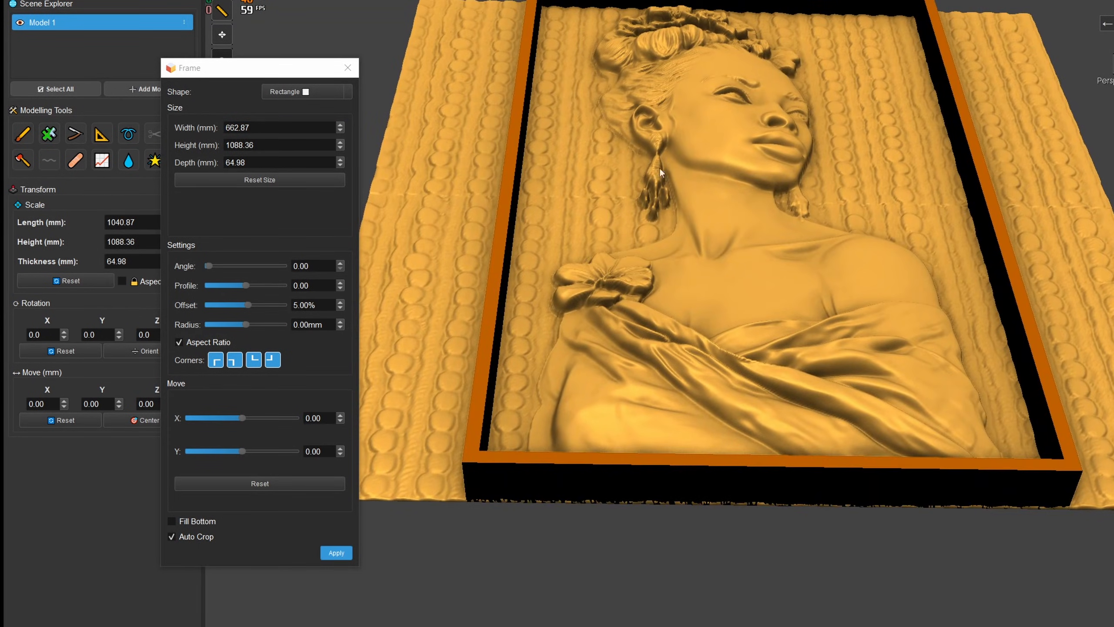
# - Slope the frame's inner walls with an angle of 100 and an offset of 20%
pyautogui.moveTo(211, 265); pyautogui.dragTo(254, 265)
pyautogui.moveTo(490, 306); pyautogui.dragTo(501, 199, button='middle')
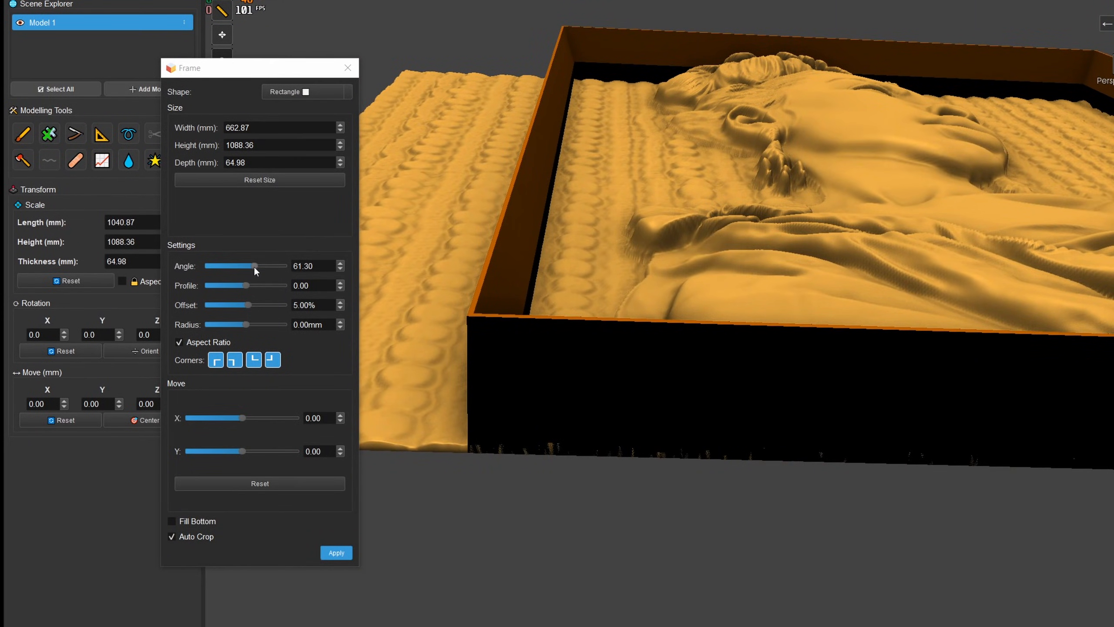
pyautogui.moveTo(254, 265); pyautogui.dragTo(413, 280)
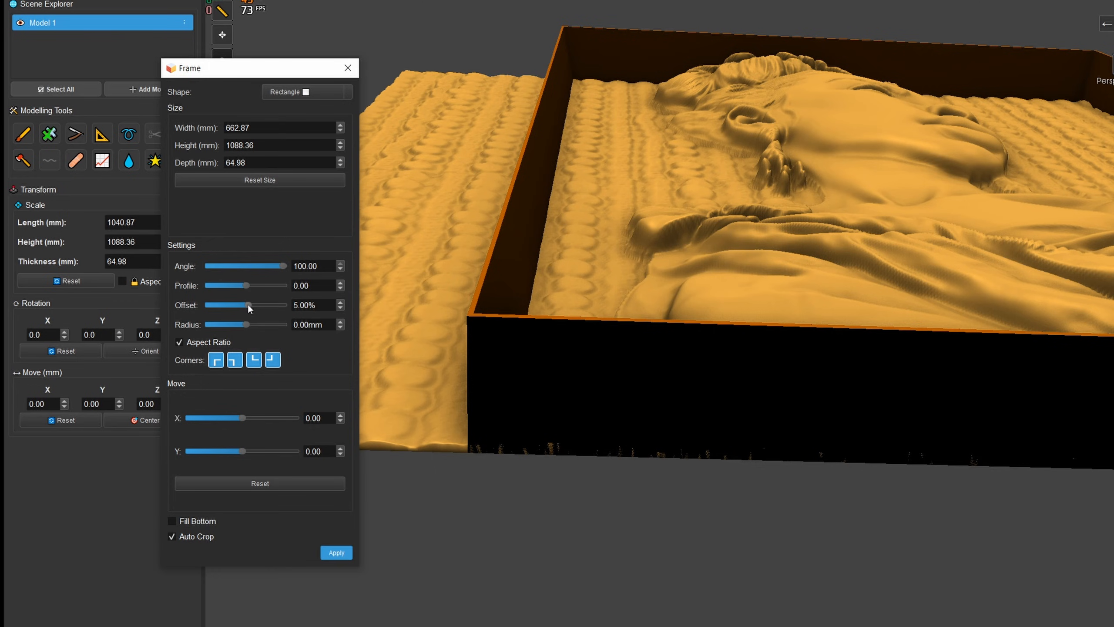
pyautogui.moveTo(248, 305)
pyautogui.mouseDown()
pyautogui.moveTo(239, 304)
pyautogui.moveTo(253, 306)
pyautogui.mouseUp()
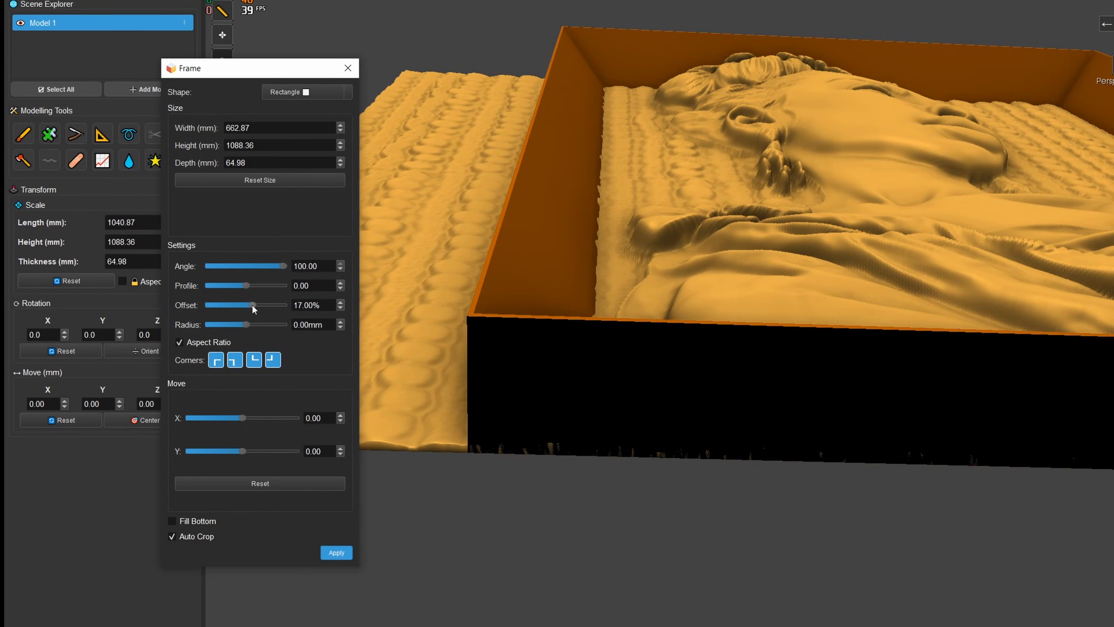
pyautogui.doubleClick(297, 304)
pyautogui.write('20')
# - Curve the frame's sloped walls by setting the profile to -38
pyautogui.moveTo(574, 186); pyautogui.dragTo(611, 389)
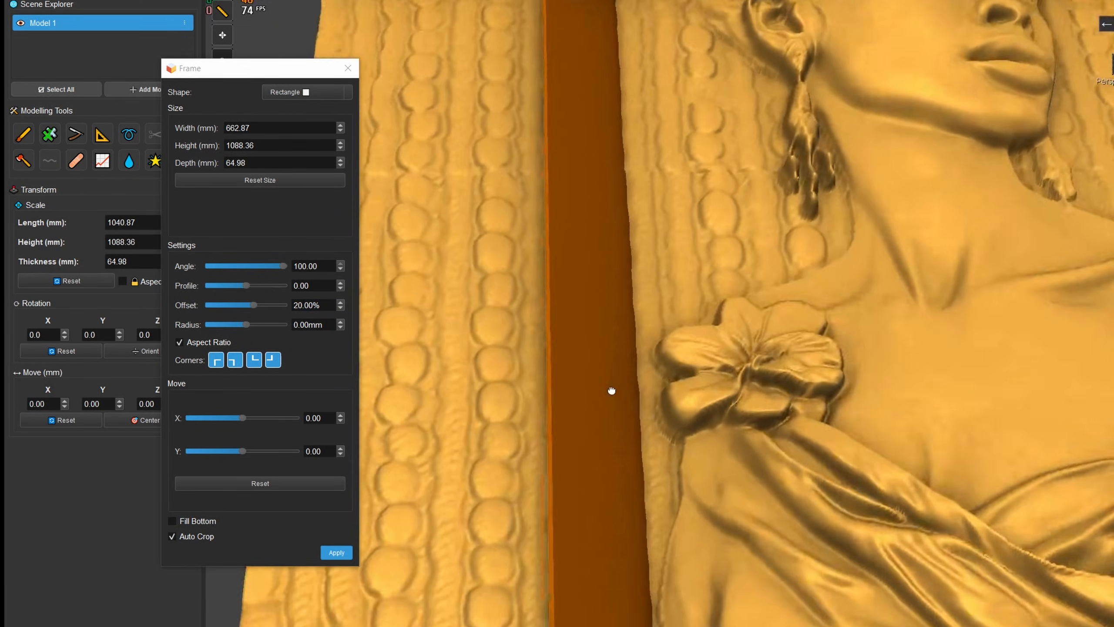
pyautogui.scroll(-5, 680, 400)
pyautogui.moveTo(680, 401); pyautogui.dragTo(647, 263)
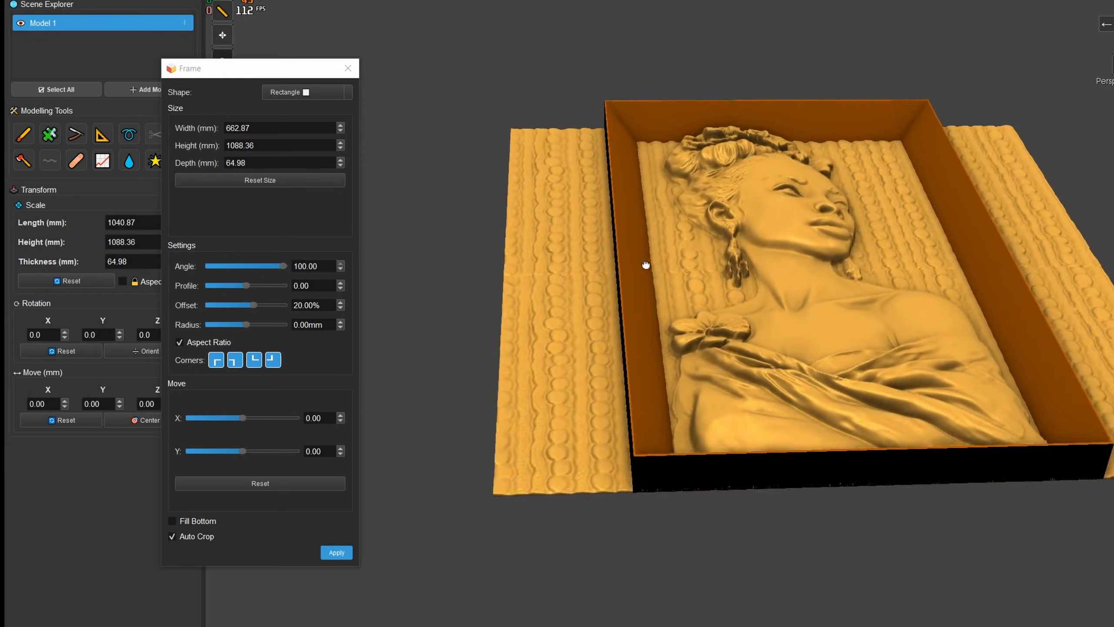
pyautogui.scroll(5, 633, 283)
pyautogui.scroll(-3, 609, 154)
pyautogui.moveTo(611, 224); pyautogui.dragTo(607, 156)
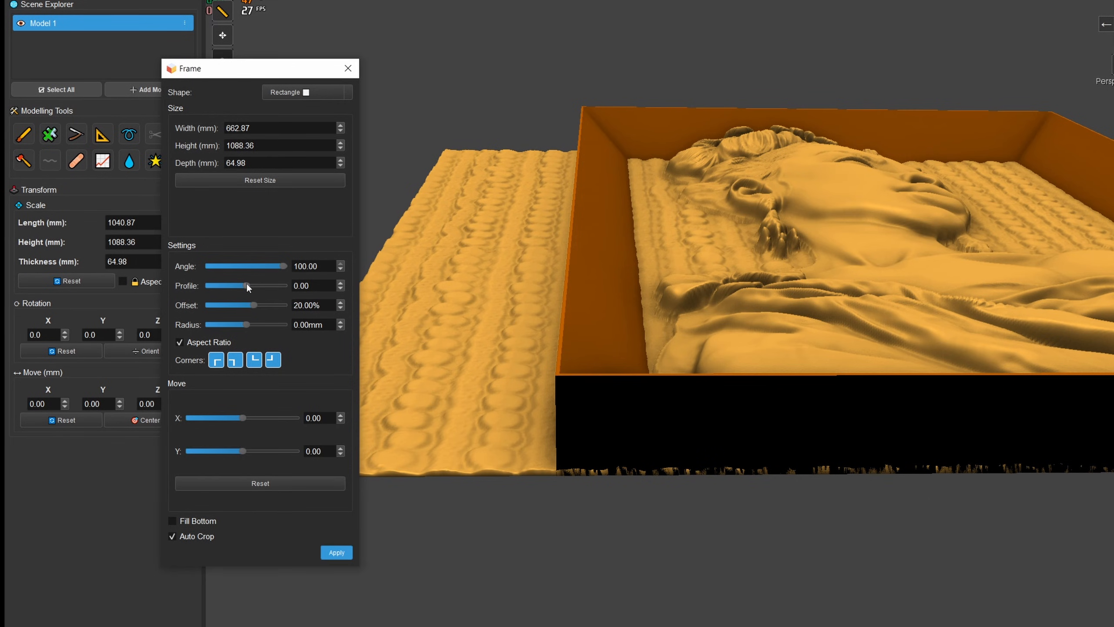
pyautogui.moveTo(248, 284); pyautogui.dragTo(265, 286)
pyautogui.scroll(3, 555, 421)
pyautogui.moveTo(564, 427); pyautogui.dragTo(442, 373)
pyautogui.moveTo(263, 285); pyautogui.dragTo(232, 298)
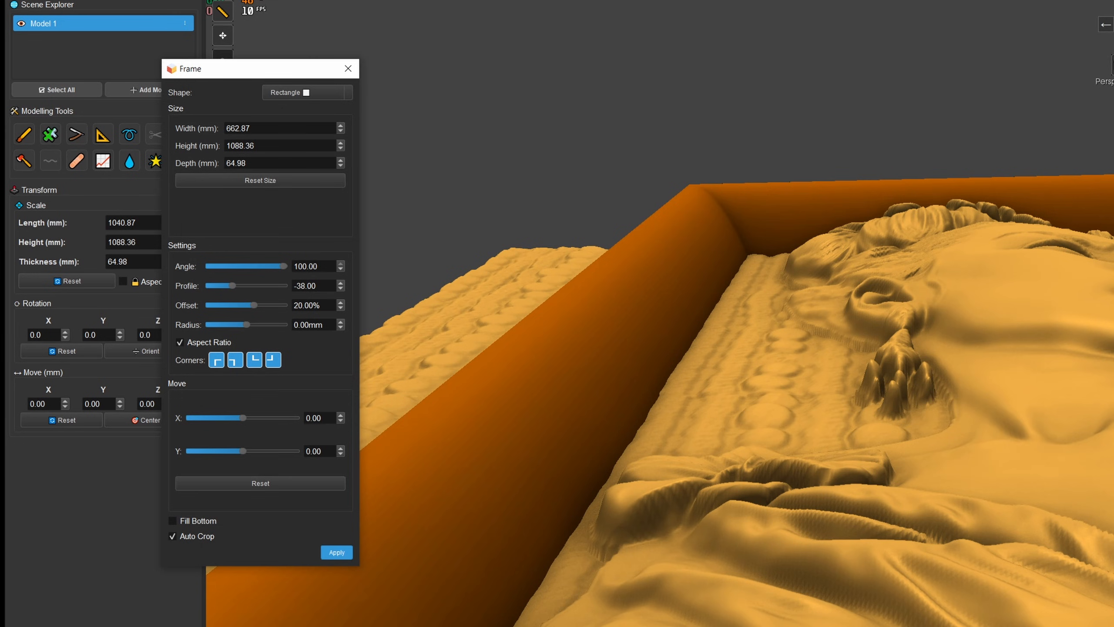
# - Round all four frame corners with a 63.50 mm radius
pyautogui.click(1112, 26)
pyautogui.scroll(-10, 780, 276)
pyautogui.moveTo(684, 335)
pyautogui.mouseDown()
pyautogui.moveTo(614, 332)
pyautogui.moveTo(728, 326)
pyautogui.moveTo(685, 330)
pyautogui.mouseUp()
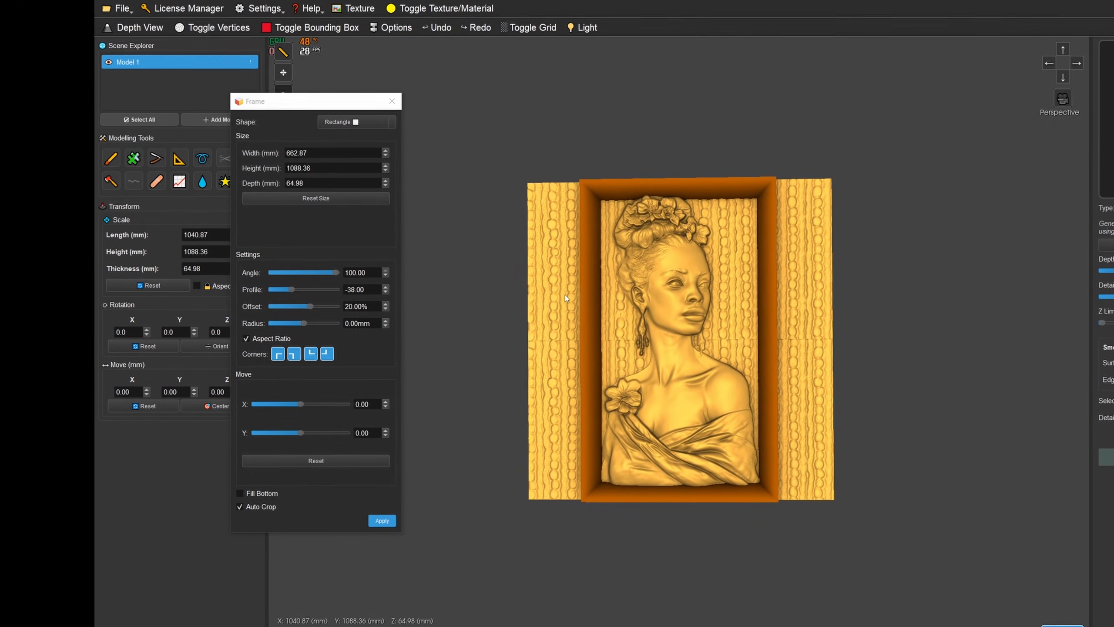
pyautogui.scroll(1, 612, 319)
pyautogui.moveTo(613, 320); pyautogui.dragTo(609, 261)
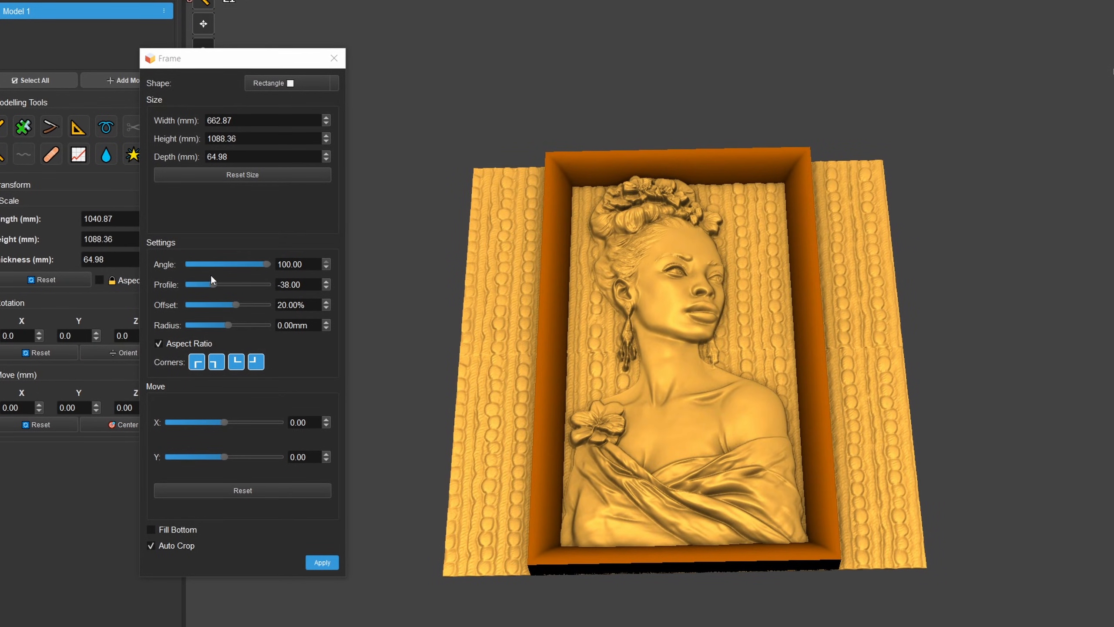
pyautogui.moveTo(645, 408); pyautogui.dragTo(623, 513)
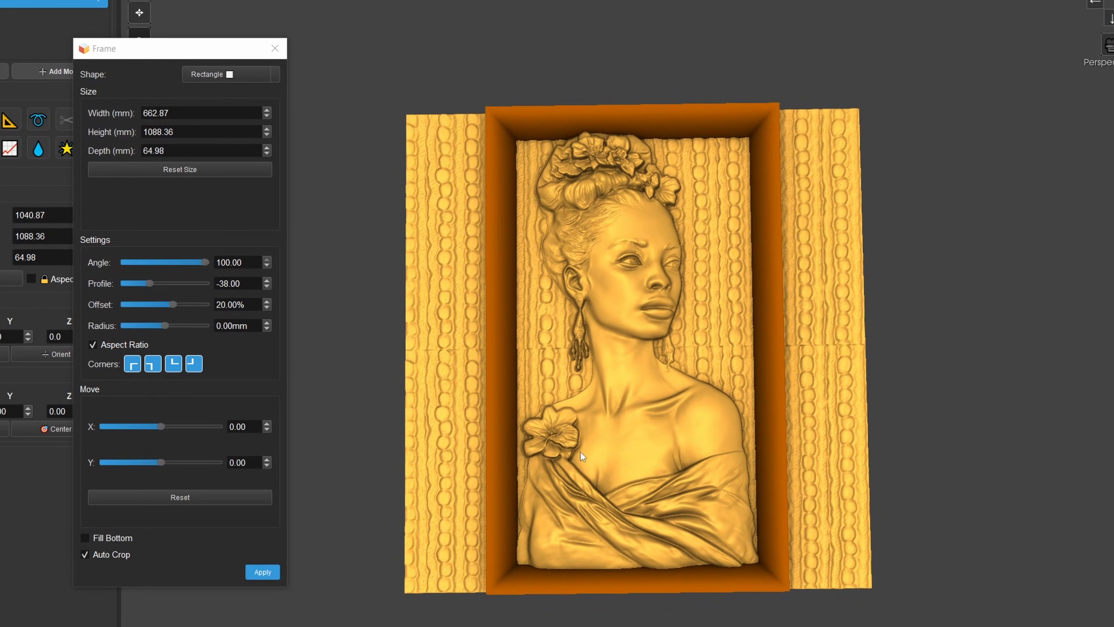
pyautogui.moveTo(580, 457); pyautogui.dragTo(624, 302)
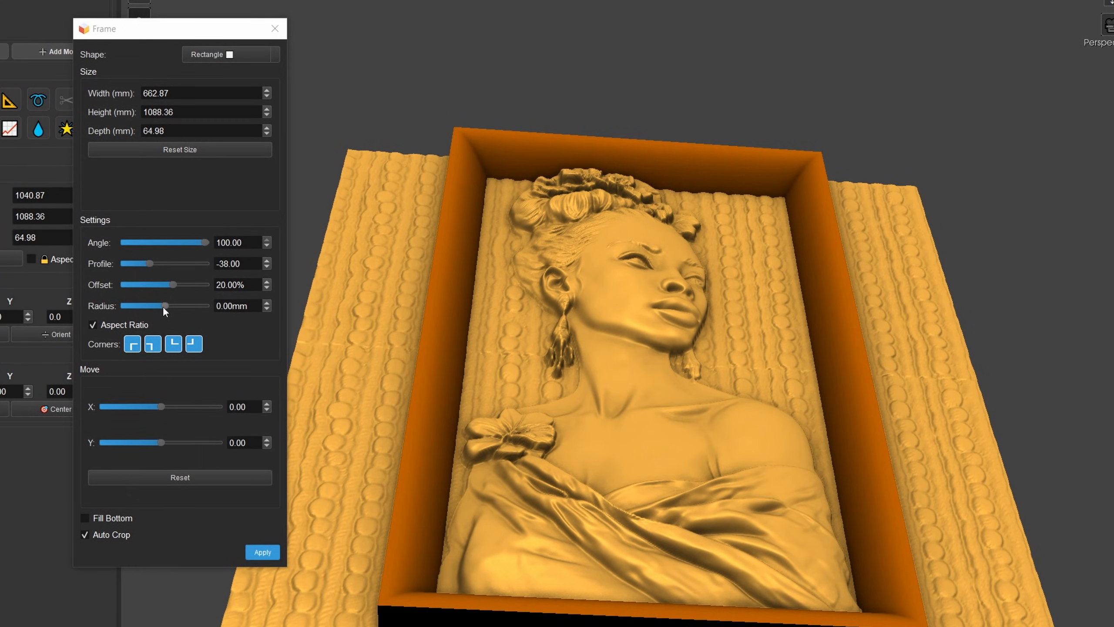
pyautogui.moveTo(164, 305); pyautogui.dragTo(169, 310)
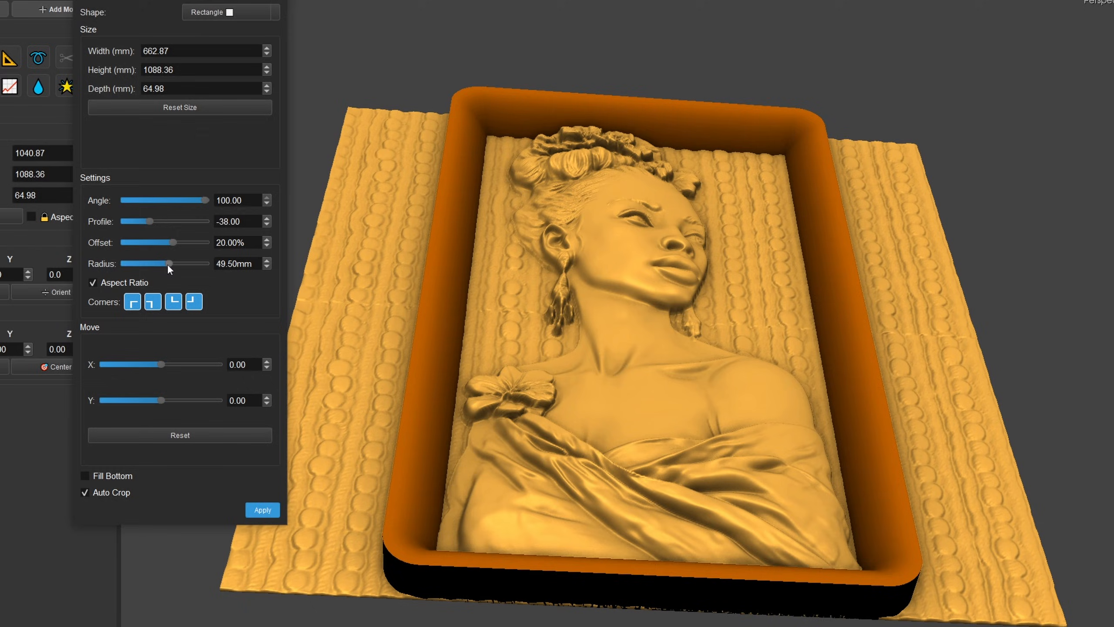
pyautogui.moveTo(168, 265); pyautogui.dragTo(169, 264)
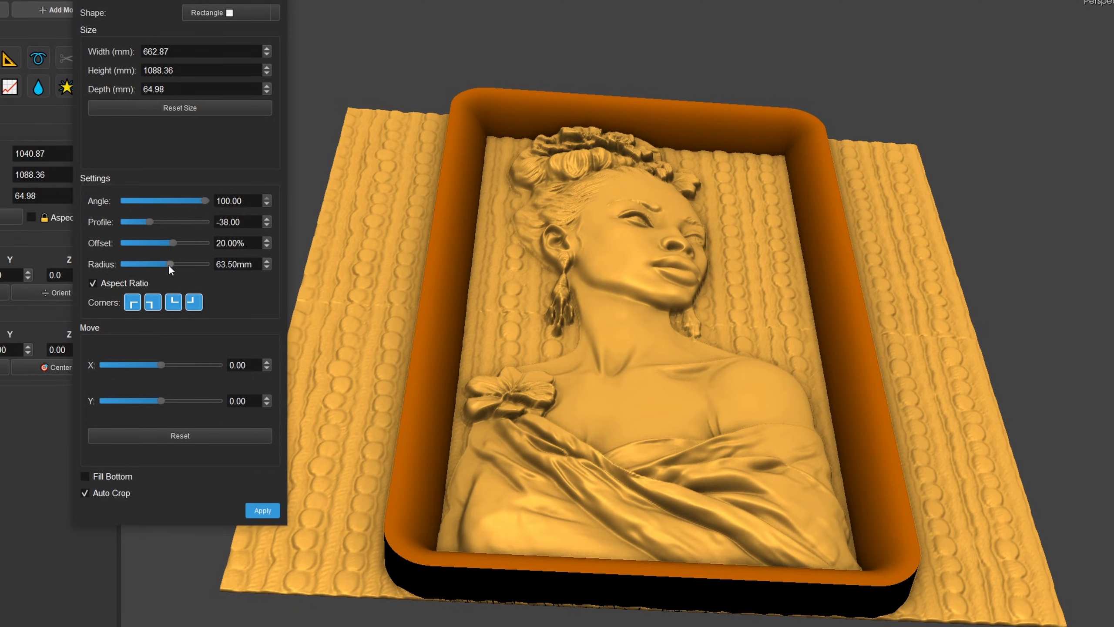
# - Set the frame's depth to 35 mm and check its height against the bust from a low angle
pyautogui.moveTo(443, 224); pyautogui.dragTo(692, 175)
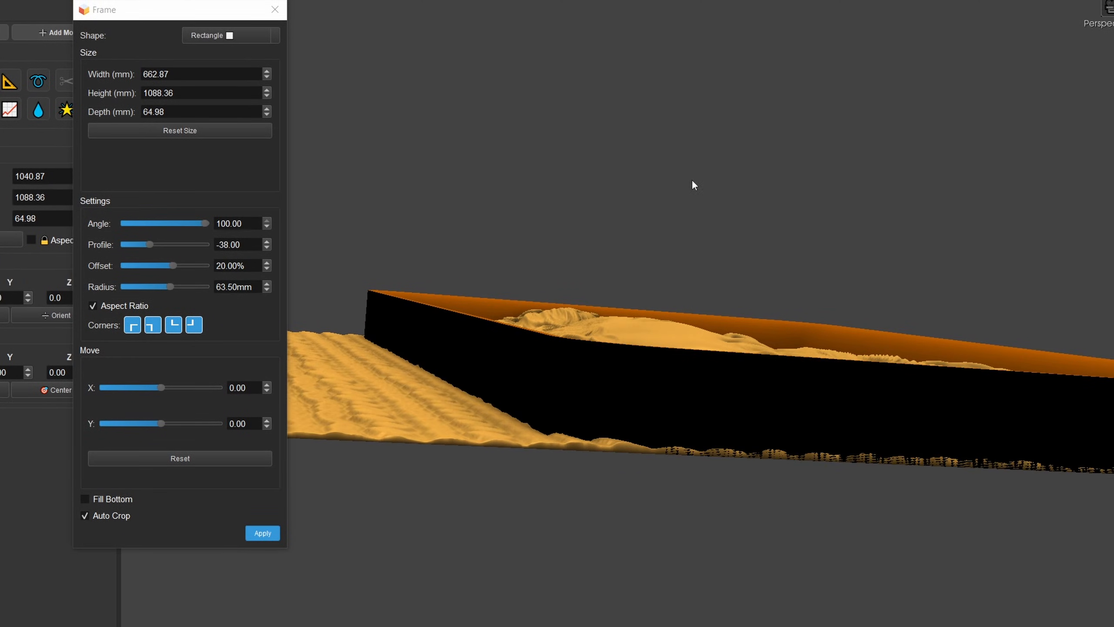
pyautogui.doubleClick(173, 111)
pyautogui.moveTo(605, 201); pyautogui.dragTo(549, 216)
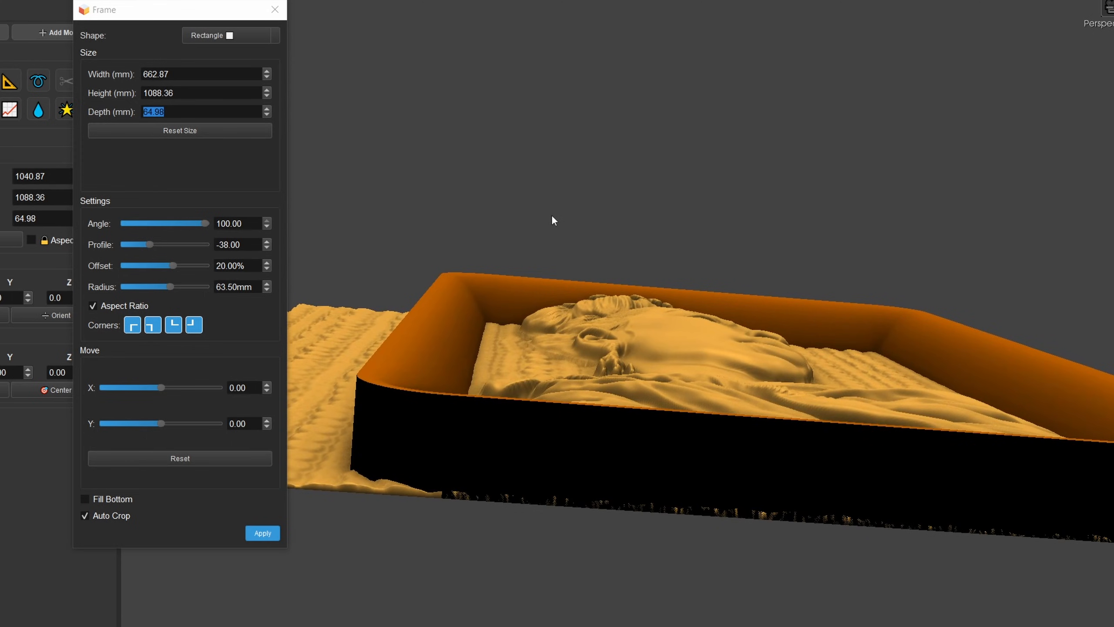
pyautogui.moveTo(172, 110); pyautogui.dragTo(145, 109)
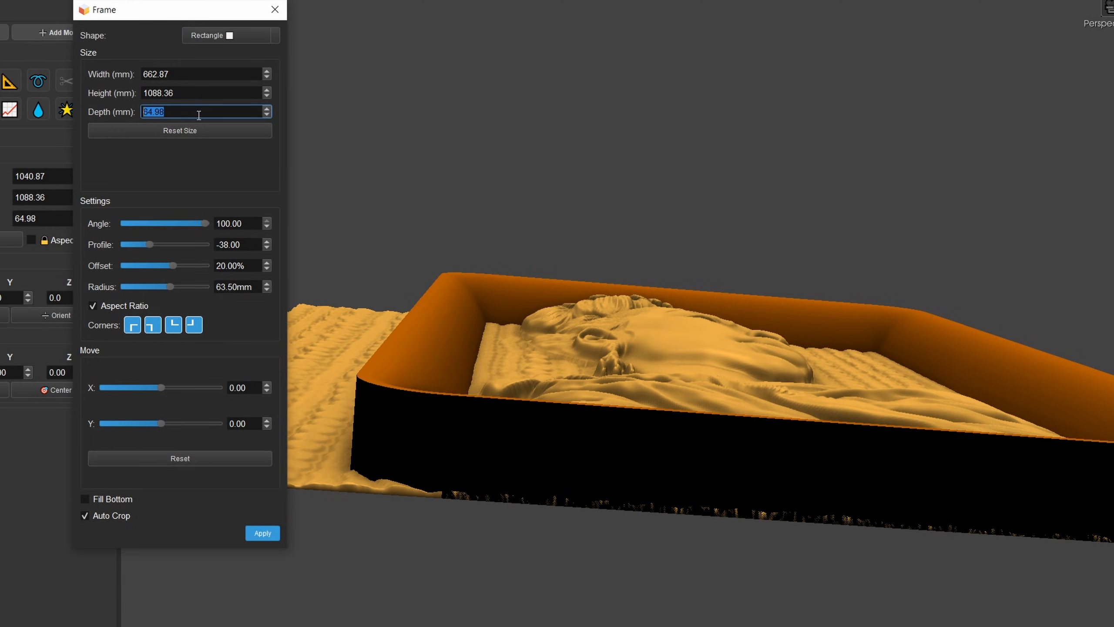
pyautogui.write('35')
pyautogui.click(516, 263)
pyautogui.moveTo(532, 268); pyautogui.dragTo(549, 290)
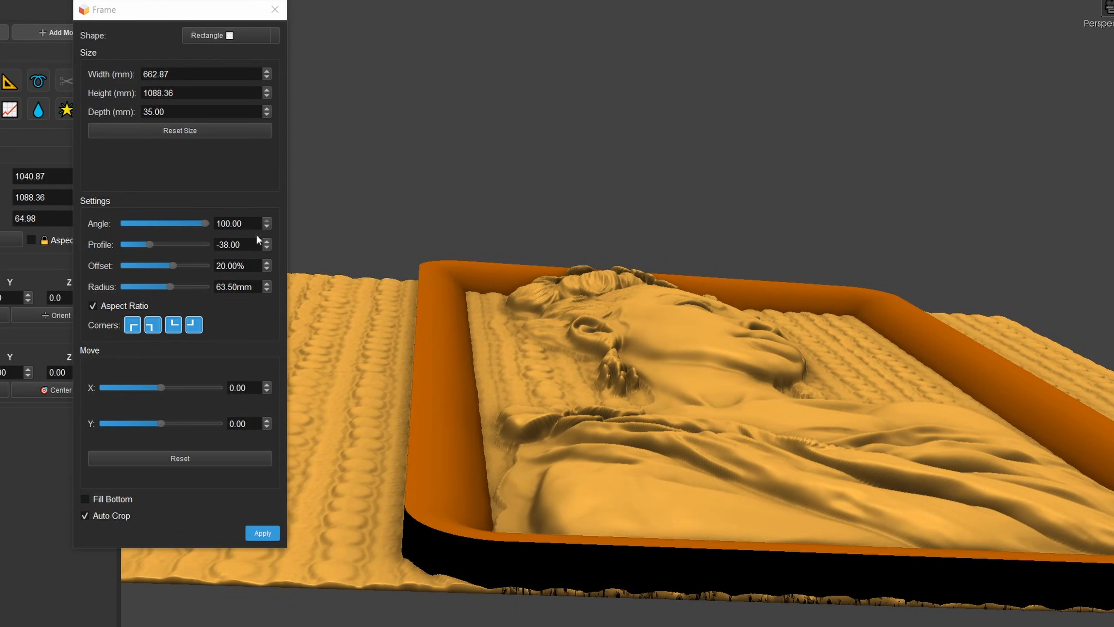
# - Set the frame's offset to 15% and its profile to -90
pyautogui.moveTo(174, 265); pyautogui.dragTo(174, 263)
pyautogui.doubleClick(217, 266)
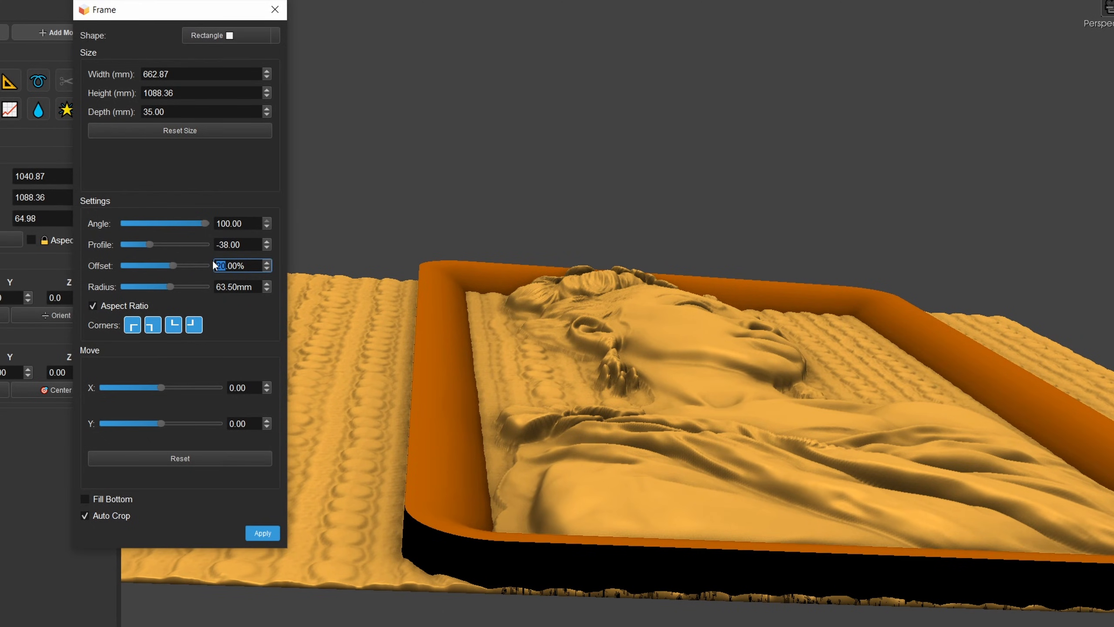
pyautogui.write('15')
pyautogui.press('Return')
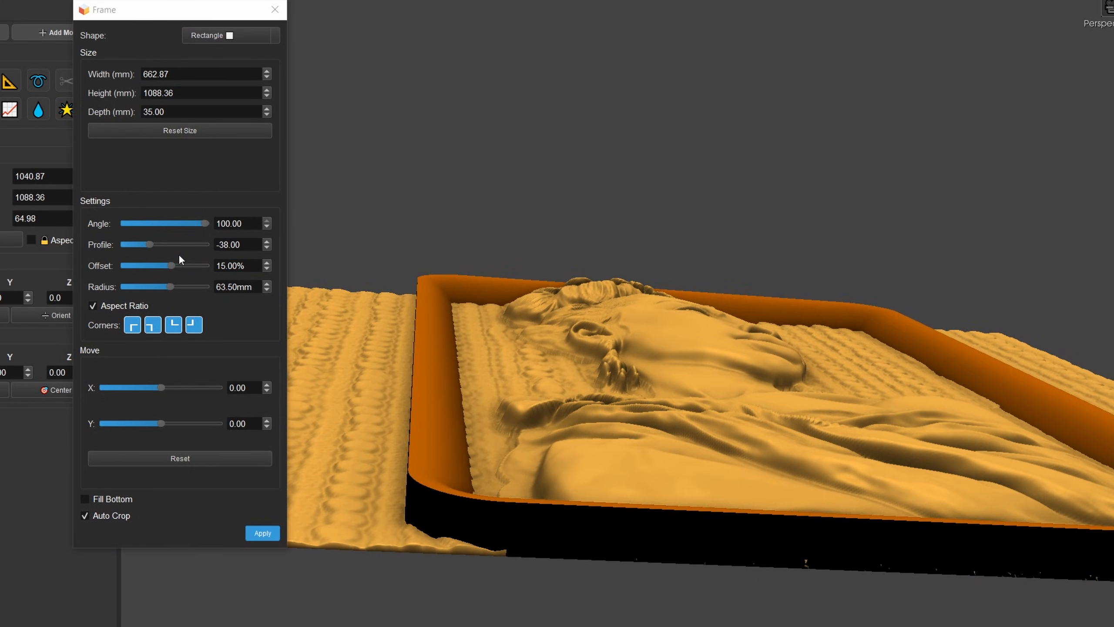
pyautogui.moveTo(152, 242)
pyautogui.mouseDown()
pyautogui.moveTo(162, 243)
pyautogui.moveTo(131, 245)
pyautogui.mouseUp()
pyautogui.moveTo(653, 347); pyautogui.dragTo(560, 294)
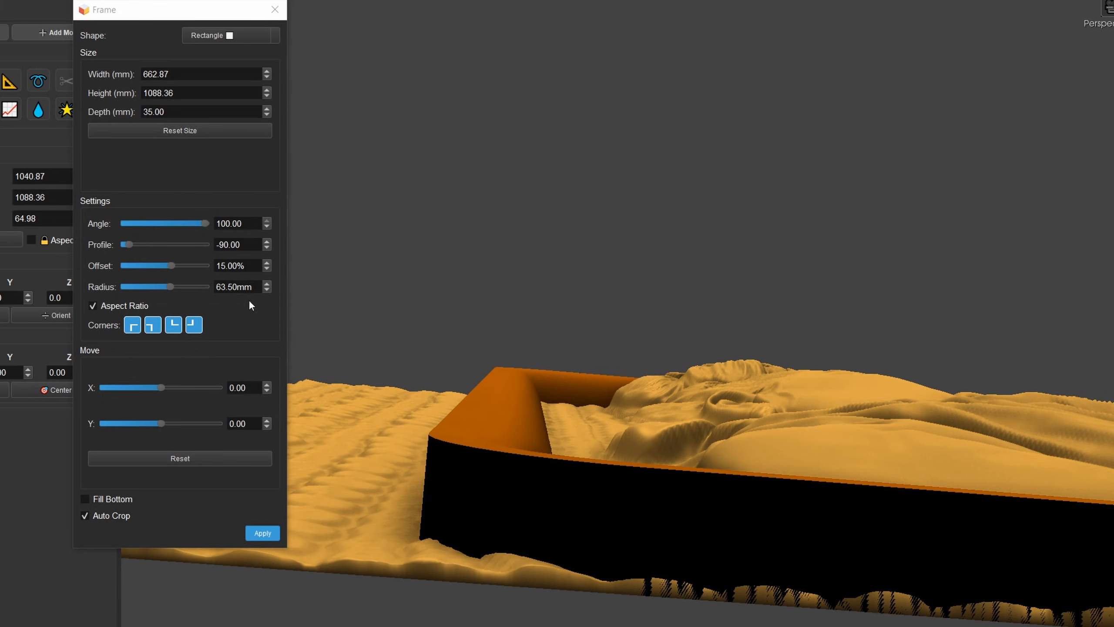
pyautogui.moveTo(496, 329); pyautogui.dragTo(517, 382)
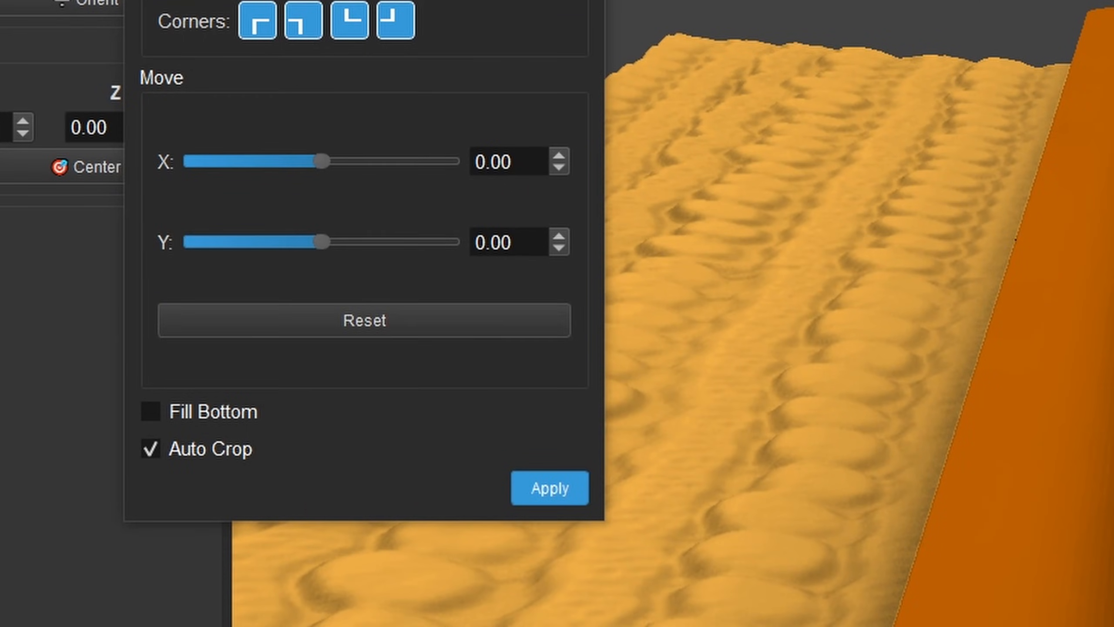
# - Apply the rounded frame to the relief with Auto Crop enabled
pyautogui.moveTo(364, 0); pyautogui.dragTo(383, 0)
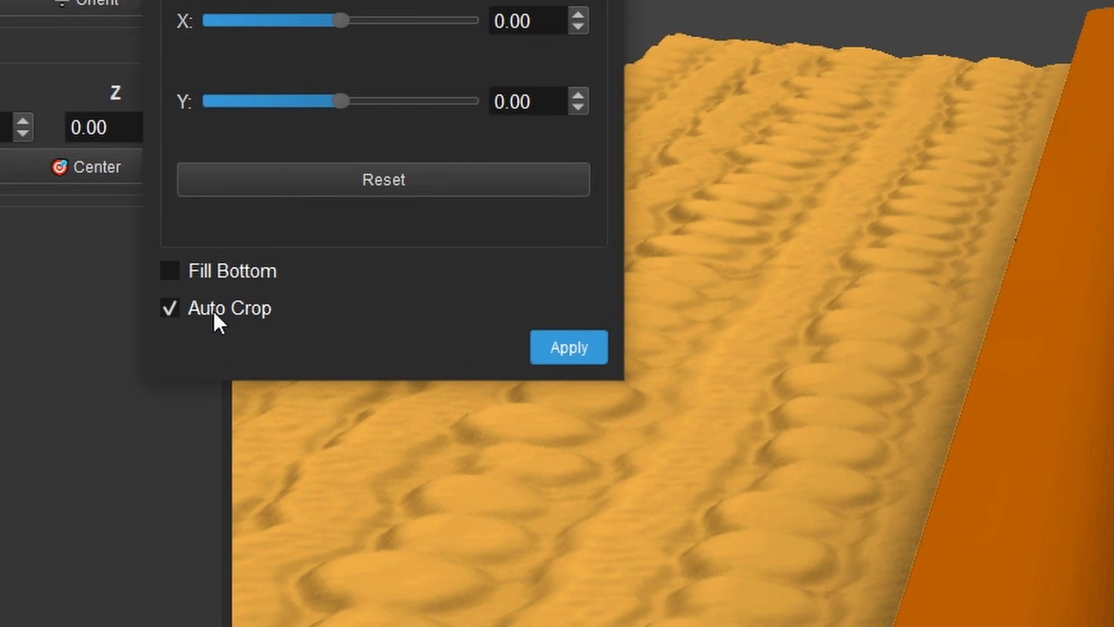
pyautogui.scroll(-5, 1097, 335)
pyautogui.moveTo(588, 445); pyautogui.dragTo(599, 180)
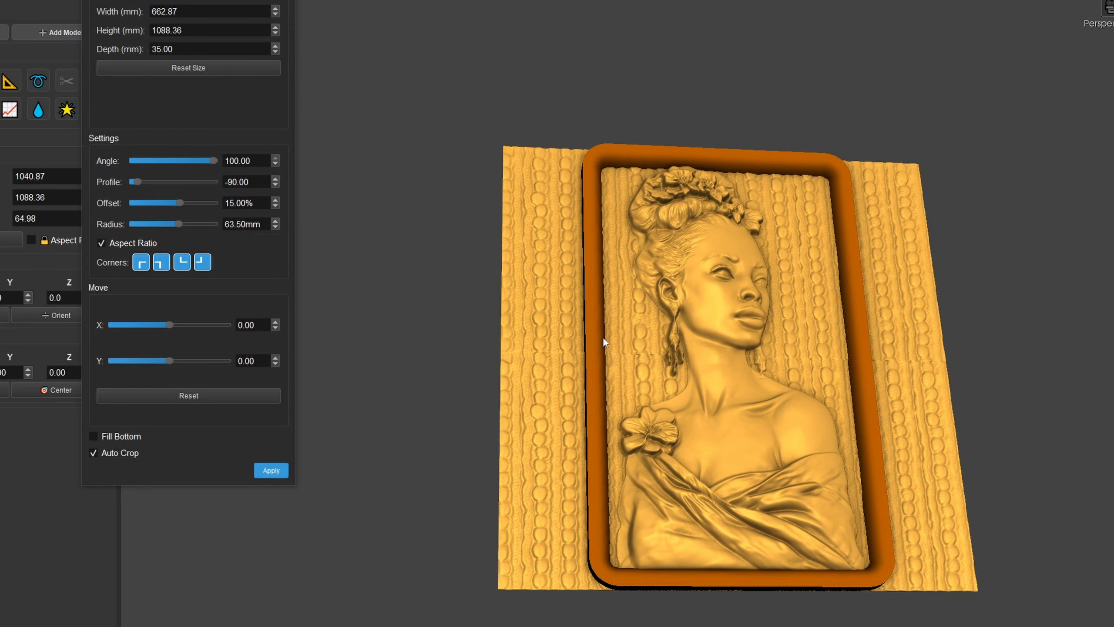
pyautogui.click(104, 453)
pyautogui.click(271, 475)
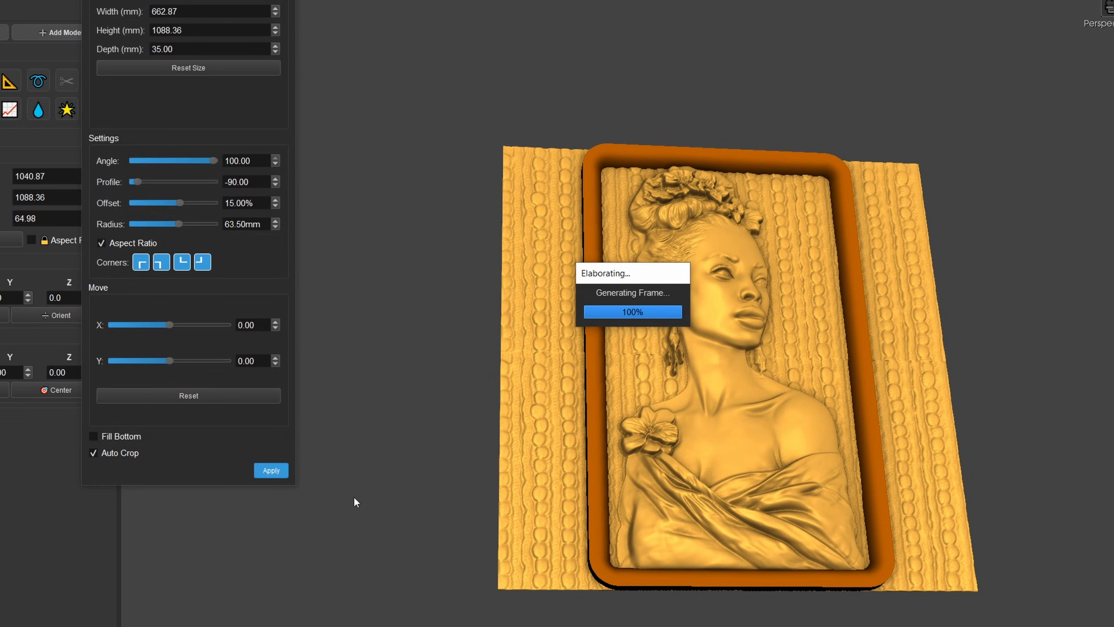
# - Set the angle of the second frame around the framed relief to 100
pyautogui.moveTo(690, 477); pyautogui.dragTo(462, 295, button='middle')
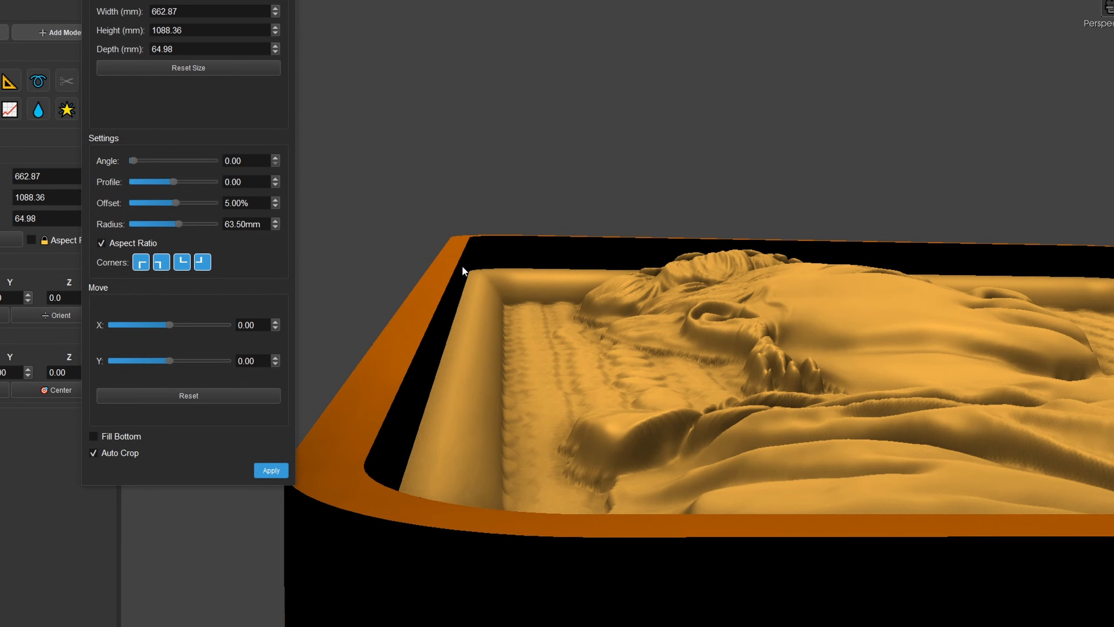
pyautogui.moveTo(461, 264); pyautogui.dragTo(495, 259, button='middle')
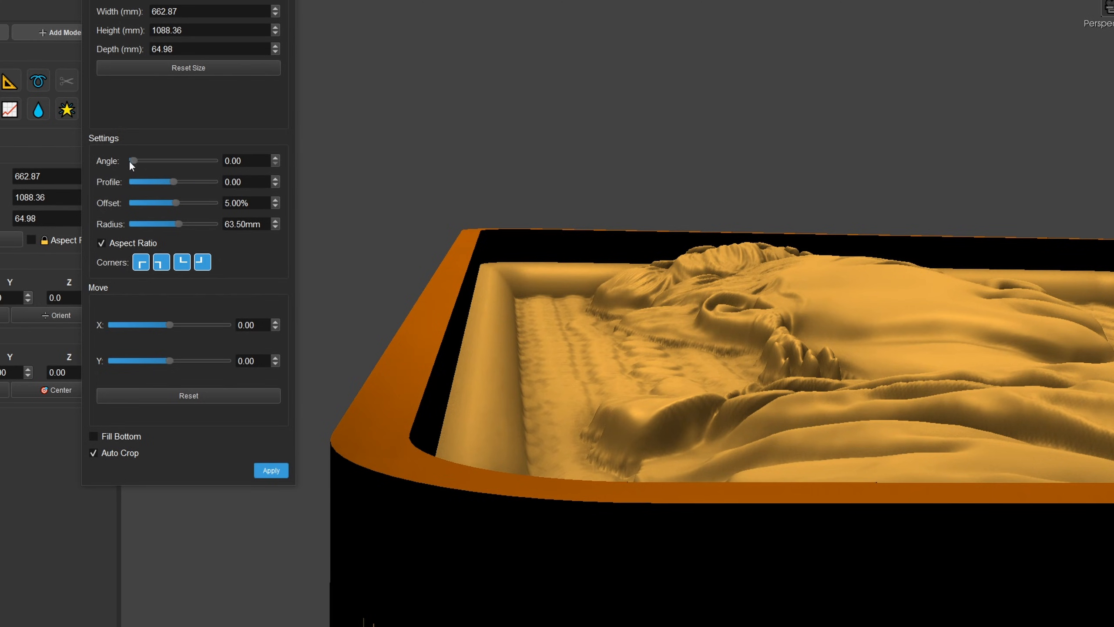
pyautogui.moveTo(134, 159); pyautogui.dragTo(229, 180)
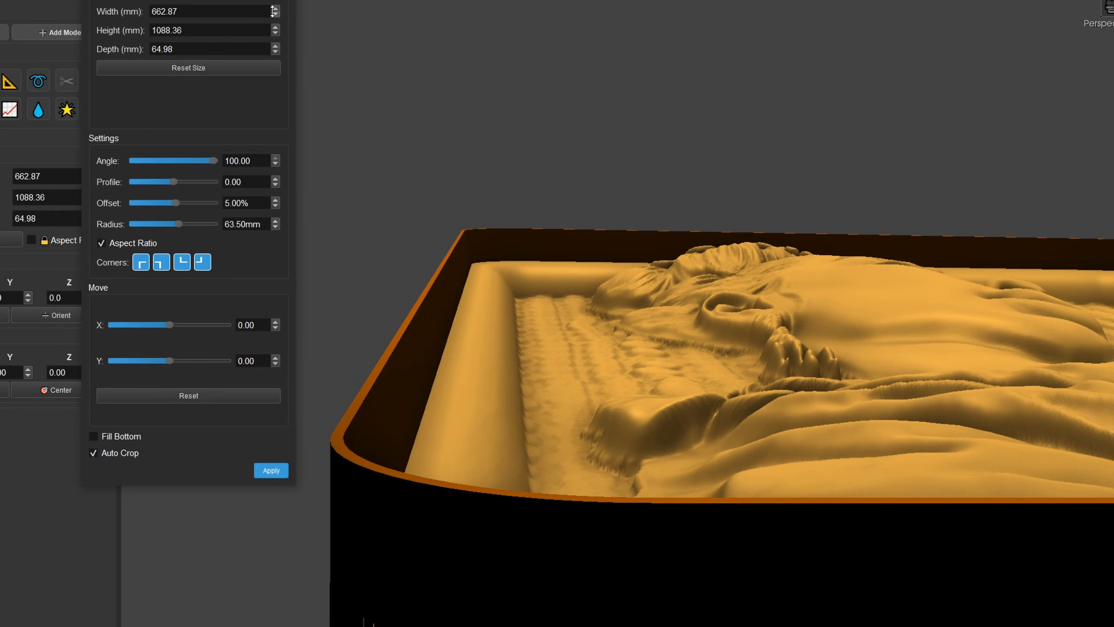
# - Enlarge the second frame to 702.87 mm wide and 1132.36 mm high so it extends beyond the first
pyautogui.scroll(-4, 597, 115)
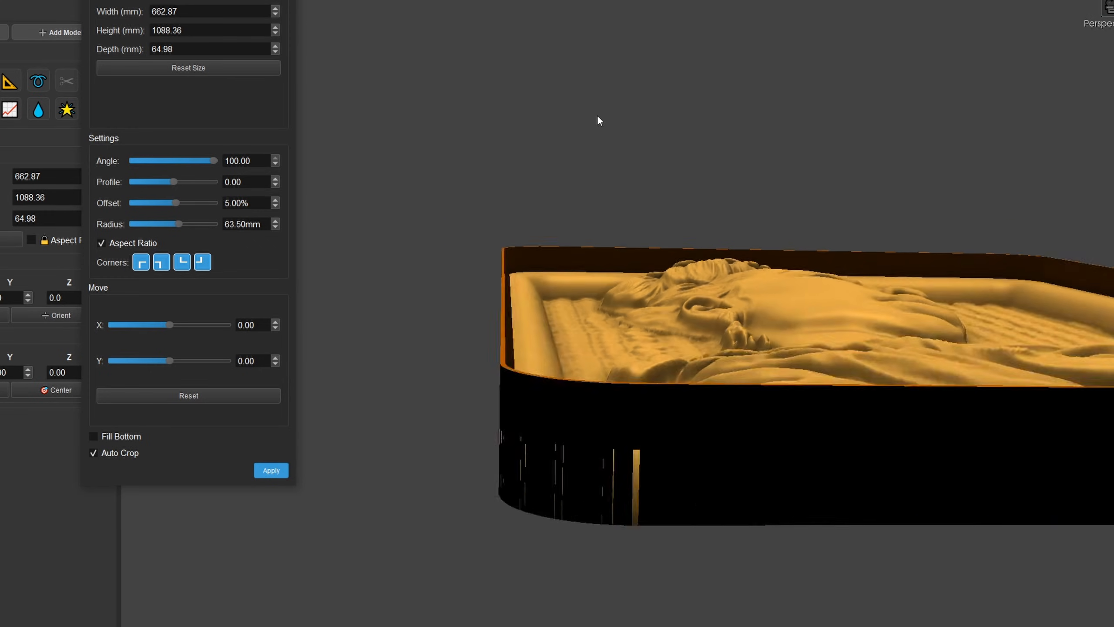
pyautogui.moveTo(597, 114); pyautogui.dragTo(860, 244)
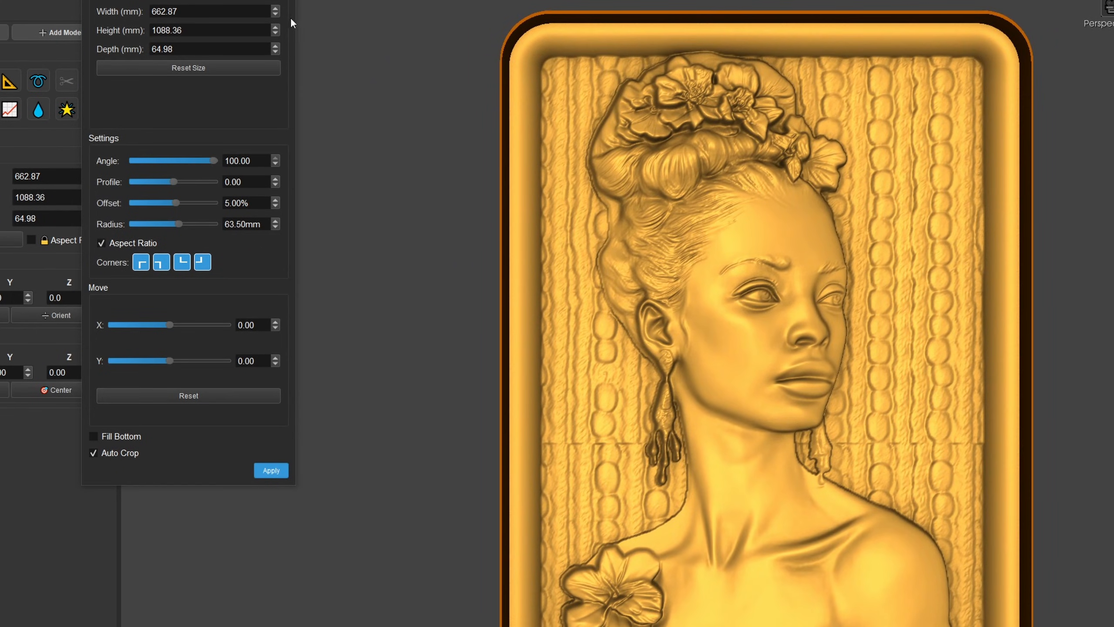
pyautogui.click(276, 7)
pyautogui.click(275, 8)
pyautogui.click(275, 8)
pyautogui.click(275, 7)
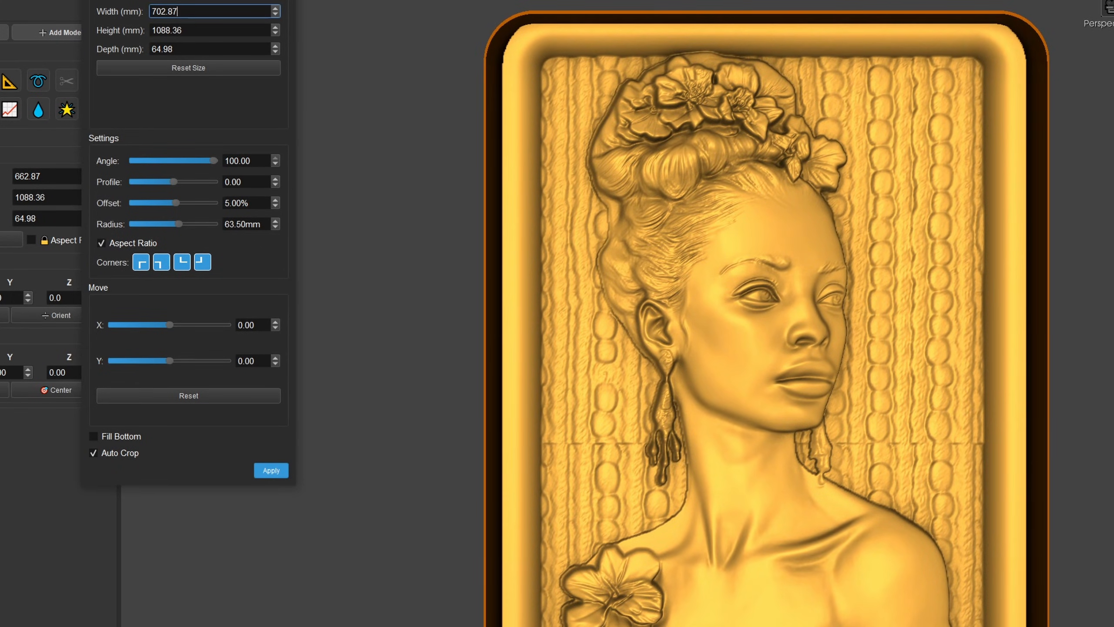
pyautogui.click(275, 27)
pyautogui.click(276, 27)
pyautogui.click(275, 27)
pyautogui.click(276, 27)
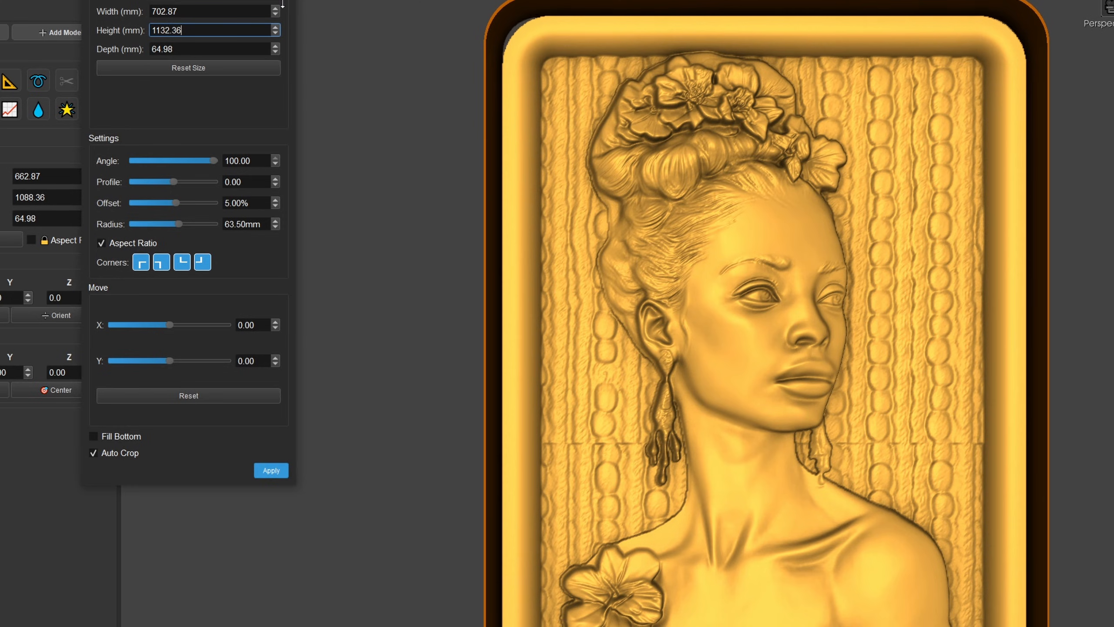
# - Set the second frame's height to 1127.36 mm, its offset to 20% and its profile to 100
pyautogui.moveTo(283, 2); pyautogui.dragTo(282, 6)
pyautogui.moveTo(486, 78); pyautogui.dragTo(527, 58)
pyautogui.moveTo(528, 58); pyautogui.dragTo(658, 246, button='middle')
pyautogui.scroll(5, 670, 274)
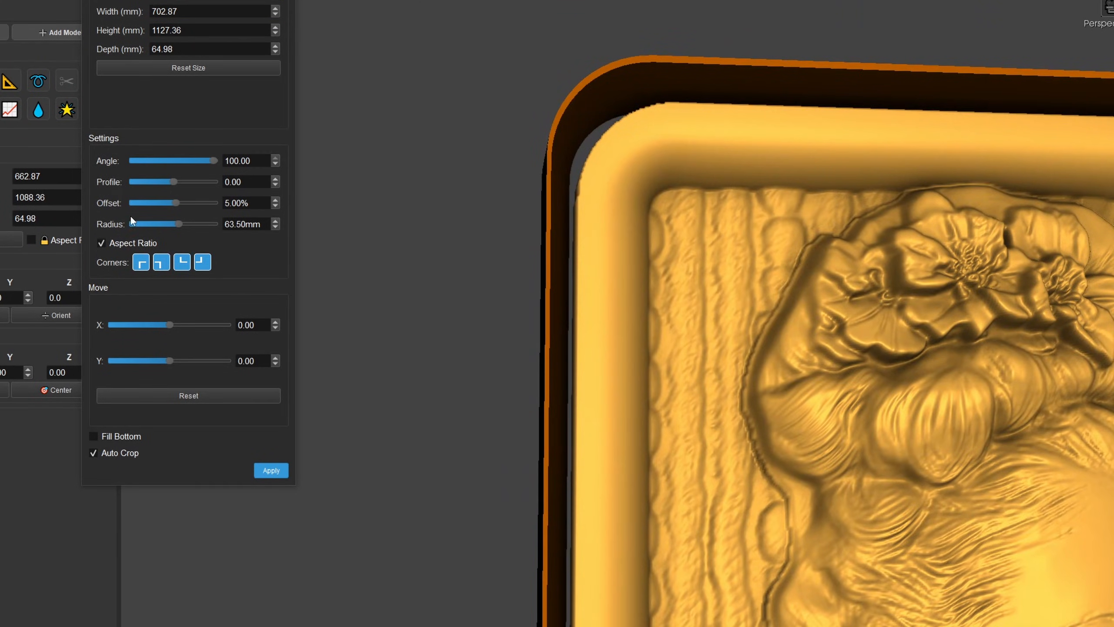
pyautogui.moveTo(177, 207); pyautogui.dragTo(168, 183)
pyautogui.moveTo(517, 250); pyautogui.dragTo(495, 1, button='middle')
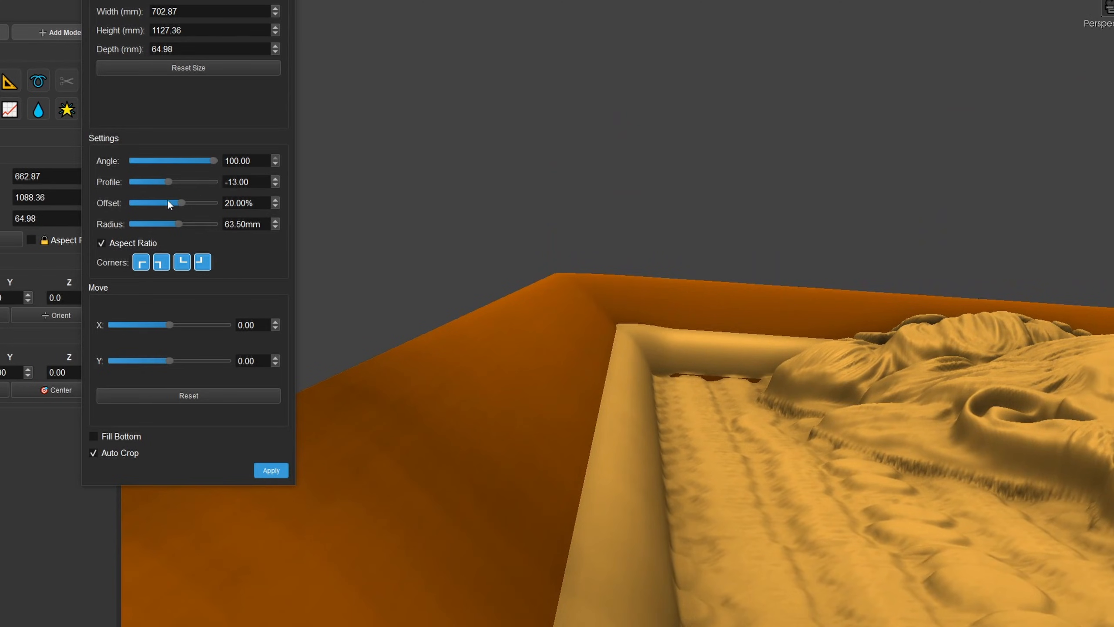
pyautogui.moveTo(167, 181); pyautogui.dragTo(194, 180)
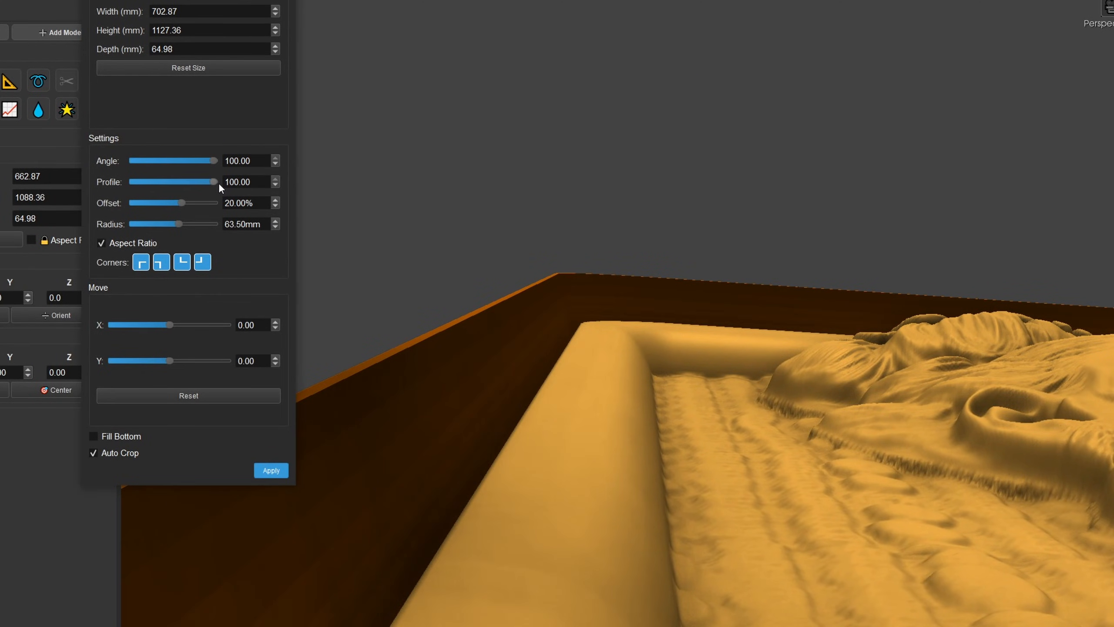
# - Set the second frame's offset to 39%, its size to 678.87 mm wide by 1108.36 mm high, and its radius to 84.50 mm
pyautogui.moveTo(175, 203); pyautogui.dragTo(198, 203)
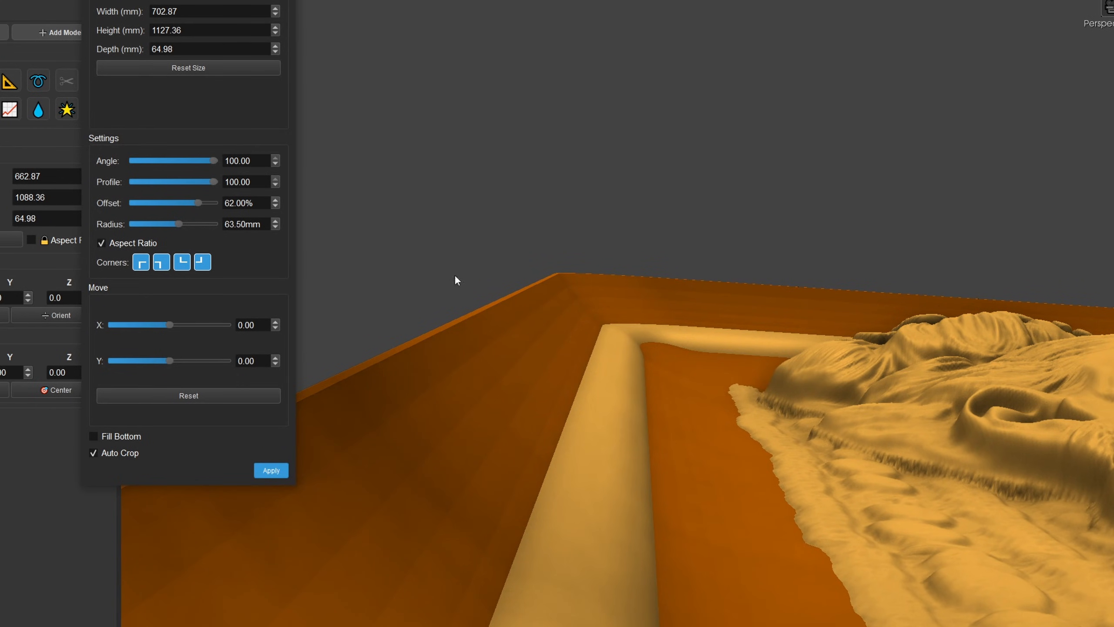
pyautogui.moveTo(561, 281); pyautogui.dragTo(566, 555, button='middle')
pyautogui.moveTo(551, 323); pyautogui.dragTo(614, 303, button='middle')
pyautogui.moveTo(200, 202); pyautogui.dragTo(188, 203)
pyautogui.moveTo(526, 307); pyautogui.dragTo(783, 257, button='middle')
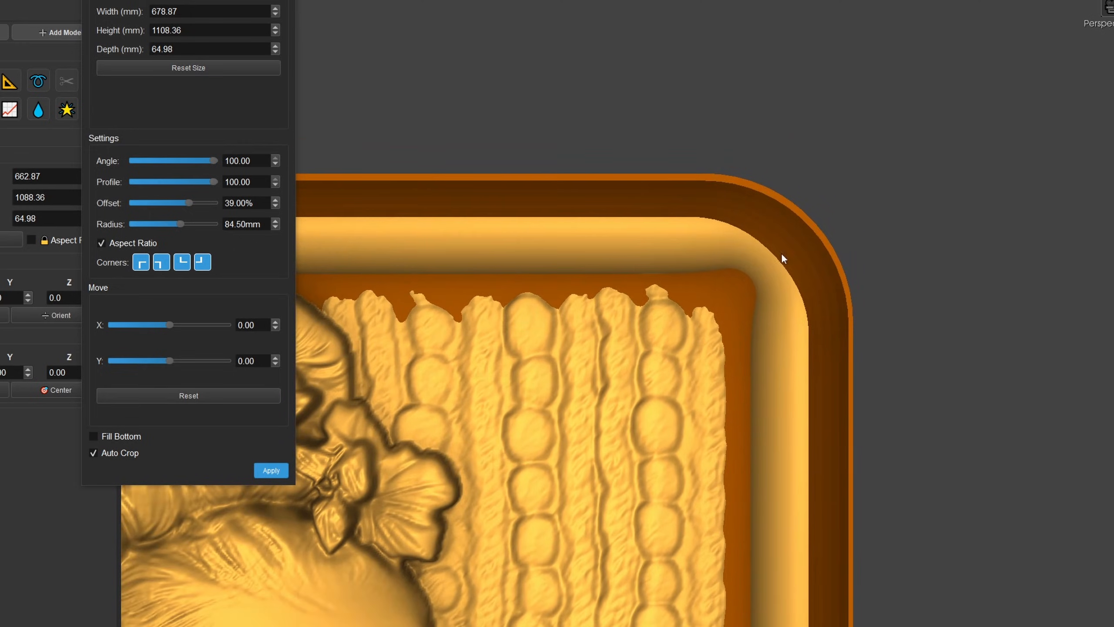
# - Reduce the second frame's corner radius to 56.50 mm and apply the frame to the relief
pyautogui.moveTo(179, 222); pyautogui.dragTo(177, 228)
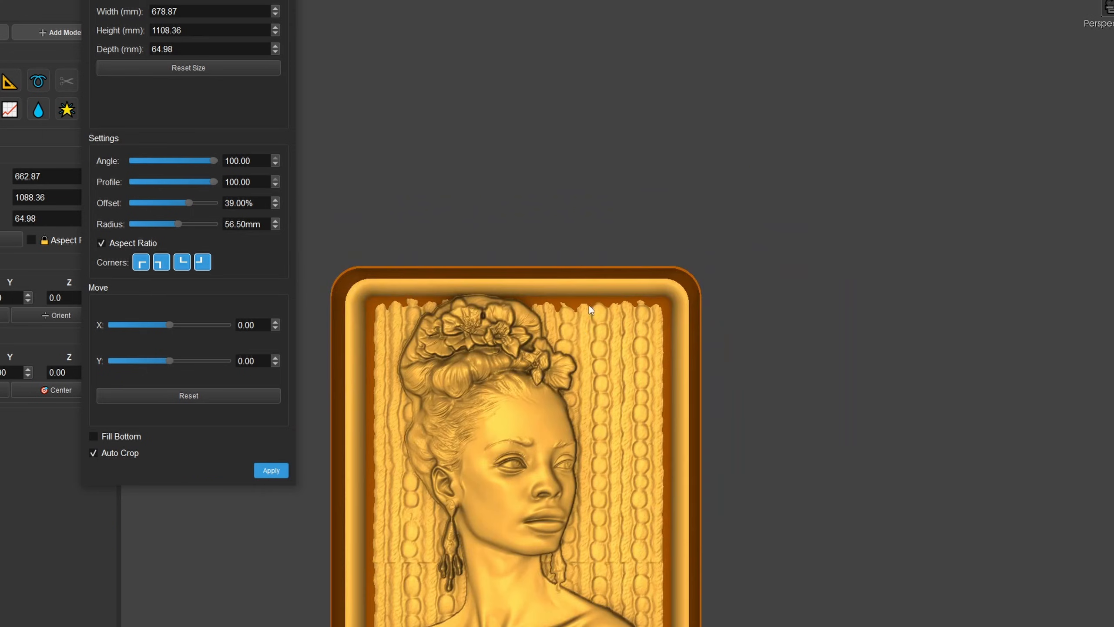
pyautogui.moveTo(592, 232); pyautogui.dragTo(593, 87, button='middle')
pyautogui.moveTo(405, 316); pyautogui.dragTo(341, 361)
pyautogui.click(262, 469)
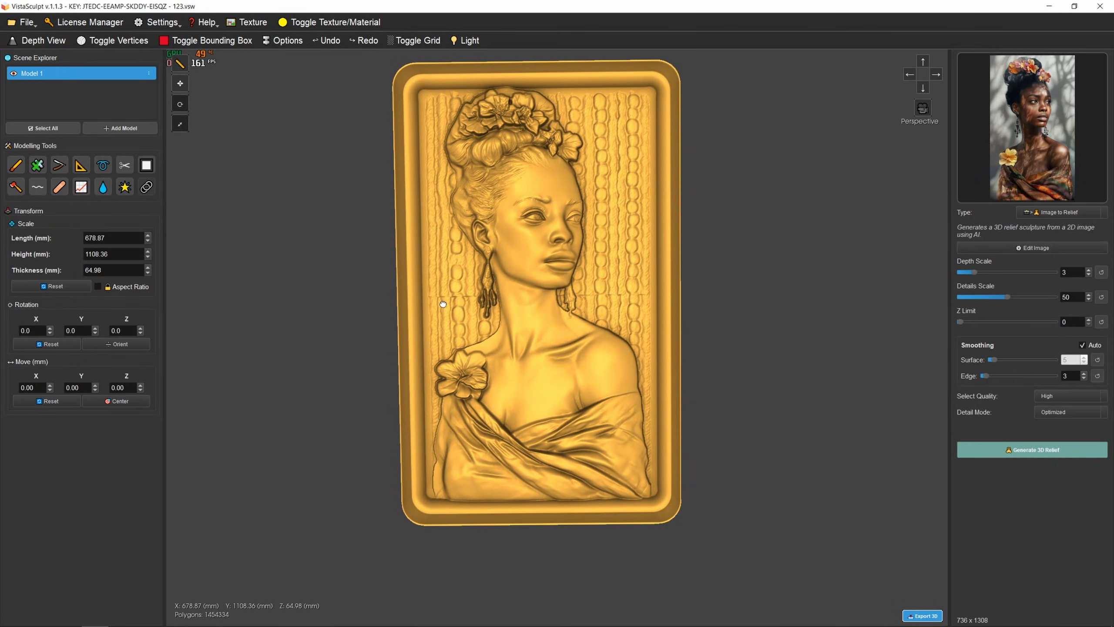
pyautogui.moveTo(455, 290)
pyautogui.mouseDown()
pyautogui.moveTo(407, 288)
pyautogui.moveTo(456, 280)
pyautogui.mouseUp()
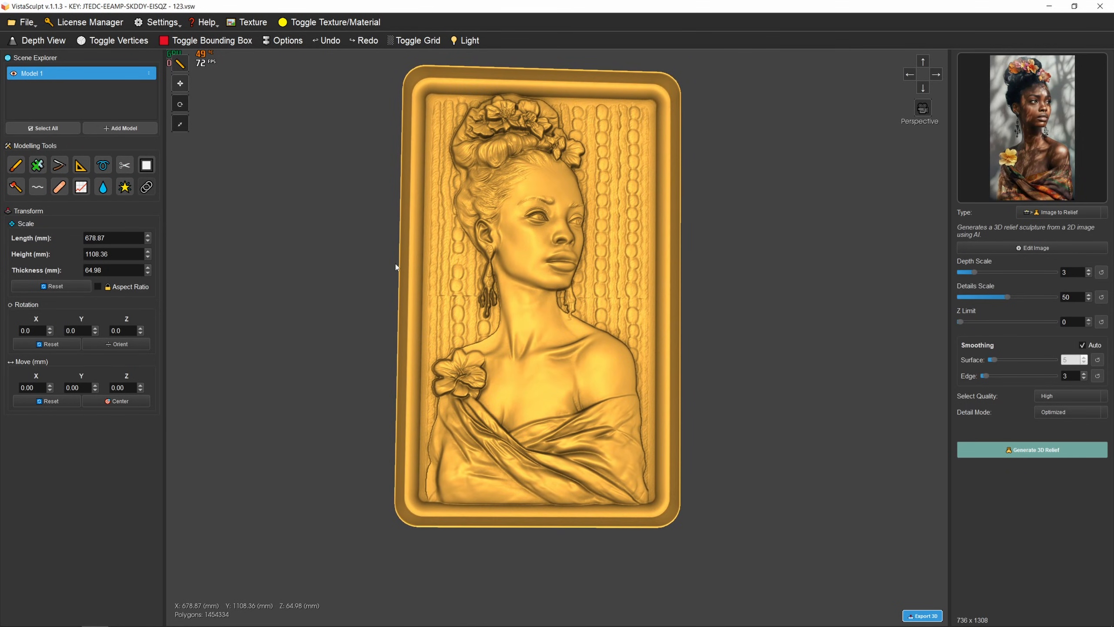
# - Start a third rectangular frame around the relief with a 63.50 mm corner radius and a -6% offset
pyautogui.click(146, 165)
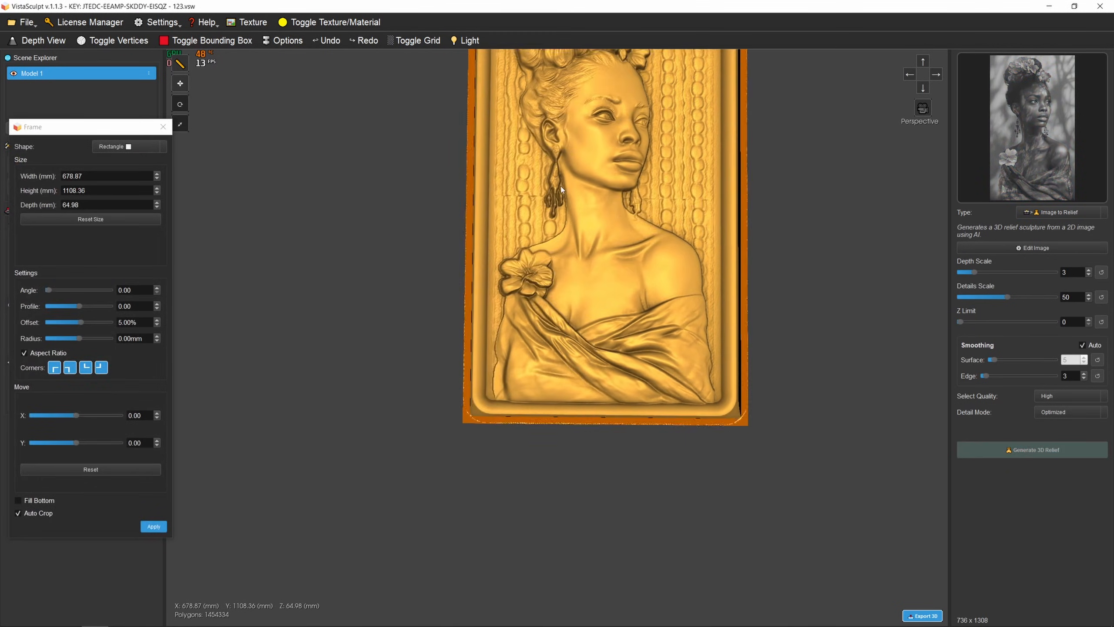
pyautogui.moveTo(561, 190); pyautogui.dragTo(341, 311)
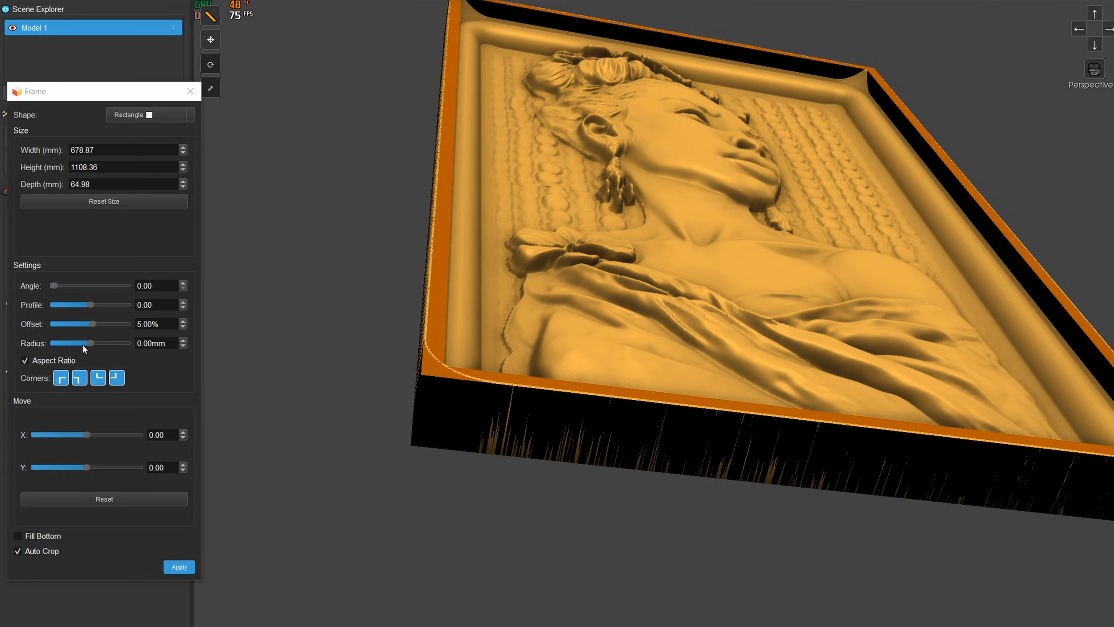
pyautogui.moveTo(83, 346)
pyautogui.mouseDown()
pyautogui.moveTo(96, 343)
pyautogui.moveTo(91, 327)
pyautogui.mouseUp()
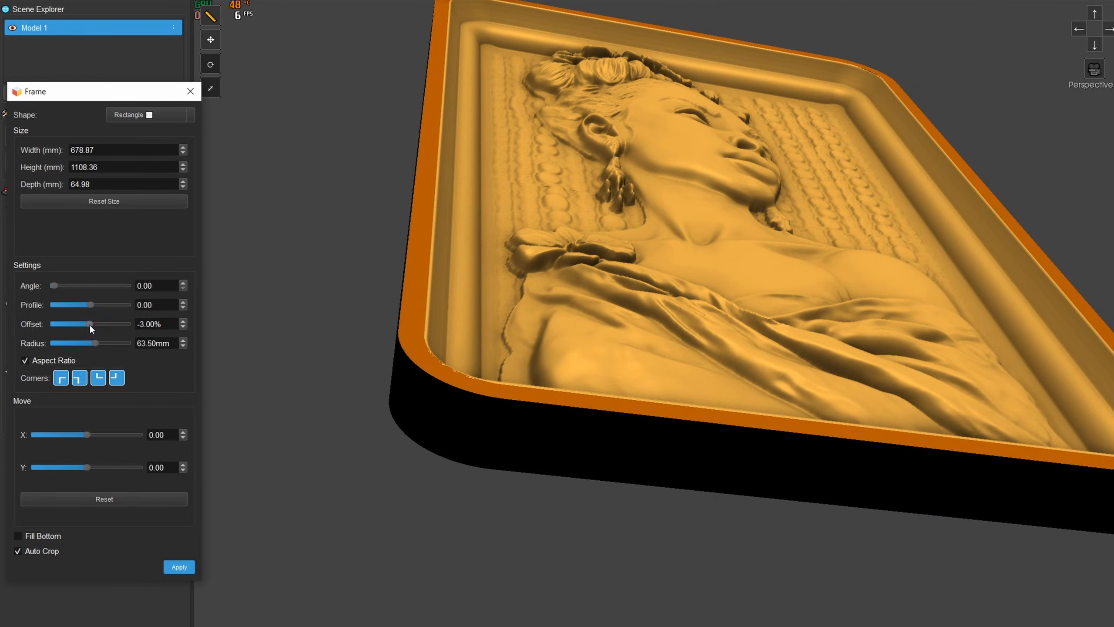
pyautogui.click(1089, 48)
pyautogui.scroll(-4, 810, 215)
pyautogui.moveTo(689, 230); pyautogui.dragTo(642, 299, button='middle')
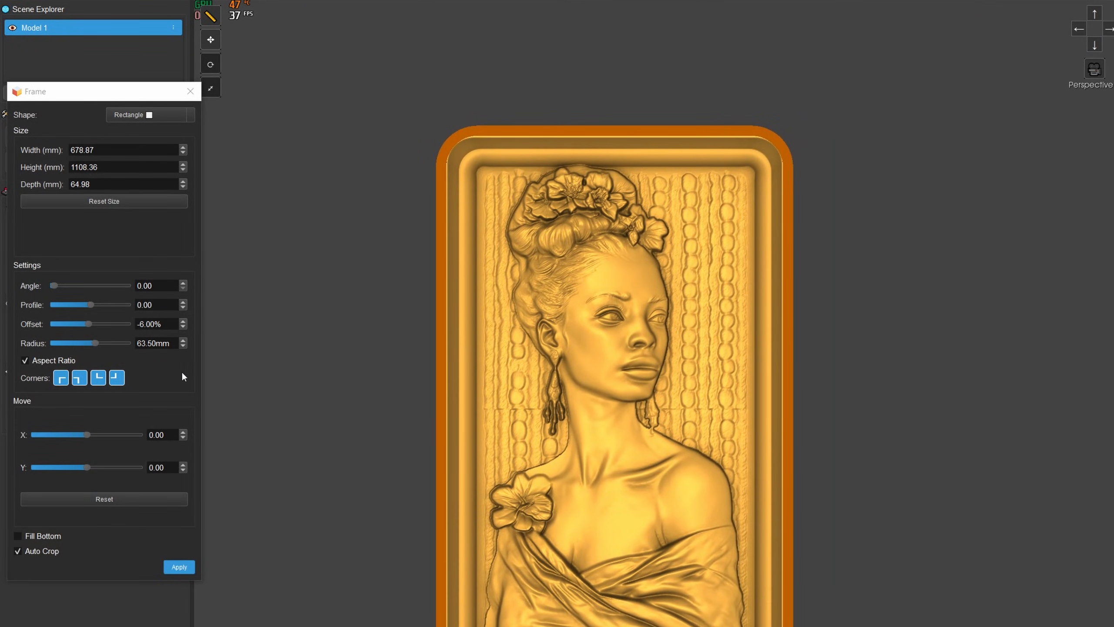
# - Adjust the third frame's corner radius to 60.50 mm to follow the existing rounded edge
pyautogui.moveTo(99, 341); pyautogui.dragTo(93, 343)
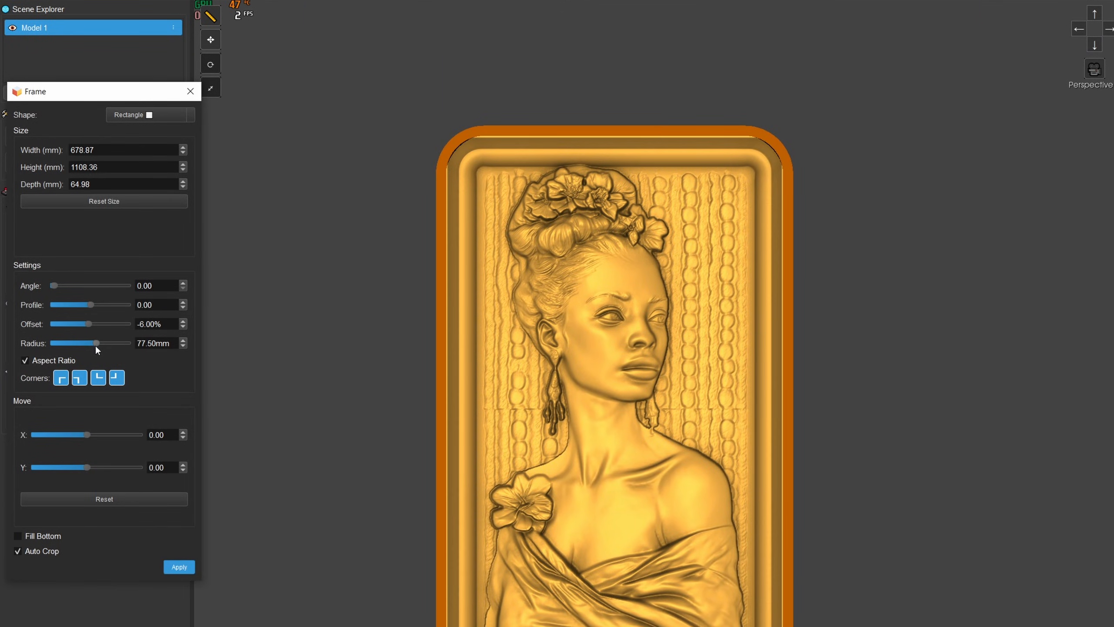
pyautogui.click(183, 340)
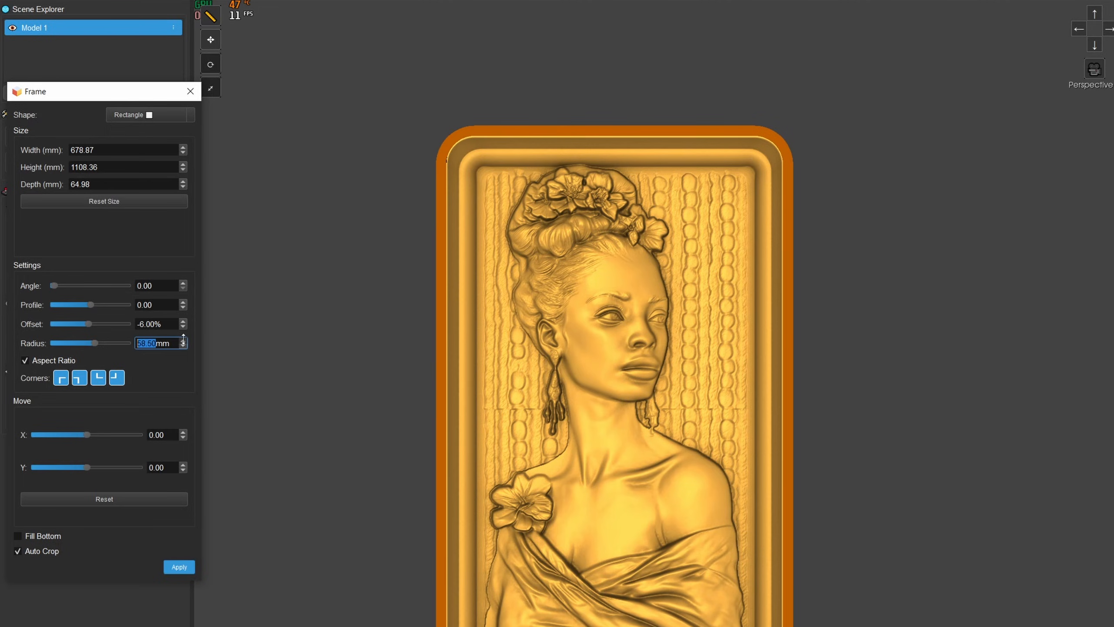
pyautogui.click(183, 346)
# - Shrink the third frame to 675.87 mm wide and 1107.36 mm high so it overlaps the second frame's edge
pyautogui.moveTo(528, 287); pyautogui.dragTo(413, 461, button='middle')
pyautogui.scroll(4, 413, 462)
pyautogui.scroll(3, 566, 455)
pyautogui.moveTo(567, 455); pyautogui.dragTo(597, 261, button='middle')
pyautogui.scroll(4, 629, 336)
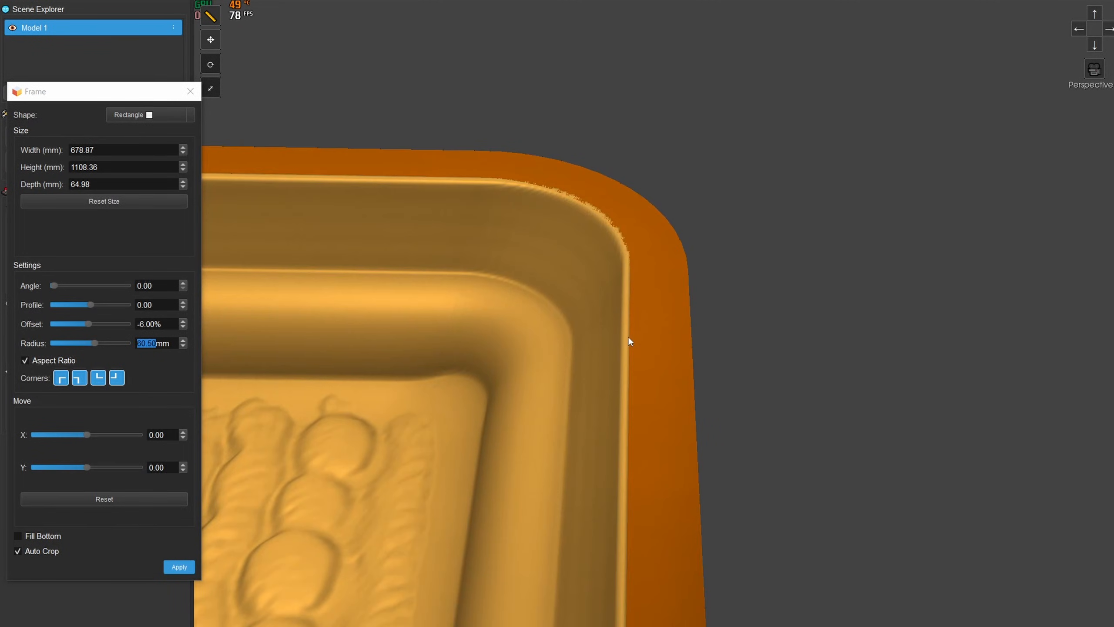
pyautogui.moveTo(628, 336); pyautogui.dragTo(631, 264, button='middle')
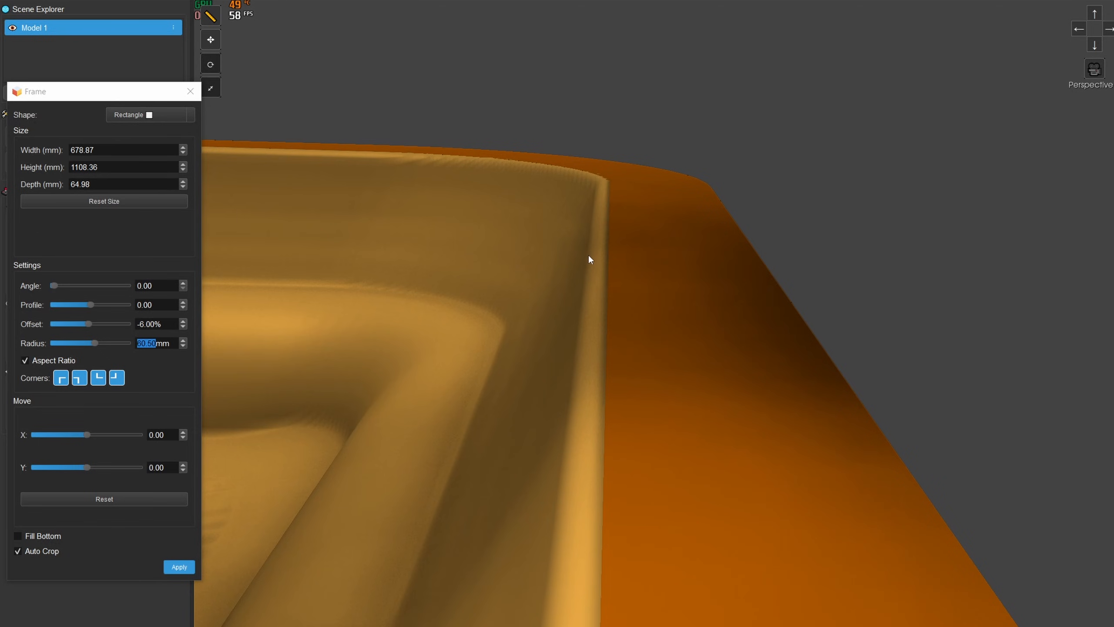
pyautogui.scroll(4, 596, 232)
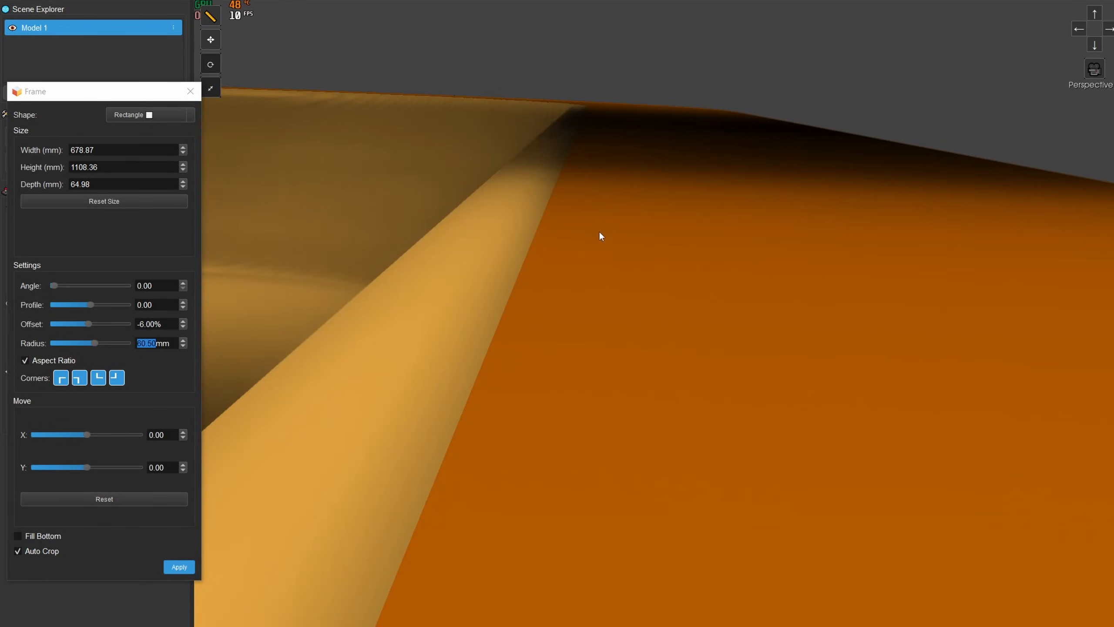
pyautogui.moveTo(600, 232); pyautogui.dragTo(594, 232, button='middle')
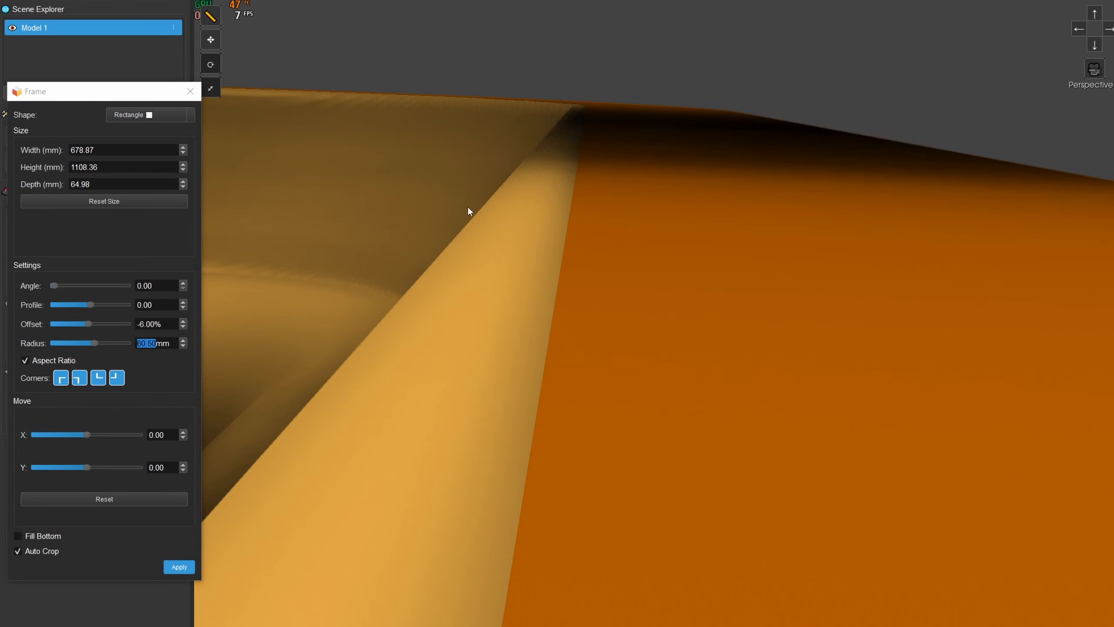
pyautogui.moveTo(601, 185); pyautogui.dragTo(600, 185, button='middle')
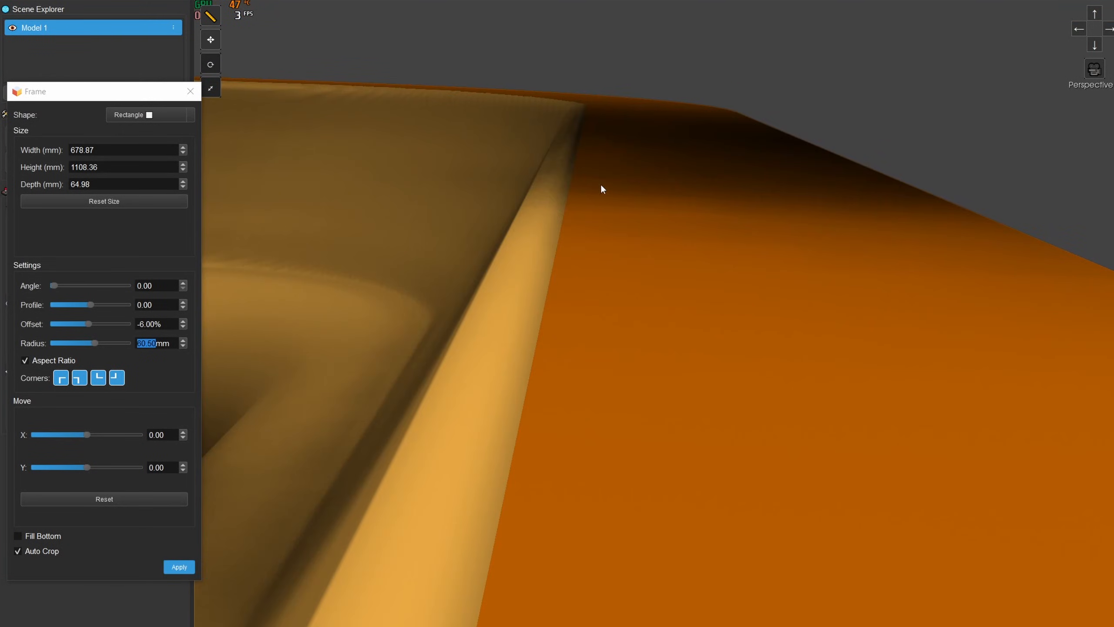
pyautogui.click(183, 171)
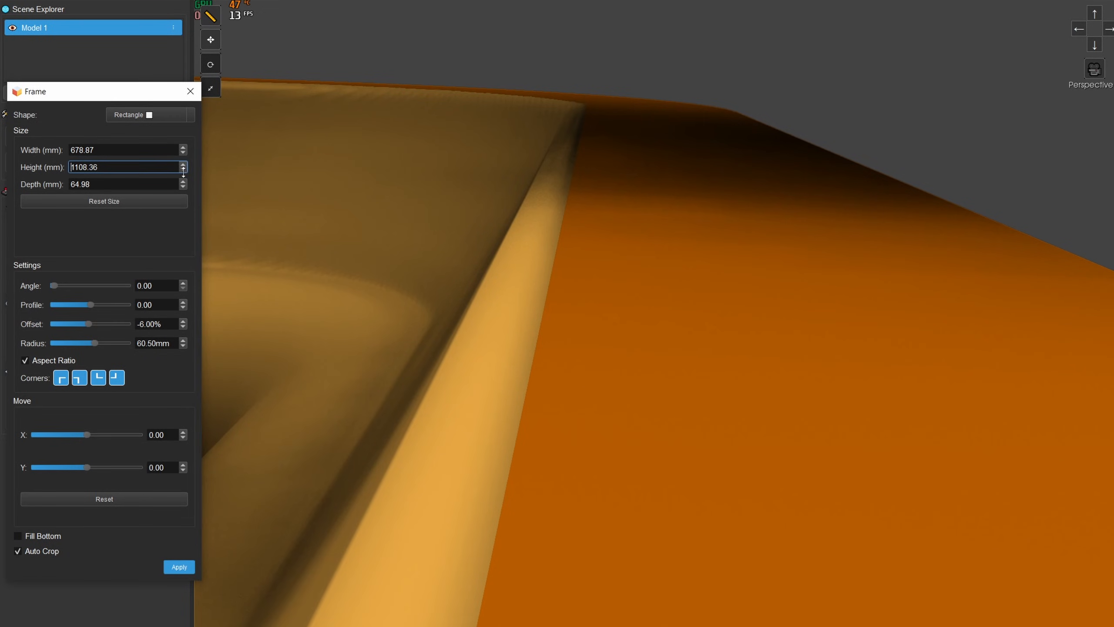
pyautogui.click(183, 172)
pyautogui.click(183, 152)
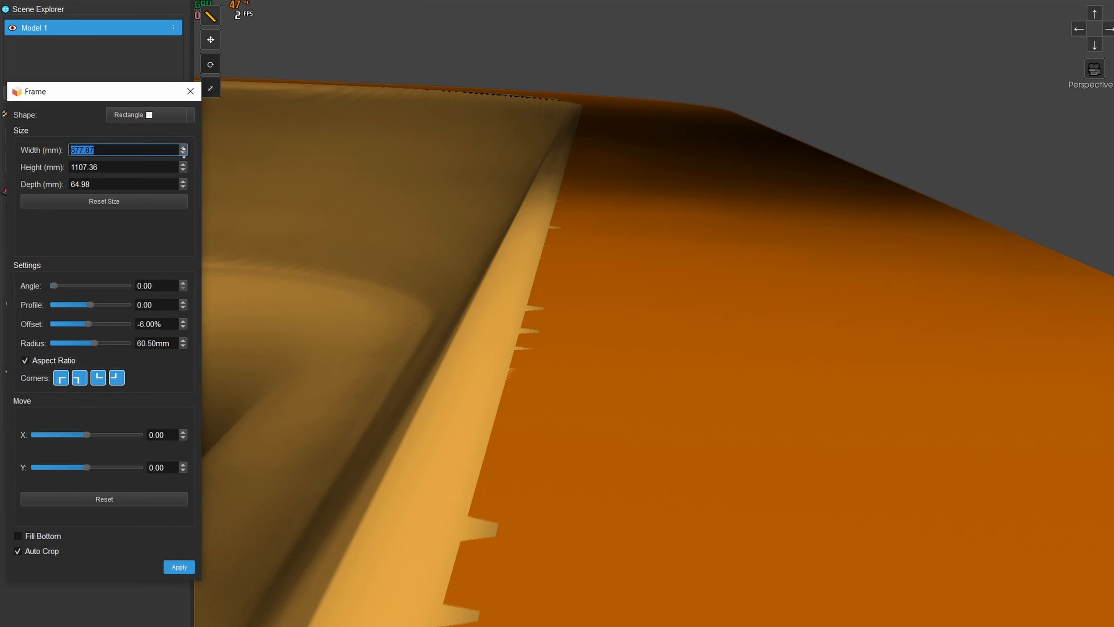
pyautogui.click(183, 152)
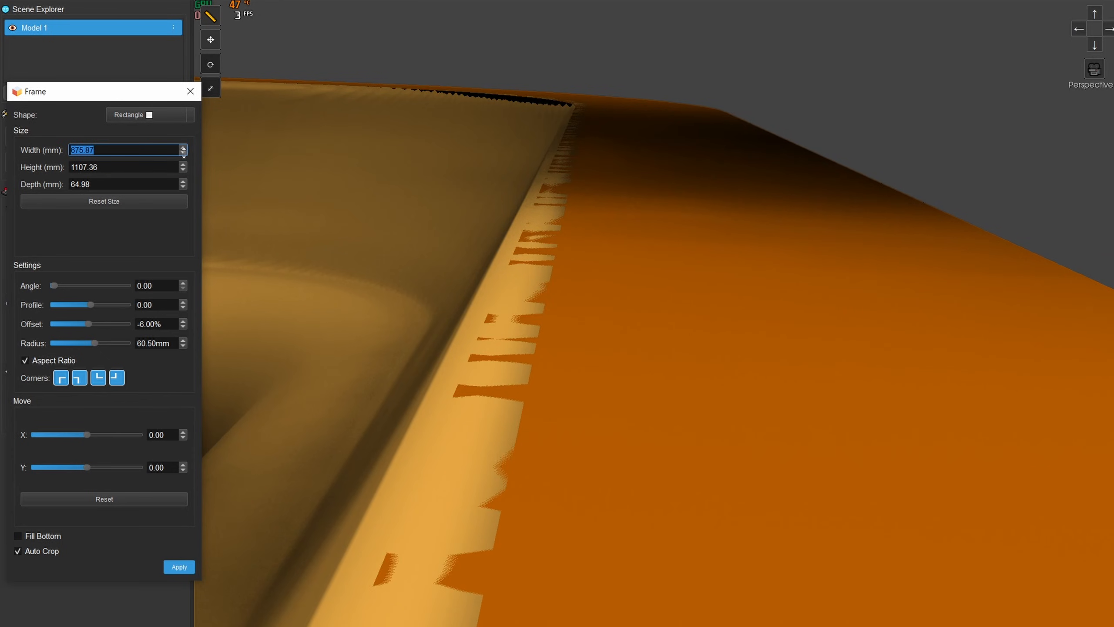
# - Set the third frame's corner radius to 56.50 mm to close the gaps at the rounded corners
pyautogui.moveTo(447, 194); pyautogui.dragTo(275, 354)
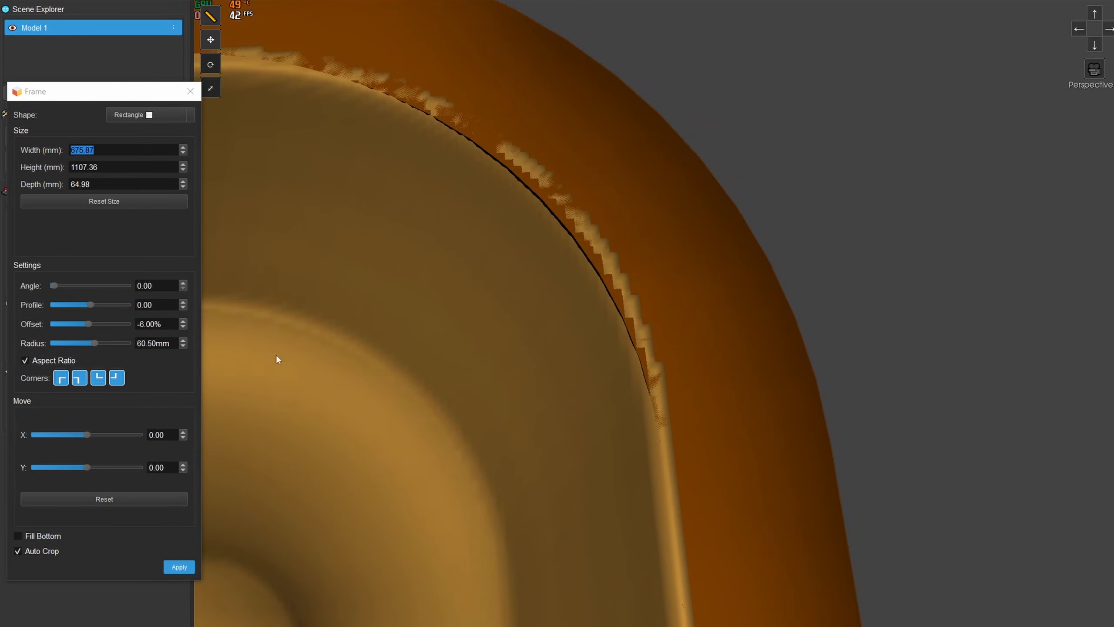
pyautogui.moveTo(98, 342); pyautogui.dragTo(98, 343)
pyautogui.click(183, 341)
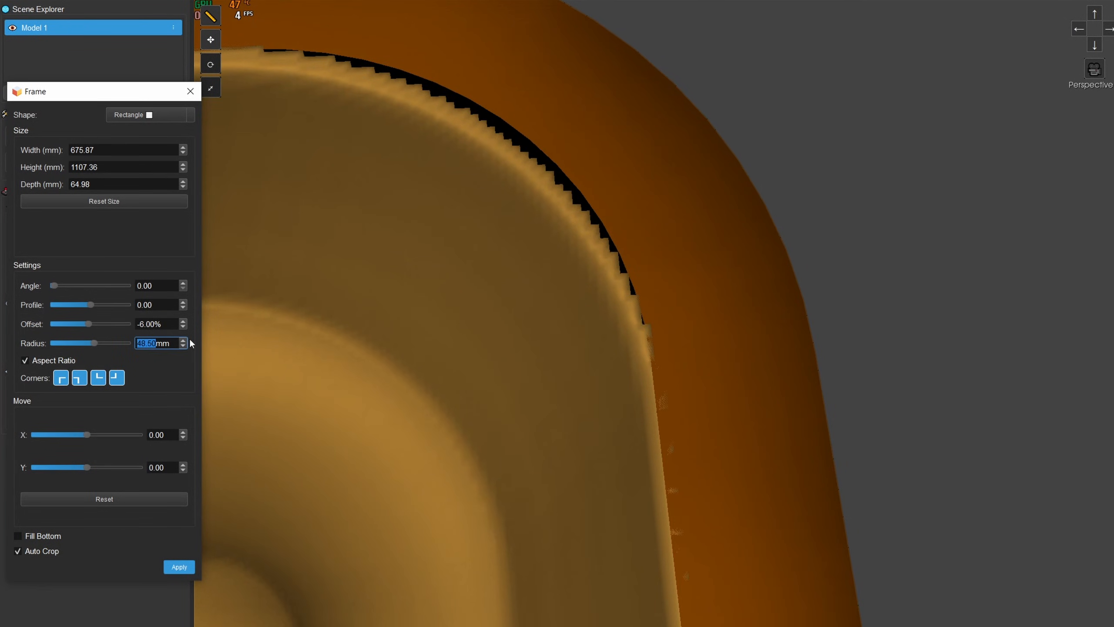
pyautogui.click(183, 341)
pyautogui.click(183, 341)
pyautogui.click(184, 341)
pyautogui.click(184, 341)
pyautogui.click(184, 341)
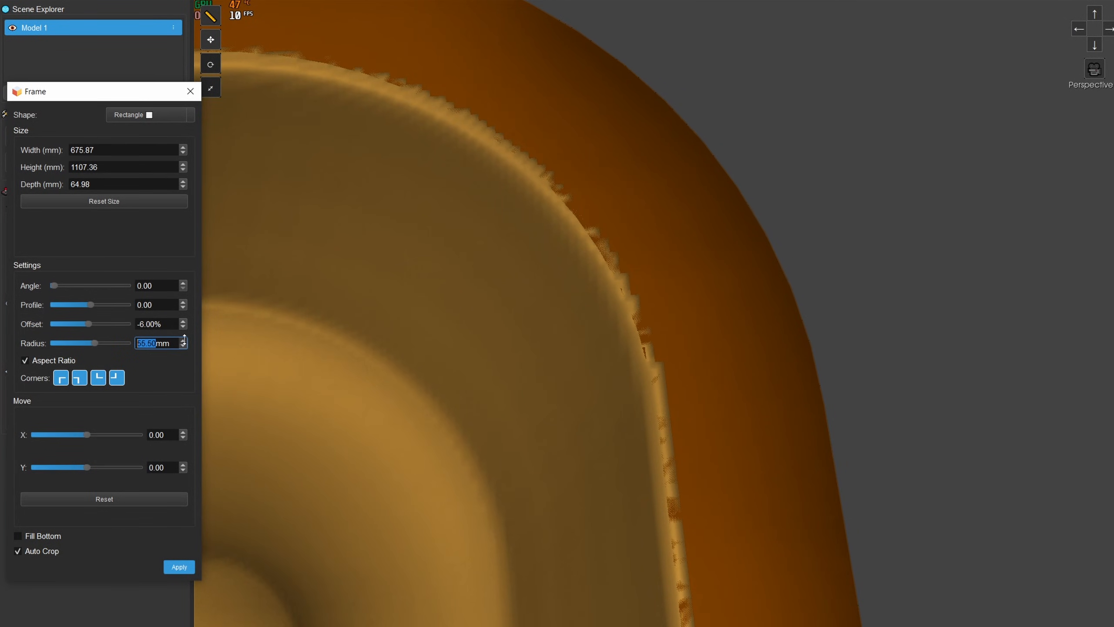
pyautogui.click(184, 341)
pyautogui.scroll(5, 532, 288)
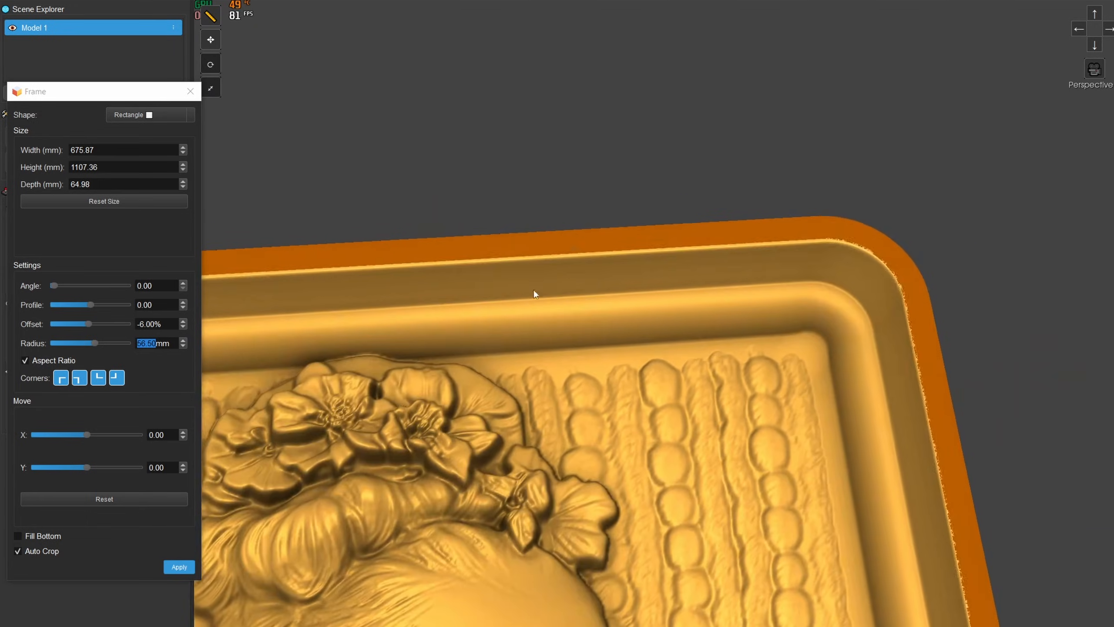
pyautogui.scroll(10, 454, 243)
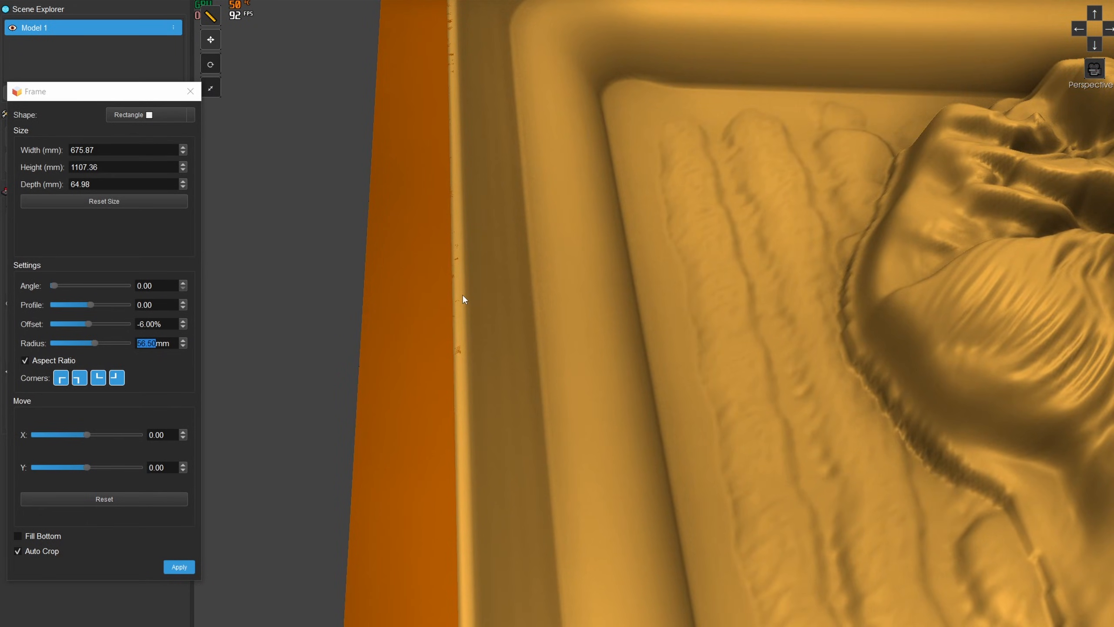
pyautogui.scroll(-8, 463, 294)
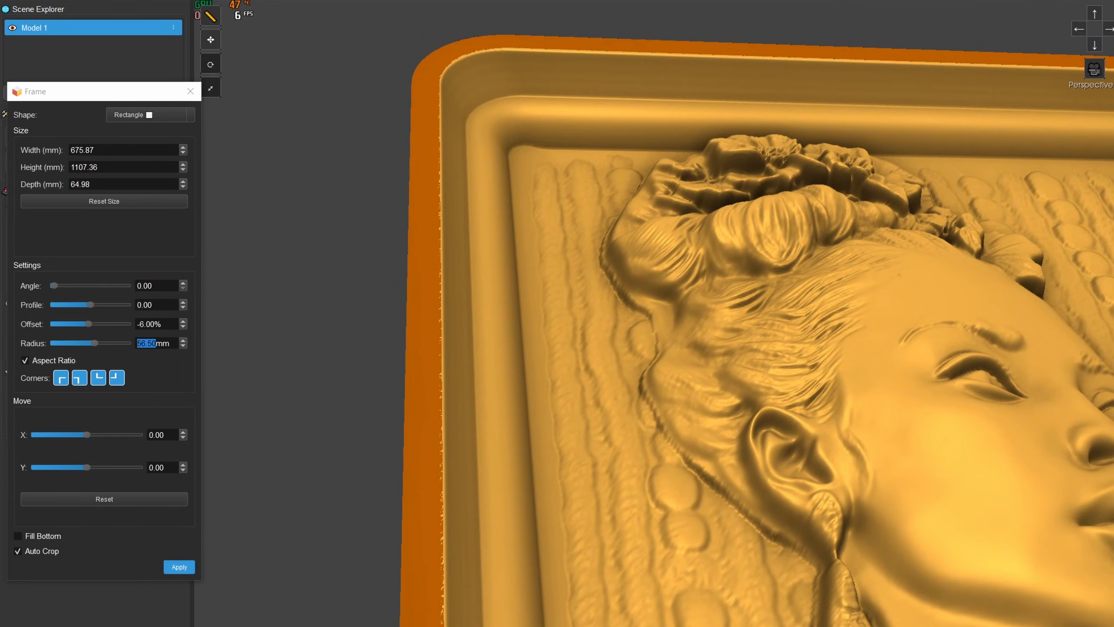
# - Set the third frame's angle to 24.60 and its profile to 100 for a rounded outer edge
pyautogui.click(1094, 44)
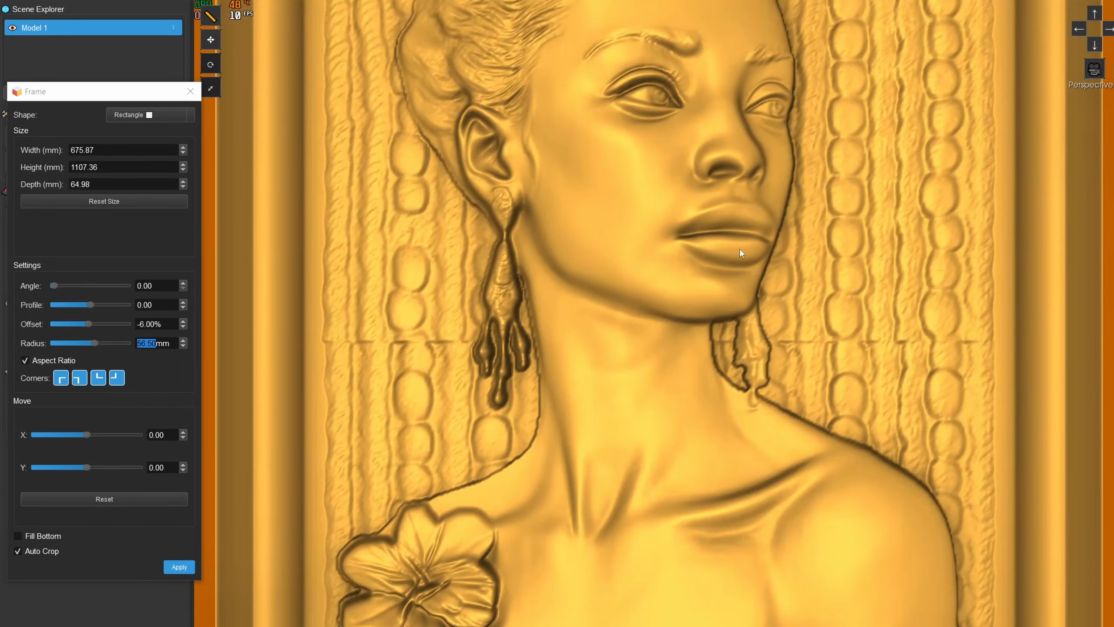
pyautogui.scroll(-5, 740, 249)
pyautogui.moveTo(539, 450); pyautogui.dragTo(564, 275, button='middle')
pyautogui.moveTo(564, 279); pyautogui.dragTo(608, 279)
pyautogui.moveTo(140, 94); pyautogui.dragTo(389, 50)
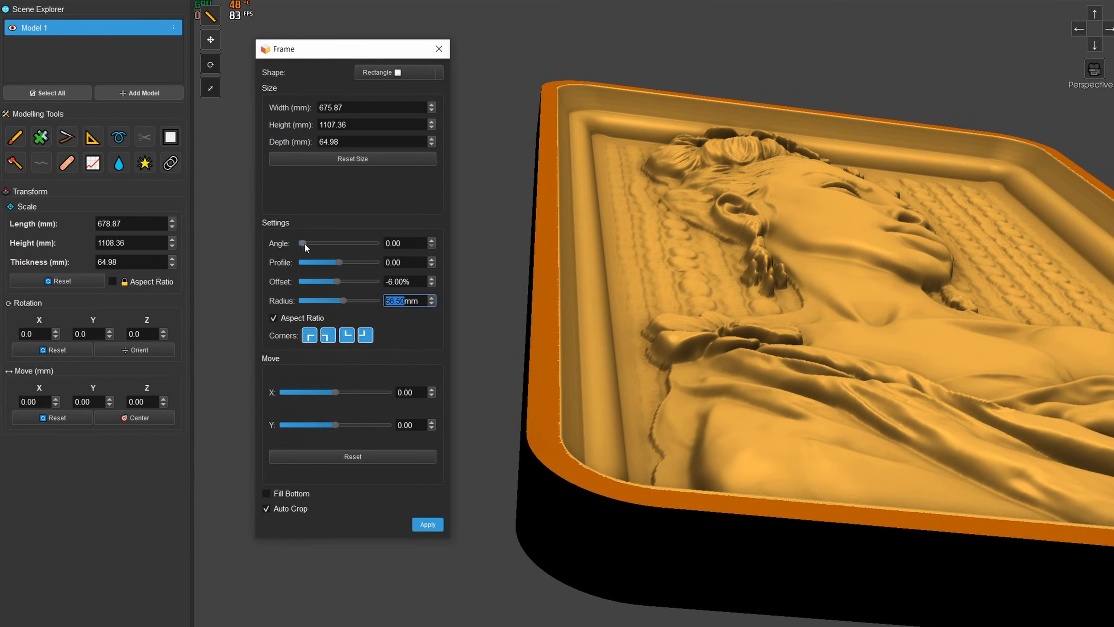
pyautogui.moveTo(305, 242); pyautogui.dragTo(397, 262)
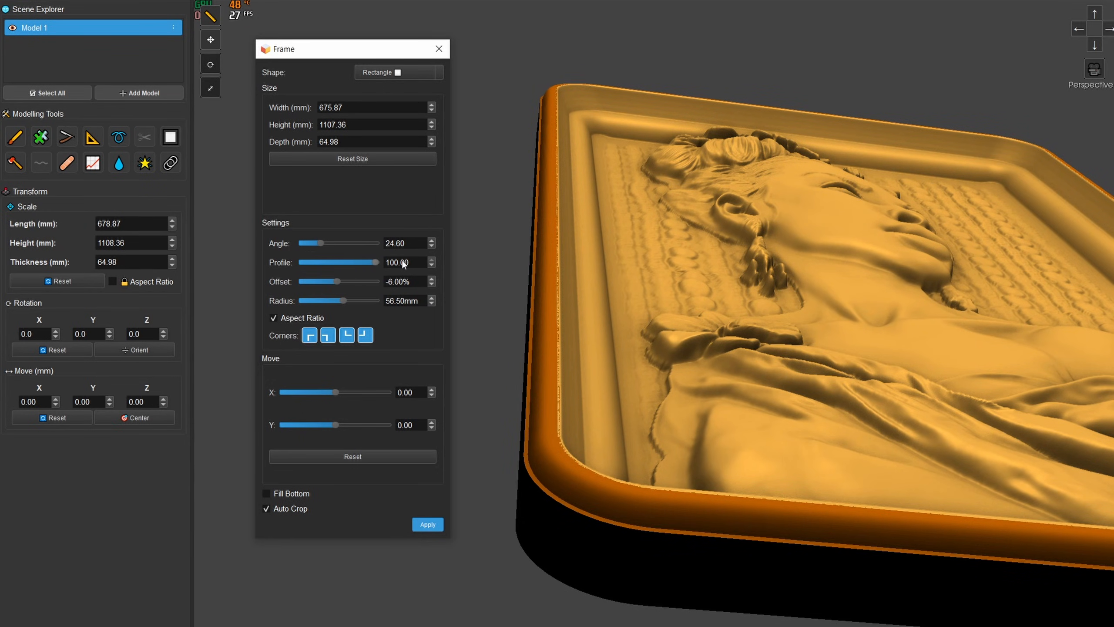
pyautogui.moveTo(579, 368); pyautogui.dragTo(579, 316, button='middle')
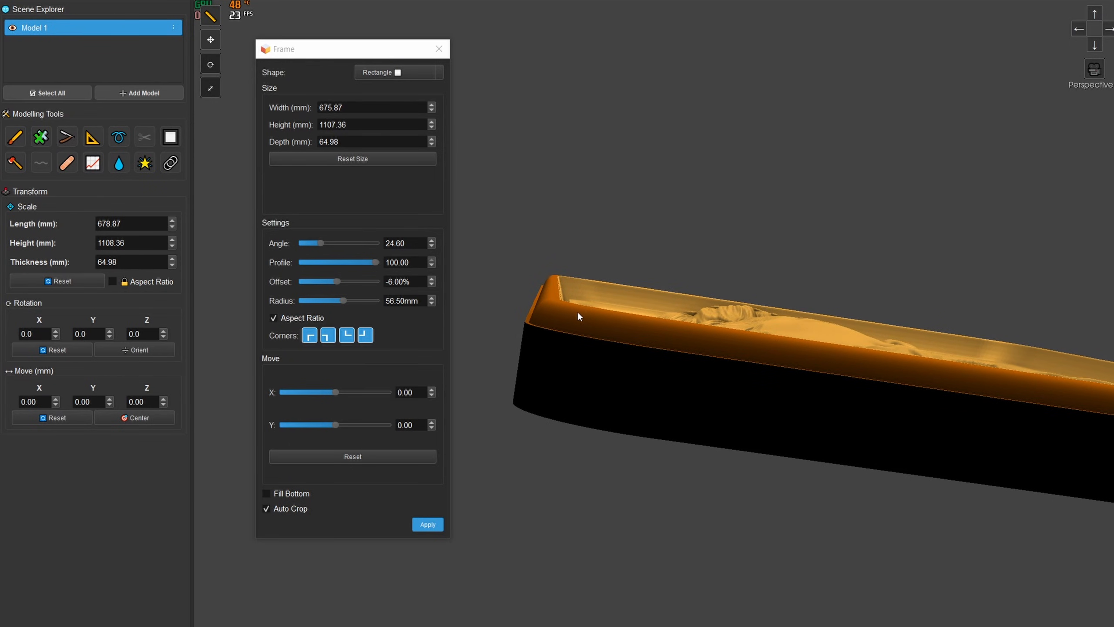
# - Apply the third frame with Auto Crop enabled and view the whole framed relief from the front
pyautogui.click(432, 523)
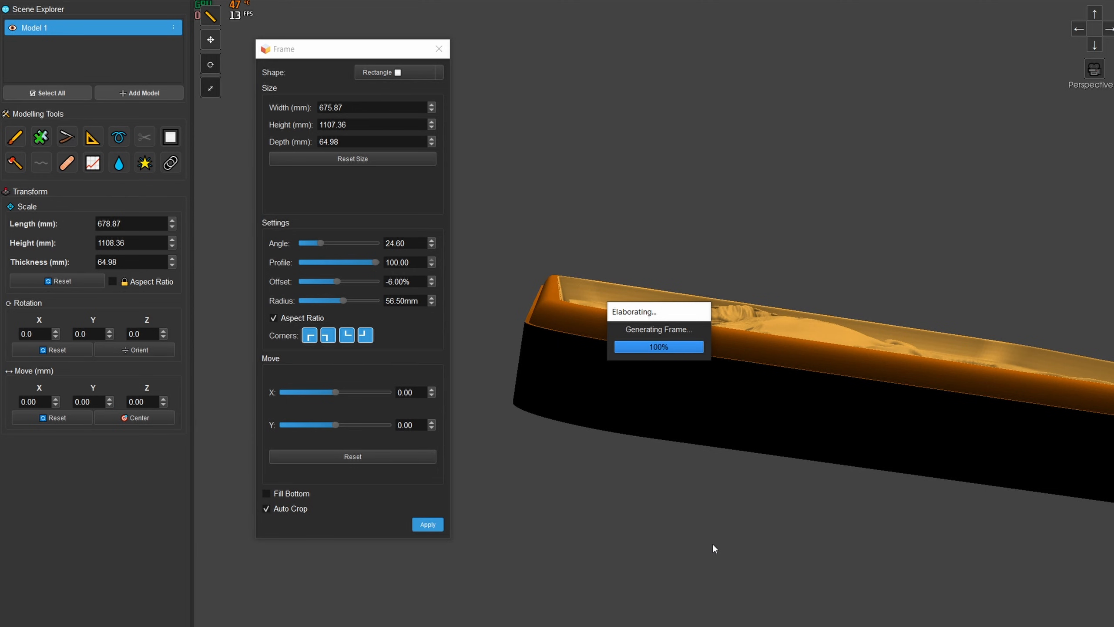
pyautogui.click(922, 87)
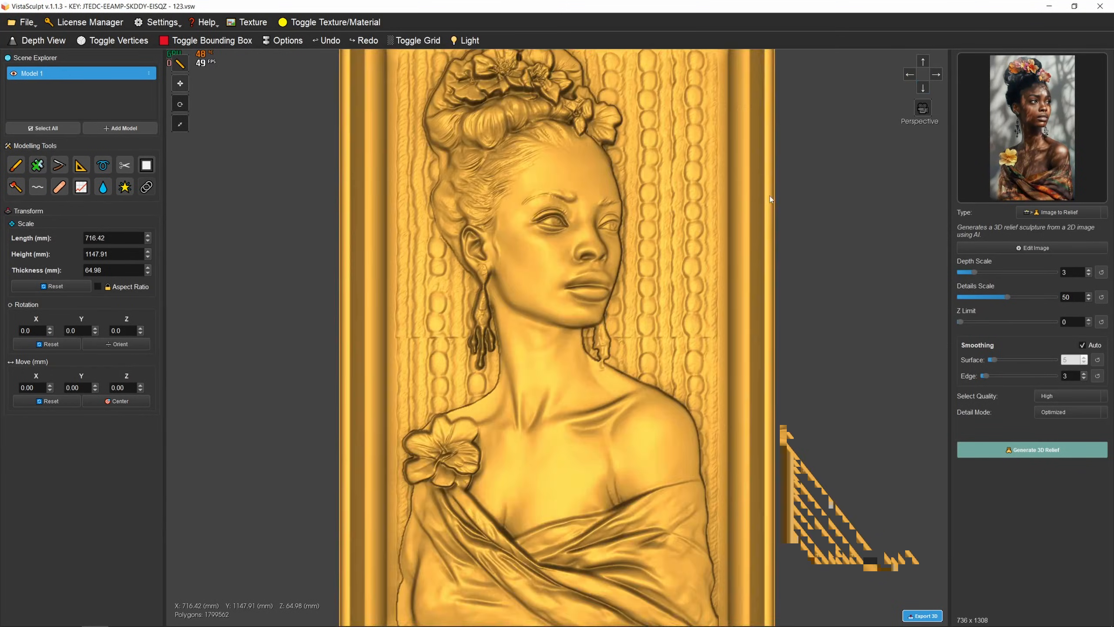
pyautogui.scroll(-5, 771, 200)
pyautogui.moveTo(634, 308); pyautogui.dragTo(658, 315, button='middle')
pyautogui.click(923, 88)
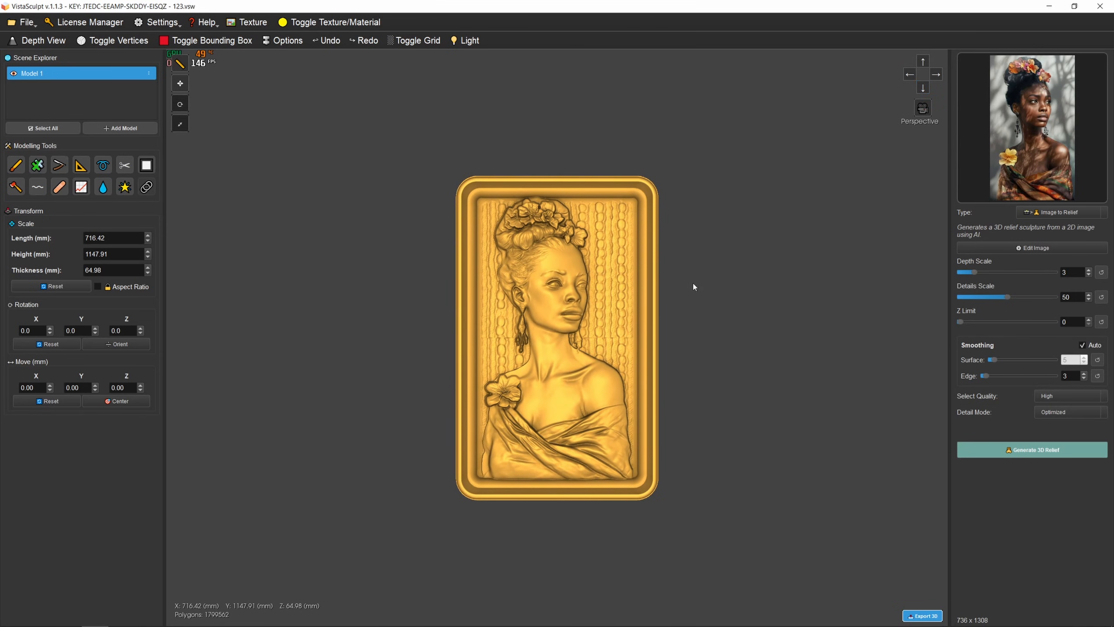
# - Undo the third frame applied around the relief
pyautogui.scroll(2, 684, 285)
pyautogui.click(325, 42)
pyautogui.click(324, 41)
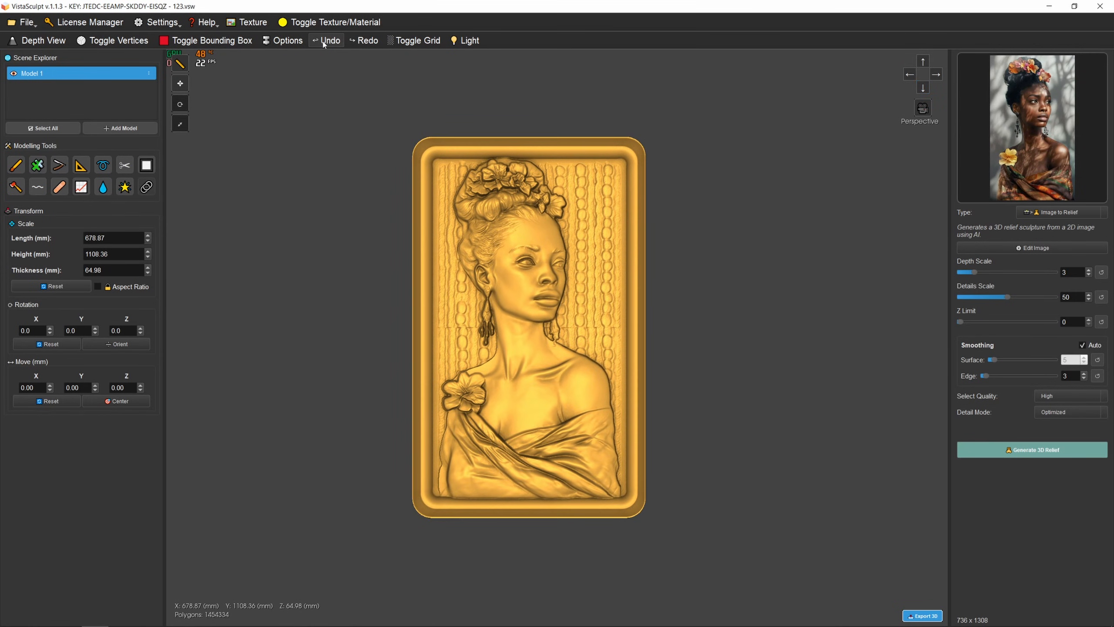
# - Undo the remaining frame and the textured background around the bust relief
pyautogui.click(325, 41)
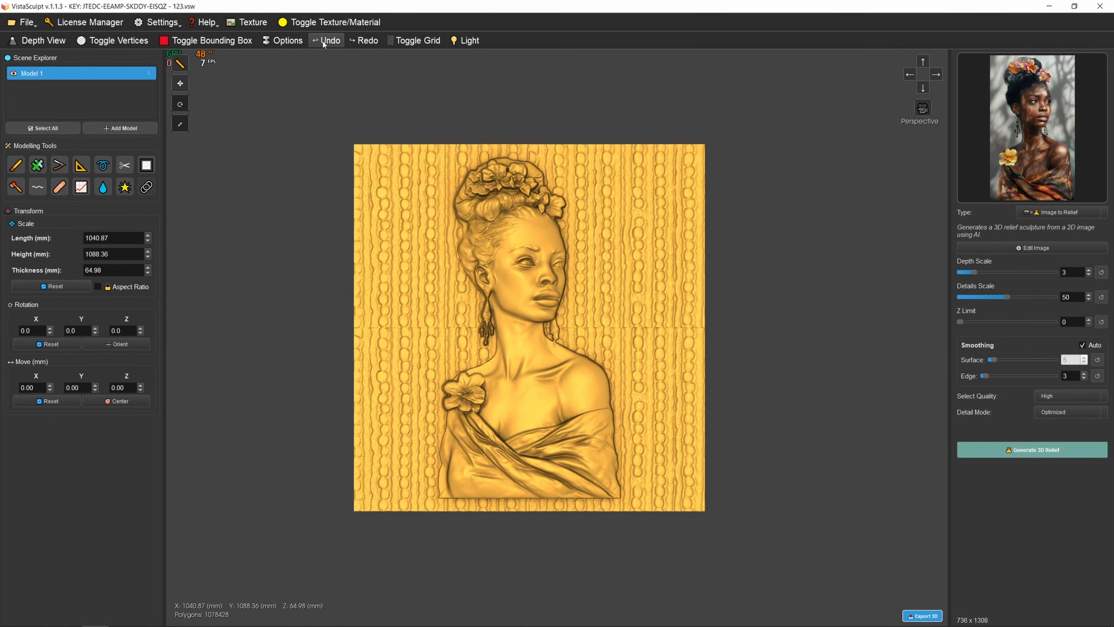
pyautogui.click(325, 41)
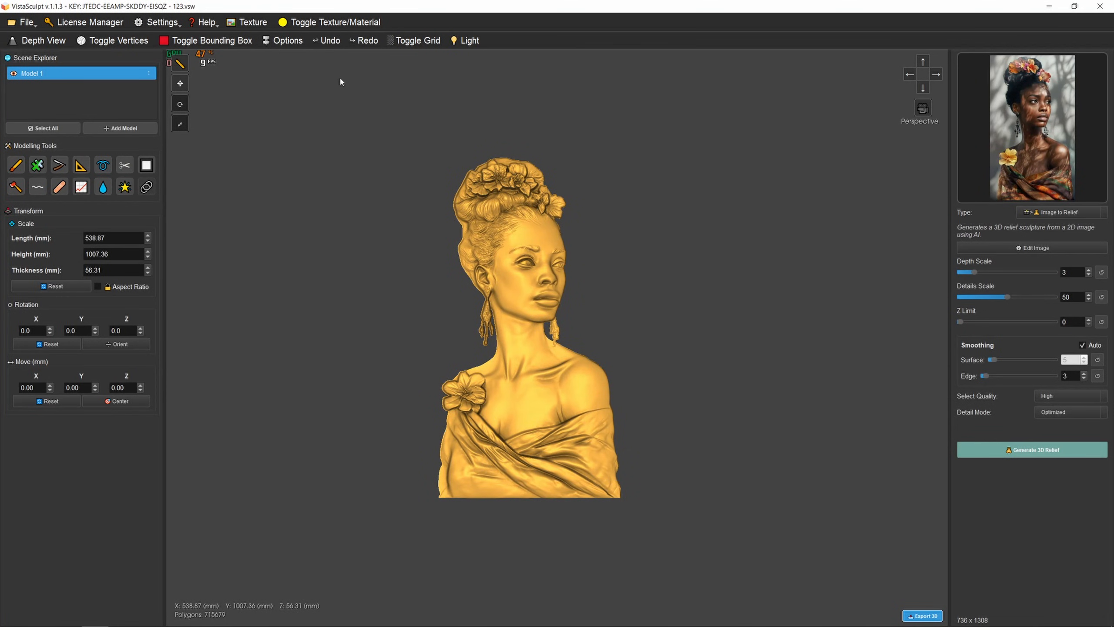
pyautogui.moveTo(544, 215)
pyautogui.mouseDown()
pyautogui.moveTo(597, 216)
pyautogui.moveTo(410, 245)
pyautogui.moveTo(553, 230)
pyautogui.mouseUp()
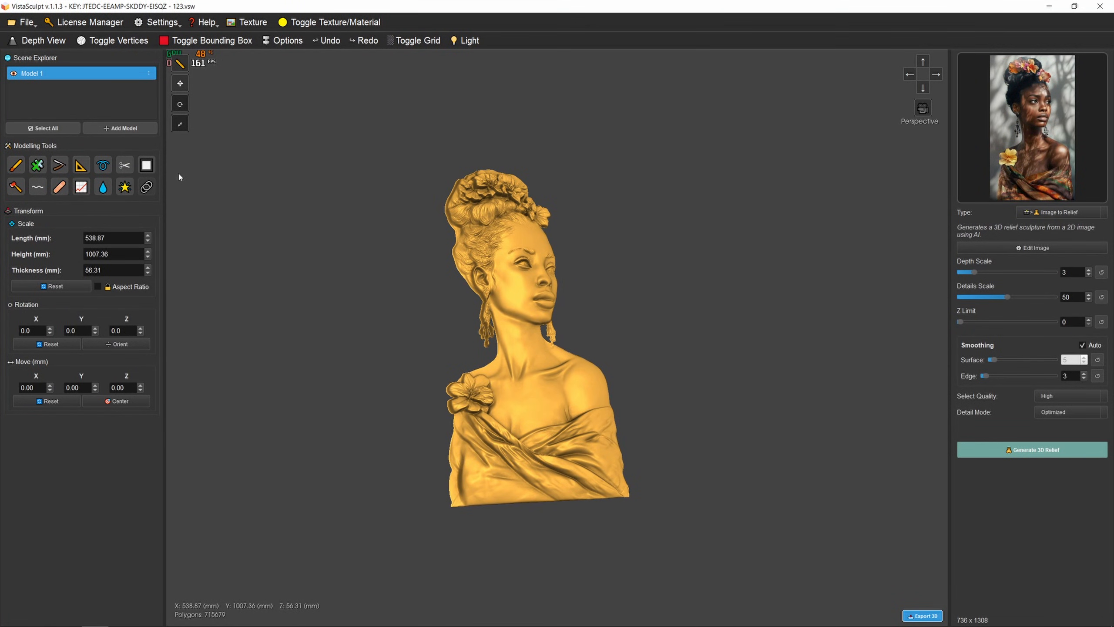
# - Start a new rectangular frame around the bare bust and enable Fill Bottom to close the area behind it
pyautogui.click(148, 169)
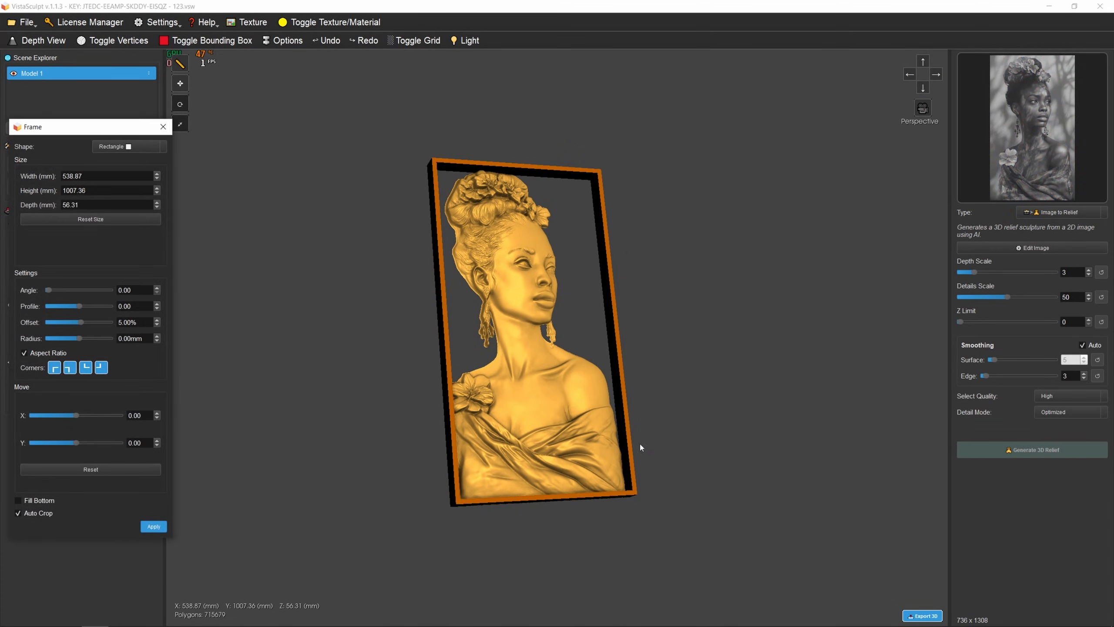
pyautogui.moveTo(95, 127); pyautogui.dragTo(293, 100)
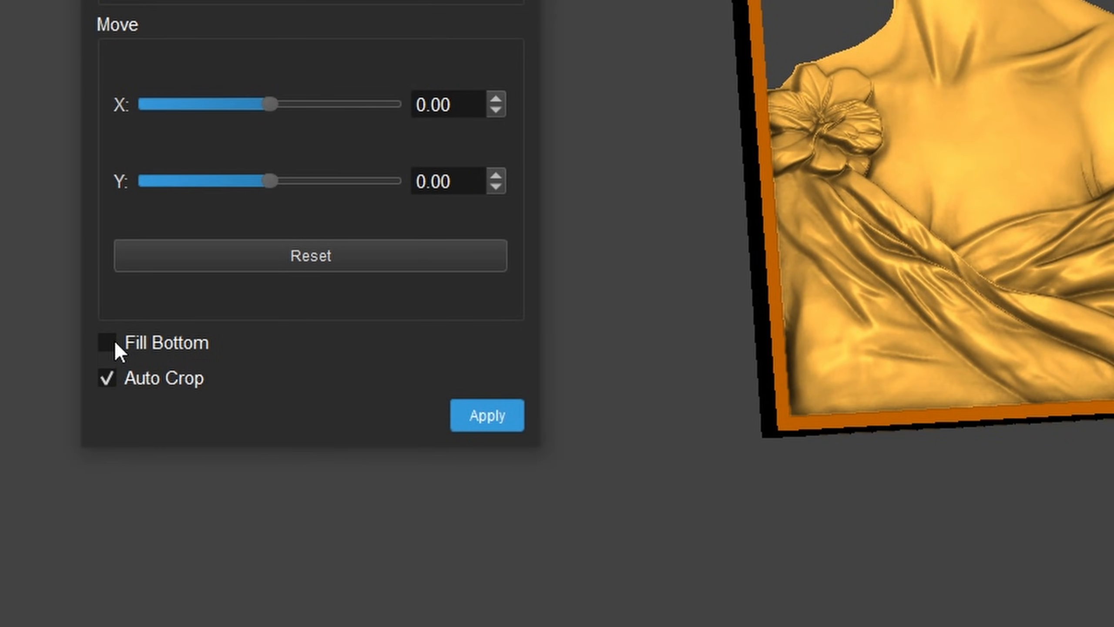
pyautogui.click(115, 343)
pyautogui.moveTo(1009, 272); pyautogui.dragTo(1039, 110)
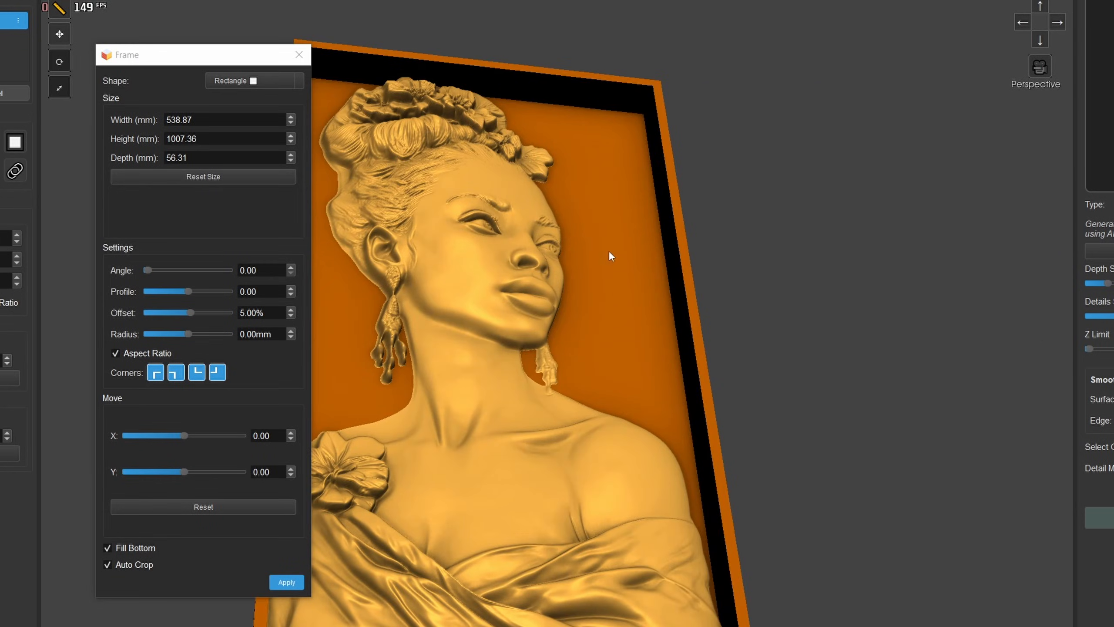
pyautogui.moveTo(542, 453); pyautogui.dragTo(637, 413)
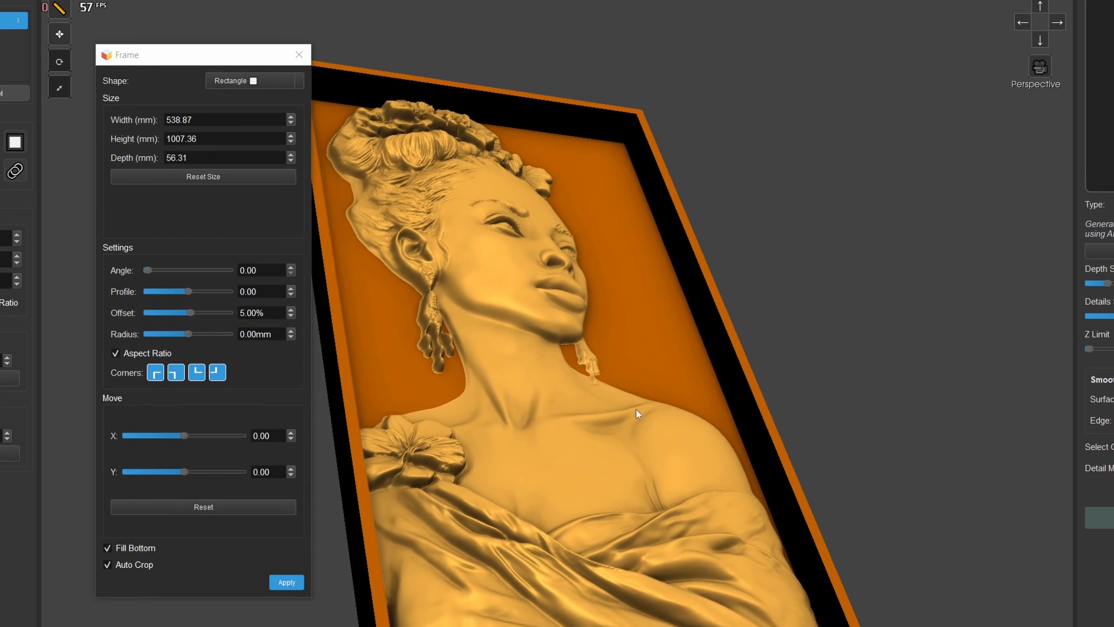
pyautogui.moveTo(635, 408); pyautogui.dragTo(670, 383, button='middle')
# - Change the frame's shape to Rounded and view the bust from the front
pyautogui.click(258, 81)
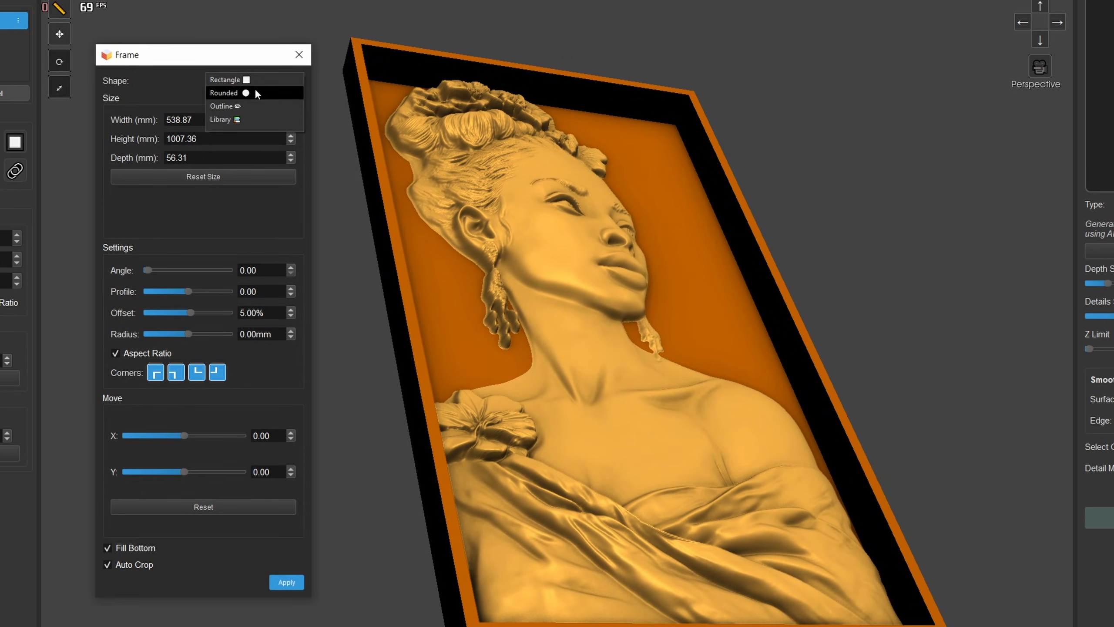
pyautogui.click(254, 92)
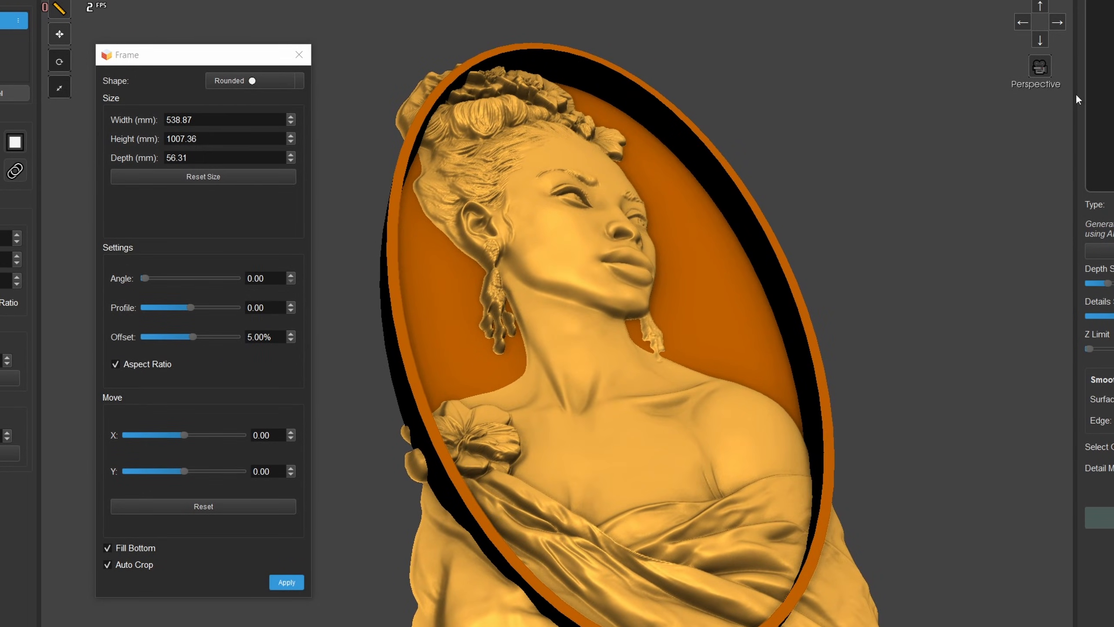
pyautogui.click(1040, 41)
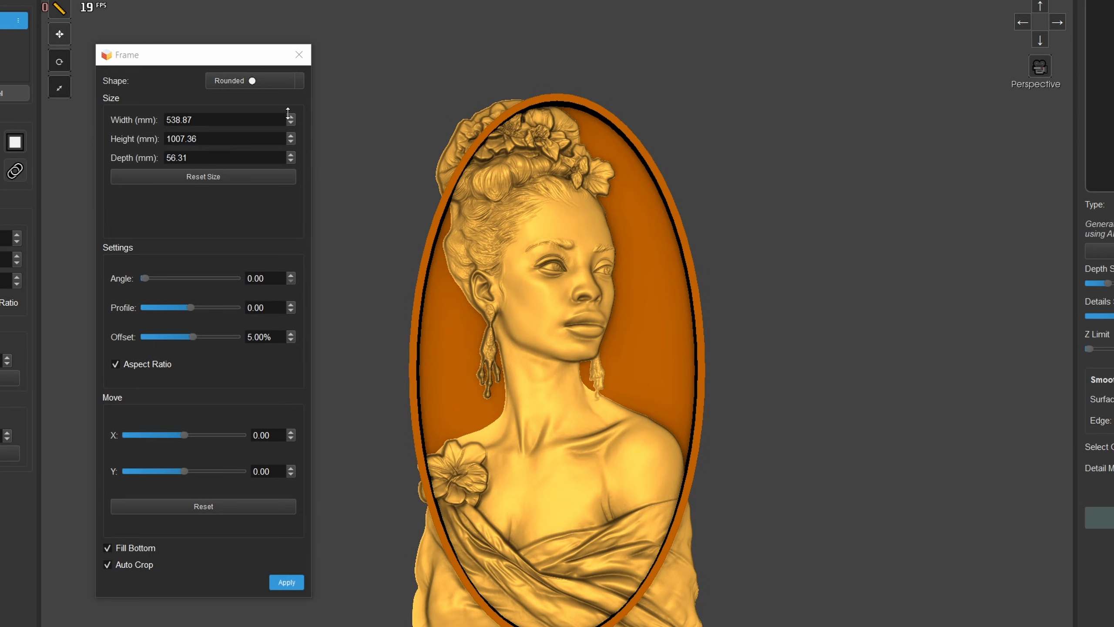
# - Set the rounded frame's width to 819.87 mm and height to 1014.36 mm, and shift it to Y 21.00
pyautogui.moveTo(291, 135)
pyautogui.mouseDown()
pyautogui.moveTo(291, 95)
pyautogui.moveTo(293, 129)
pyautogui.mouseUp()
pyautogui.moveTo(294, 47); pyautogui.dragTo(309, 1)
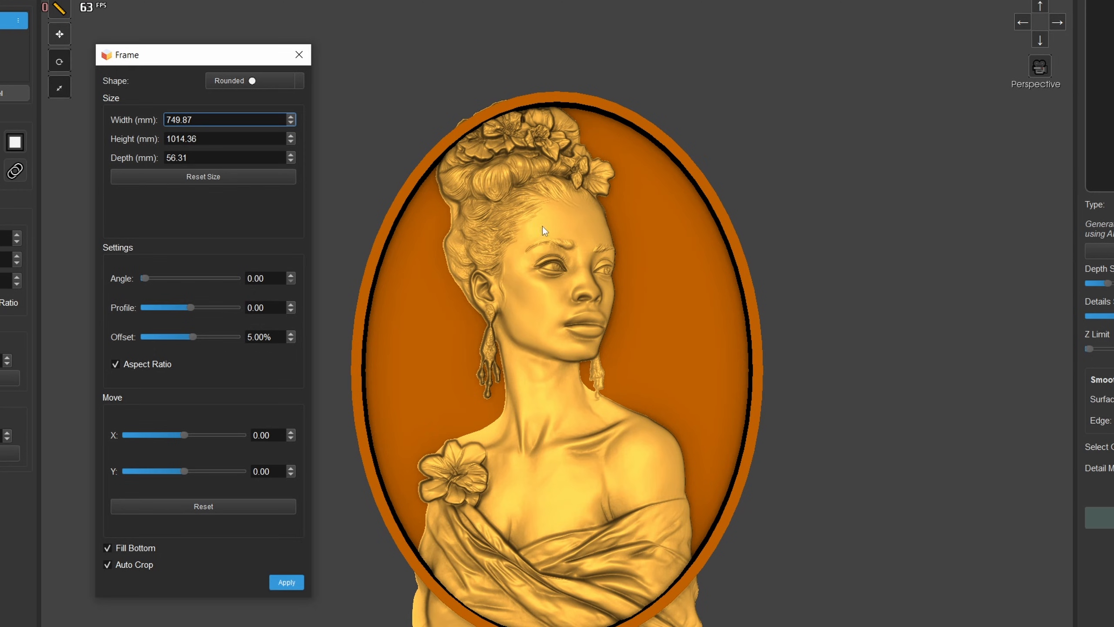
pyautogui.moveTo(290, 118); pyautogui.dragTo(300, 79)
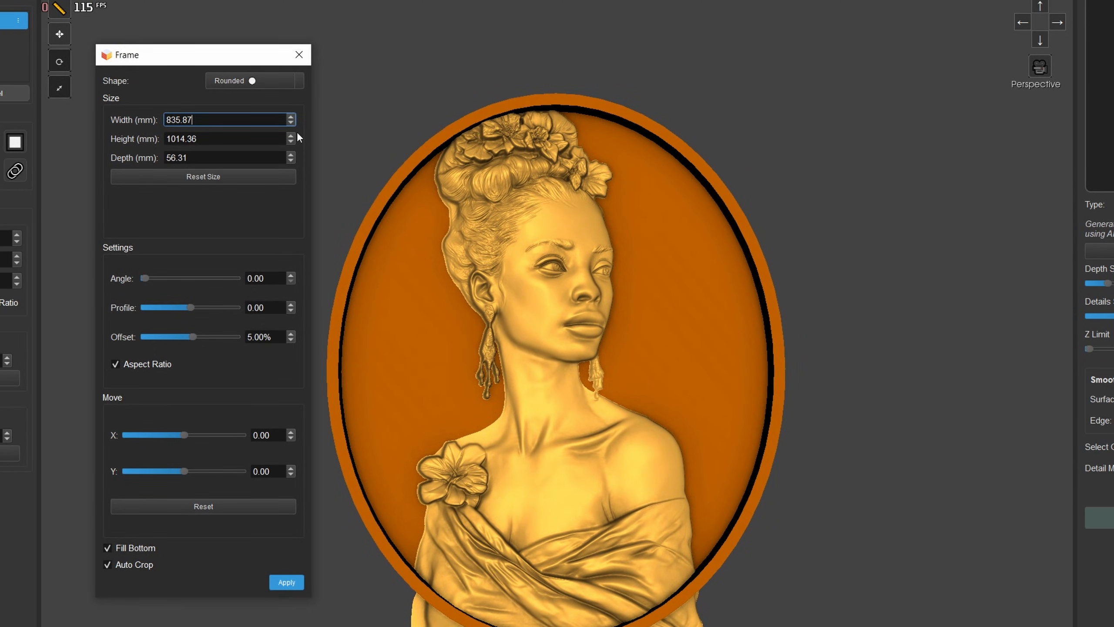
pyautogui.moveTo(290, 119); pyautogui.dragTo(289, 132)
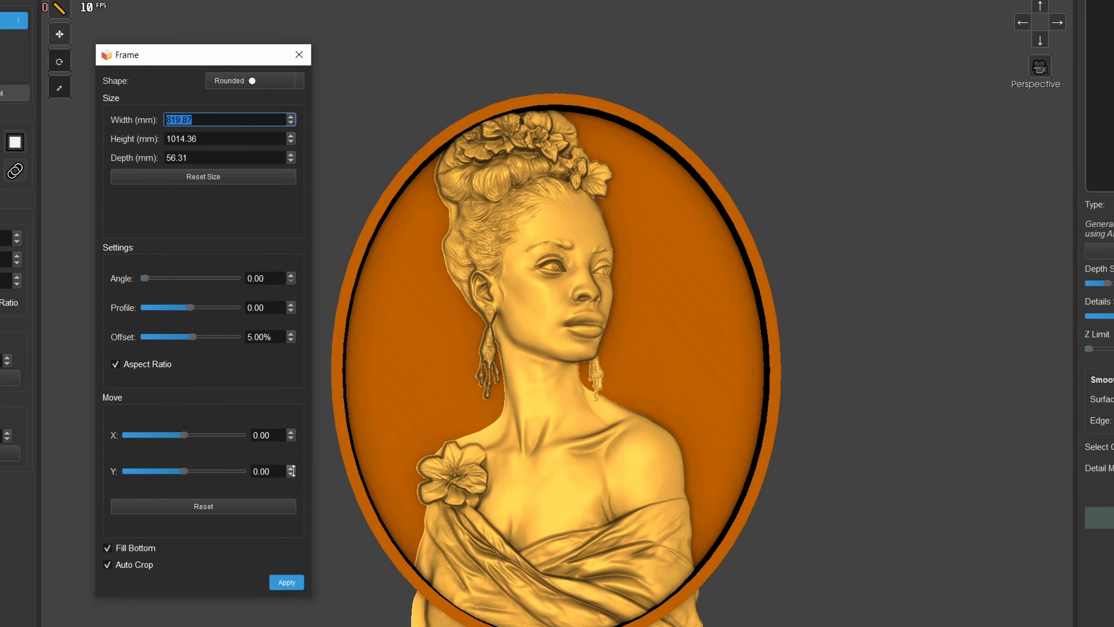
pyautogui.moveTo(292, 471); pyautogui.dragTo(287, 476)
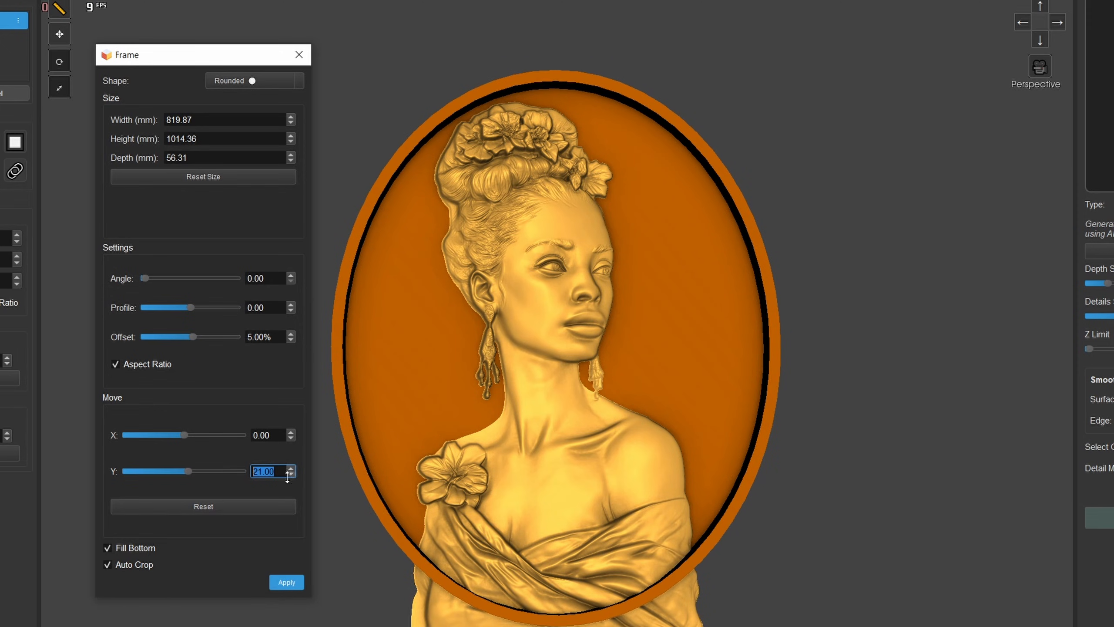
# - Set the rounded frame's angle to 100, its profile to 55 and its offset to 18%
pyautogui.moveTo(500, 593); pyautogui.dragTo(500, 454, button='middle')
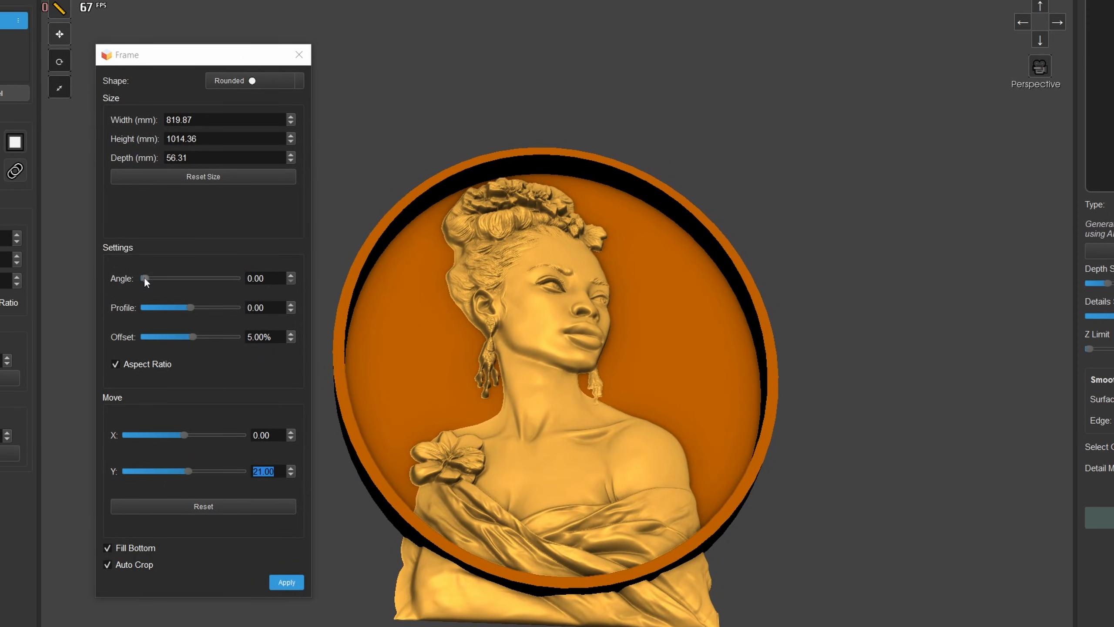
pyautogui.moveTo(145, 277); pyautogui.dragTo(262, 282)
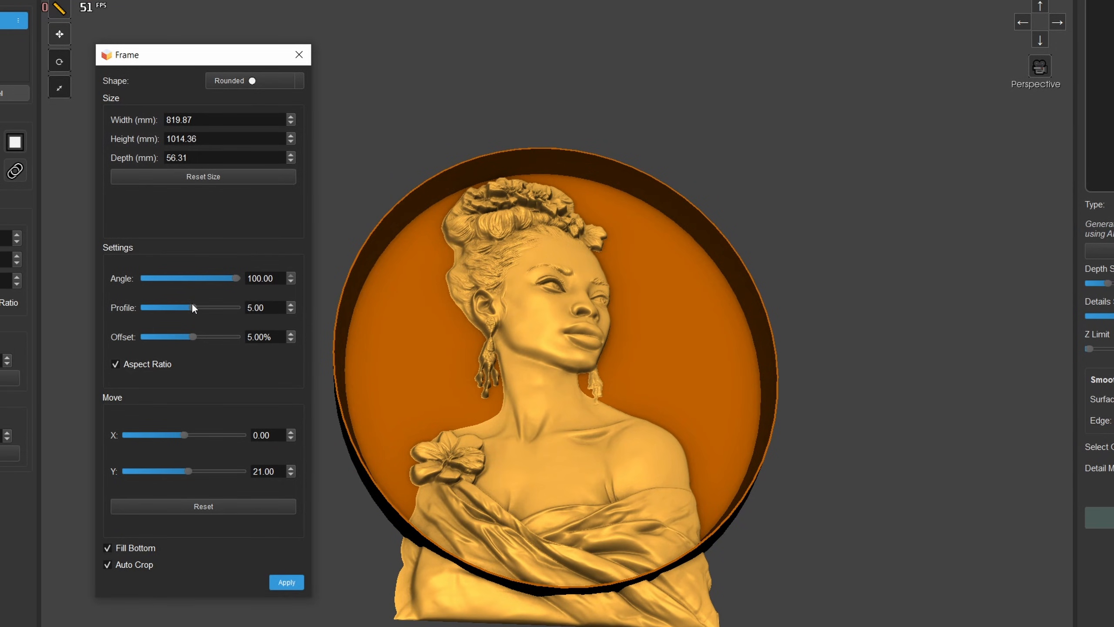
pyautogui.moveTo(194, 308)
pyautogui.mouseDown()
pyautogui.moveTo(216, 309)
pyautogui.moveTo(201, 334)
pyautogui.mouseUp()
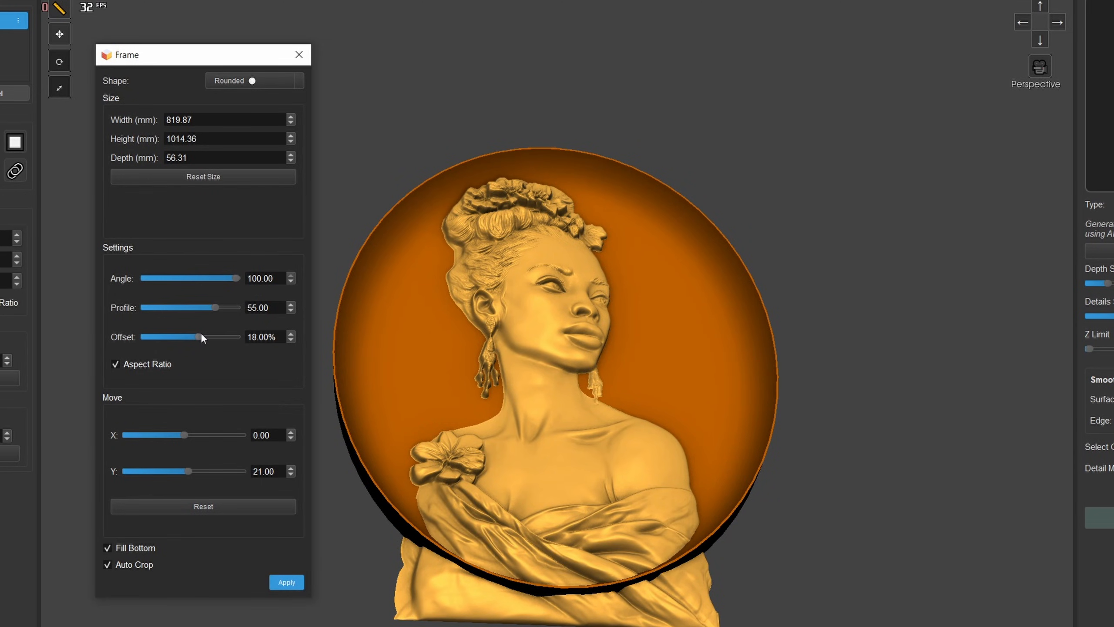
# - Apply the rounded frame with Fill Bottom and Auto Crop enabled, close the frame settings and inspect the oval relief
pyautogui.moveTo(371, 398); pyautogui.dragTo(363, 545, button='middle')
pyautogui.click(286, 582)
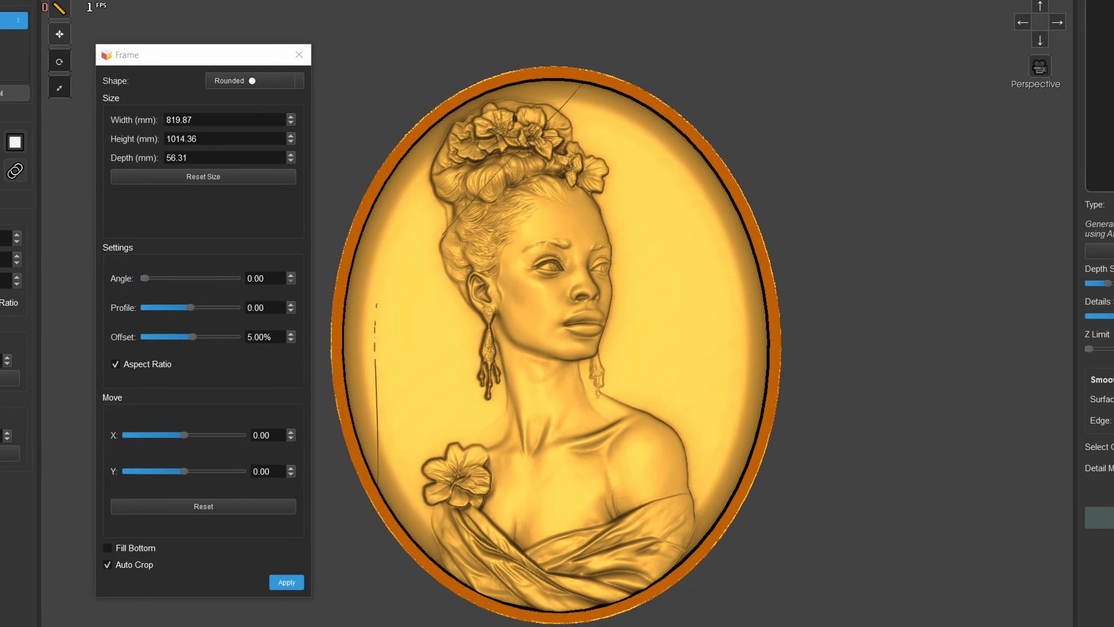
pyautogui.click(310, 55)
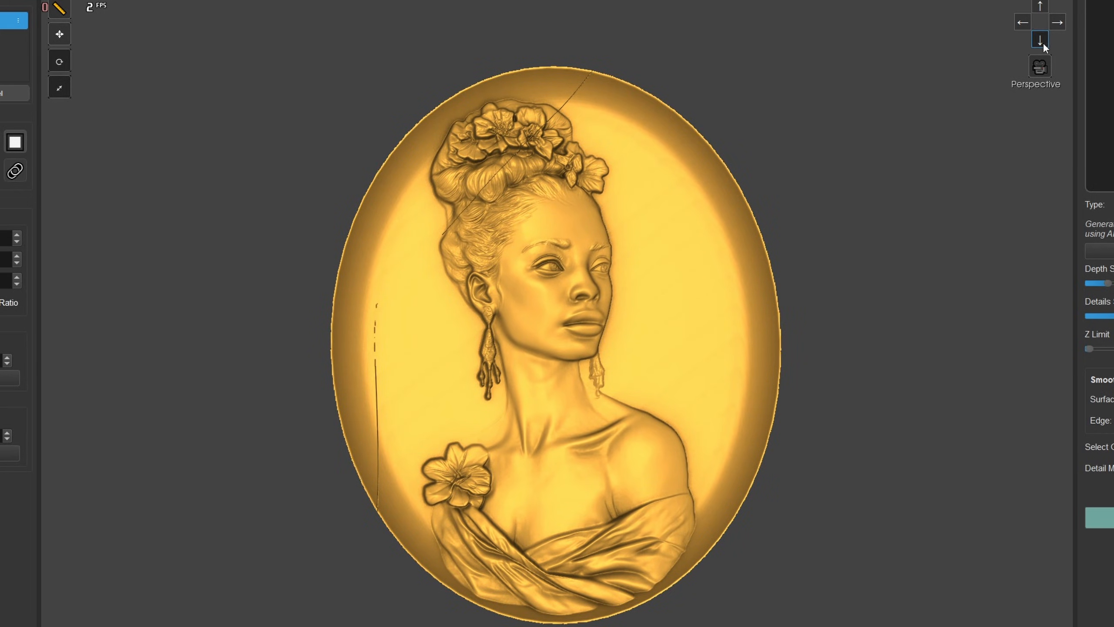
pyautogui.scroll(-5, 781, 259)
pyautogui.moveTo(651, 324); pyautogui.dragTo(654, 195)
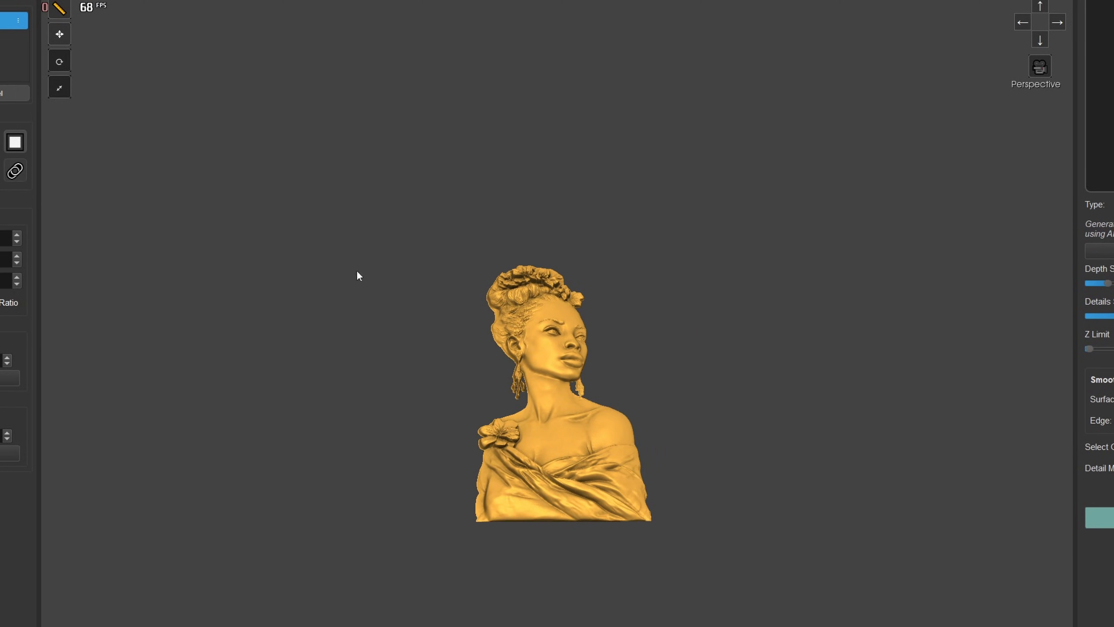
# - Start another frame around the bare bust and change its shape to Outline
pyautogui.moveTo(513, 322); pyautogui.dragTo(516, 354)
pyautogui.click(11, 144)
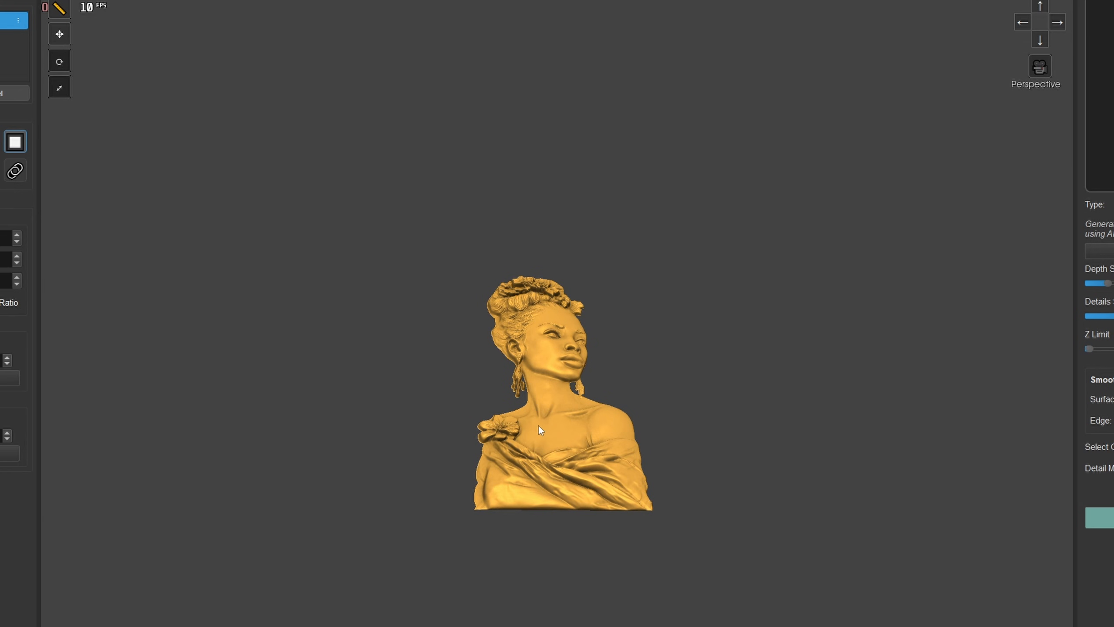
pyautogui.scroll(2, 536, 423)
pyautogui.moveTo(0, 90); pyautogui.dragTo(262, 90)
pyautogui.click(276, 122)
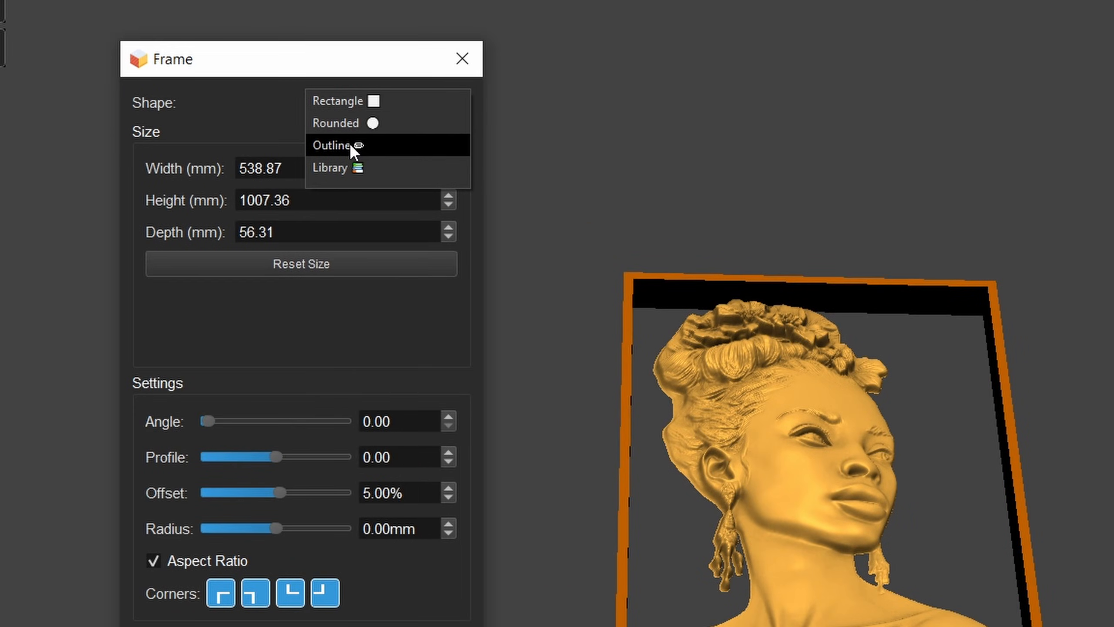
pyautogui.click(152, 104)
pyautogui.click(373, 102)
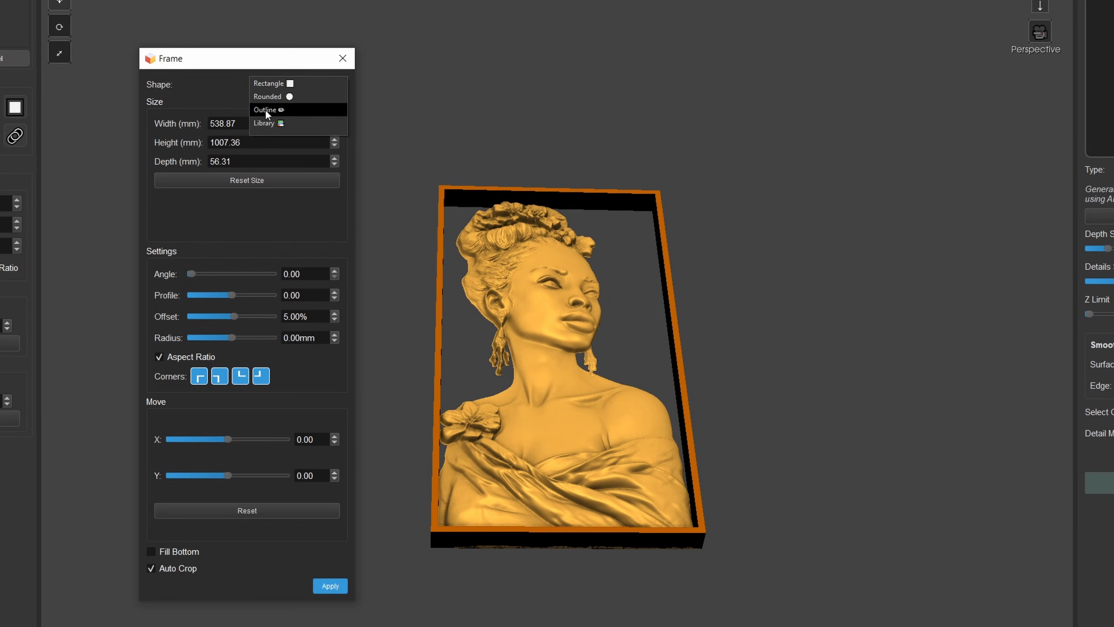
pyautogui.click(266, 110)
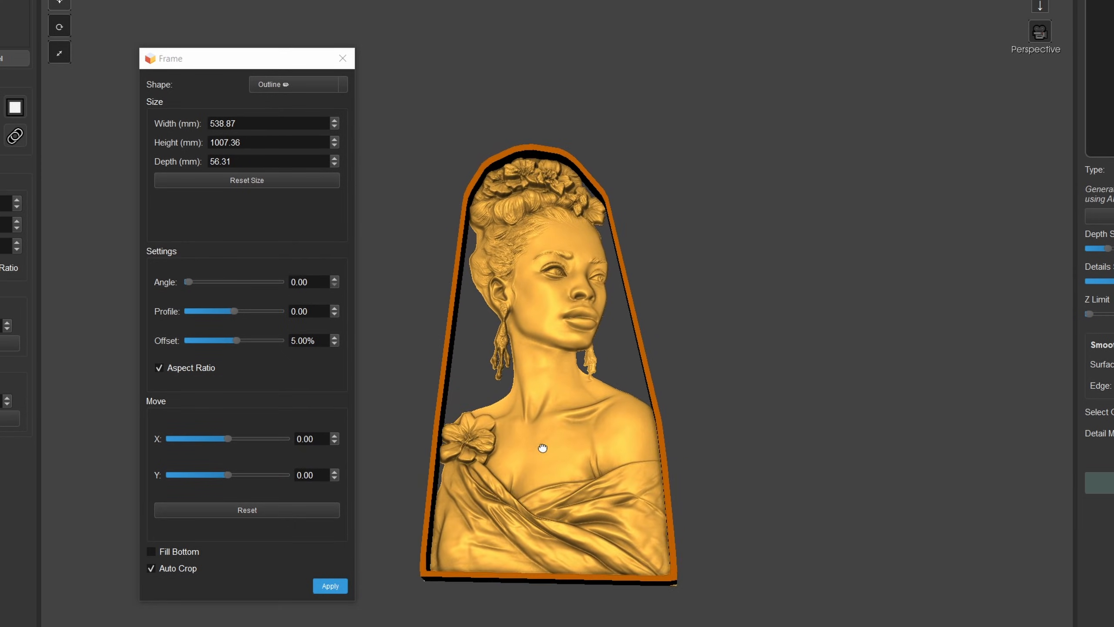
# - Set the outline frame's angle to 100, its profile to 100 and its offset to 55%
pyautogui.moveTo(543, 448); pyautogui.dragTo(583, 487)
pyautogui.moveTo(188, 281); pyautogui.dragTo(281, 309)
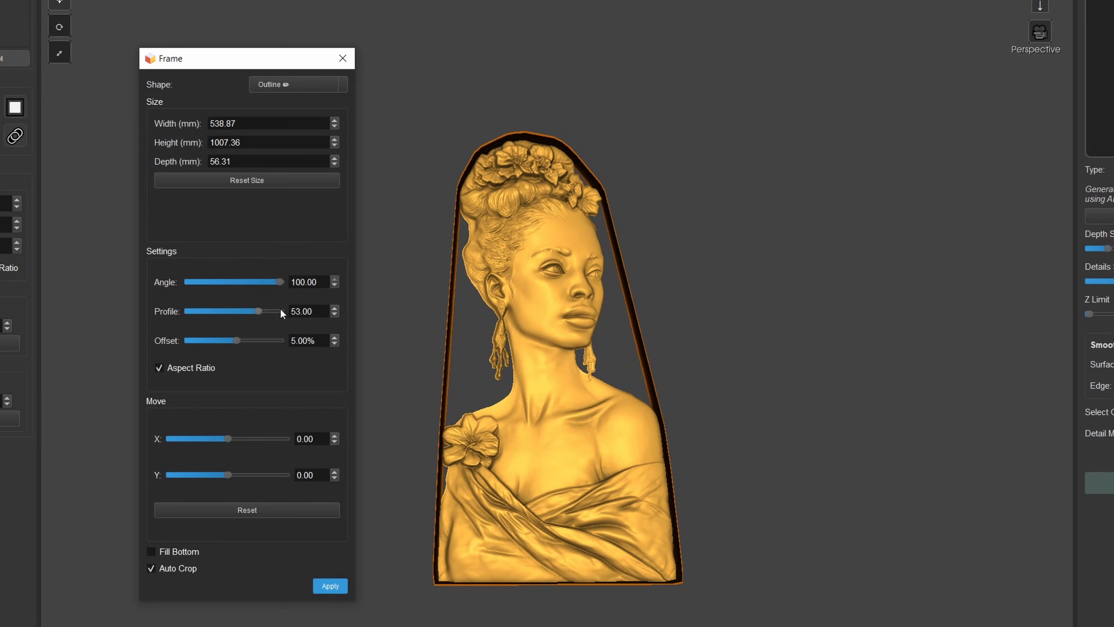
pyautogui.moveTo(236, 340); pyautogui.dragTo(261, 339)
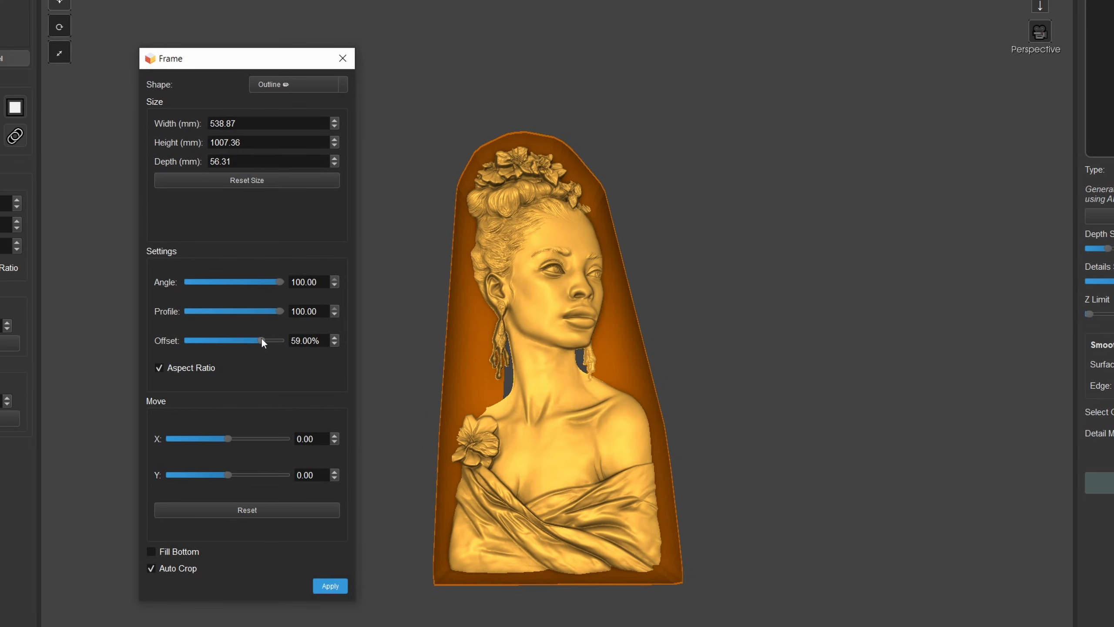
# - Set the outline frame's width to 600.87 mm and height to 1030.36 mm, and enable Fill Bottom
pyautogui.moveTo(339, 124); pyautogui.dragTo(339, 85)
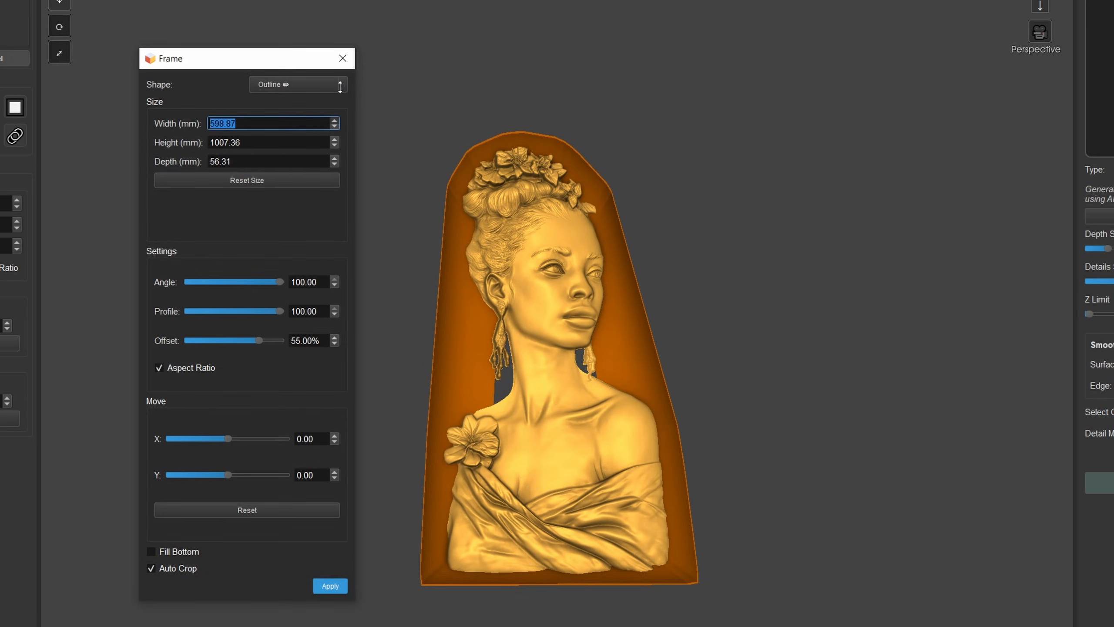
pyautogui.moveTo(339, 140); pyautogui.dragTo(340, 132)
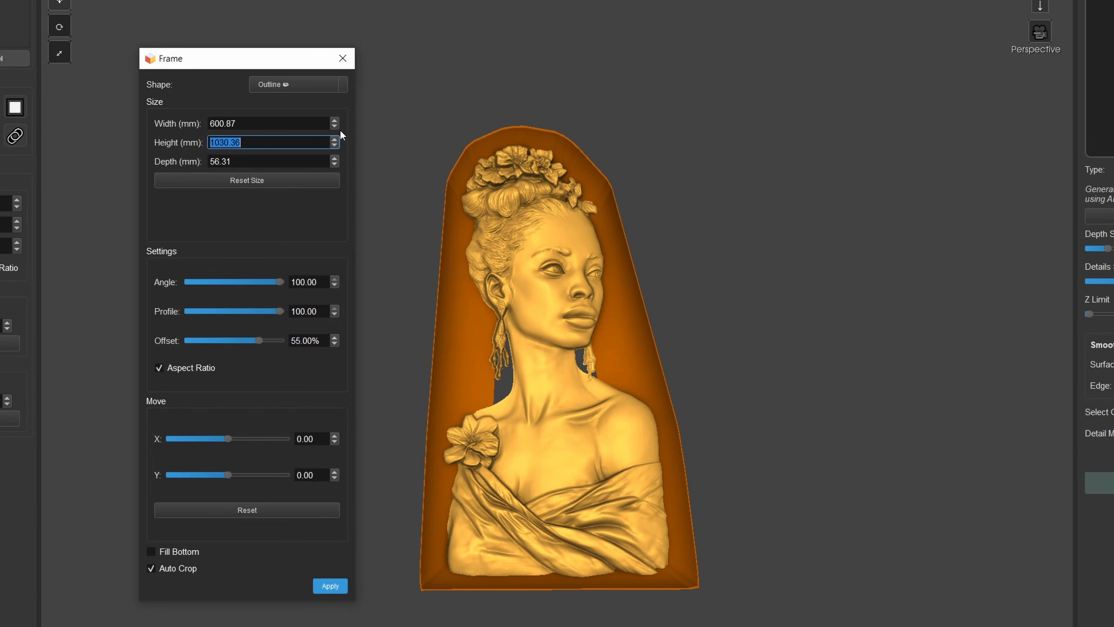
pyautogui.click(176, 552)
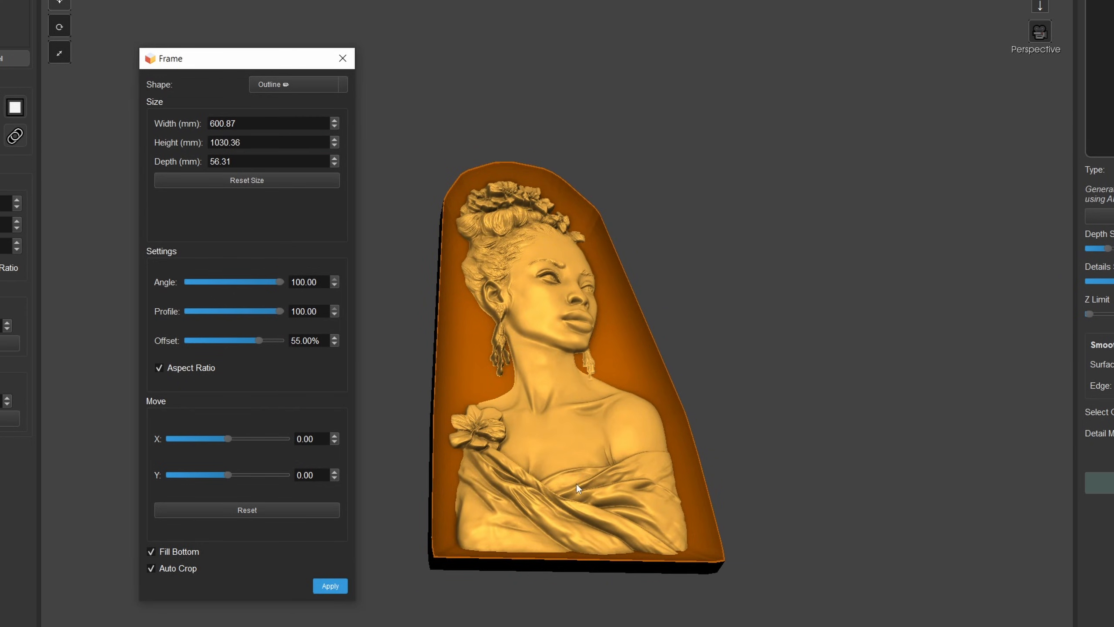
# - Apply the outline frame with Auto Crop enabled, close the frame settings and inspect the framed bust
pyautogui.moveTo(576, 485); pyautogui.dragTo(535, 573, button='middle')
pyautogui.click(329, 586)
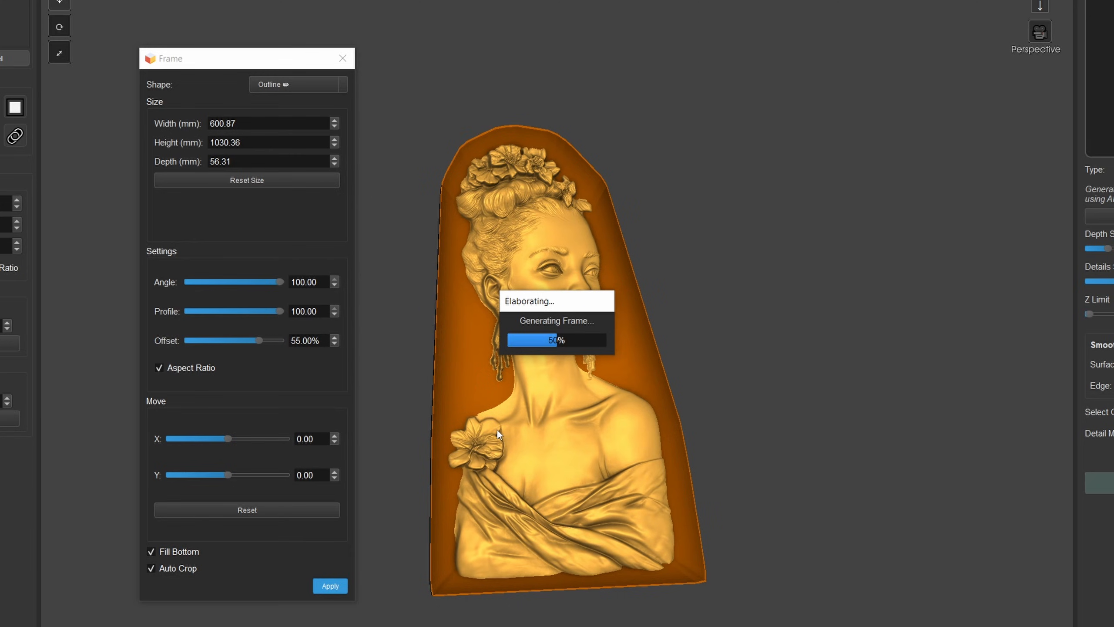
pyautogui.click(342, 59)
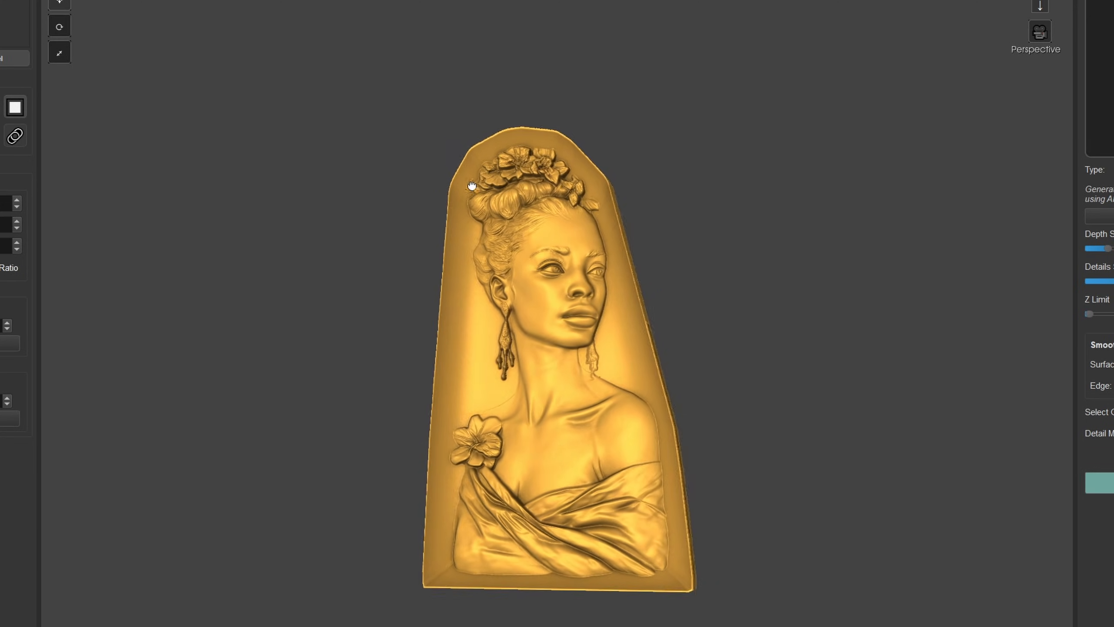
pyautogui.moveTo(516, 203); pyautogui.dragTo(631, 109, button='middle')
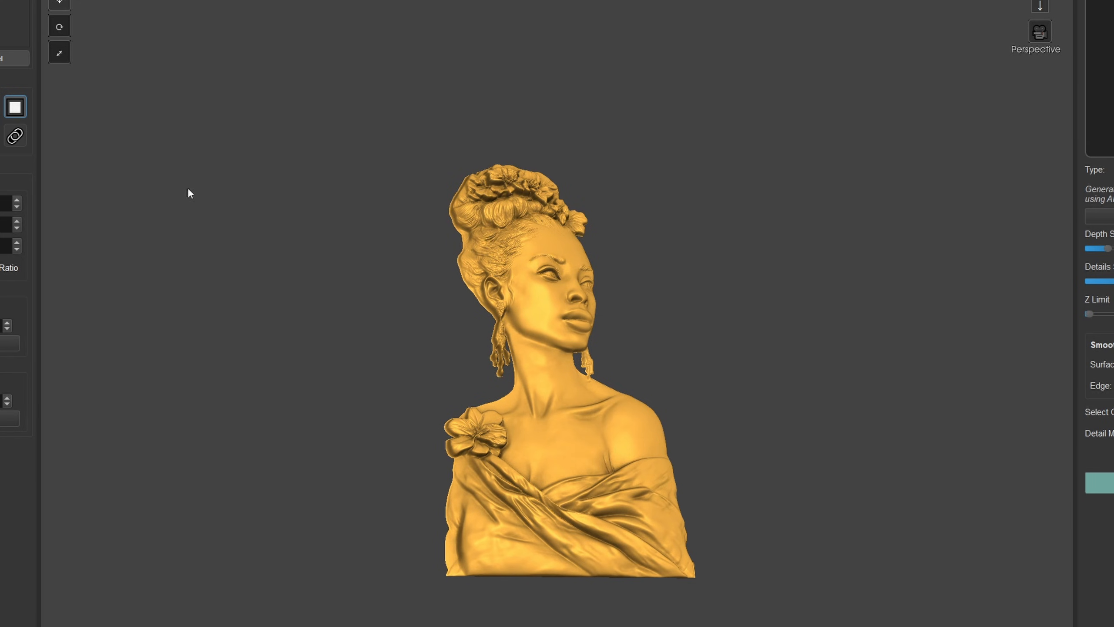
# - Start a new frame around the bare bust, change its shape to Library and move the frame settings clear of the model
pyautogui.moveTo(0, 57); pyautogui.dragTo(264, 92)
pyautogui.click(294, 114)
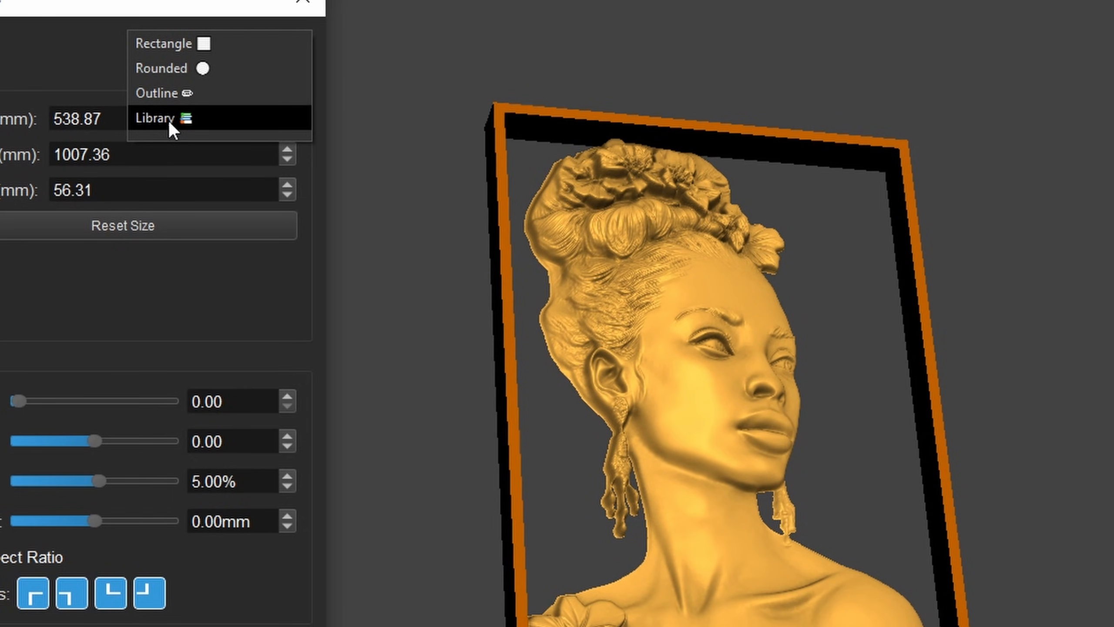
pyautogui.click(170, 123)
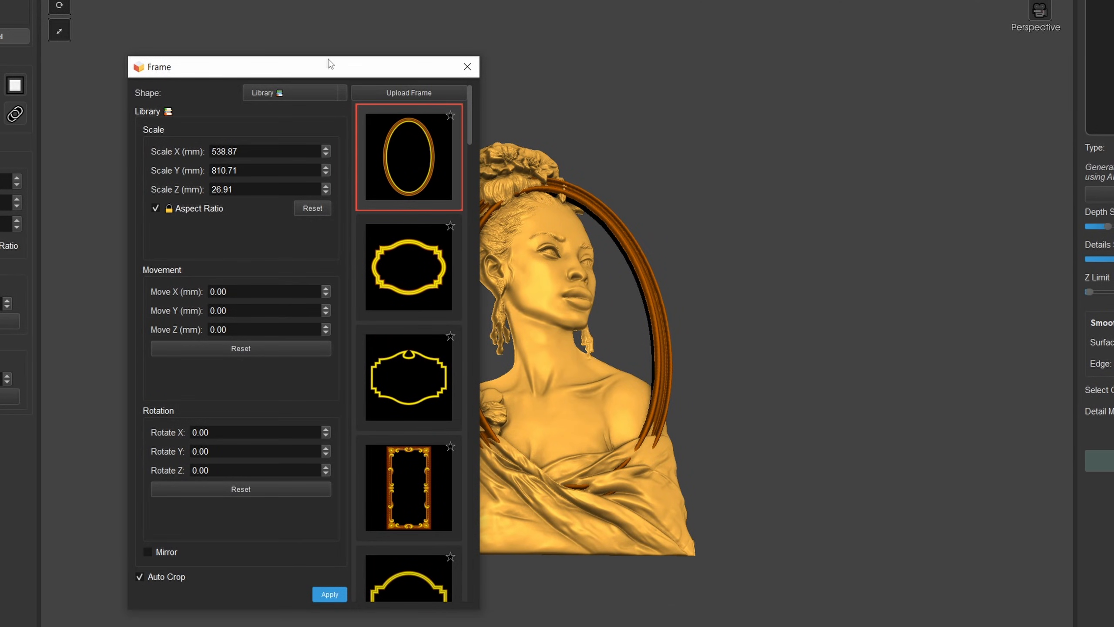
pyautogui.moveTo(330, 65); pyautogui.dragTo(205, 30)
# - Browse the frame library and select the gold arched-top frame with the wide brown inner border
pyautogui.moveTo(339, 83); pyautogui.dragTo(323, 187)
pyautogui.moveTo(483, 192); pyautogui.dragTo(427, 198)
pyautogui.moveTo(344, 168); pyautogui.dragTo(349, 246)
pyautogui.click(299, 279)
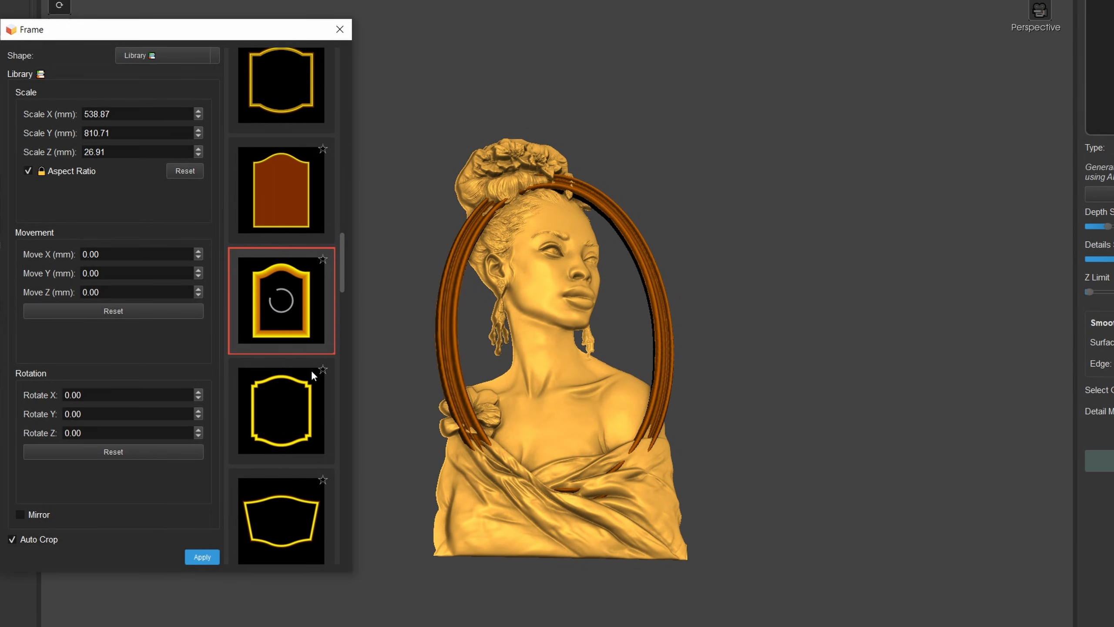
# - Browse further down the frame library and select the elongated rounded frame with the irregular, hand-carved edge
pyautogui.scroll(-3, 282, 276)
pyautogui.scroll(-10, 282, 279)
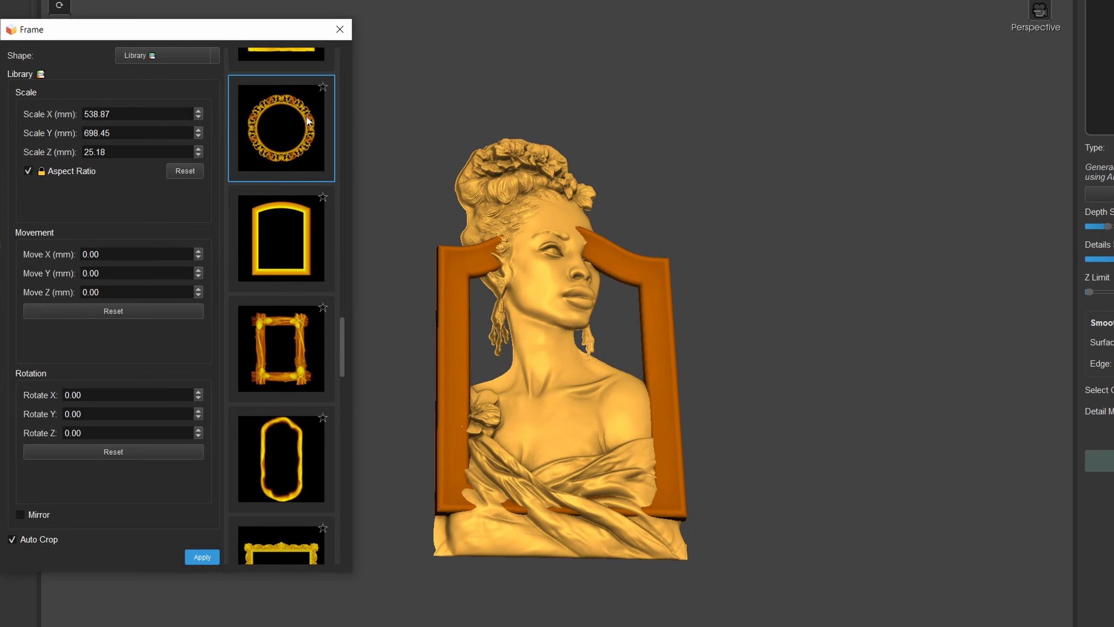
pyautogui.scroll(-4, 293, 195)
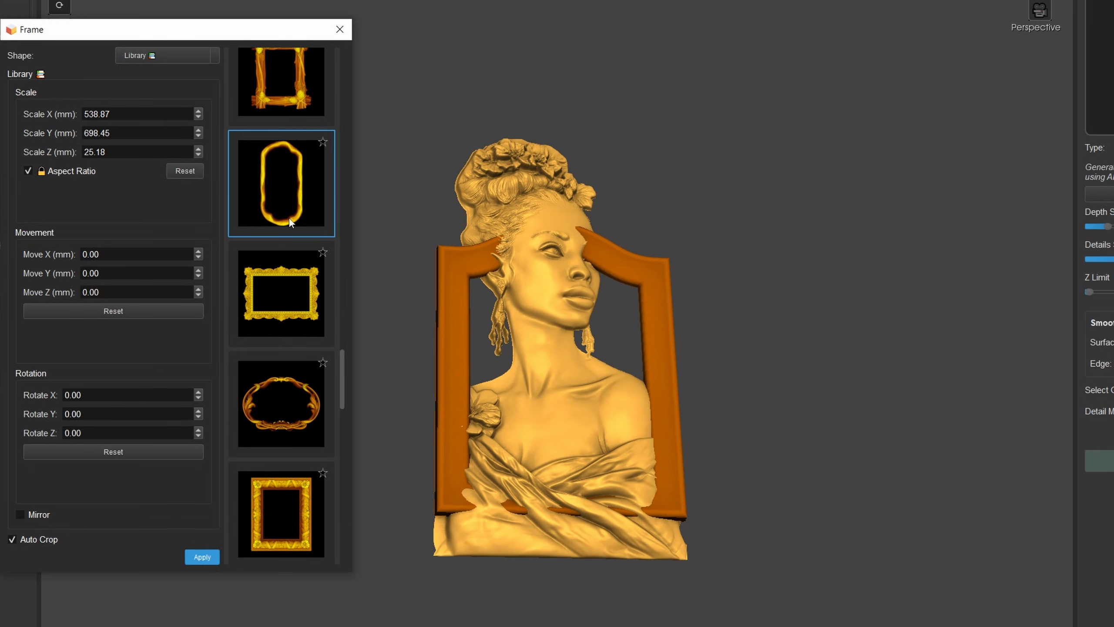
pyautogui.scroll(-1, 281, 259)
pyautogui.scroll(3, 259, 303)
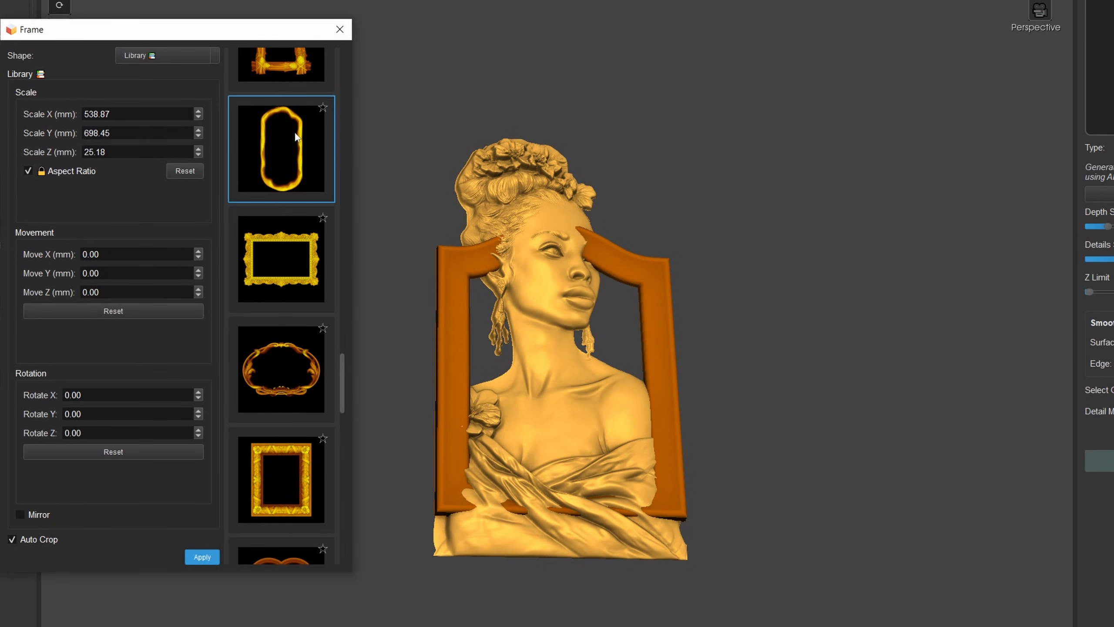
pyautogui.click(296, 137)
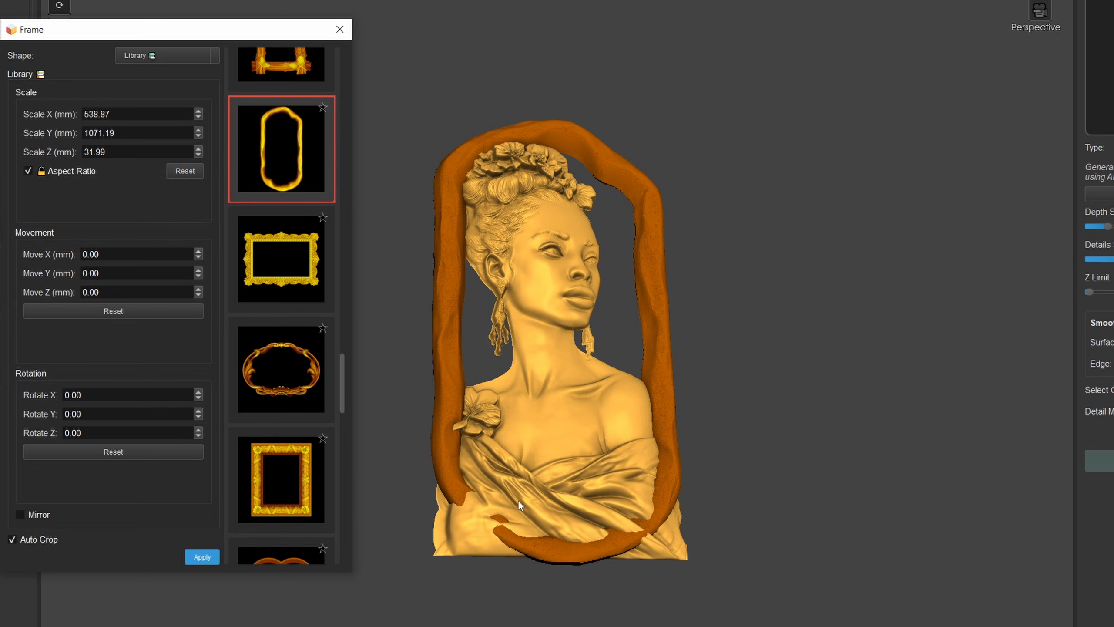
# - Unlock the aspect ratio, scale the irregular frame to 675.87 mm in X and 1147.19 mm in Y, and move it -25 mm in X
pyautogui.moveTo(587, 468); pyautogui.dragTo(563, 441)
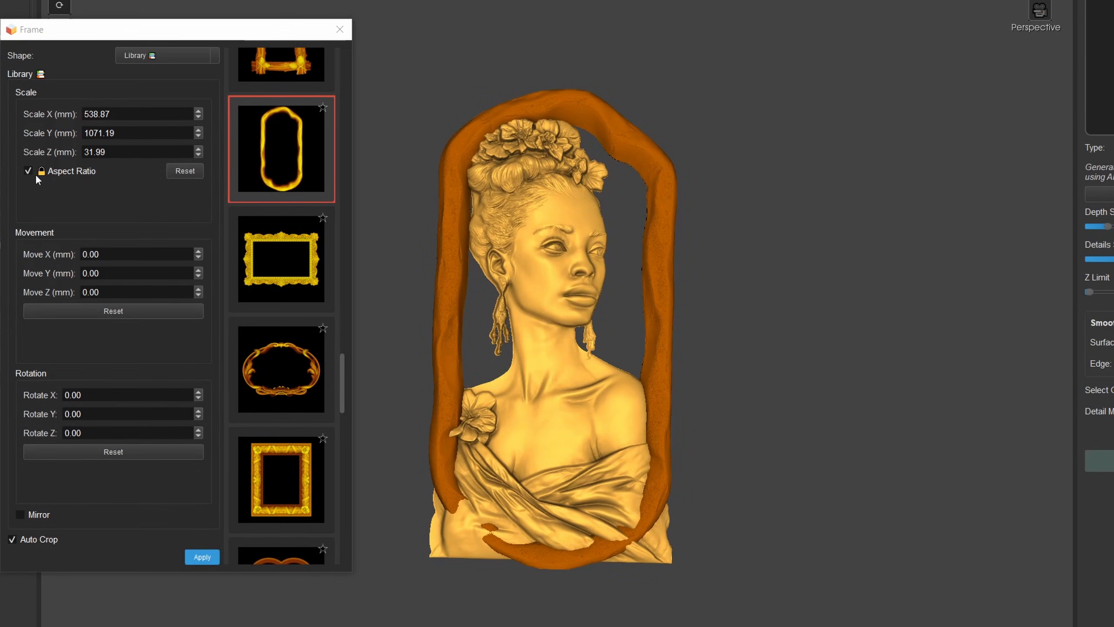
pyautogui.click(28, 171)
pyautogui.moveTo(201, 108); pyautogui.dragTo(184, 52)
pyautogui.moveTo(201, 134); pyautogui.dragTo(198, 78)
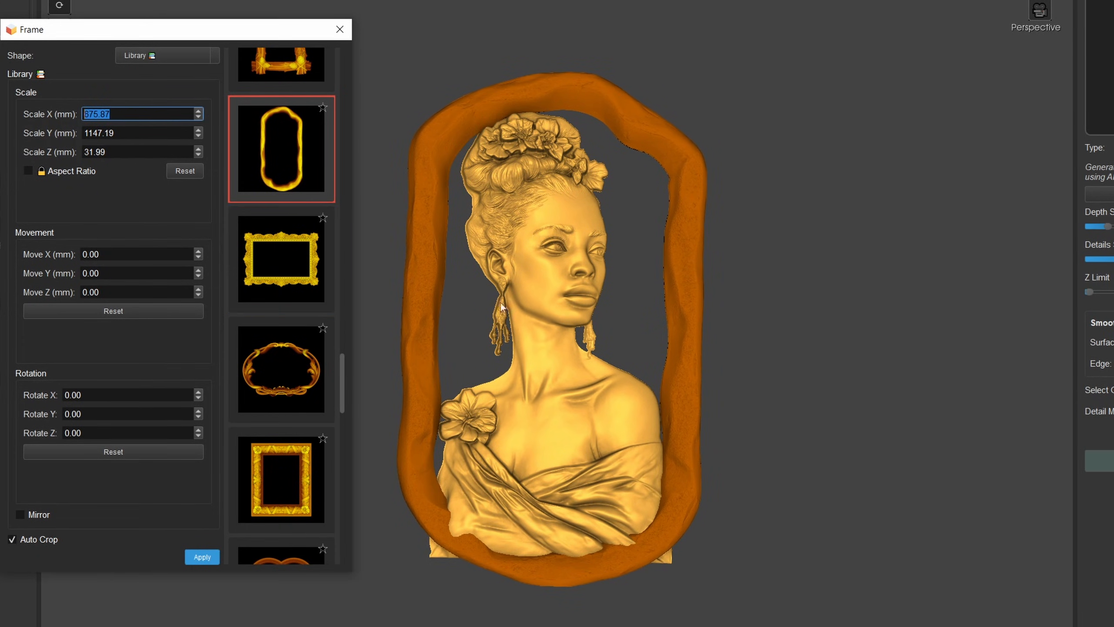
pyautogui.moveTo(551, 279); pyautogui.dragTo(609, 272)
pyautogui.moveTo(588, 278); pyautogui.dragTo(620, 265, button='middle')
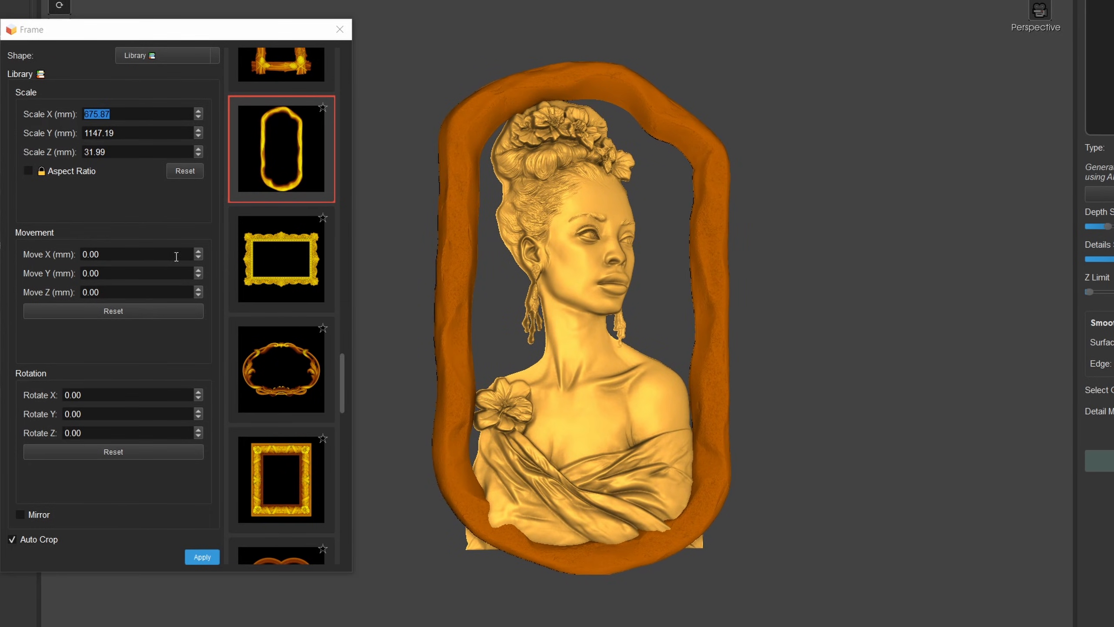
pyautogui.moveTo(199, 254); pyautogui.dragTo(192, 263)
# - From the side, set the frame's Z scale to 49.99 mm and raise it 22 mm in Z, checking its height against the bust
pyautogui.moveTo(506, 394); pyautogui.dragTo(898, 212)
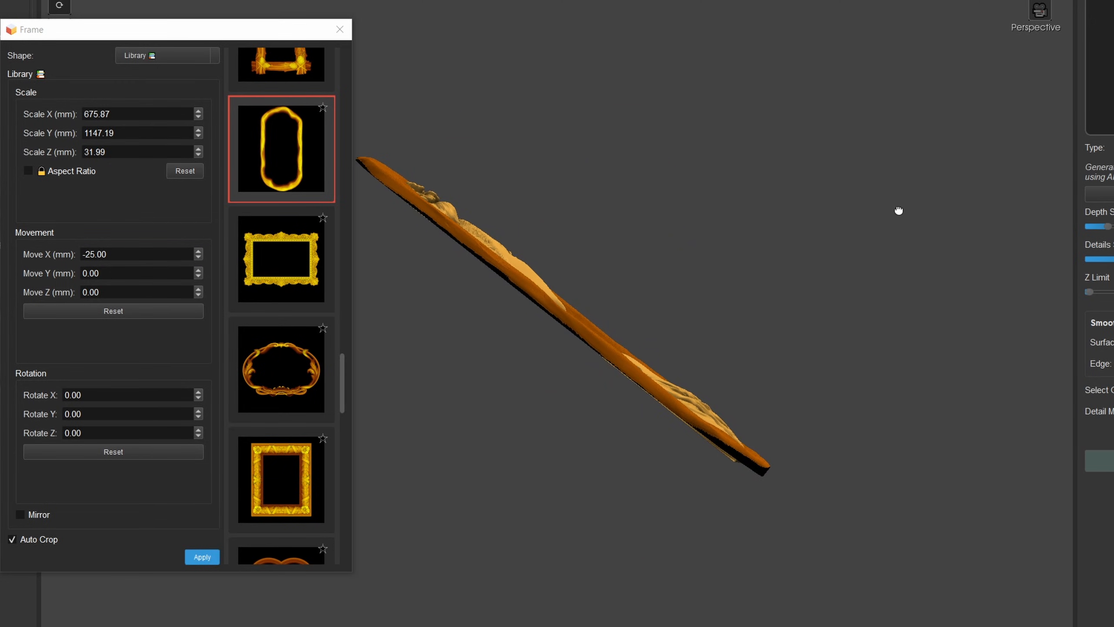
pyautogui.moveTo(200, 148); pyautogui.dragTo(205, 138)
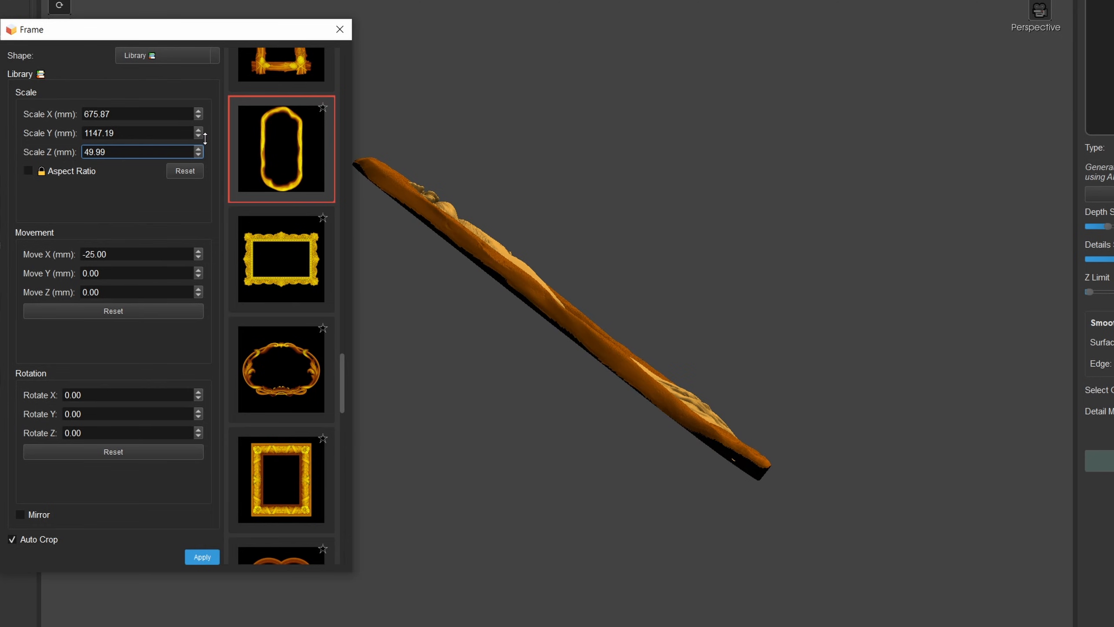
pyautogui.scroll(2, 479, 344)
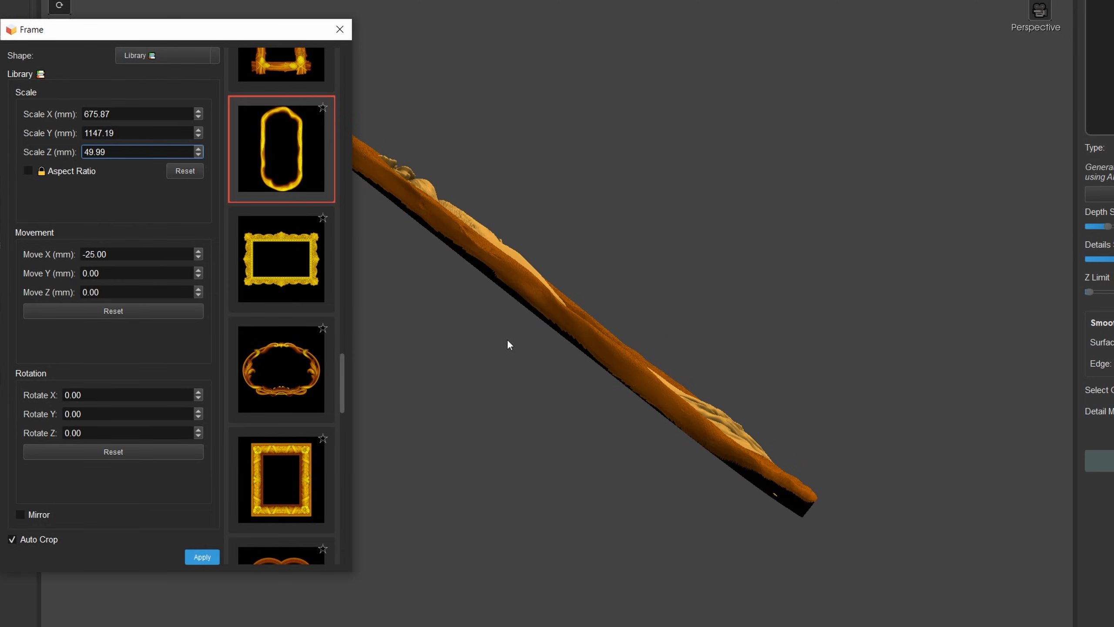
pyautogui.scroll(7, 201, 286)
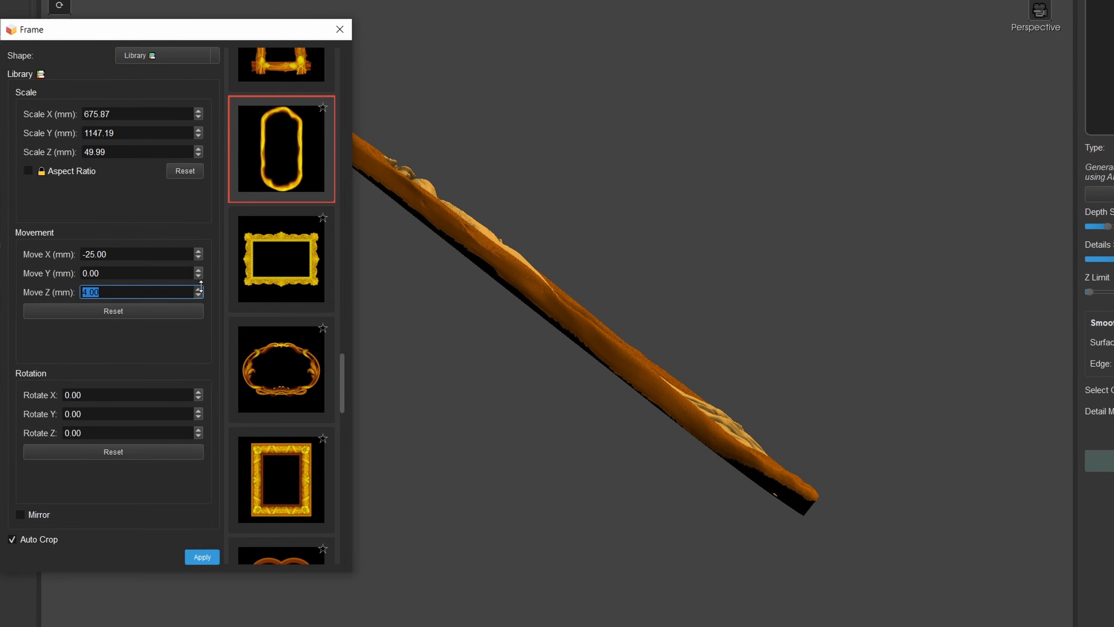
pyautogui.moveTo(201, 285); pyautogui.dragTo(205, 277)
pyautogui.moveTo(607, 388); pyautogui.dragTo(671, 428)
pyautogui.scroll(3, 700, 450)
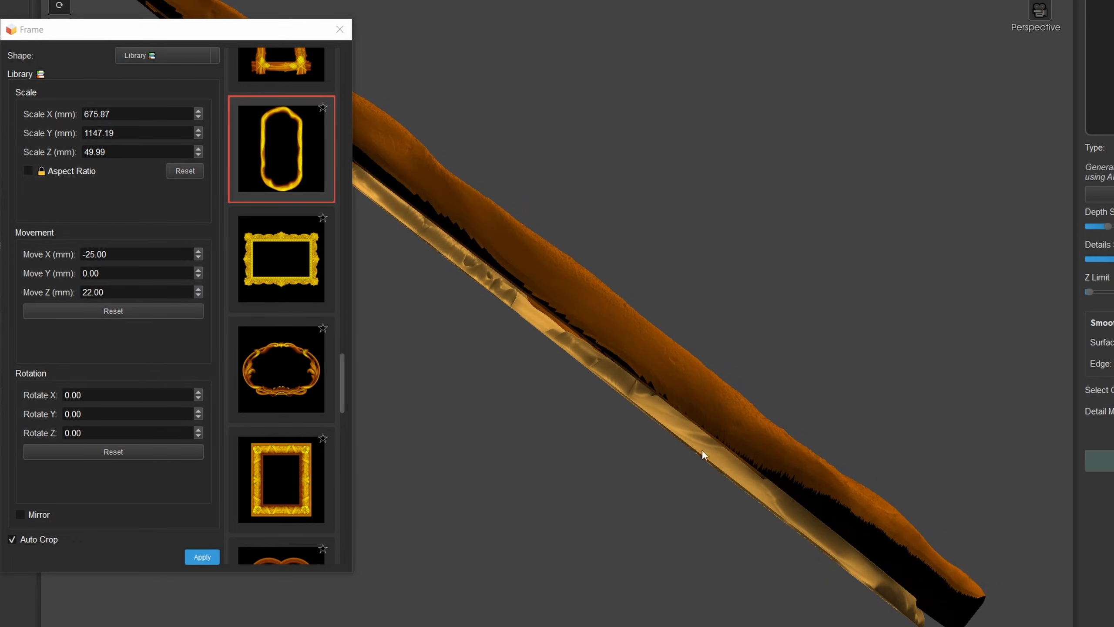
pyautogui.moveTo(729, 470); pyautogui.dragTo(739, 479)
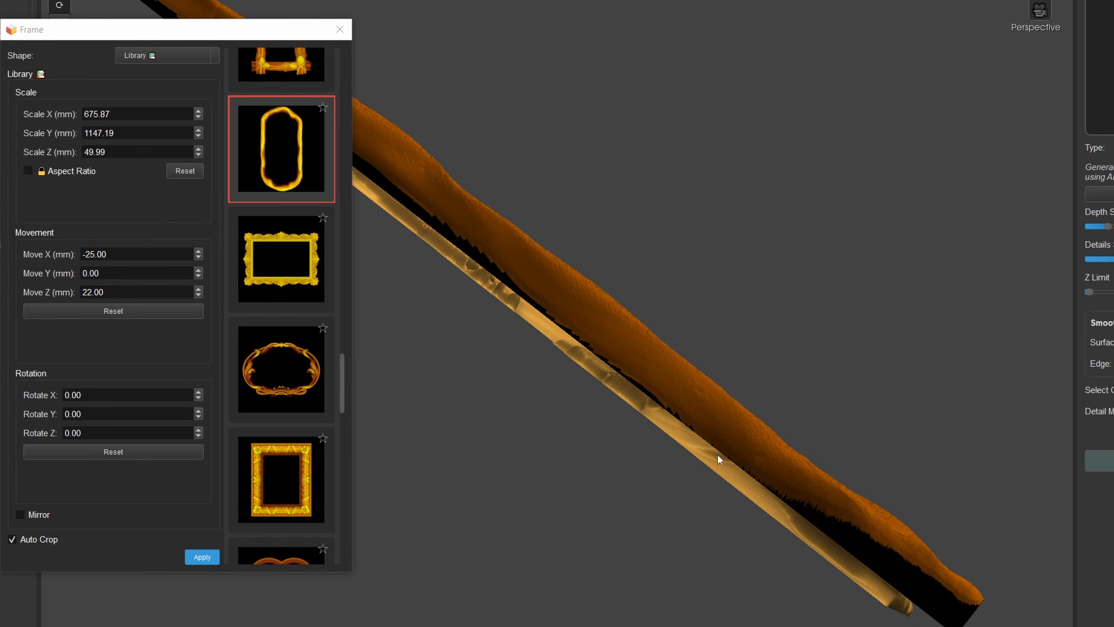
pyautogui.moveTo(718, 458); pyautogui.dragTo(636, 363)
pyautogui.moveTo(646, 305); pyautogui.dragTo(358, 552)
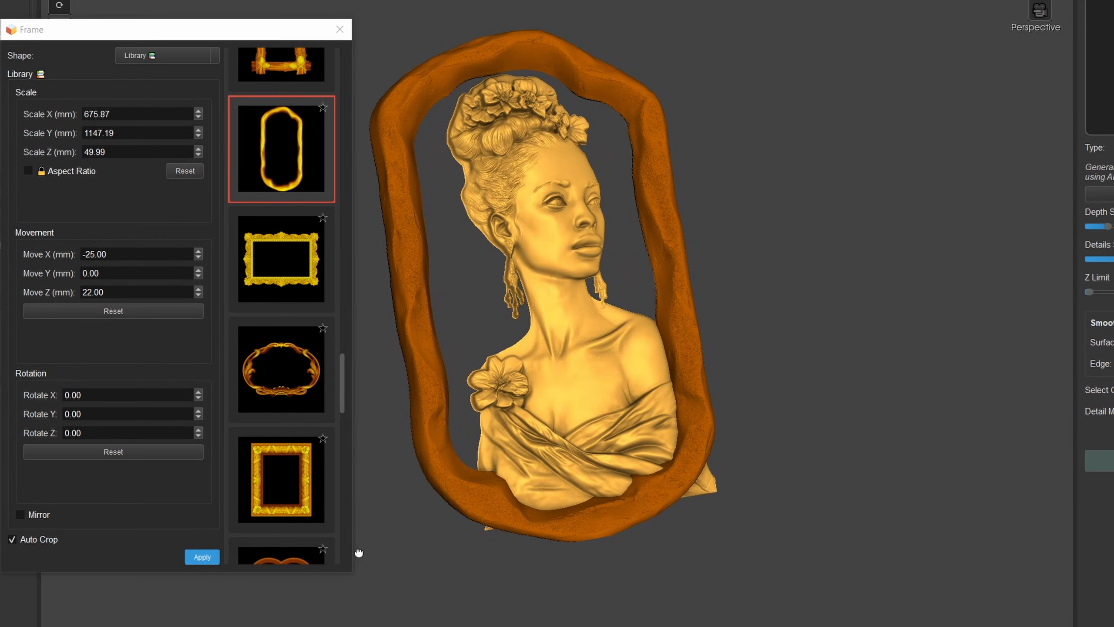
# - Apply the irregular library frame with Auto Crop enabled, close the frame settings and inspect the cropped bust
pyautogui.click(190, 556)
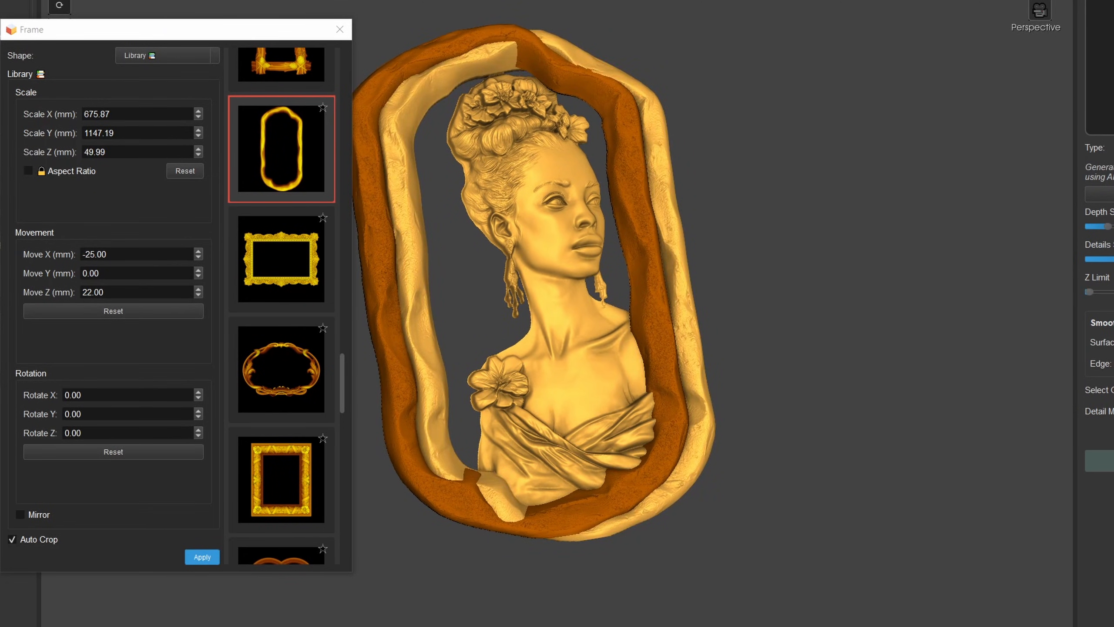
pyautogui.moveTo(452, 248); pyautogui.dragTo(526, 275)
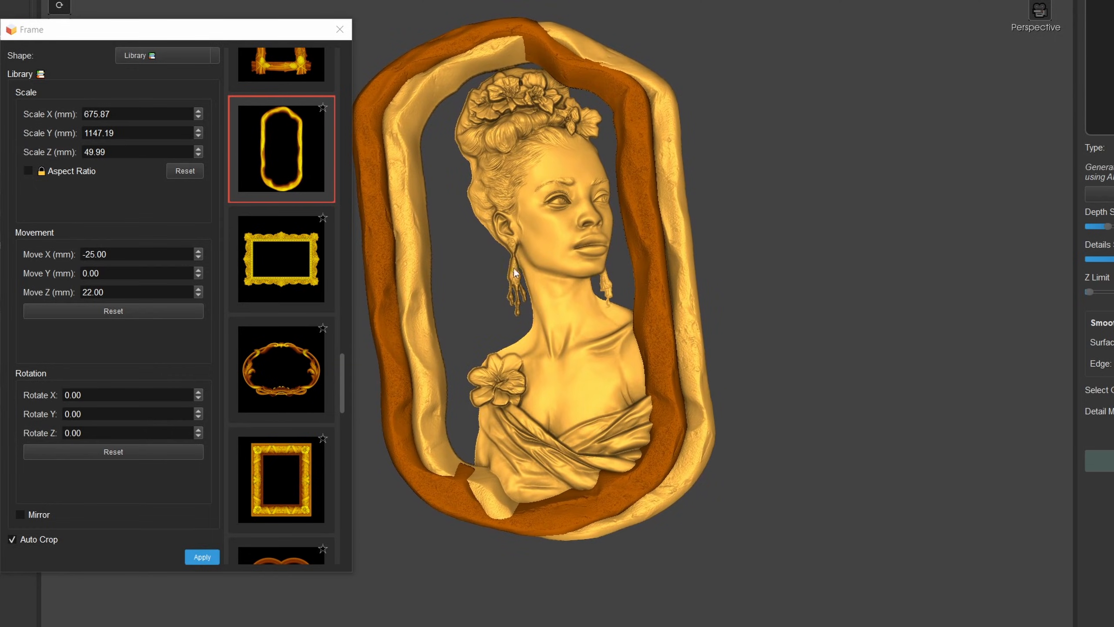
pyautogui.click(338, 30)
pyautogui.moveTo(566, 381); pyautogui.dragTo(460, 408)
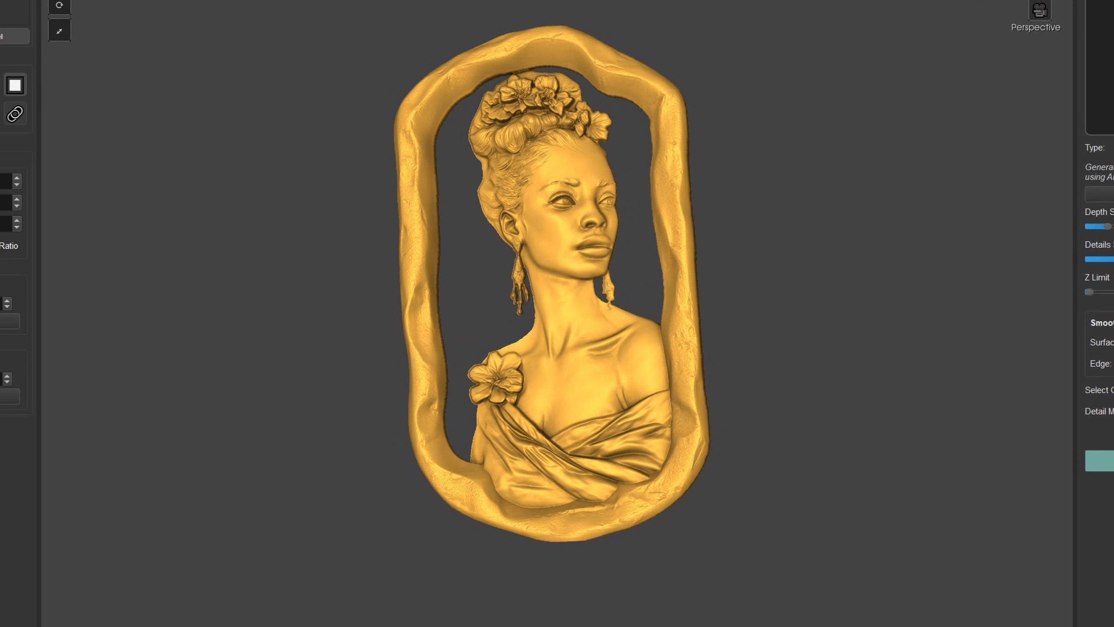
# - Start a plane cut on the framed bust, expand its Add Background options and undo the applied frame
pyautogui.click(1040, 1)
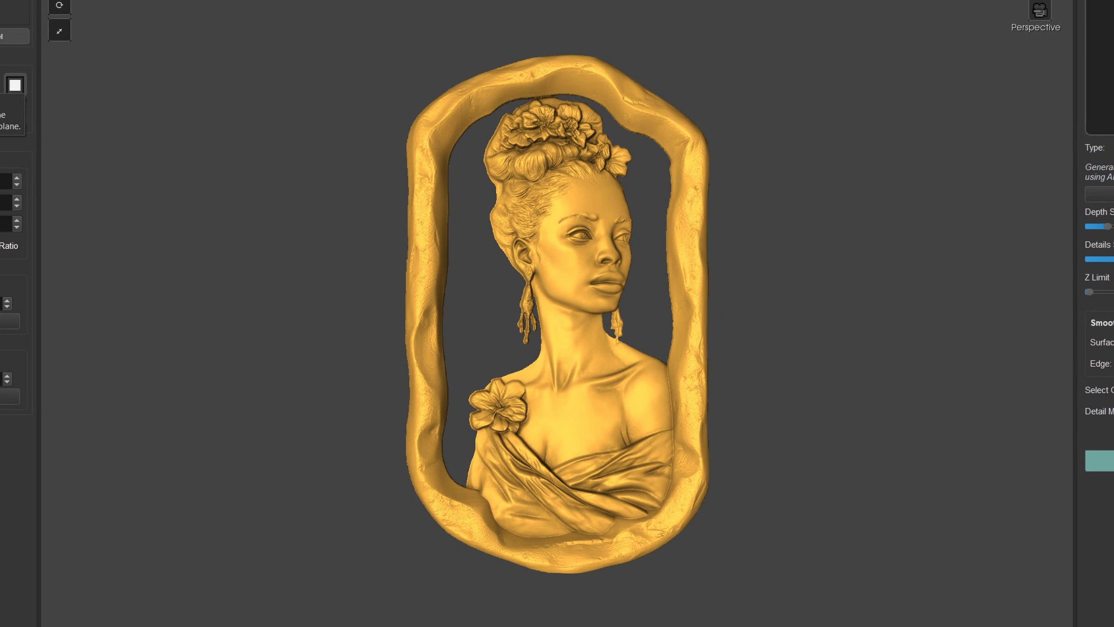
pyautogui.moveTo(429, 372); pyautogui.dragTo(468, 332)
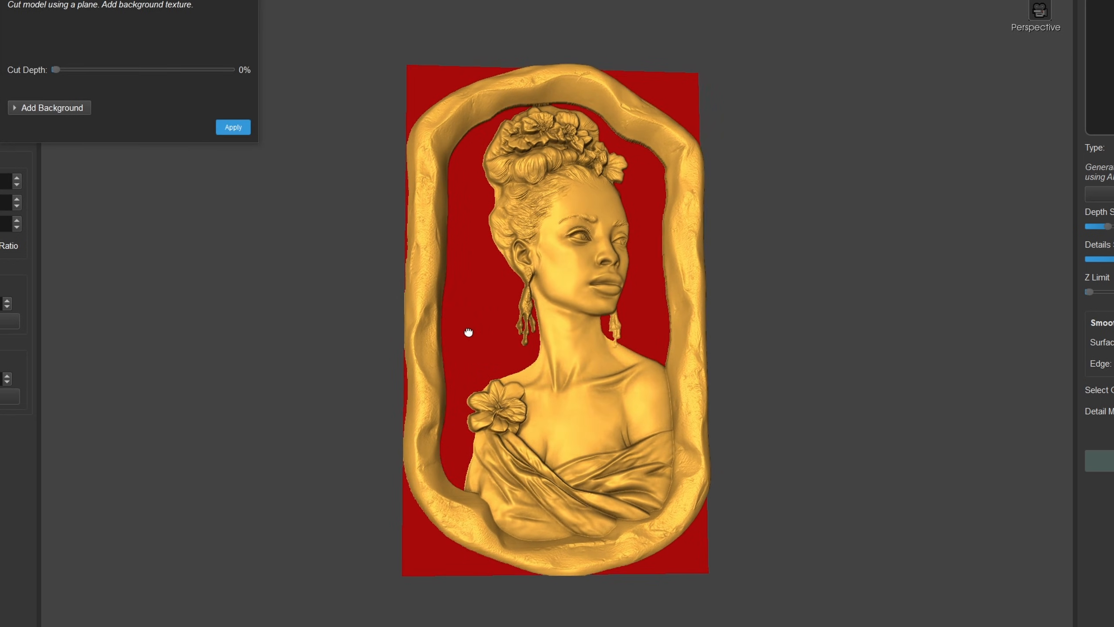
pyautogui.click(50, 108)
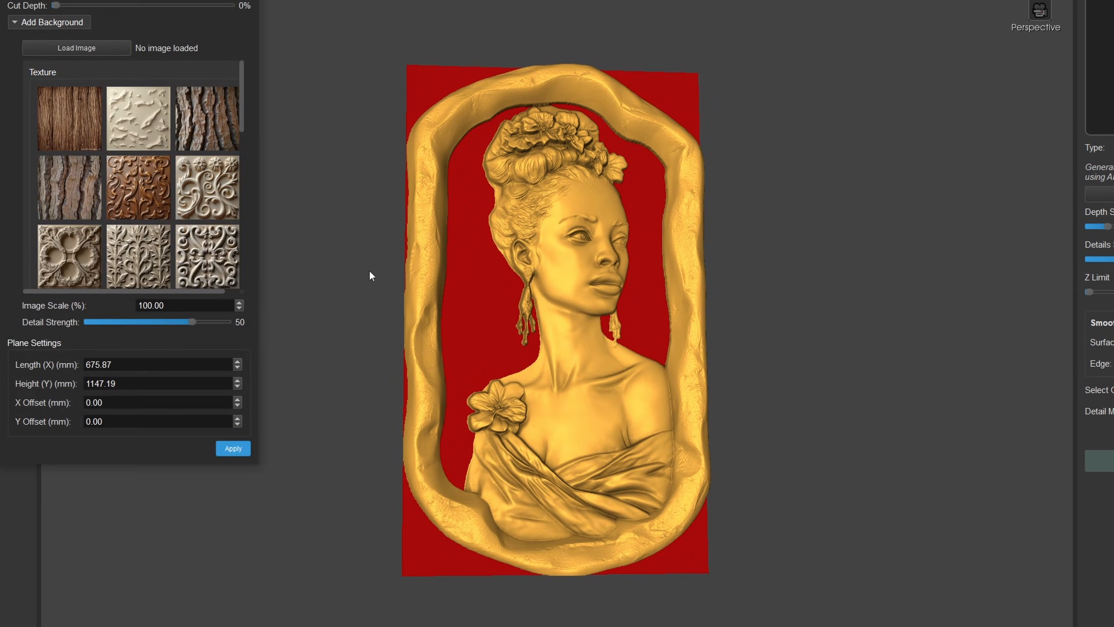
pyautogui.moveTo(435, 298); pyautogui.dragTo(444, 310)
pyautogui.moveTo(527, 75); pyautogui.dragTo(484, 79)
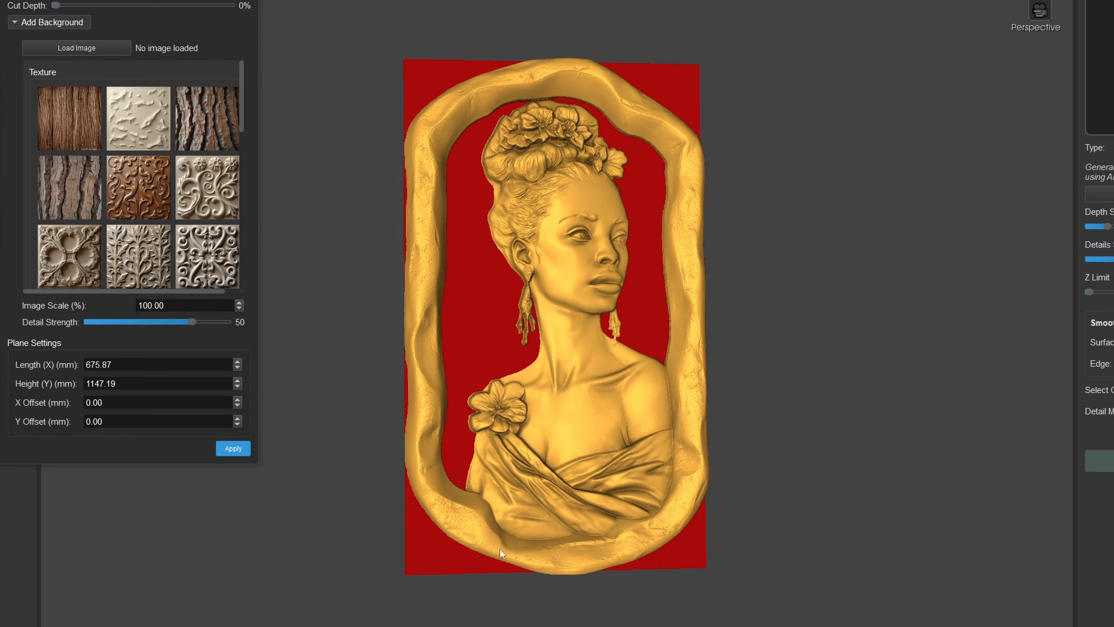
pyautogui.moveTo(409, 482); pyautogui.dragTo(443, 462)
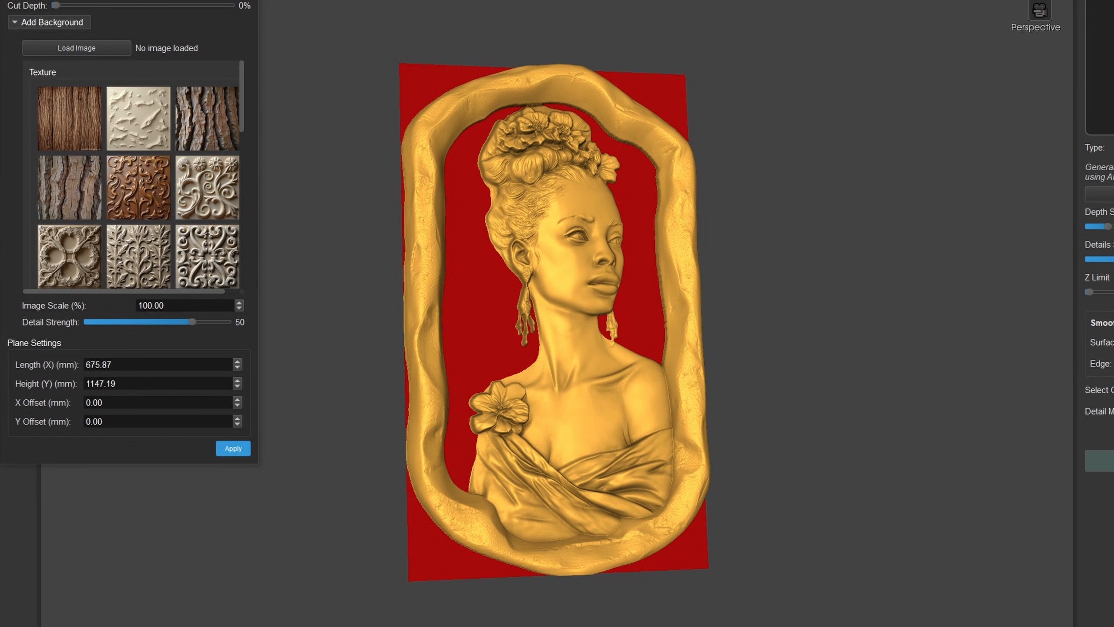
pyautogui.press('Delete')
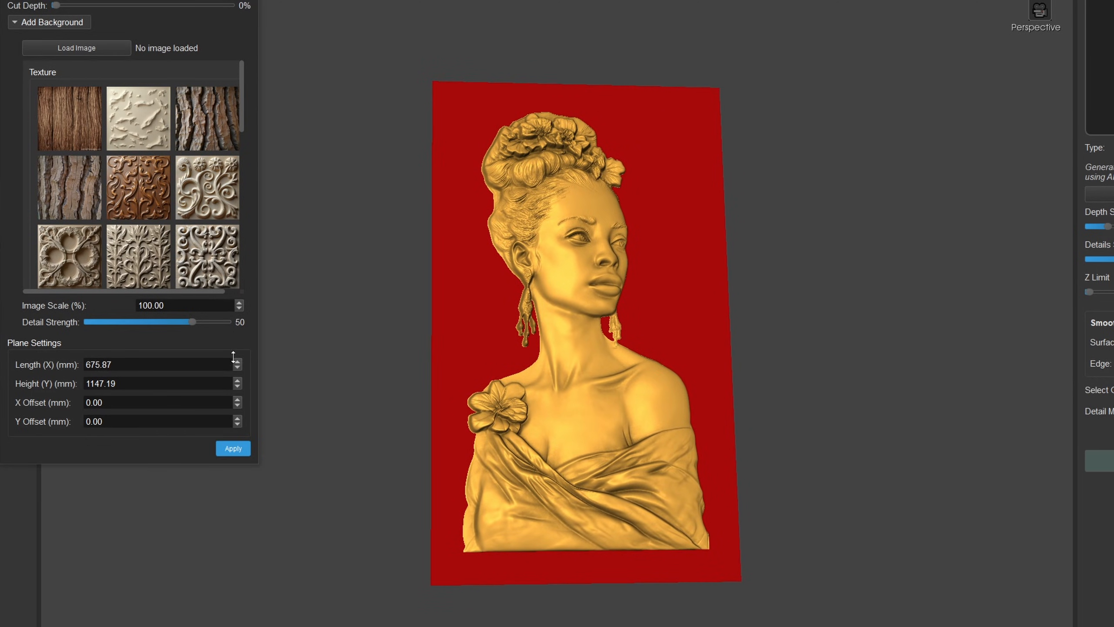
# - Set the background plane's X length to 831.87 mm and apply it behind the bare bust
pyautogui.moveTo(233, 357); pyautogui.dragTo(246, 324)
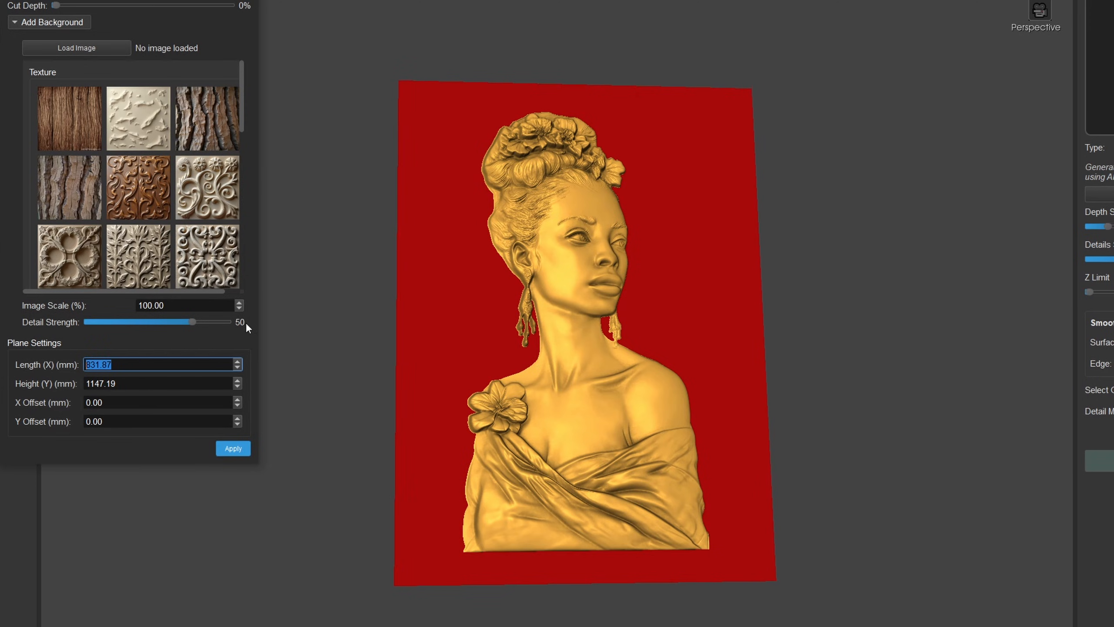
pyautogui.moveTo(491, 362); pyautogui.dragTo(443, 352)
pyautogui.click(236, 449)
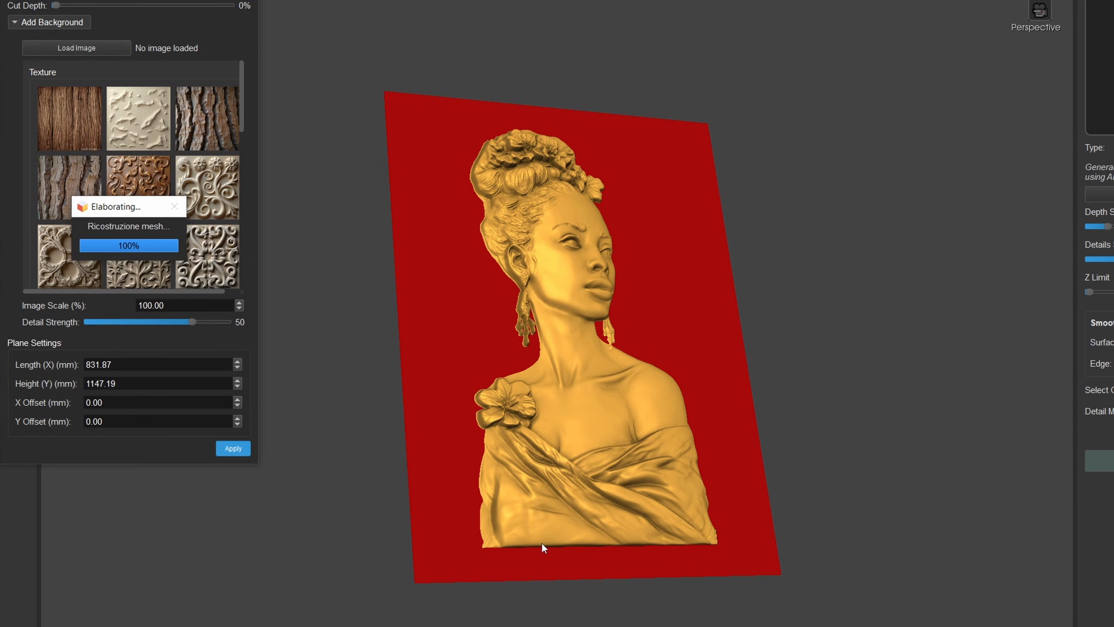
pyautogui.hotkey('ctrl', 'z')
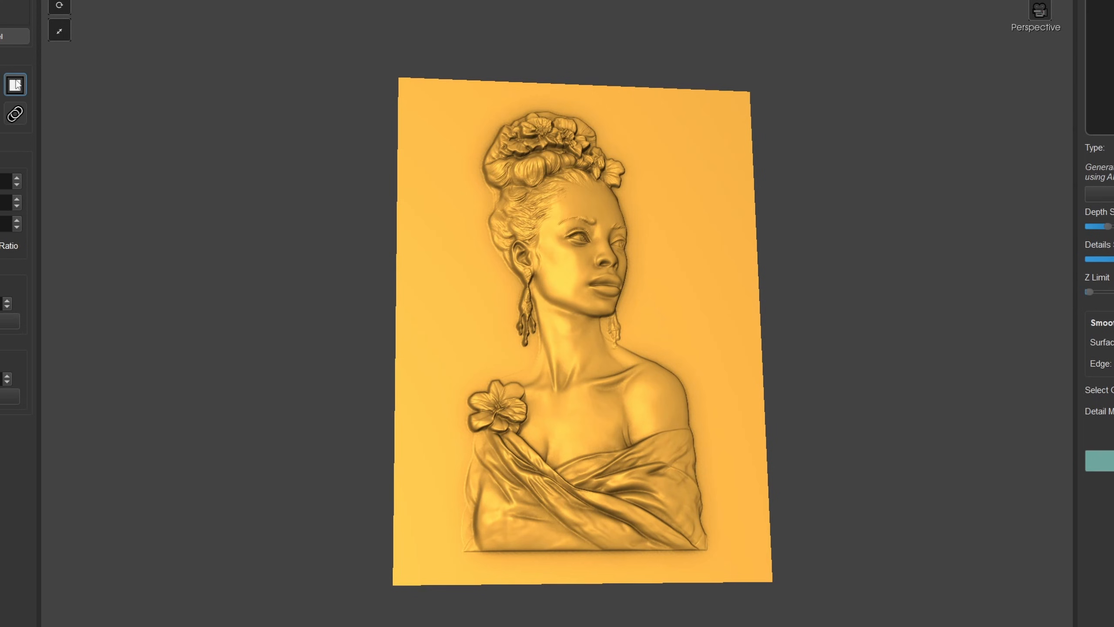
# - Start a new frame around the bust with its background plane, move the settings clear of the side panel and set the shape to Library
pyautogui.click(15, 85)
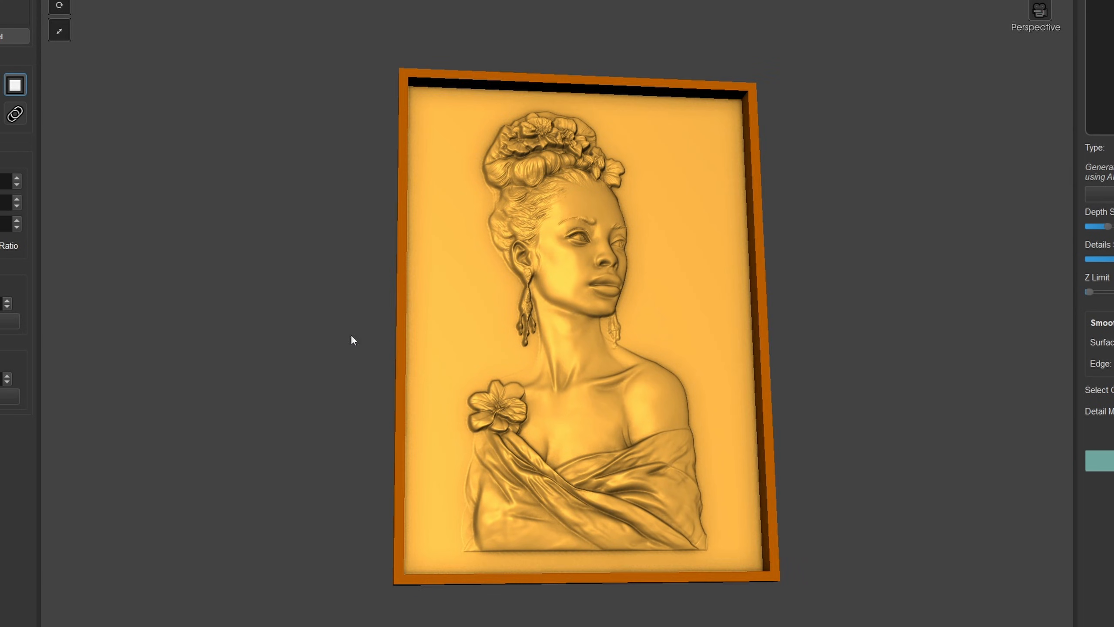
pyautogui.moveTo(9, 35); pyautogui.dragTo(275, 35)
pyautogui.click(277, 60)
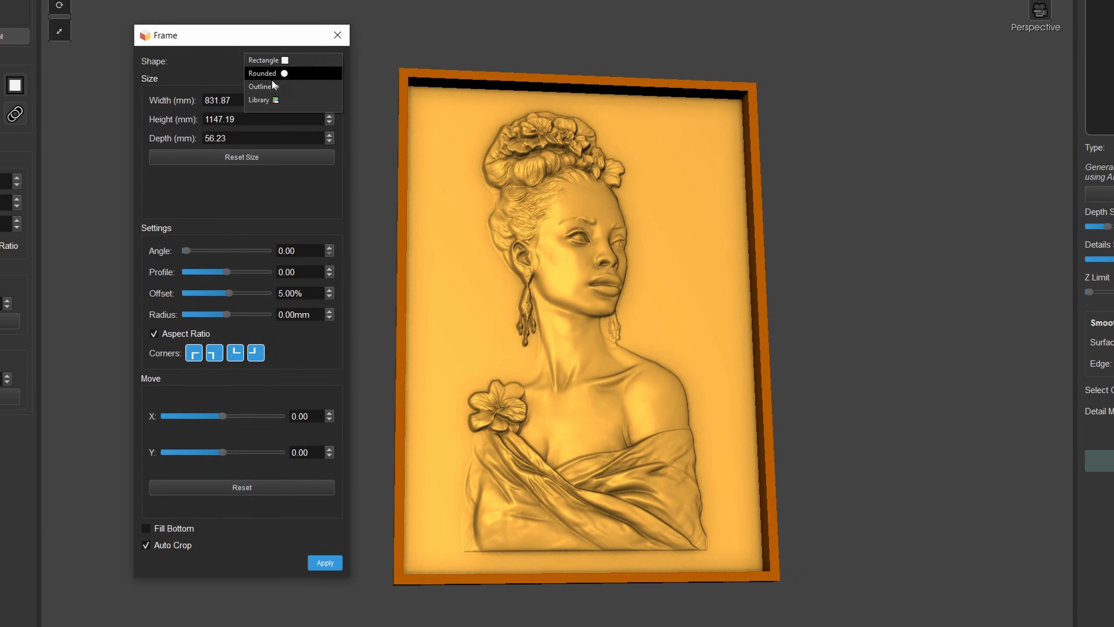
pyautogui.click(260, 101)
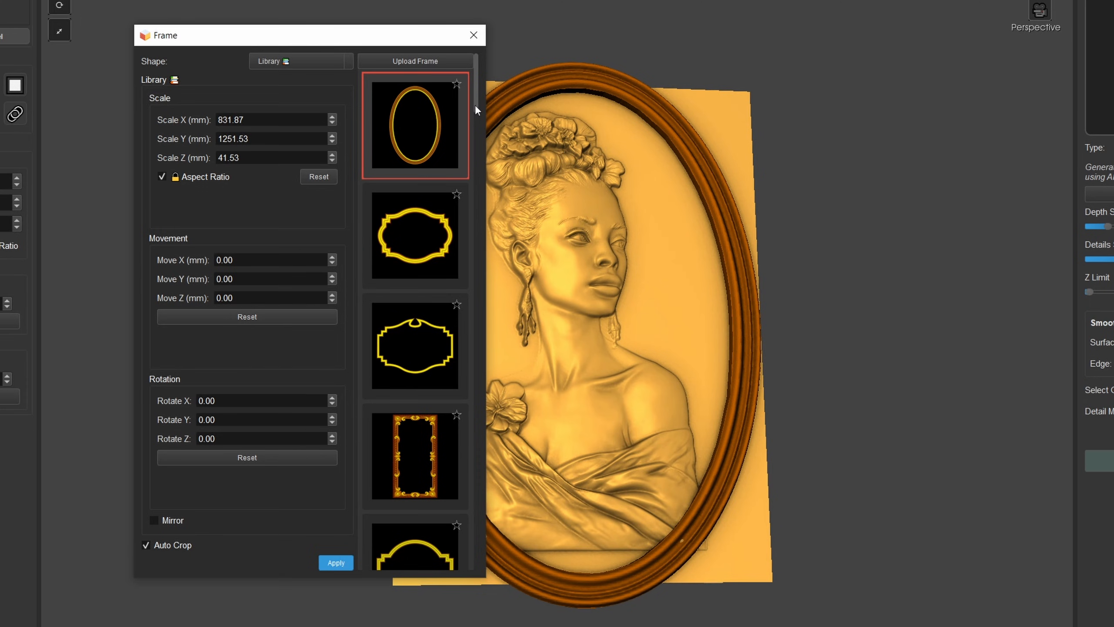
# - Browse the frame library again and select the elongated rounded frame with the irregular edge for the bust with background
pyautogui.moveTo(475, 104); pyautogui.dragTo(467, 213)
pyautogui.click(459, 210)
pyautogui.scroll(-1, 431, 217)
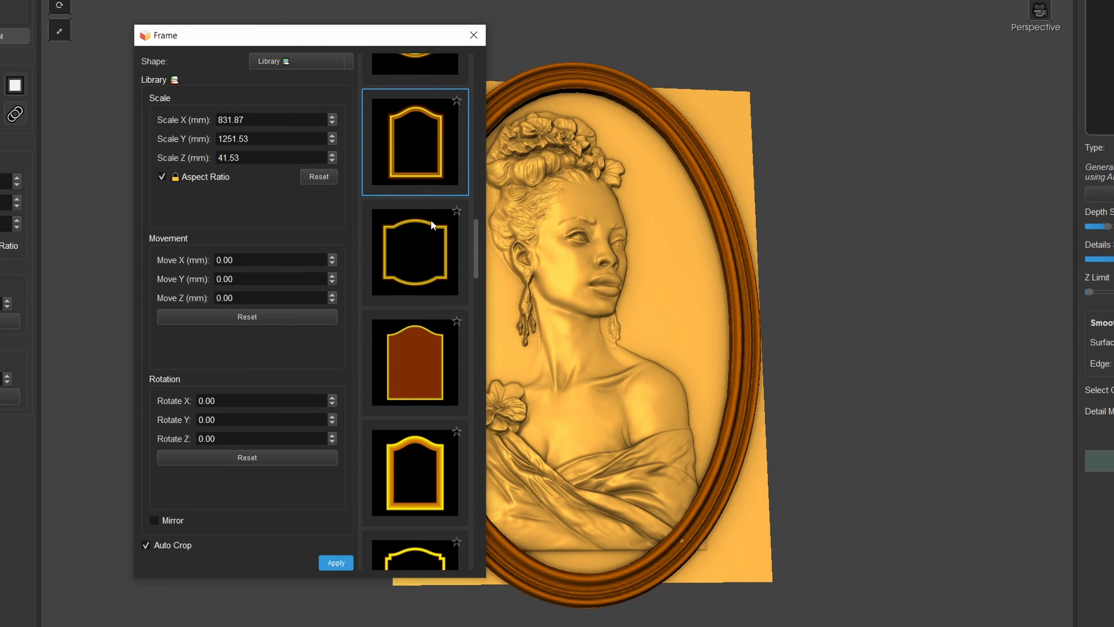
pyautogui.scroll(-10, 430, 220)
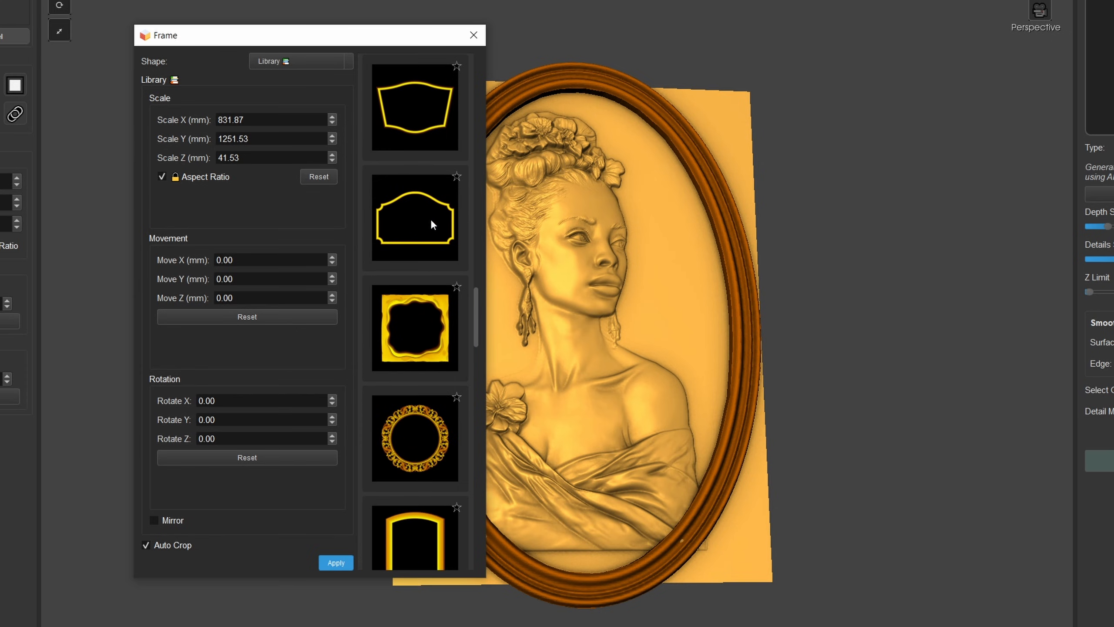
pyautogui.click(281, 60)
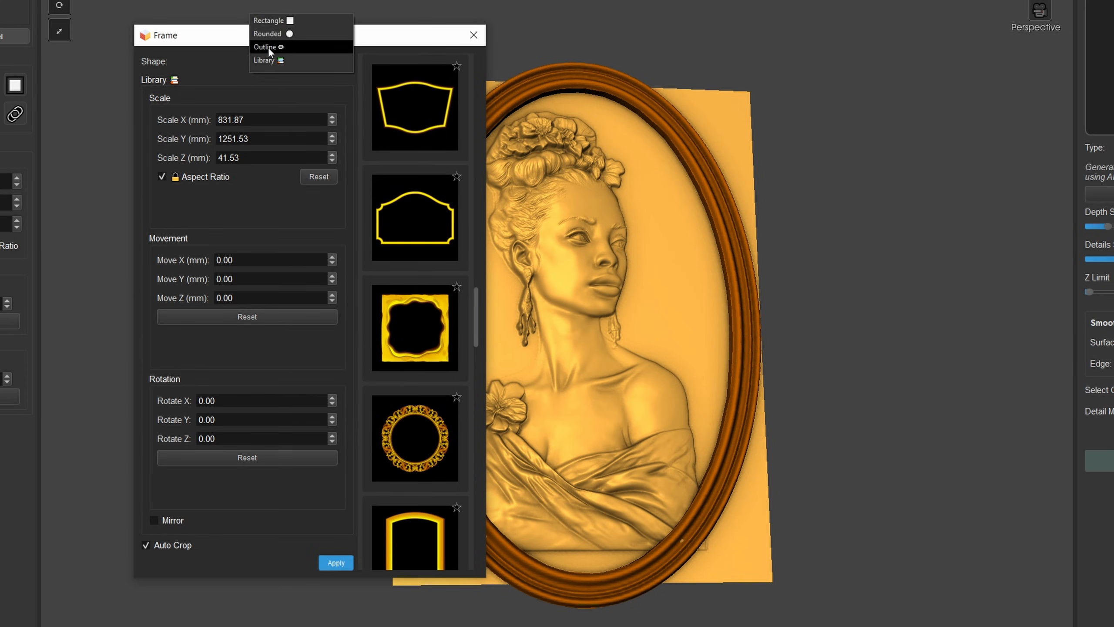
pyautogui.click(267, 60)
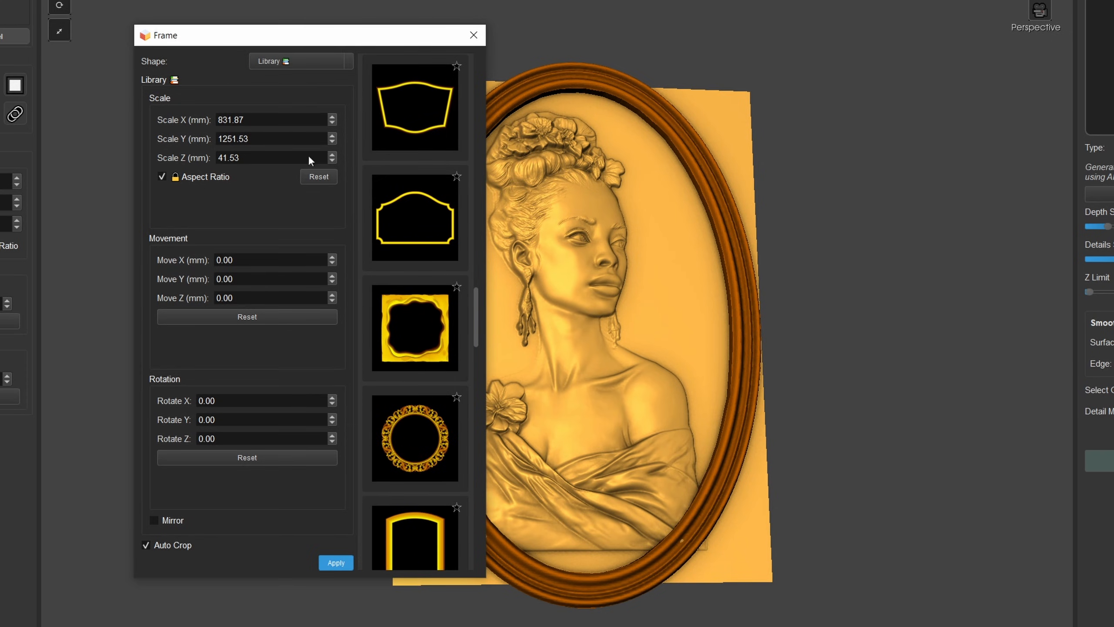
pyautogui.scroll(-10, 419, 256)
pyautogui.click(435, 363)
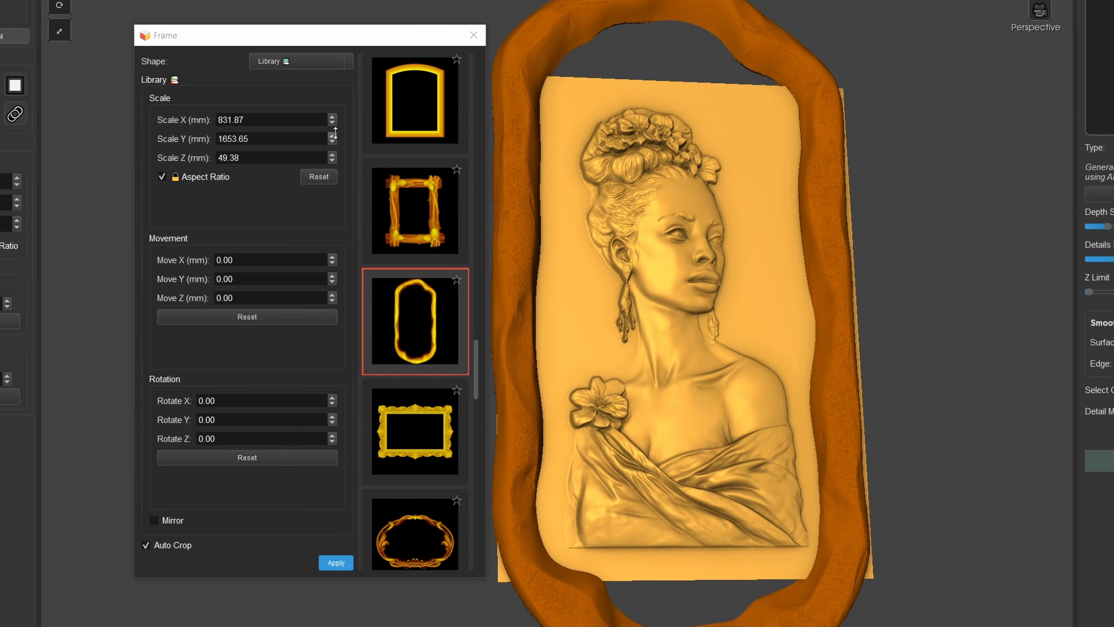
# - Shrink the frame proportionally to 40.01 mm in Z, unlock its aspect ratio and scale X to 751.91 mm and Y to 1211.65 mm
pyautogui.moveTo(332, 138); pyautogui.dragTo(290, 315)
pyautogui.click(189, 174)
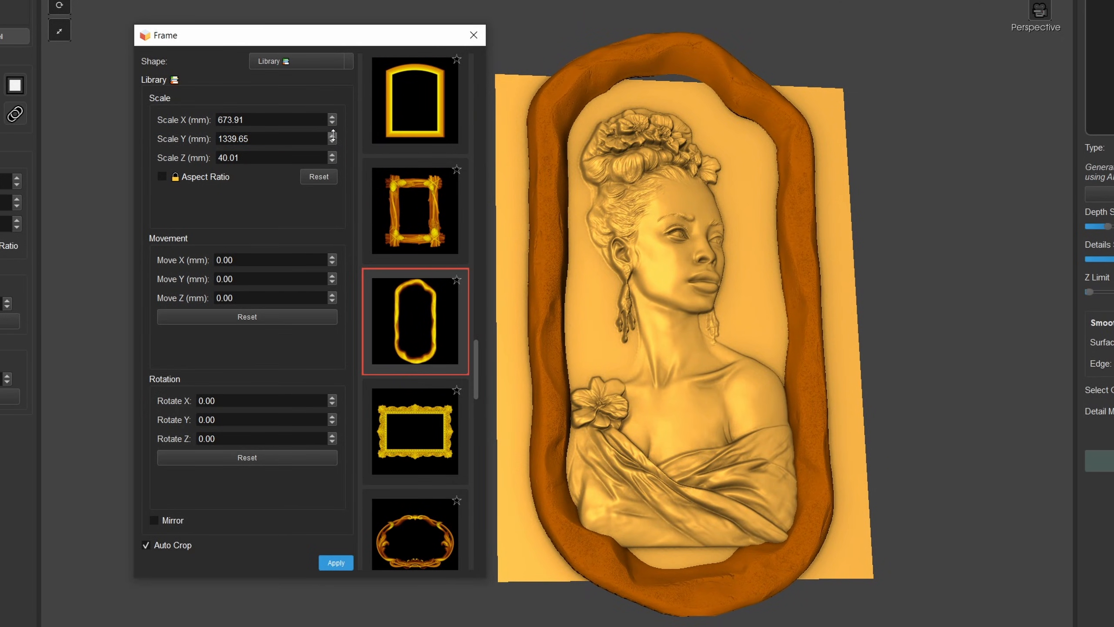
pyautogui.moveTo(332, 139); pyautogui.dragTo(358, 76)
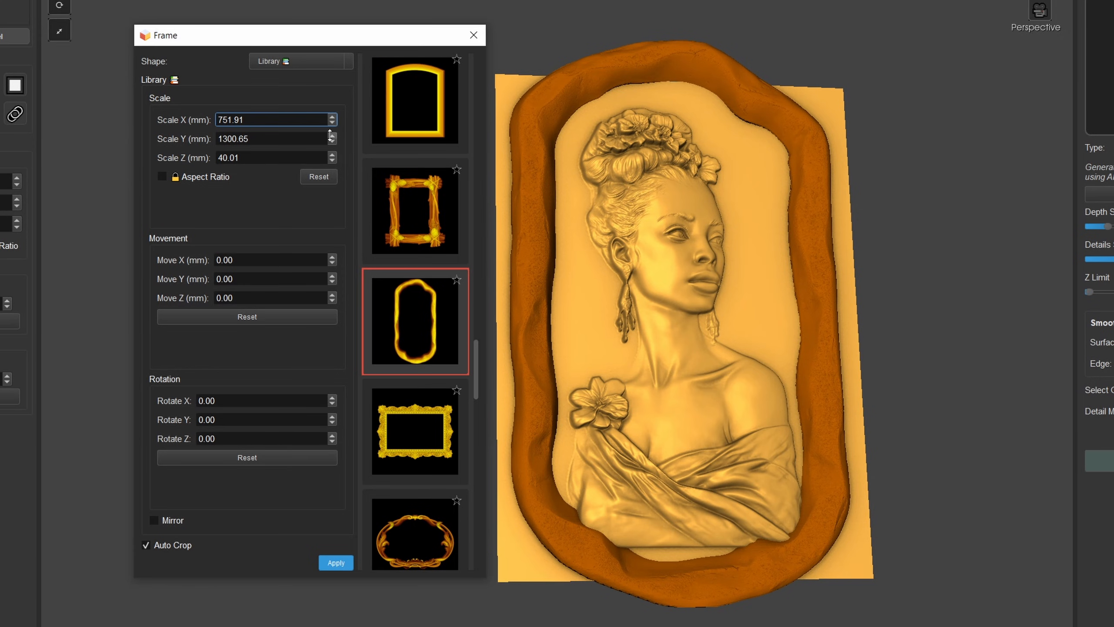
pyautogui.moveTo(332, 139); pyautogui.dragTo(332, 189)
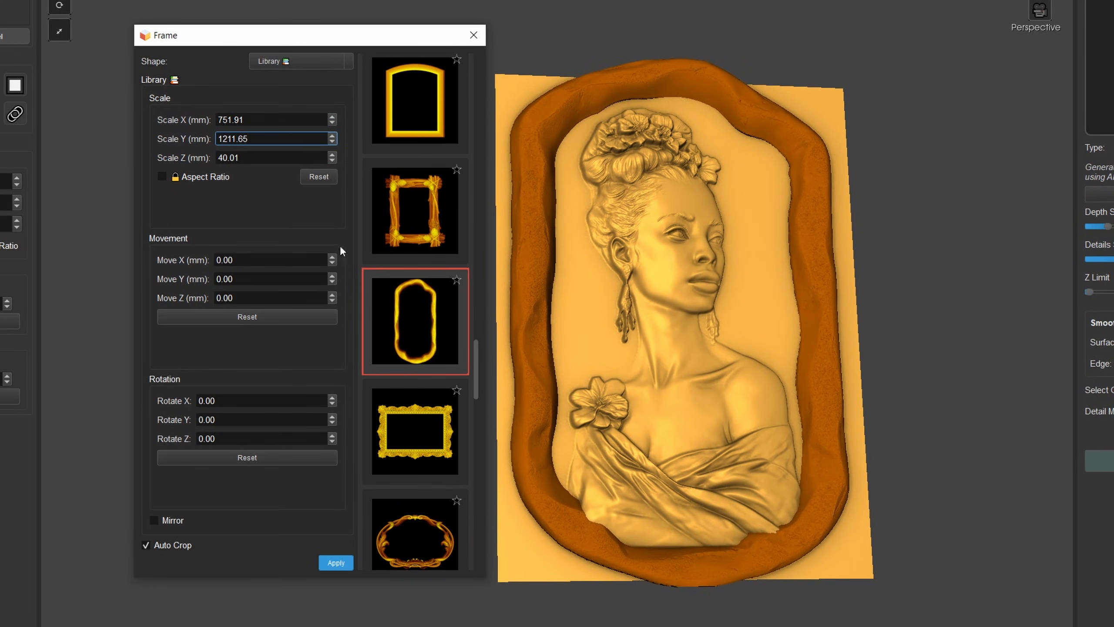
# - Move the frame to 9 mm in Y, checking its fit around the bust's lower edge
pyautogui.scroll(5, 713, 365)
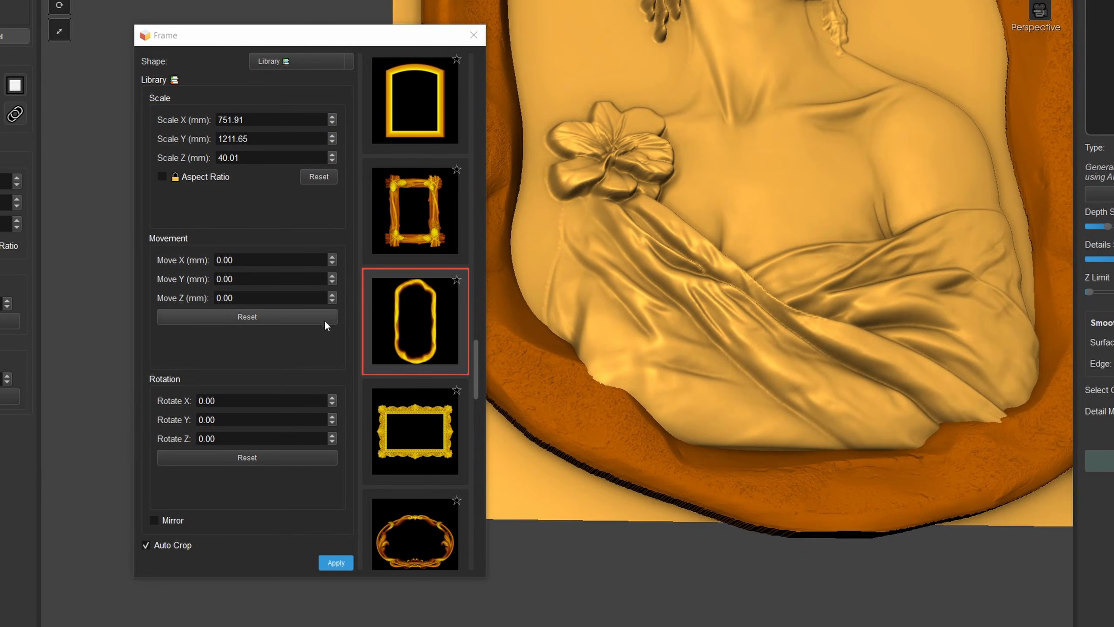
pyautogui.moveTo(334, 273); pyautogui.dragTo(334, 274)
pyautogui.scroll(-5, 728, 288)
pyautogui.moveTo(730, 294); pyautogui.dragTo(693, 307)
pyautogui.moveTo(671, 114); pyautogui.dragTo(657, 237, button='middle')
pyautogui.moveTo(656, 237); pyautogui.dragTo(624, 236)
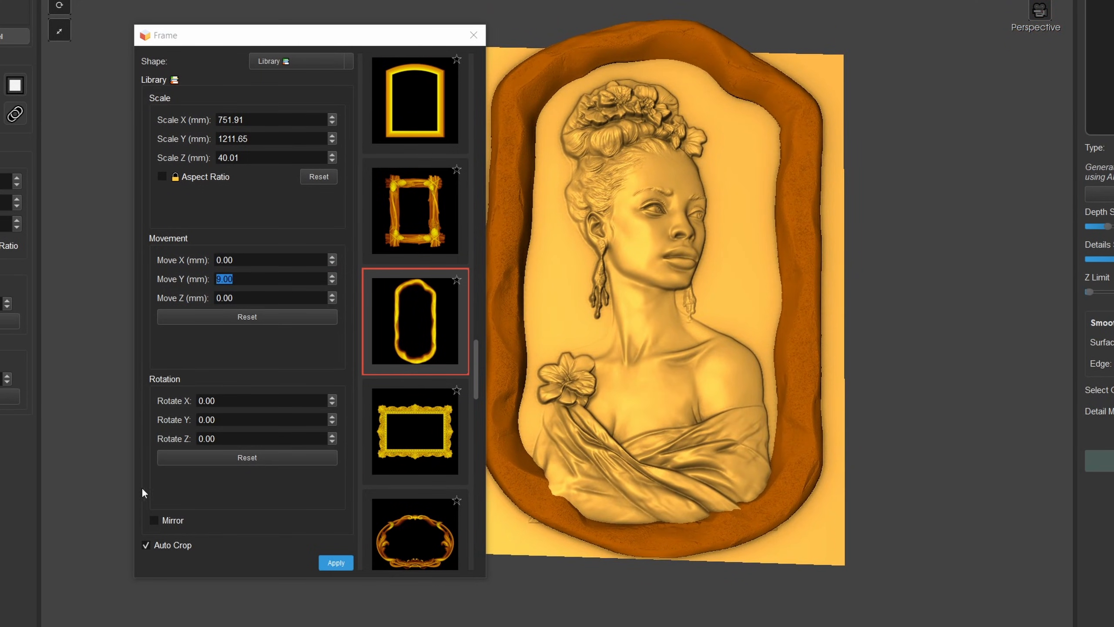
# - Mirror the frame and shift it to -48 mm in X
pyautogui.click(170, 523)
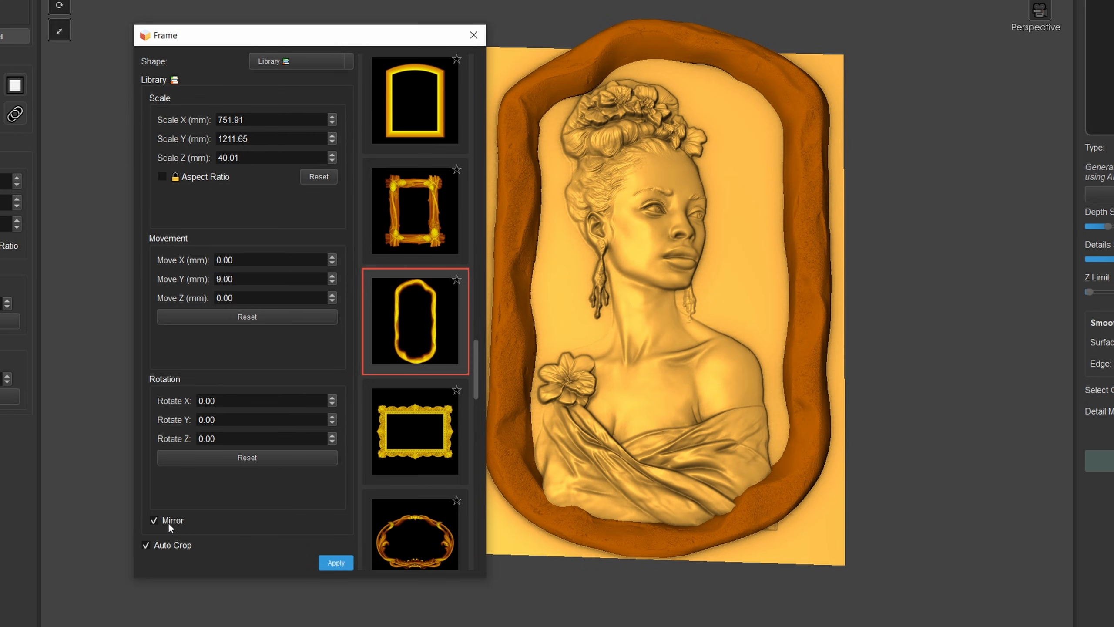
pyautogui.moveTo(533, 316); pyautogui.dragTo(574, 324)
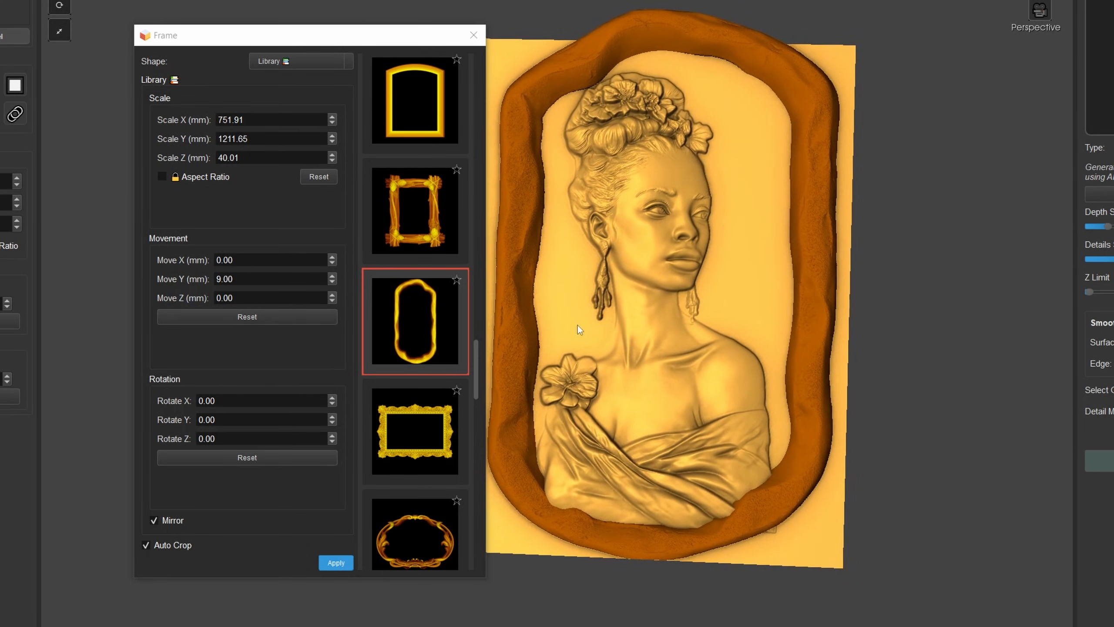
pyautogui.moveTo(574, 324); pyautogui.dragTo(639, 335, button='middle')
pyautogui.moveTo(655, 323); pyautogui.dragTo(636, 340)
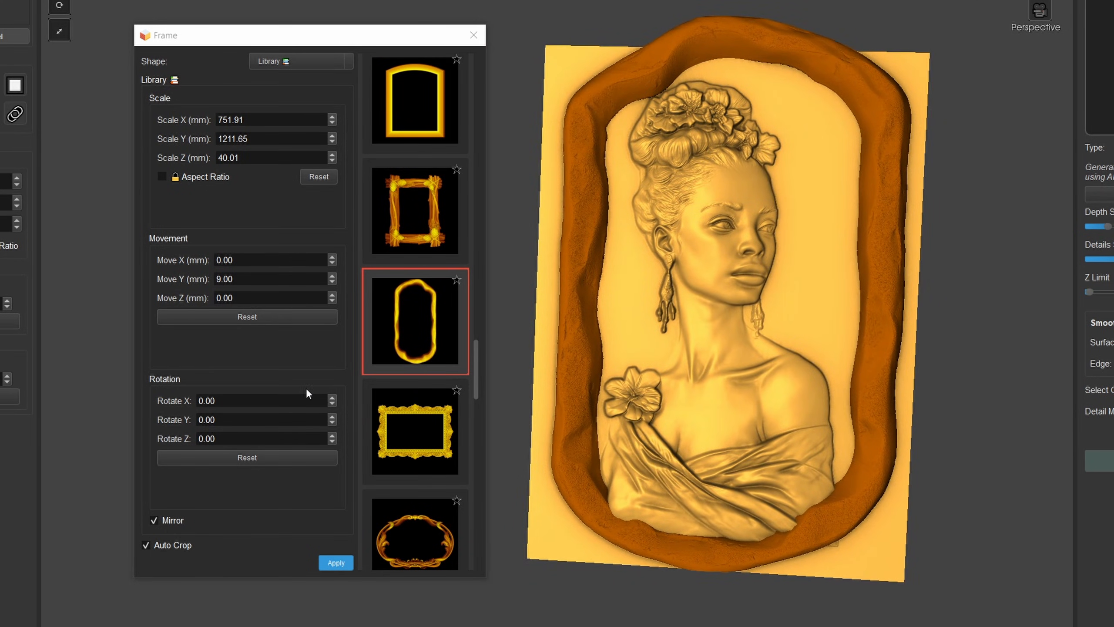
pyautogui.moveTo(332, 262); pyautogui.dragTo(323, 282)
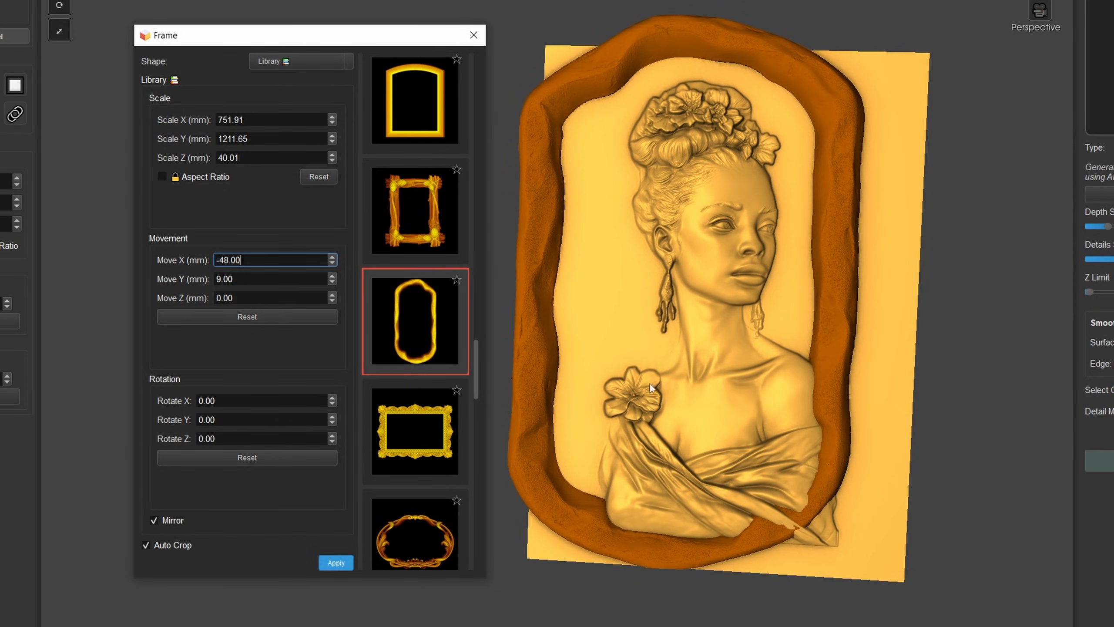
# - Narrow the mirrored frame to 680.91 mm in X and reposition it to -19 mm in X
pyautogui.moveTo(652, 389); pyautogui.dragTo(666, 369)
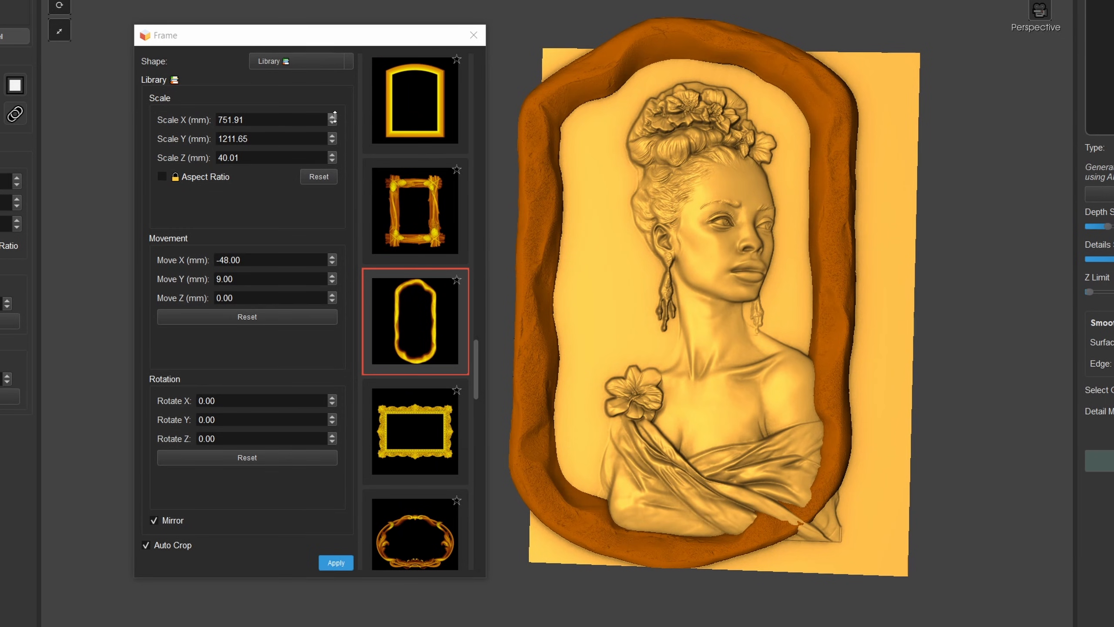
pyautogui.moveTo(334, 117); pyautogui.dragTo(332, 158)
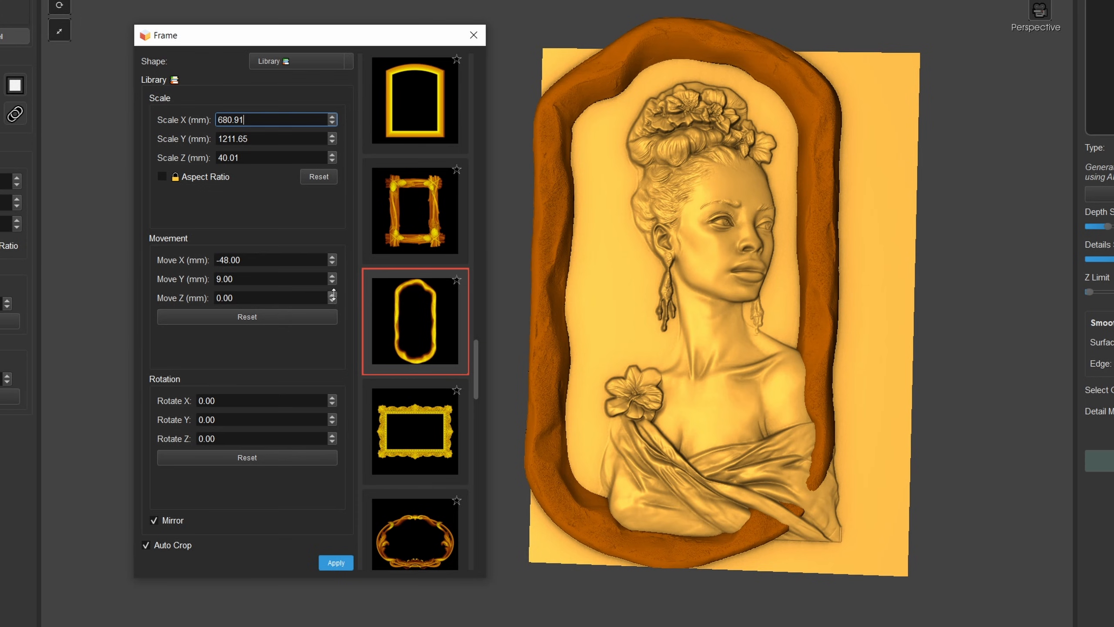
pyautogui.moveTo(335, 260); pyautogui.dragTo(334, 244)
# - Set the frame's Z scale to 55.01 mm and its Z movement to 16 mm, and apply it with Auto Crop
pyautogui.moveTo(682, 325); pyautogui.dragTo(917, 202)
pyautogui.moveTo(332, 159); pyautogui.dragTo(331, 155)
pyautogui.click(333, 293)
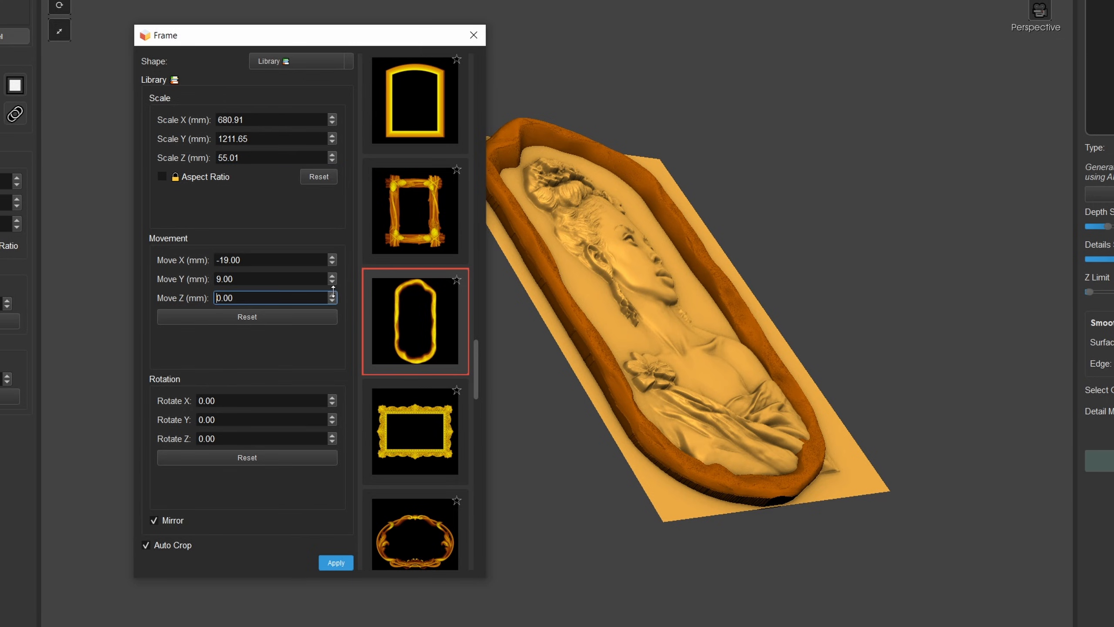
pyautogui.moveTo(333, 292); pyautogui.dragTo(333, 289)
pyautogui.moveTo(666, 336); pyautogui.dragTo(310, 145)
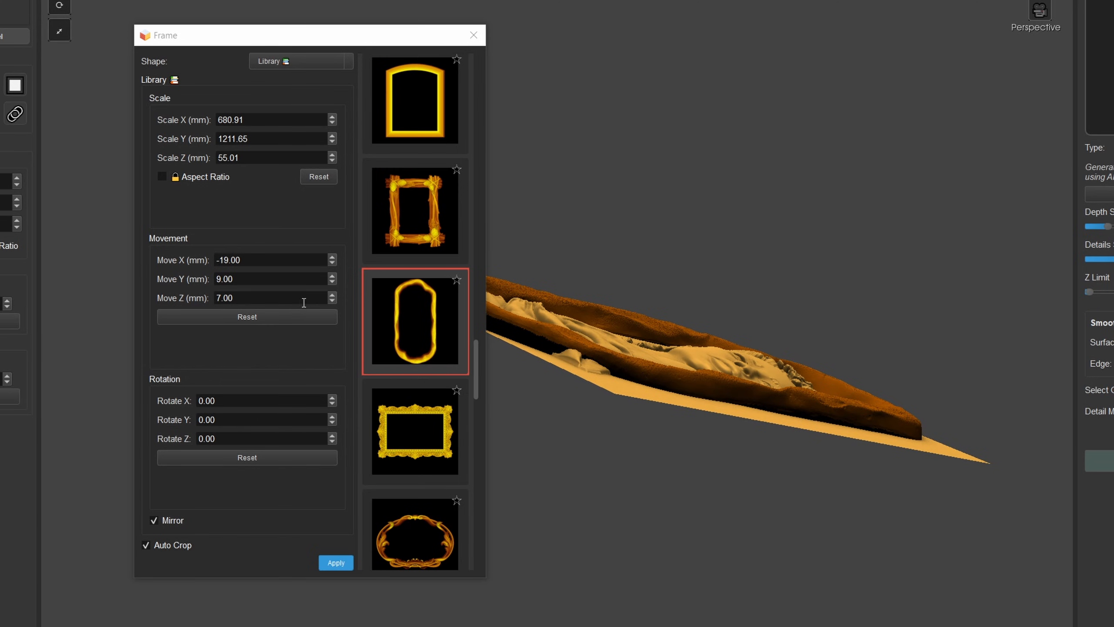
pyautogui.click(332, 294)
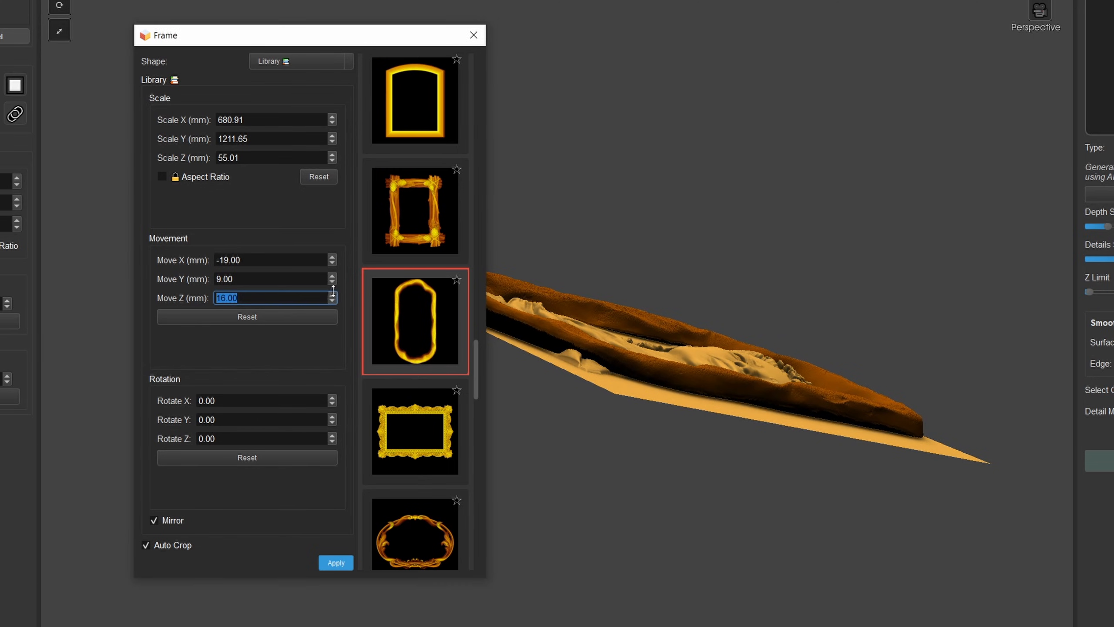
pyautogui.moveTo(666, 372); pyautogui.dragTo(821, 494)
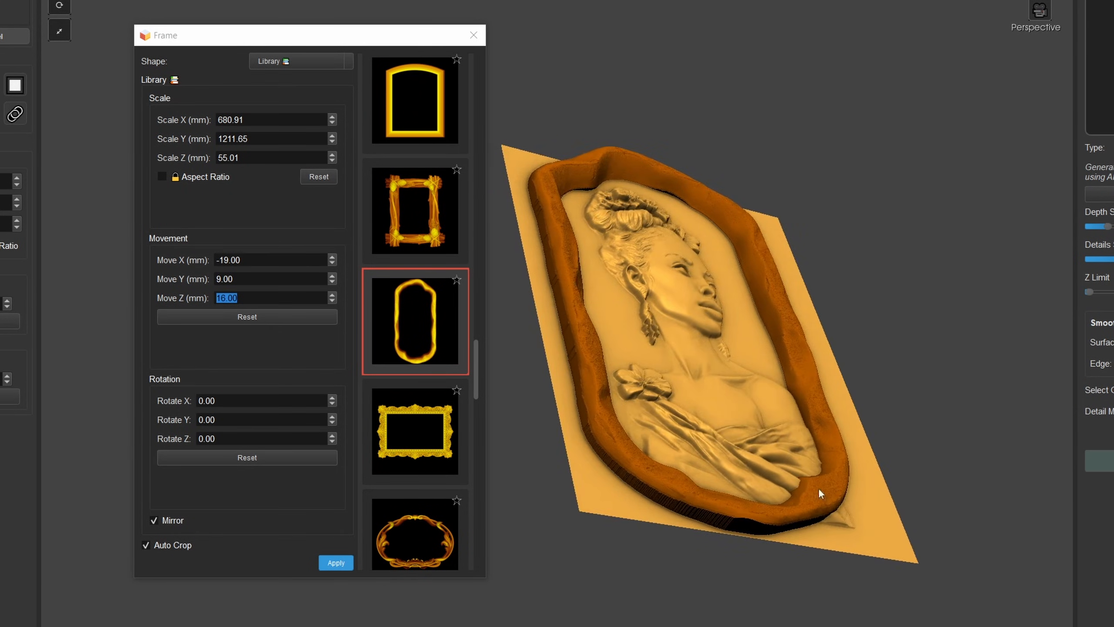
pyautogui.click(336, 563)
pyautogui.click(474, 35)
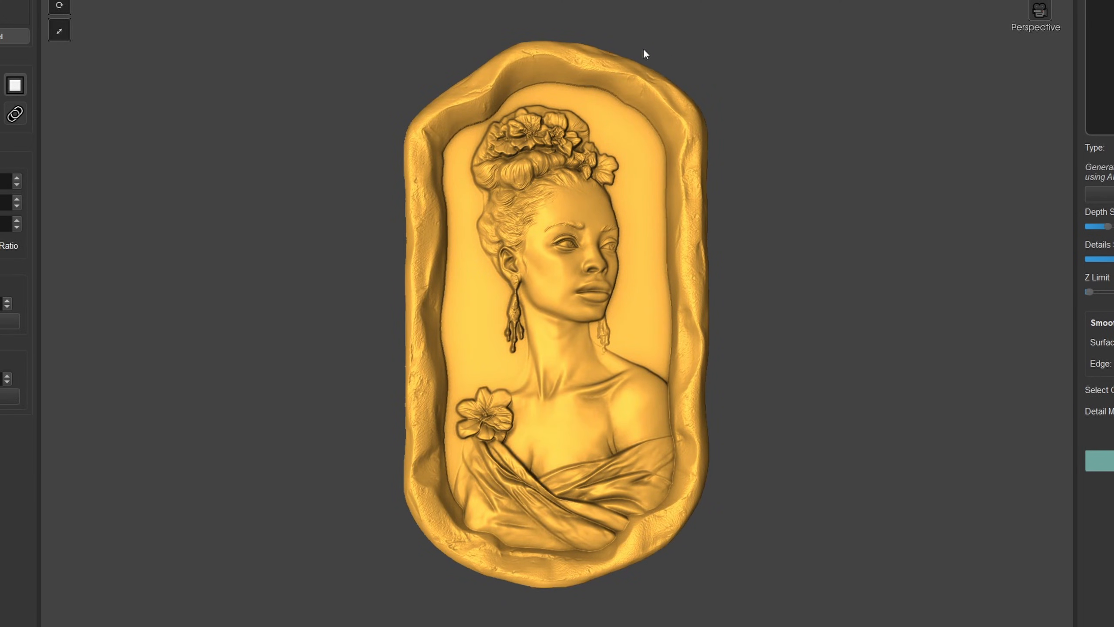
# - Examine the outer rim of the auto-cropped framed bust up close
pyautogui.moveTo(497, 430); pyautogui.dragTo(478, 416)
pyautogui.moveTo(538, 252); pyautogui.dragTo(494, 254)
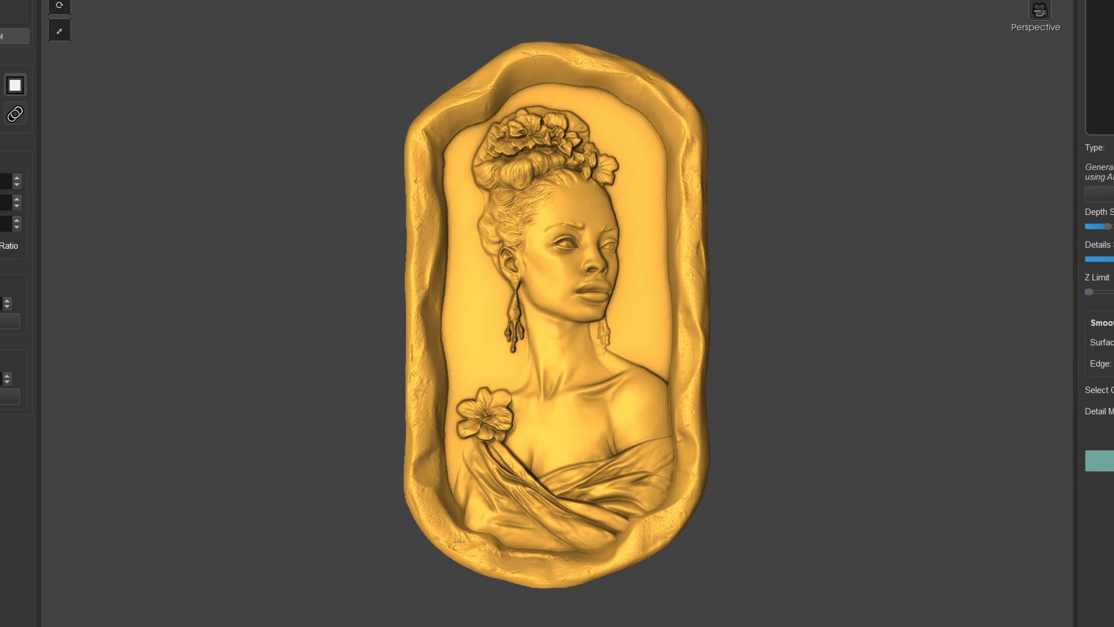
pyautogui.moveTo(700, 166); pyautogui.dragTo(578, 247, button='middle')
pyautogui.scroll(5, 583, 252)
pyautogui.moveTo(604, 341); pyautogui.dragTo(597, 172)
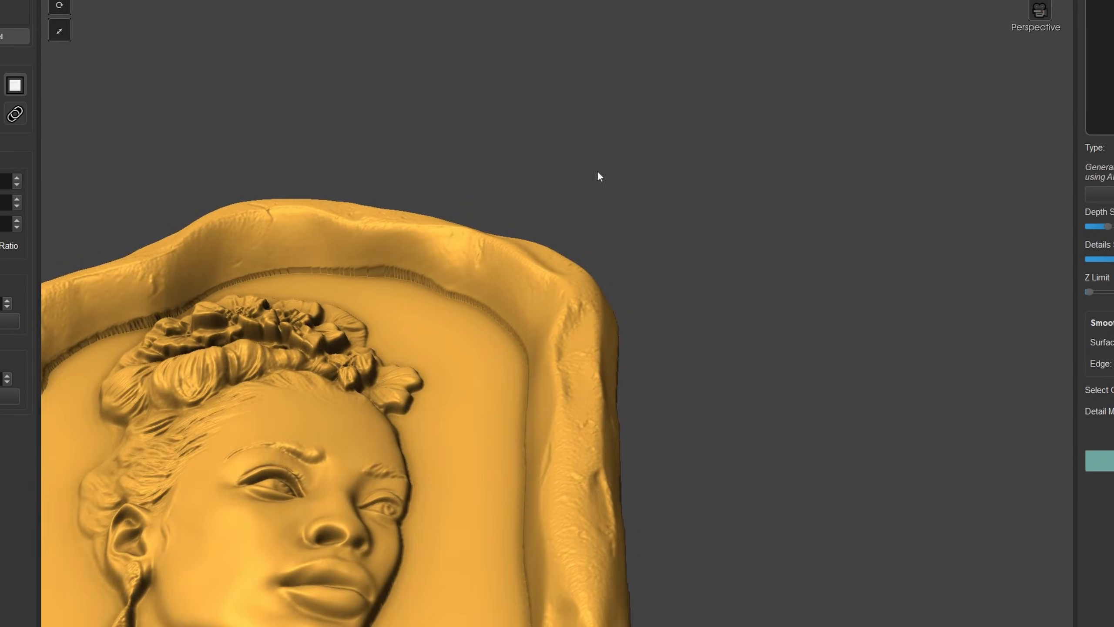
pyautogui.scroll(4, 603, 259)
pyautogui.moveTo(621, 335); pyautogui.dragTo(627, 215)
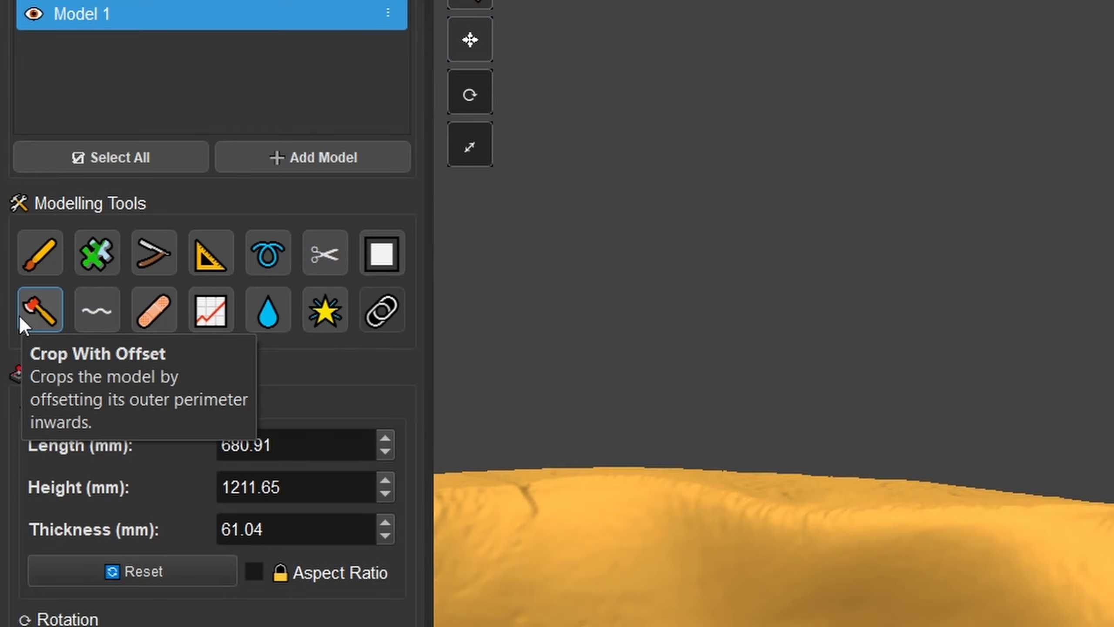
# - Crop the framed bust's outer perimeter inward with Crop With Offset at 21.81 mm
pyautogui.click(25, 318)
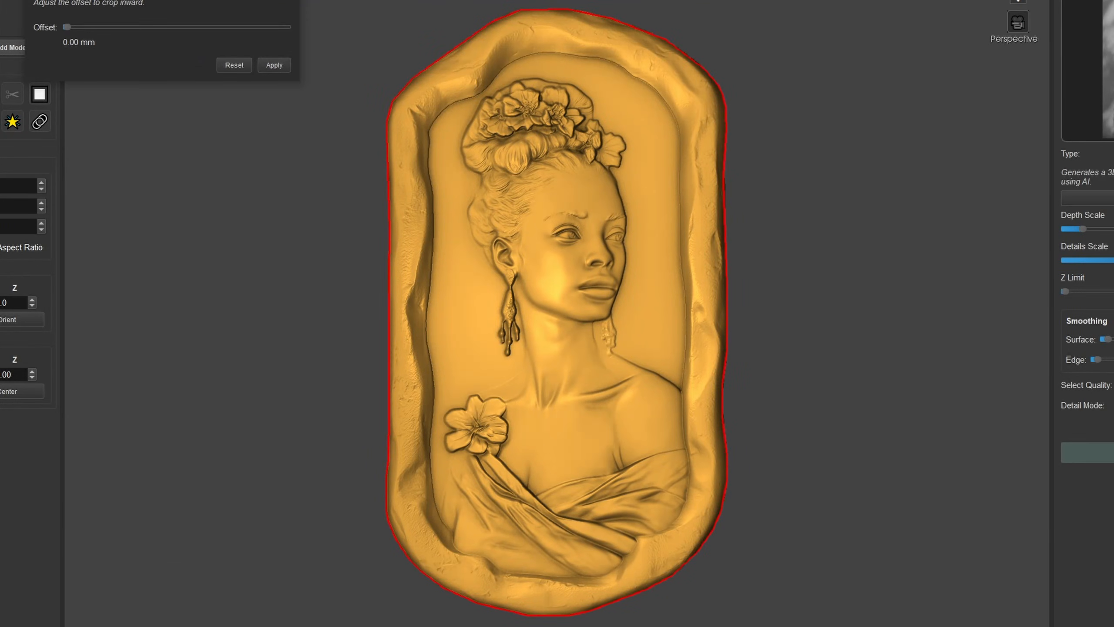
pyautogui.moveTo(665, 9); pyautogui.dragTo(702, 442)
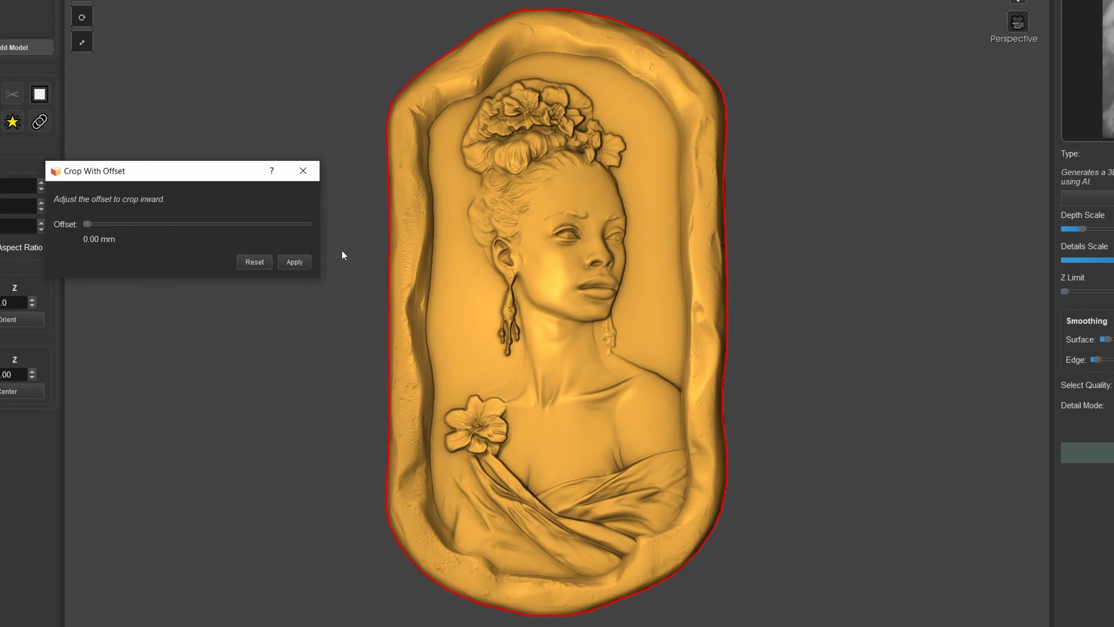
pyautogui.moveTo(87, 224); pyautogui.dragTo(114, 230)
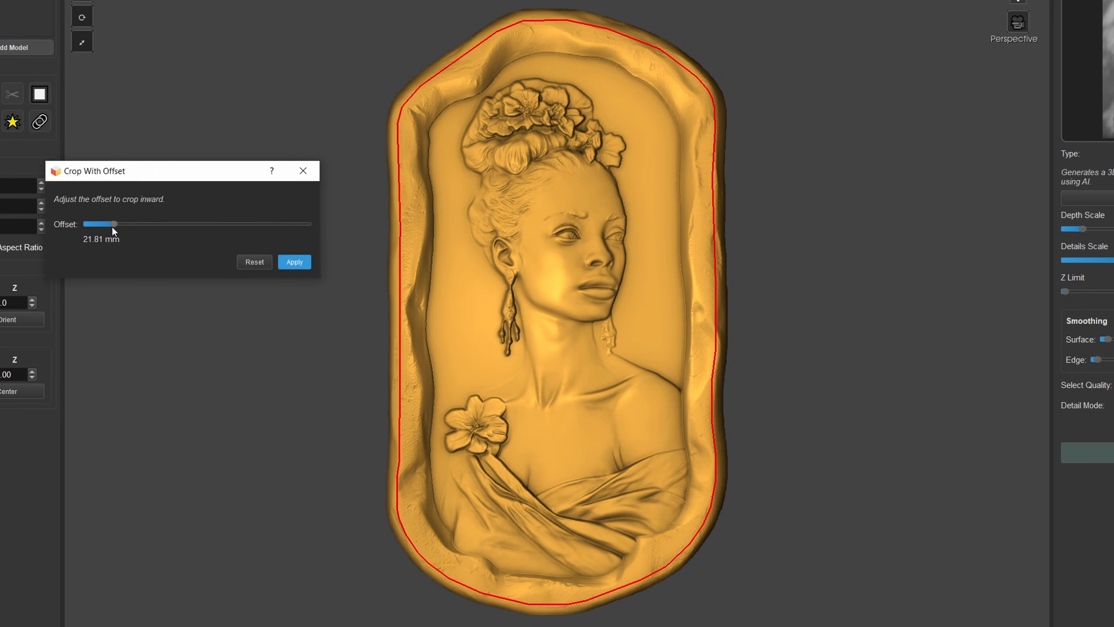
pyautogui.click(292, 264)
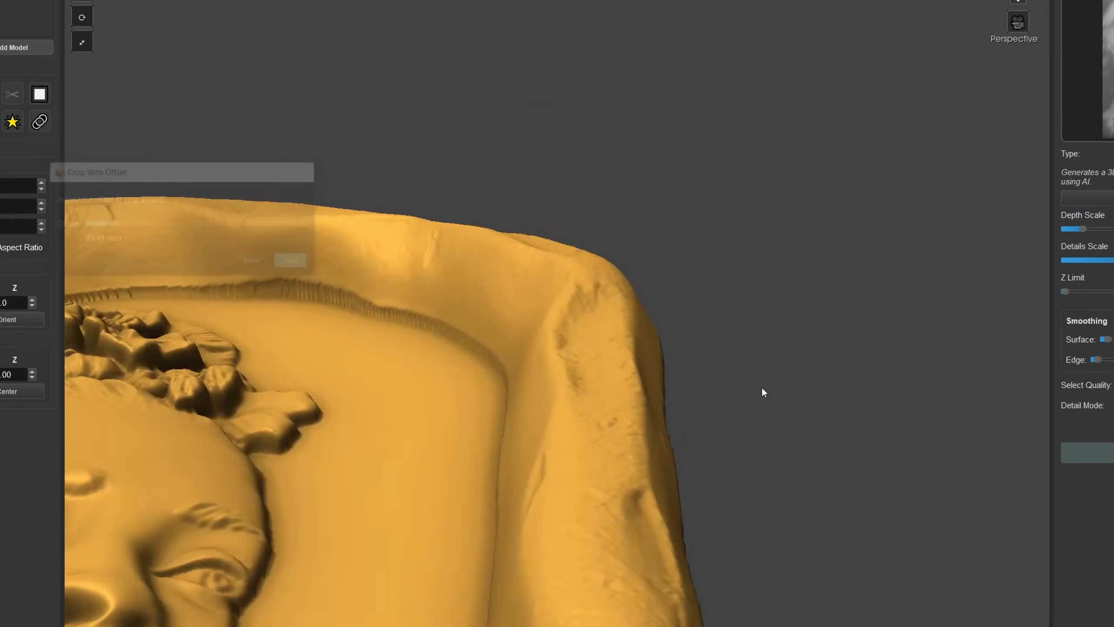
# - Examine the trimmed outer edge of the framed bust from several angles and return to the front view
pyautogui.moveTo(647, 345); pyautogui.dragTo(596, 516)
pyautogui.scroll(-5, 644, 296)
pyautogui.moveTo(589, 432); pyautogui.dragTo(656, 274, button='middle')
pyautogui.click(1018, 2)
pyautogui.scroll(-4, 692, 276)
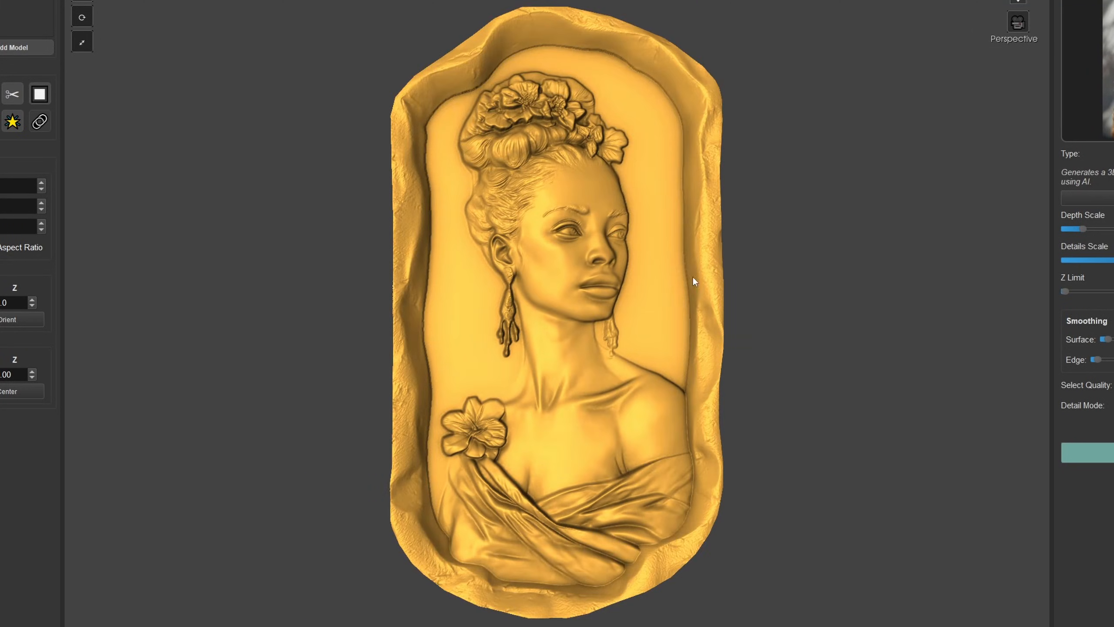
pyautogui.moveTo(684, 279); pyautogui.dragTo(636, 268)
pyautogui.moveTo(820, 250); pyautogui.dragTo(646, 271)
pyautogui.click(1018, 2)
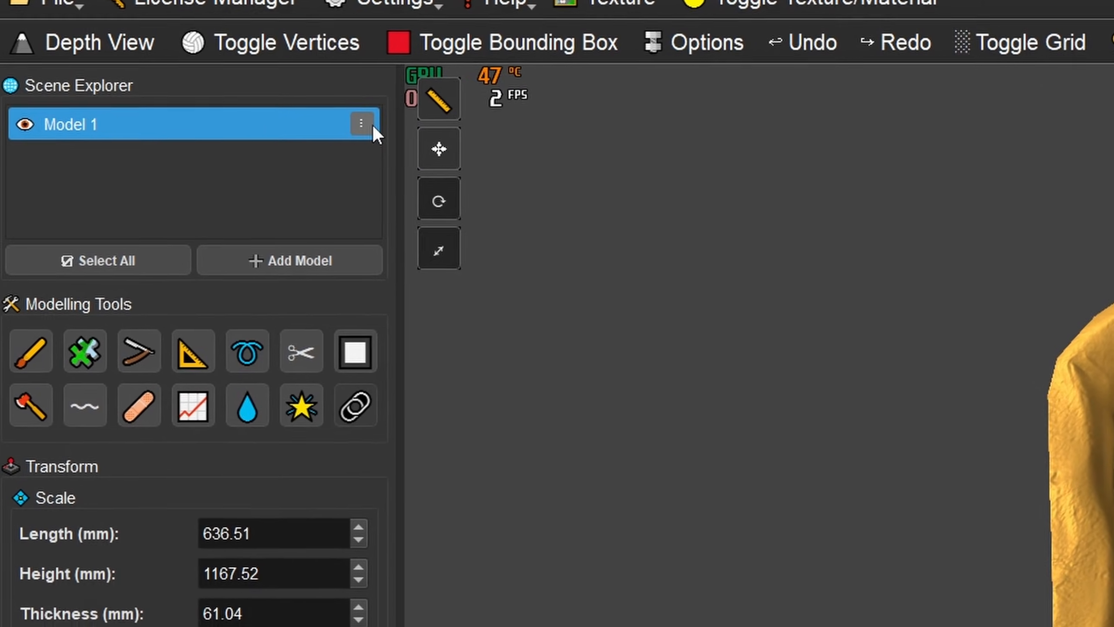
# - Export Model 1 as a TIFF-16 Depth Map file named test
pyautogui.click(413, 137)
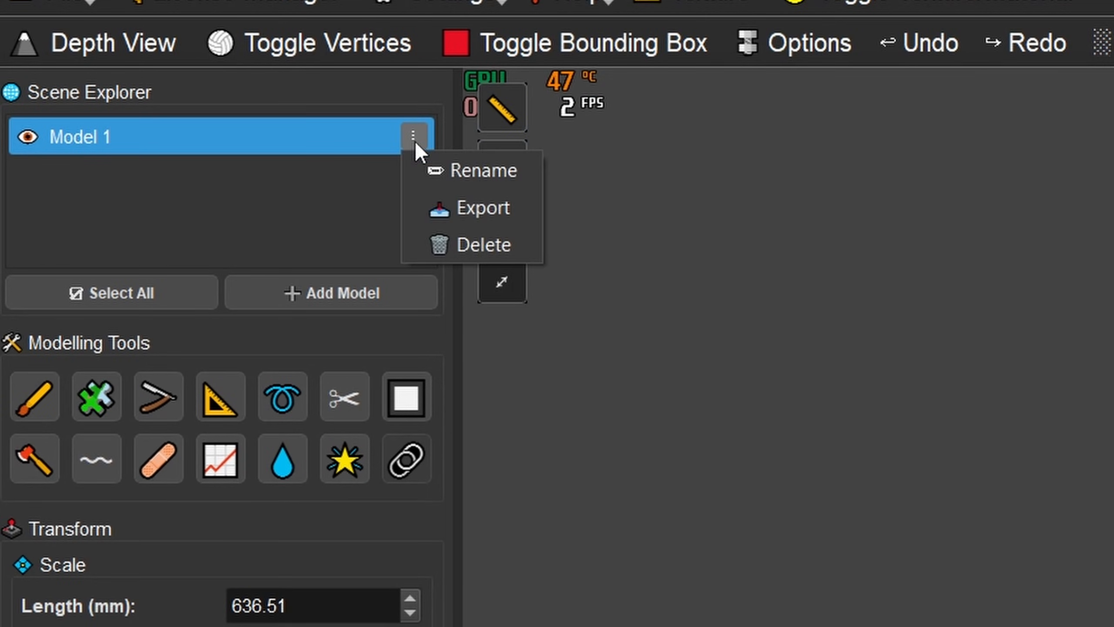
pyautogui.click(467, 209)
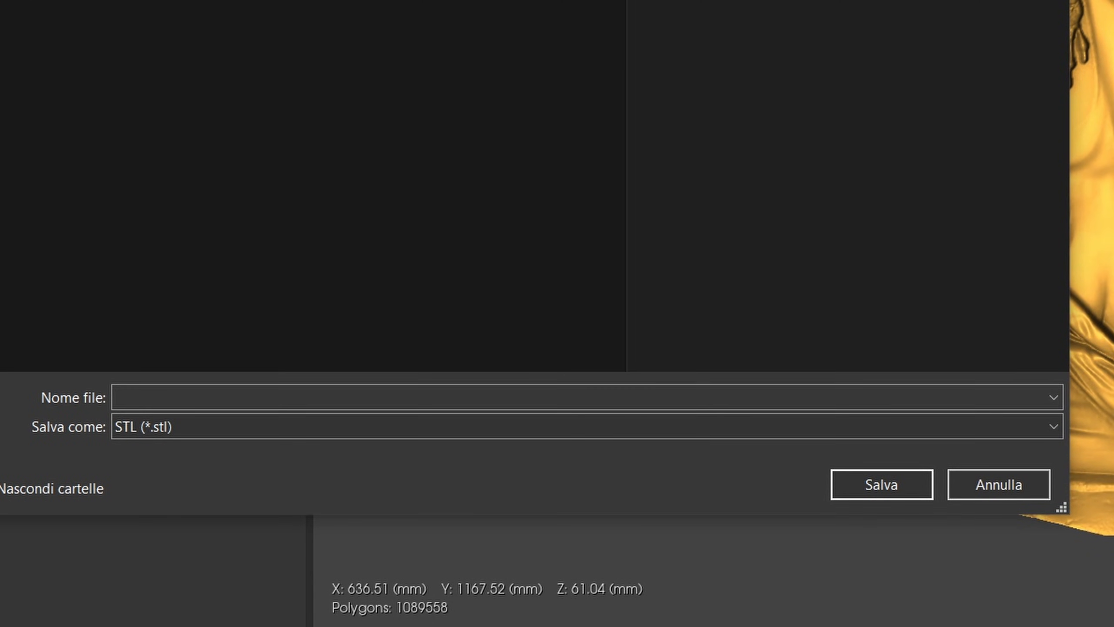
pyautogui.click(198, 427)
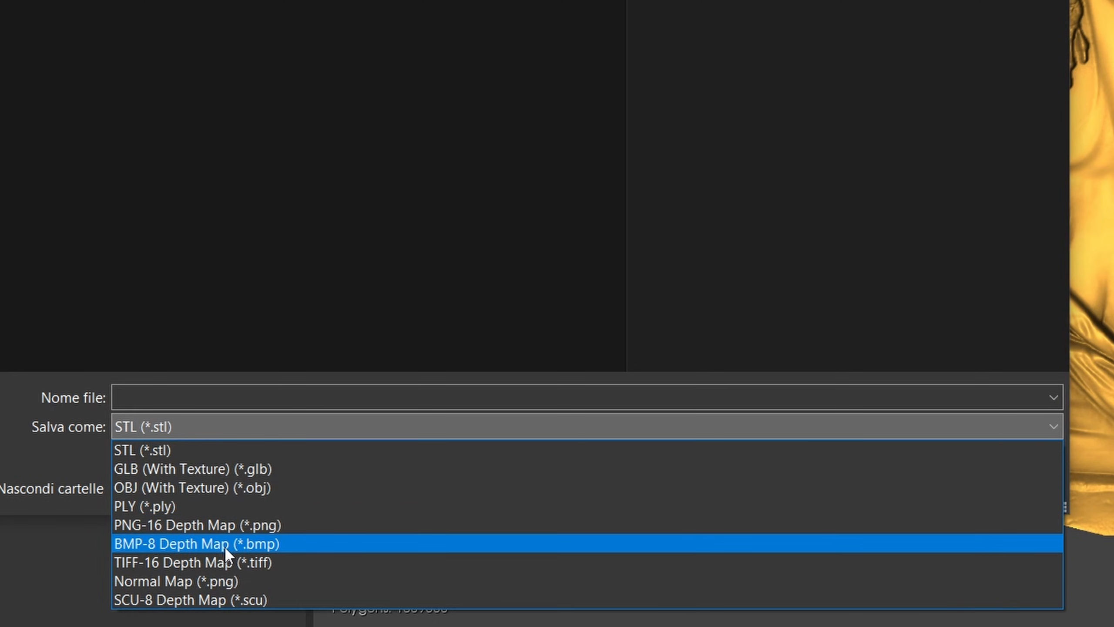
pyautogui.click(225, 562)
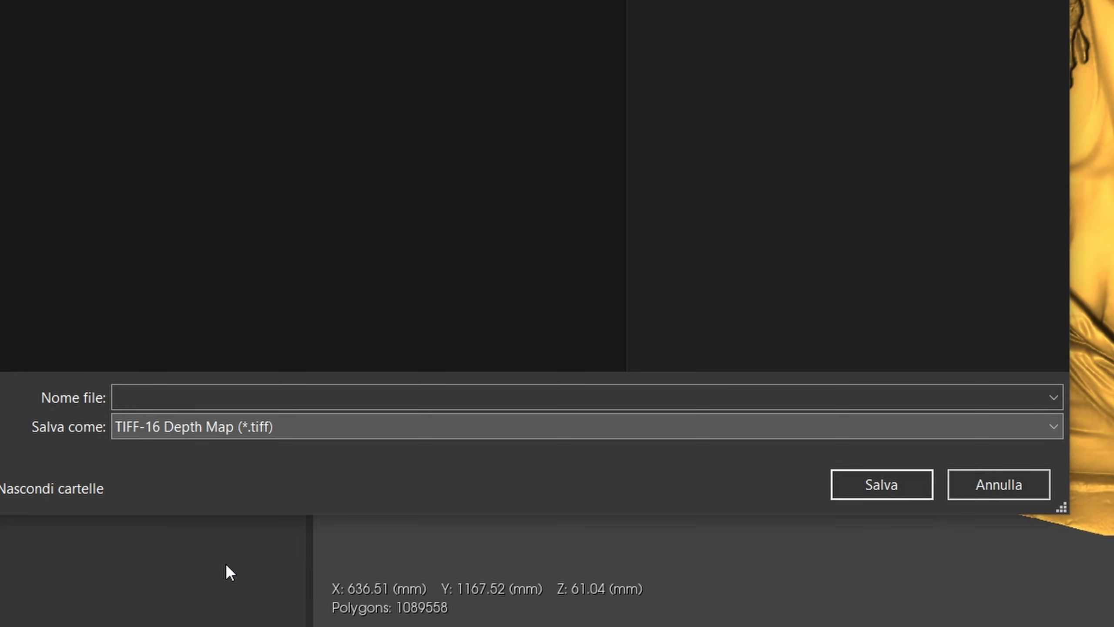
pyautogui.click(208, 397)
pyautogui.write('test')
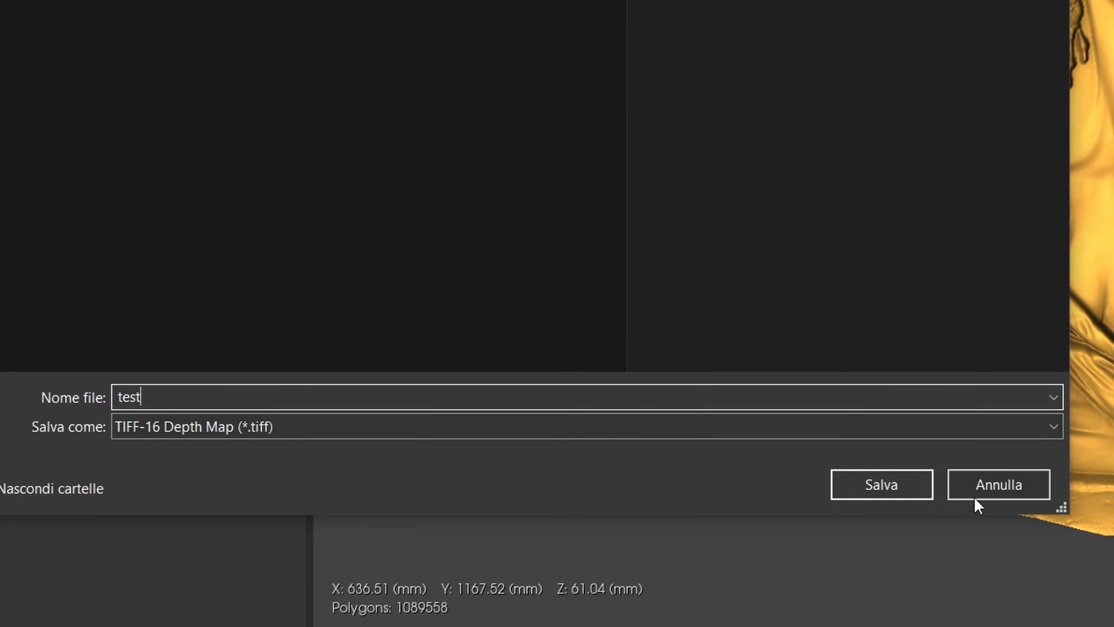
pyautogui.click(900, 494)
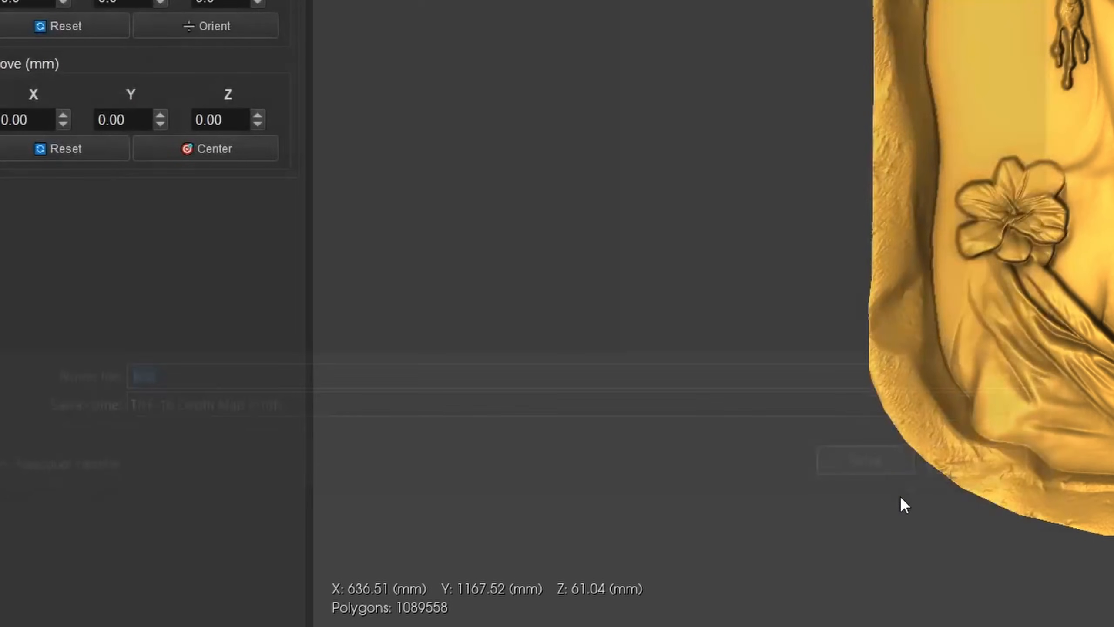
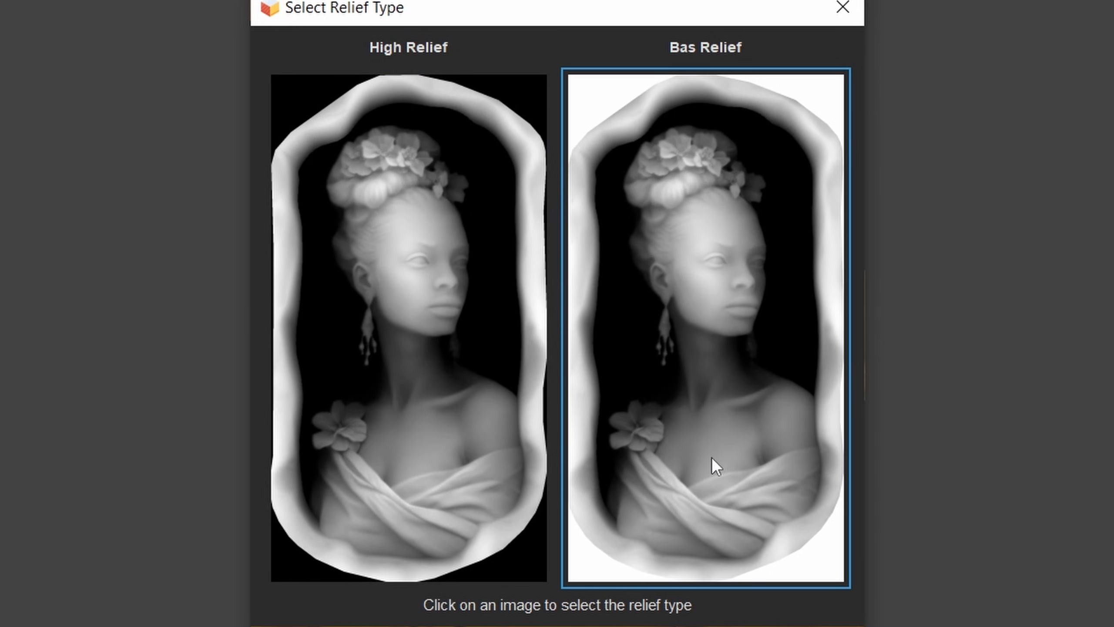
# - Choose Bas Relief as the relief type and complete the depth map export
pyautogui.click(706, 105)
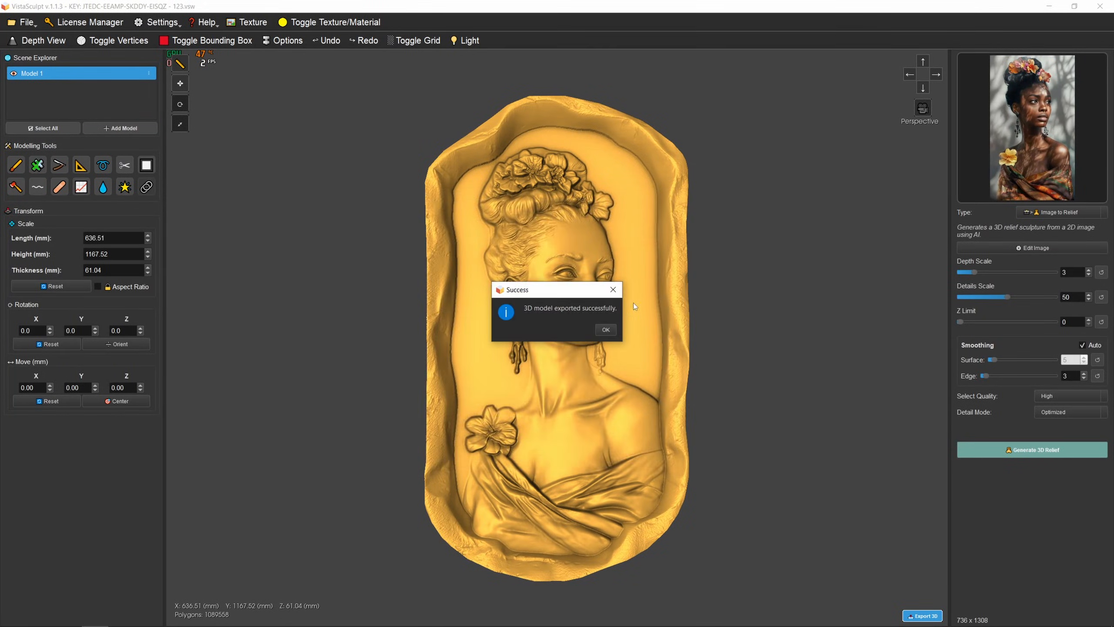
pyautogui.click(605, 328)
pyautogui.scroll(-2, 596, 332)
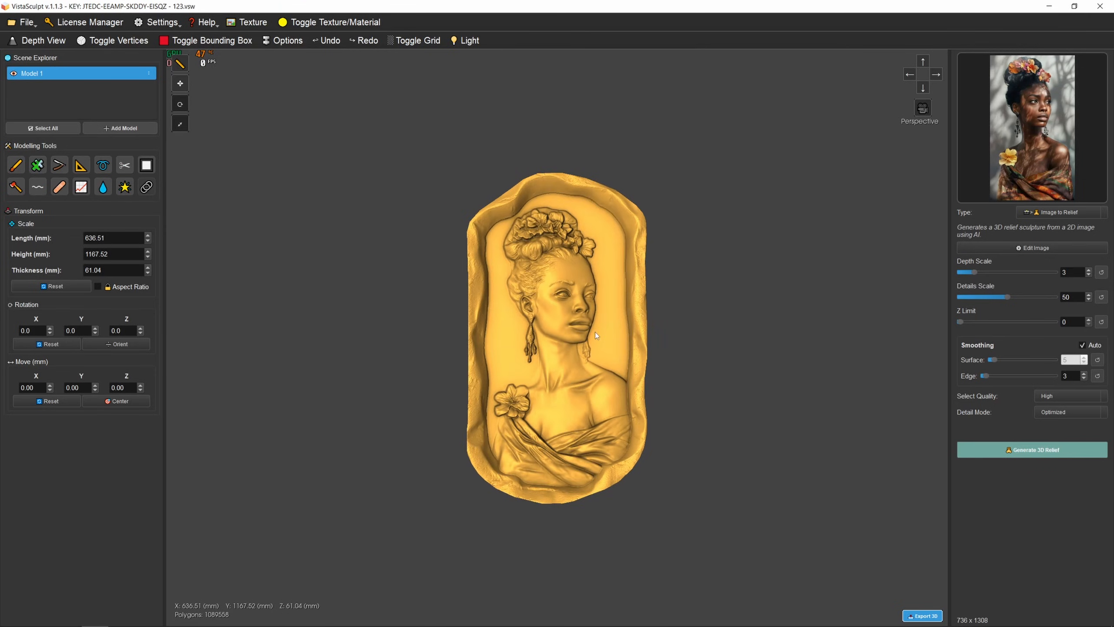
pyautogui.scroll(1, 590, 331)
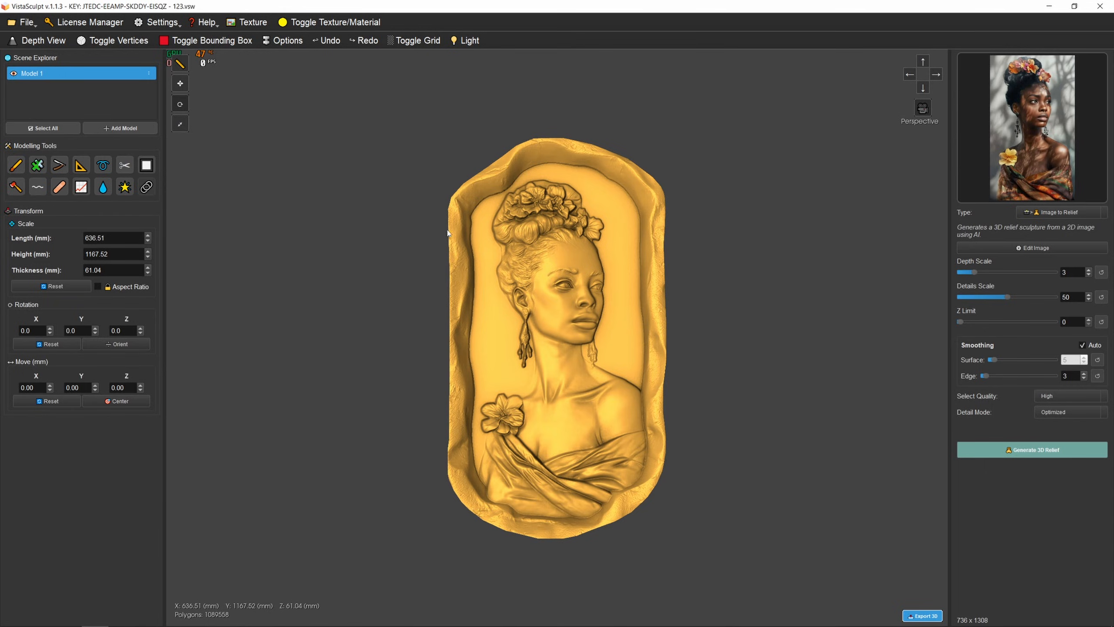
# - Delete the framed bust from the scene and open test.tiff for import as a depth map
pyautogui.press('Delete')
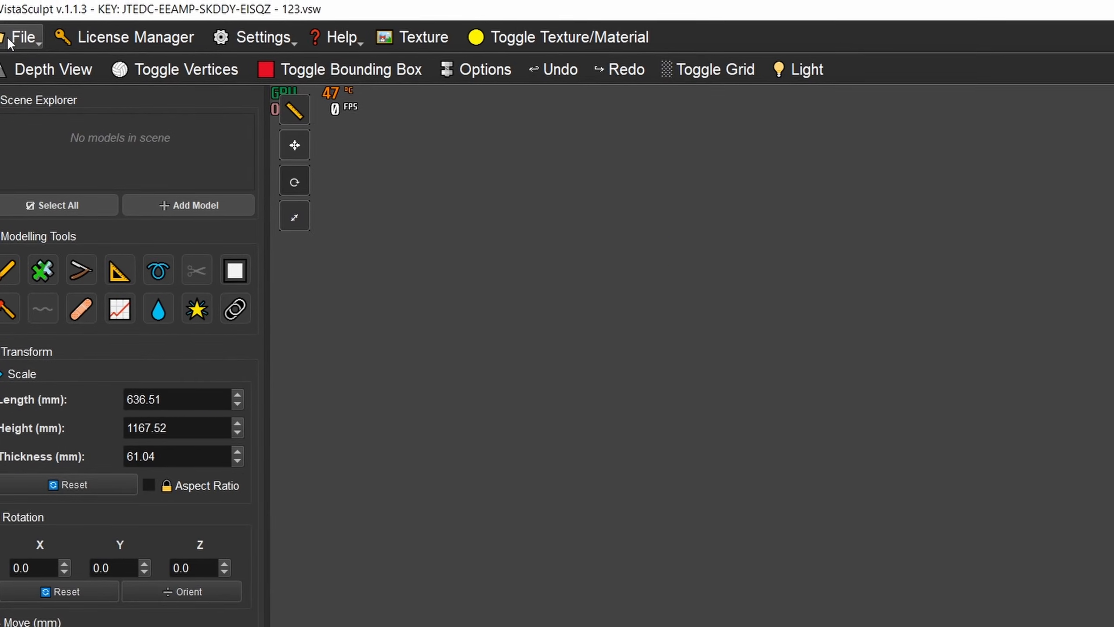
pyautogui.click(20, 22)
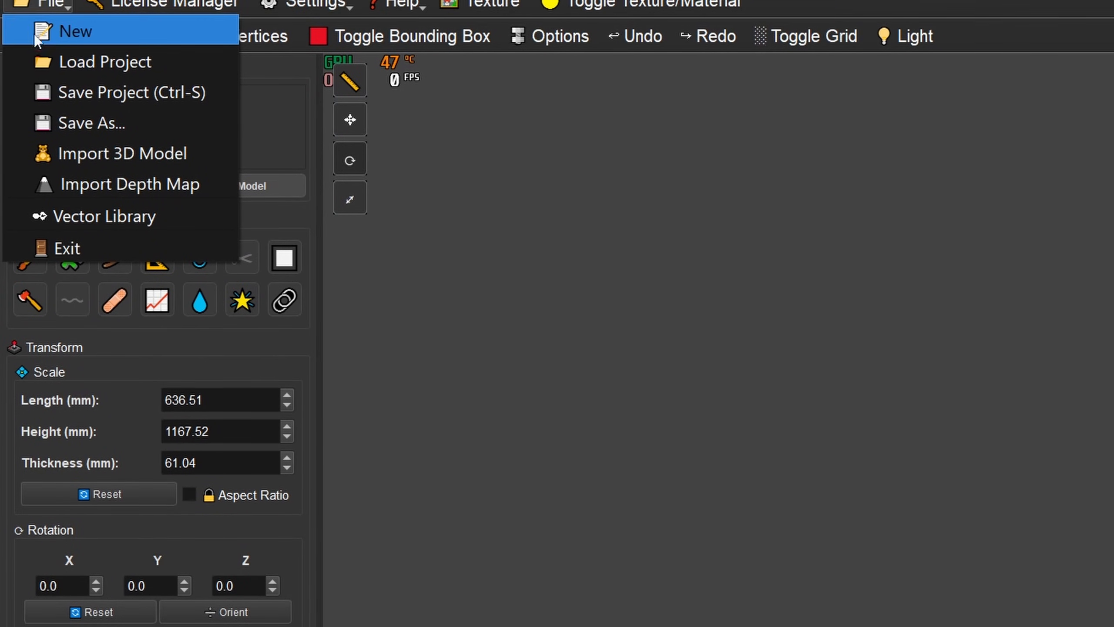
pyautogui.click(83, 188)
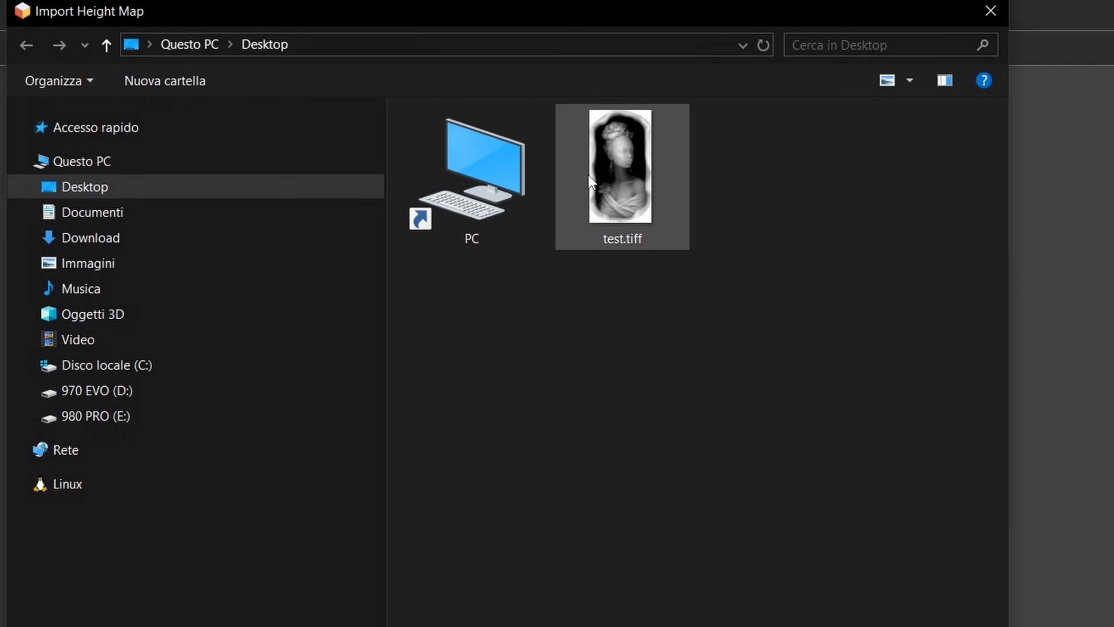
pyautogui.click(598, 180)
pyautogui.click(833, 626)
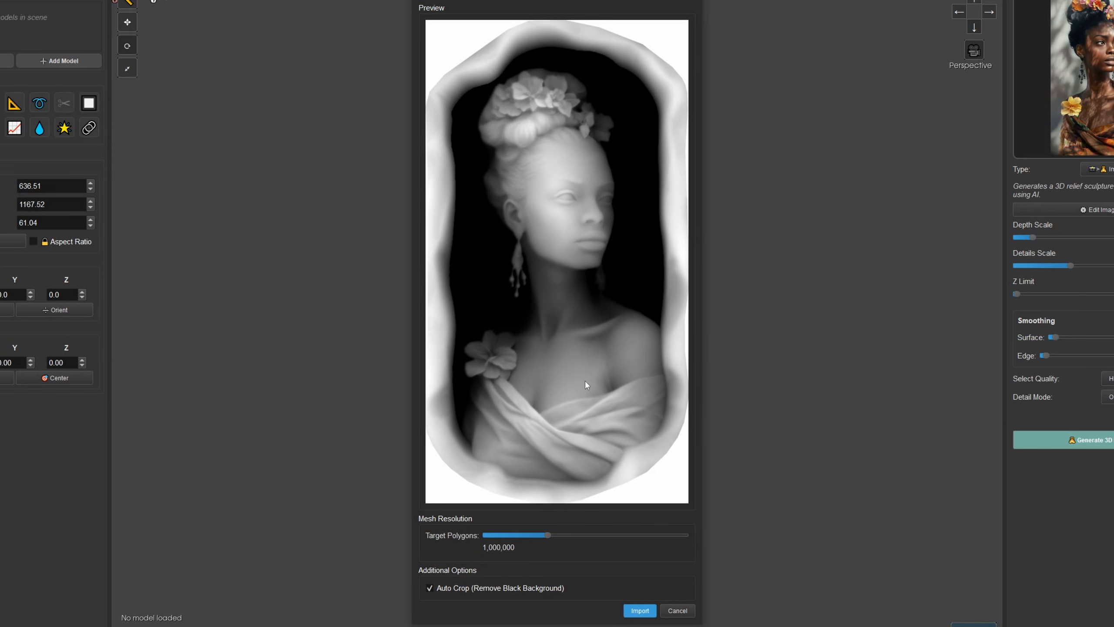
# - Import the depth map with Auto Crop turned off and a higher target polygon count
pyautogui.click(430, 588)
pyautogui.moveTo(548, 536); pyautogui.dragTo(571, 536)
pyautogui.moveTo(498, 534); pyautogui.dragTo(587, 541)
pyautogui.click(636, 611)
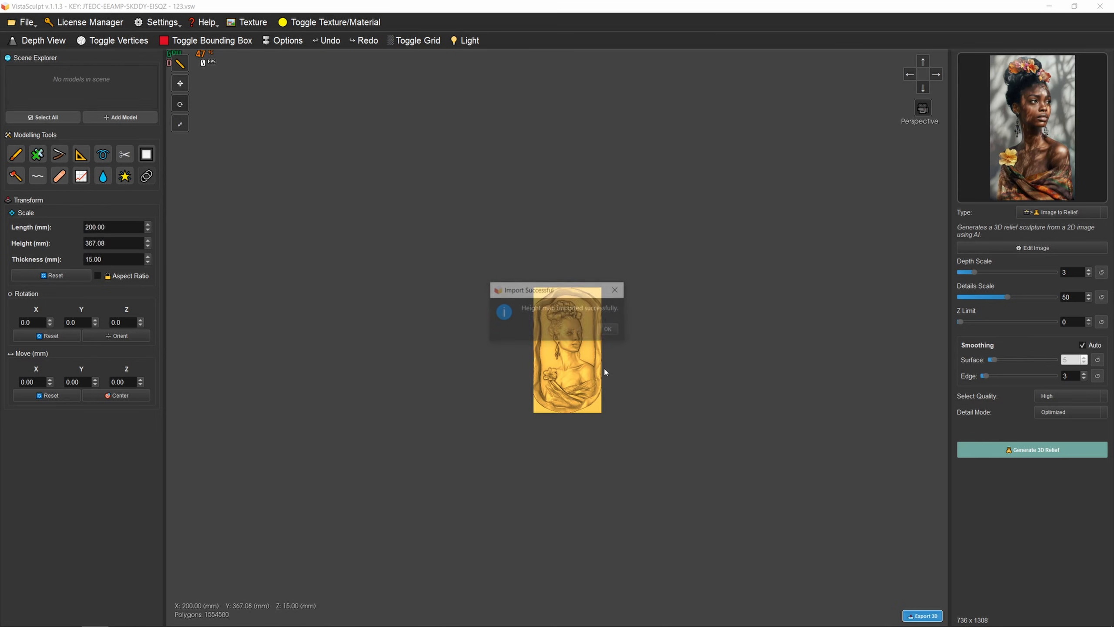
pyautogui.click(612, 330)
# - Examine the imported bust relief's surface, frame and flat corners from several angles
pyautogui.scroll(6, 591, 342)
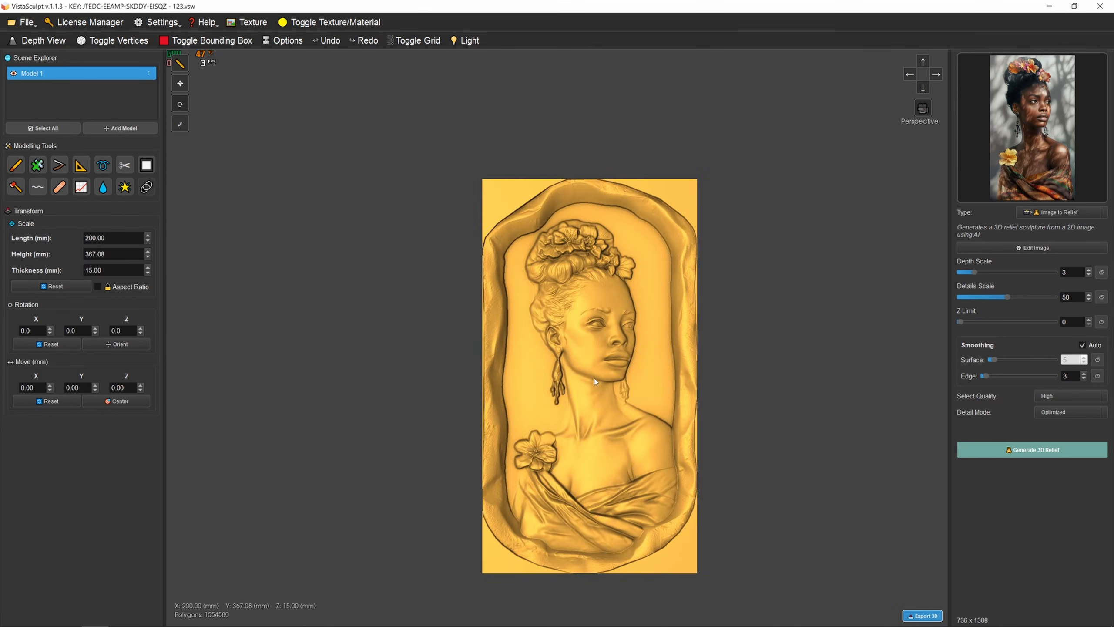
pyautogui.moveTo(593, 377); pyautogui.dragTo(618, 318)
pyautogui.moveTo(618, 317); pyautogui.dragTo(589, 279, button='middle')
pyautogui.moveTo(589, 279); pyautogui.dragTo(587, 237)
pyautogui.scroll(5, 590, 246)
pyautogui.moveTo(650, 303); pyautogui.dragTo(577, 390)
pyautogui.scroll(-5, 628, 355)
pyautogui.scroll(-3, 576, 390)
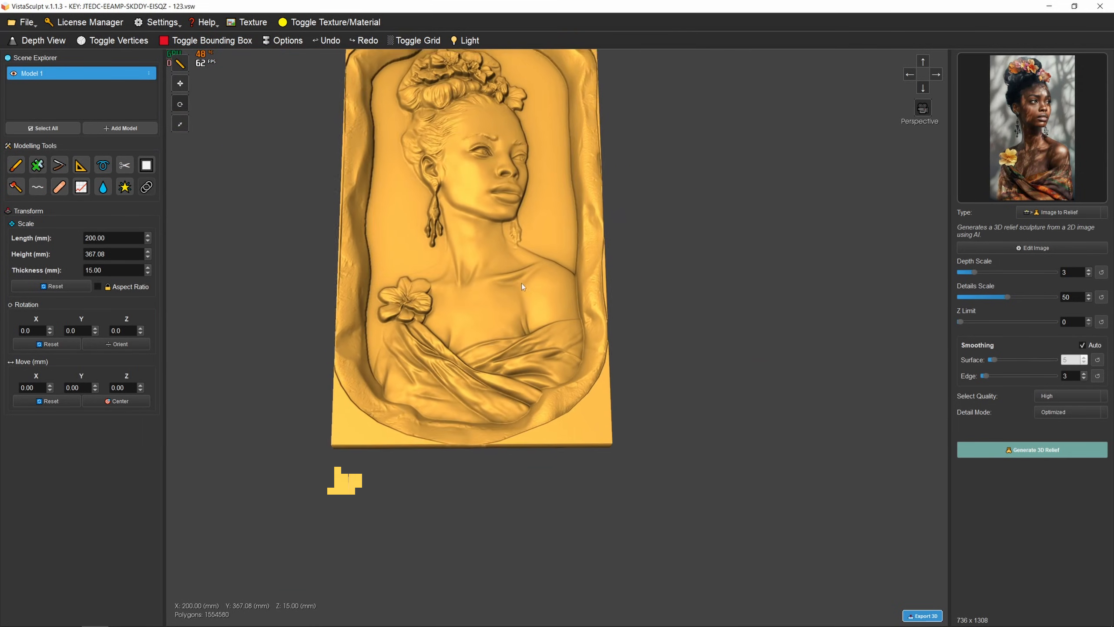
pyautogui.moveTo(522, 283); pyautogui.dragTo(559, 381, button='middle')
pyautogui.moveTo(559, 382); pyautogui.dragTo(558, 388)
pyautogui.moveTo(538, 259); pyautogui.dragTo(571, 359, button='middle')
pyautogui.moveTo(571, 359); pyautogui.dragTo(585, 227)
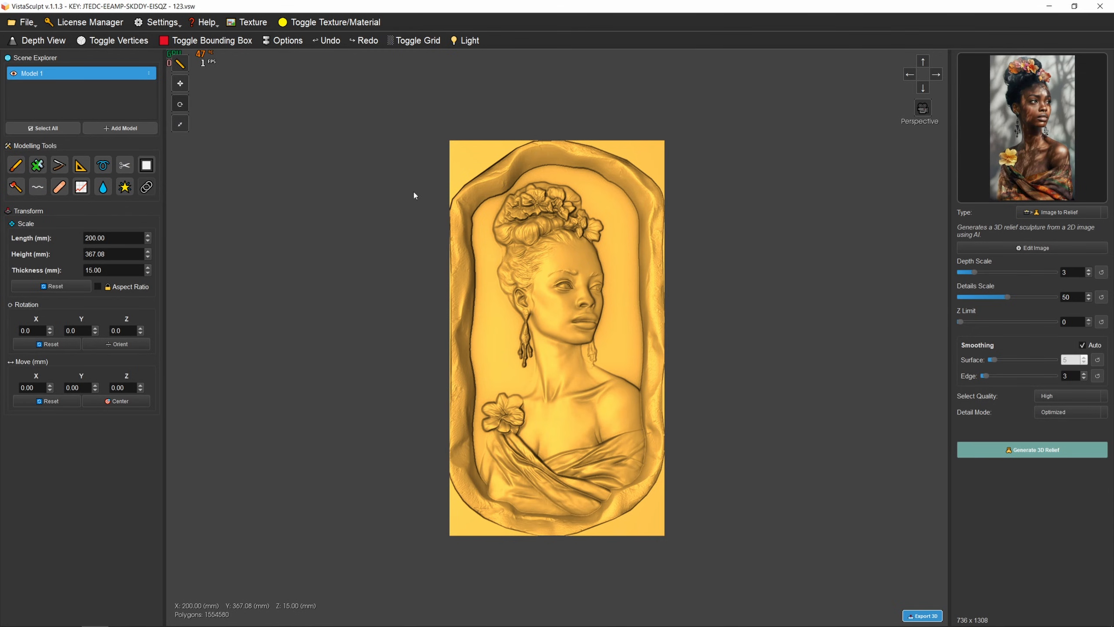
pyautogui.click(146, 164)
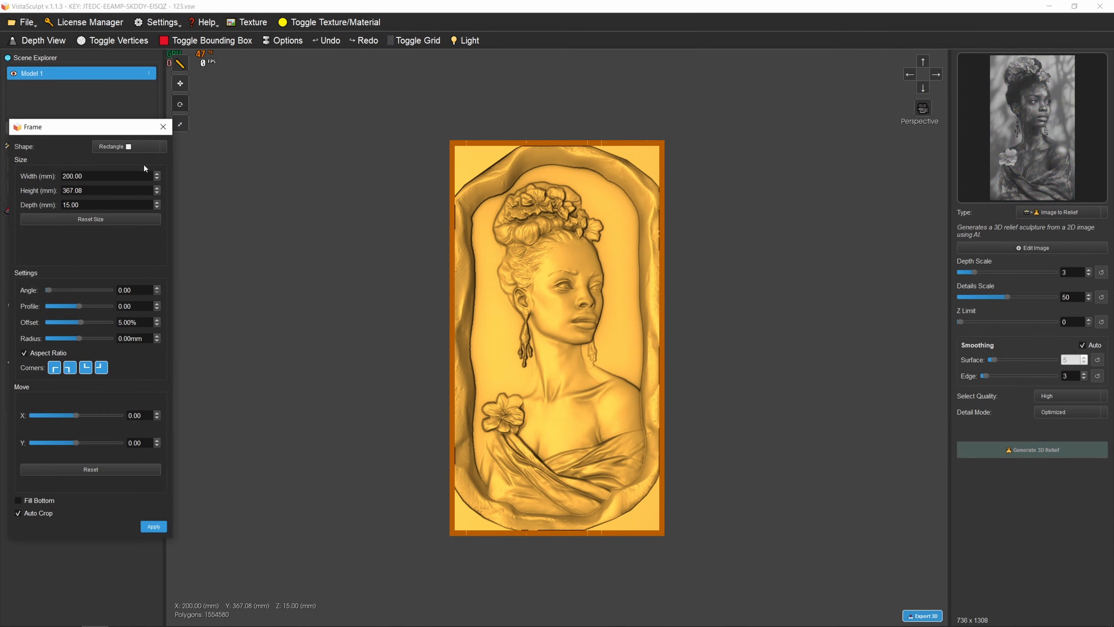
pyautogui.moveTo(119, 130); pyautogui.dragTo(241, 129)
pyautogui.click(248, 146)
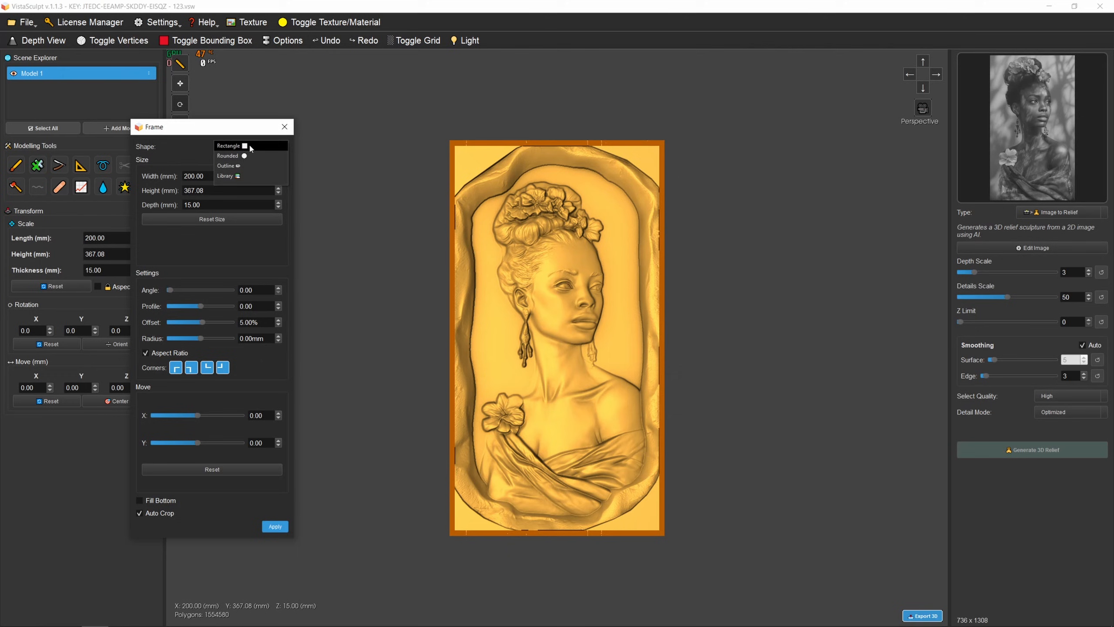
pyautogui.click(284, 127)
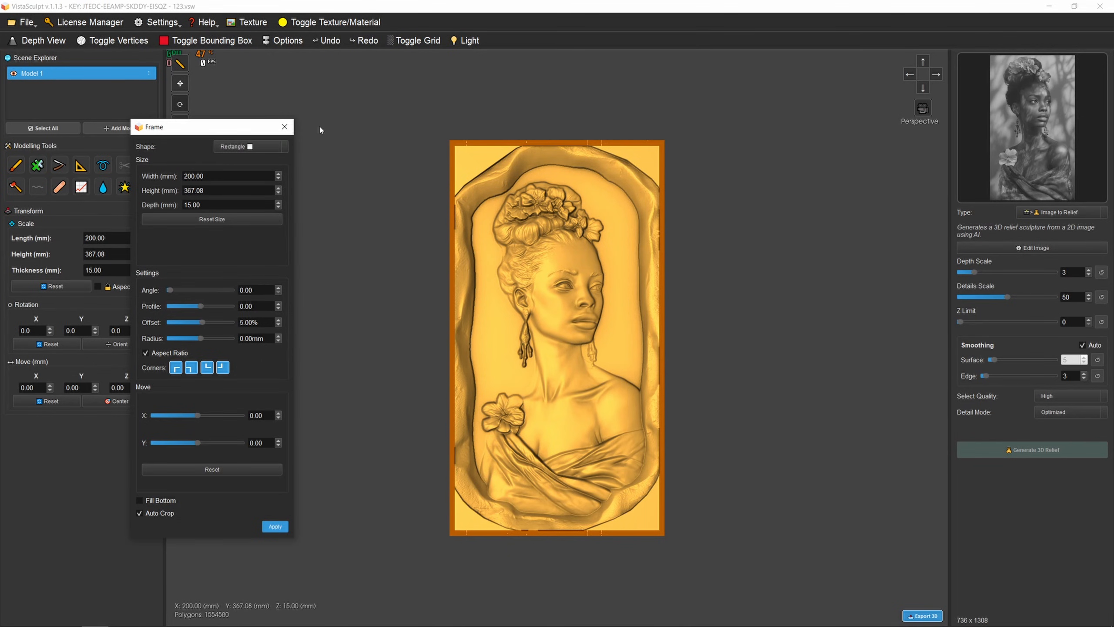
pyautogui.click(285, 127)
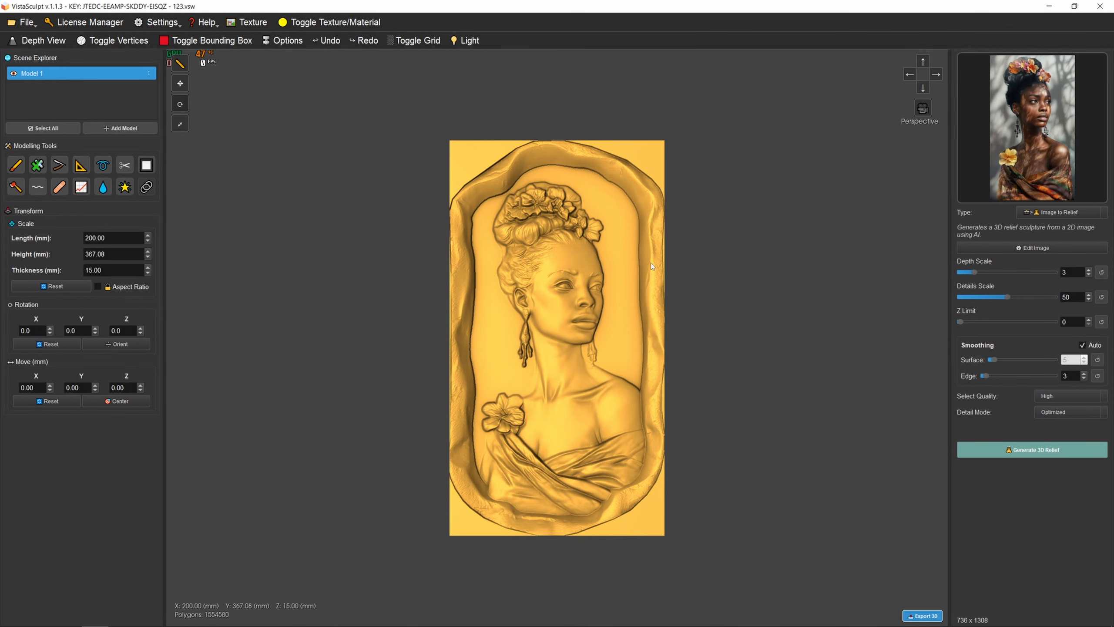
# - Generate a 1024x1792 image described as "oval frame, with wood material, and wood engraving" and apply it as the source image
pyautogui.moveTo(1009, 117)
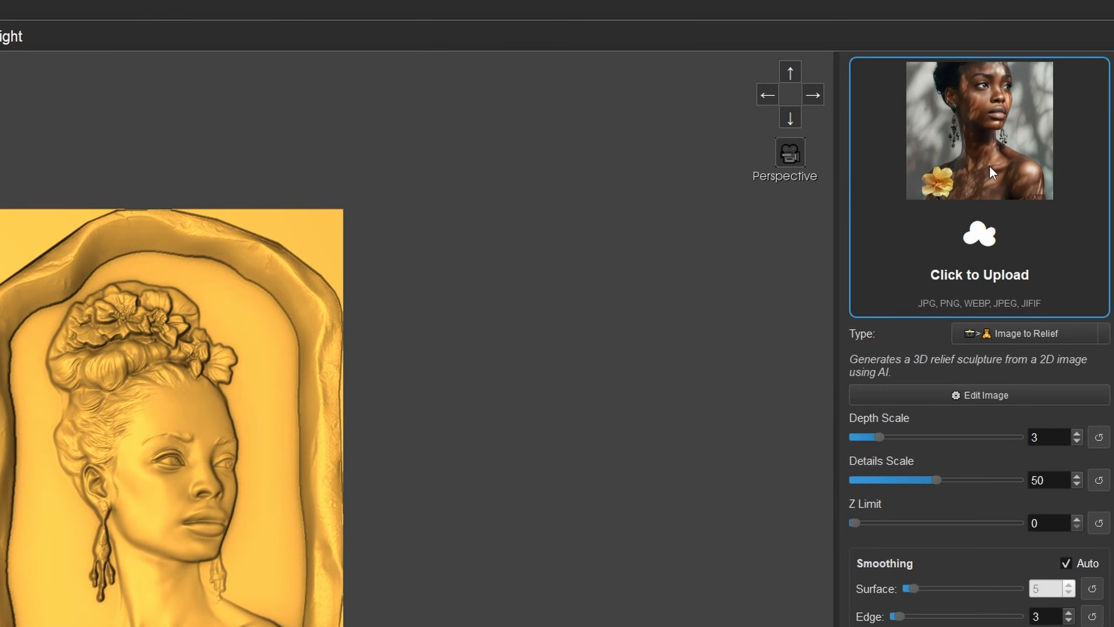
pyautogui.click(989, 166)
pyautogui.click(612, 333)
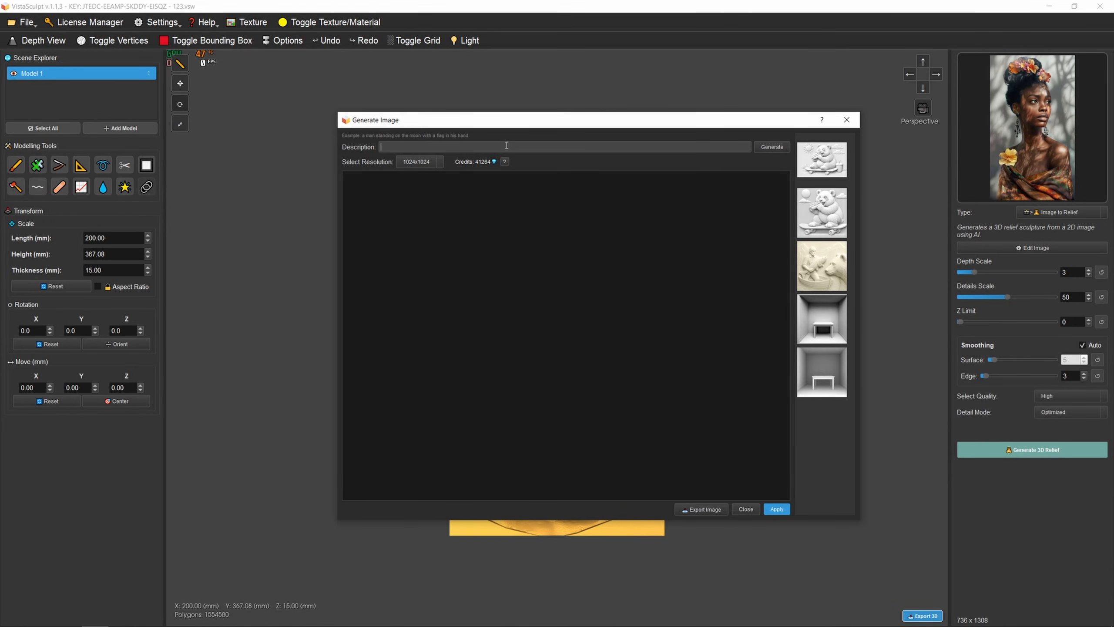
pyautogui.write('oval frame ')
pyautogui.write(' with wood materia')
pyautogui.write('l, e')
pyautogui.write('nd ')
pyautogui.write('wood engraving')
pyautogui.click(419, 162)
pyautogui.click(774, 146)
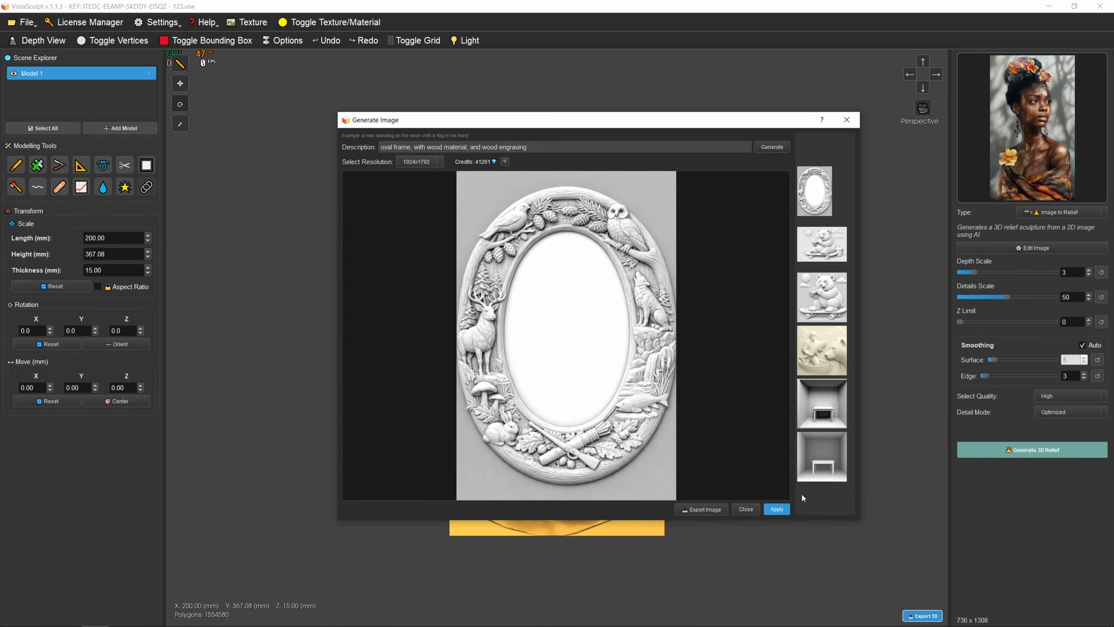
pyautogui.click(777, 510)
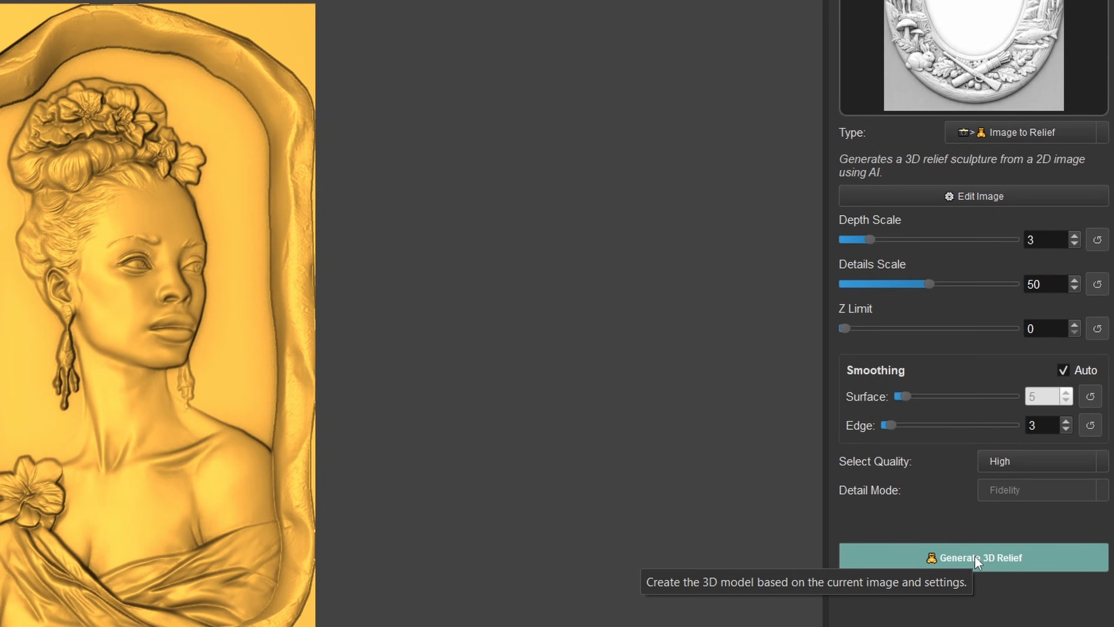
# - Generate a 3D relief from the oval frame image and set its edge smoothing to 84
pyautogui.click(974, 556)
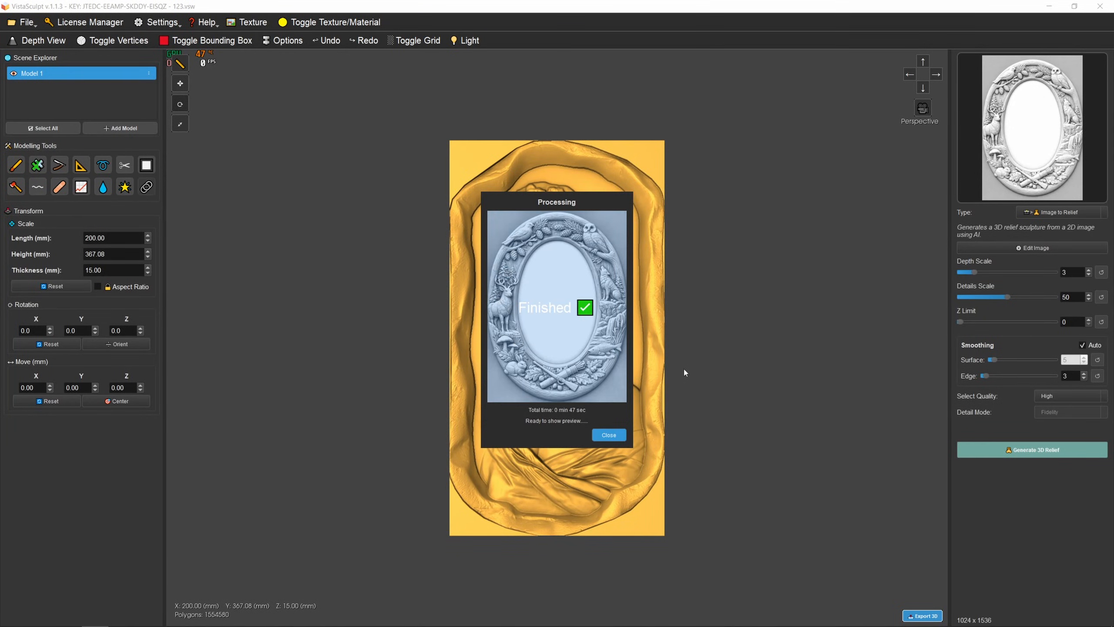
pyautogui.moveTo(711, 376); pyautogui.dragTo(701, 214)
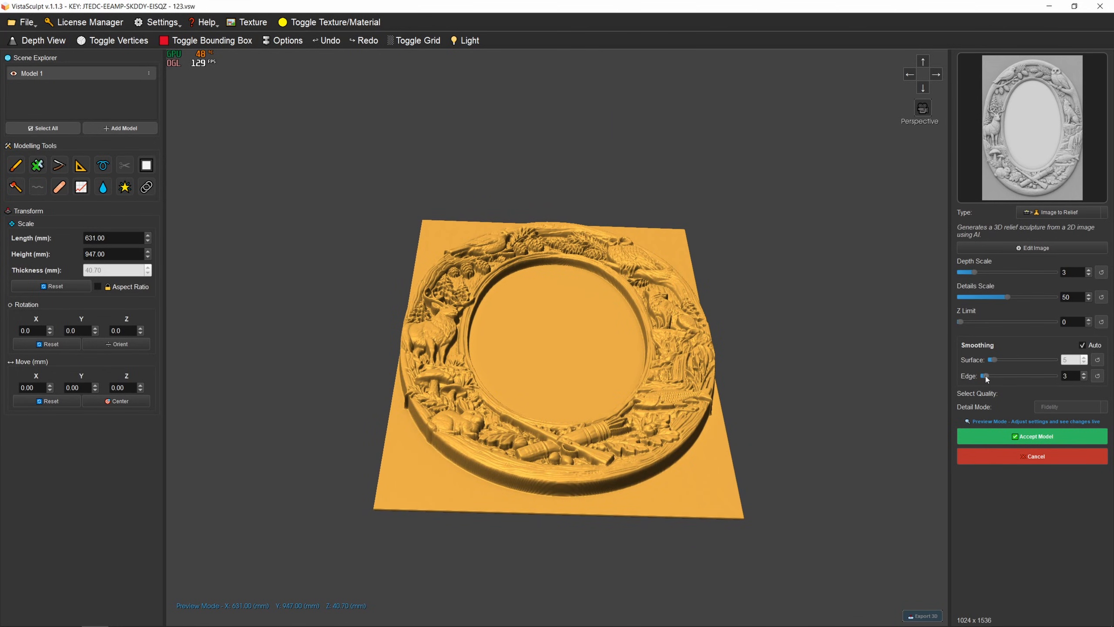
pyautogui.moveTo(985, 376); pyautogui.dragTo(1043, 376)
pyautogui.moveTo(691, 350); pyautogui.dragTo(723, 468)
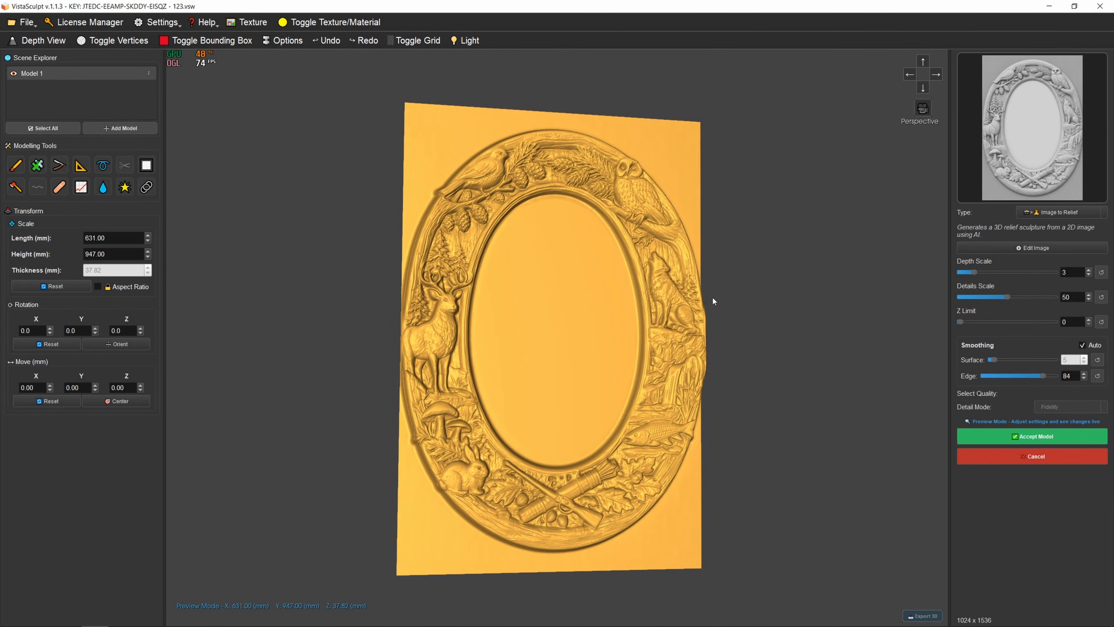
pyautogui.moveTo(713, 302); pyautogui.dragTo(748, 254)
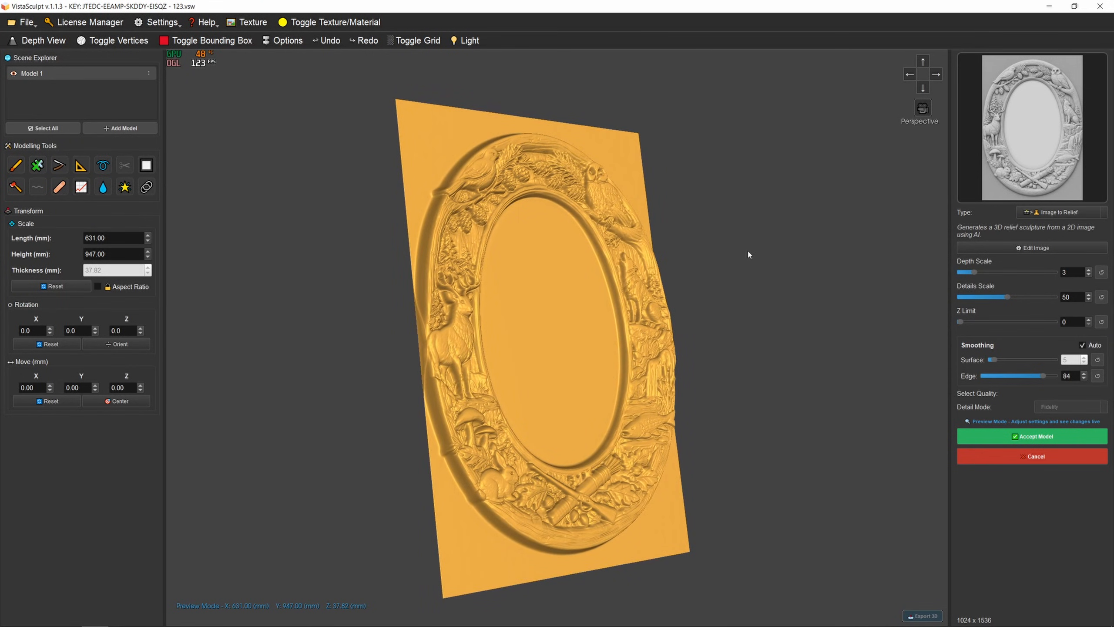
# - Accept the oval frame relief, add it to this scene and hide Model 1
pyautogui.click(994, 434)
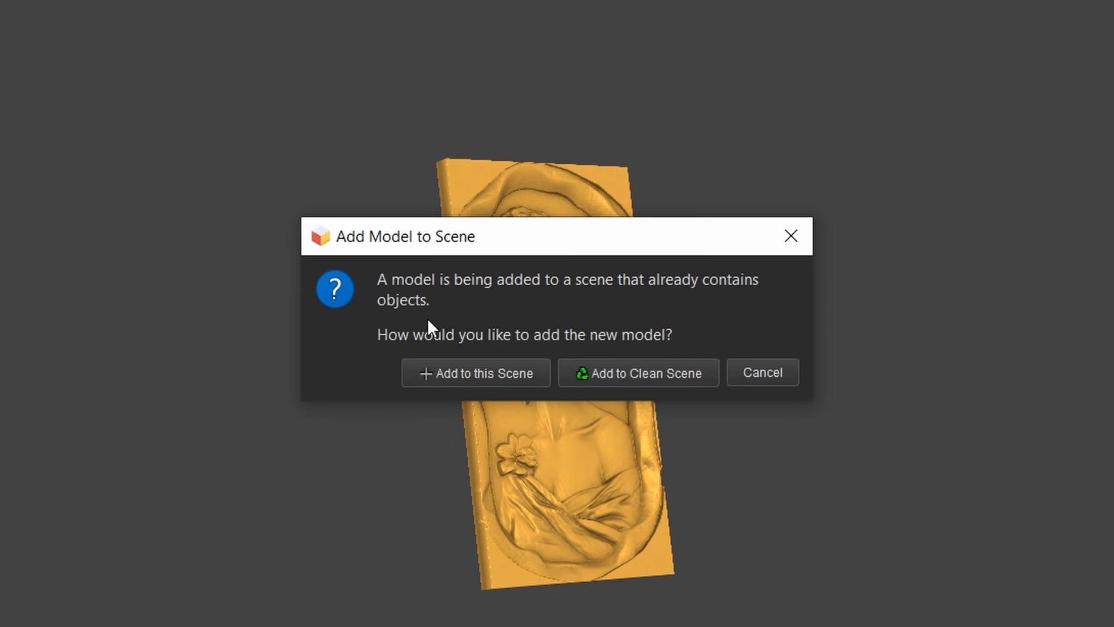
pyautogui.click(487, 373)
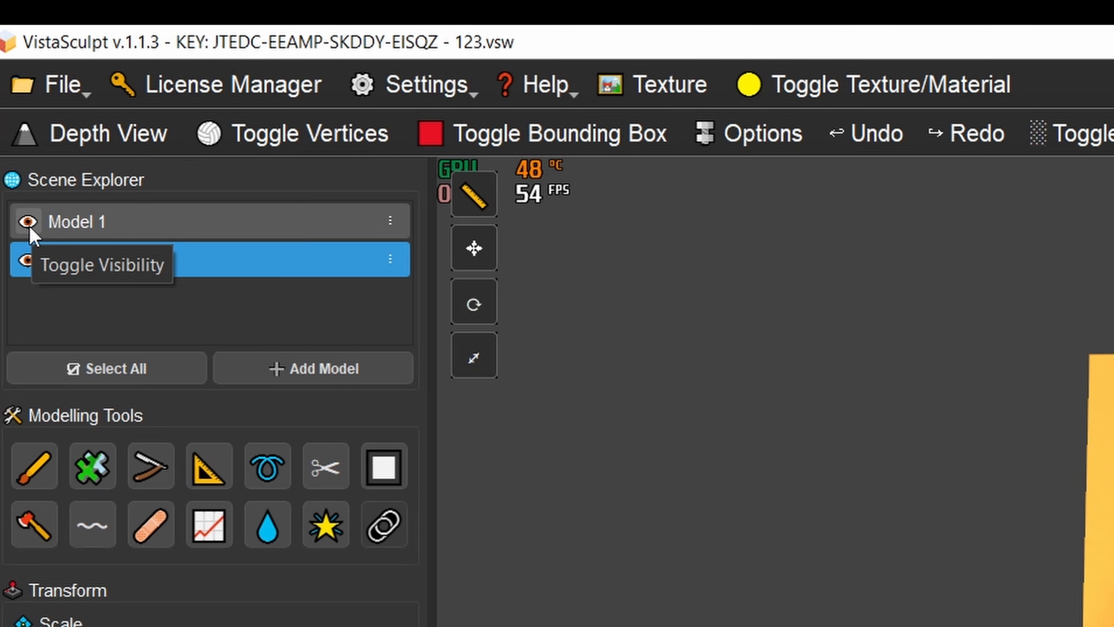
pyautogui.click(29, 225)
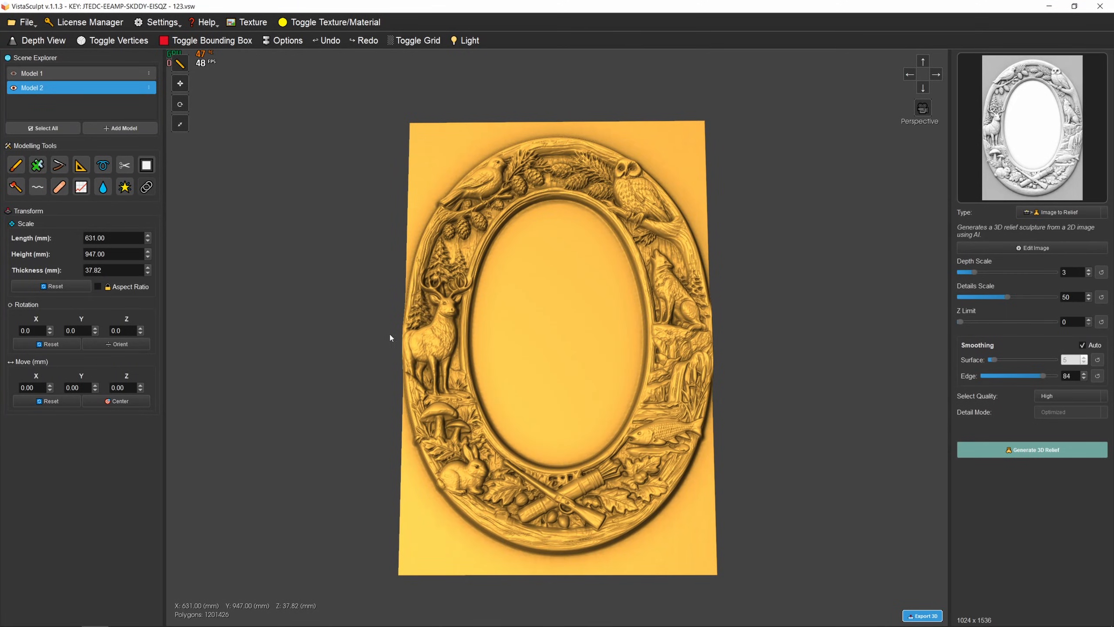
# - Cut away the oval frame's background plane, inside and outside the ring, at a cut depth of 12%
pyautogui.moveTo(389, 334); pyautogui.dragTo(564, 254)
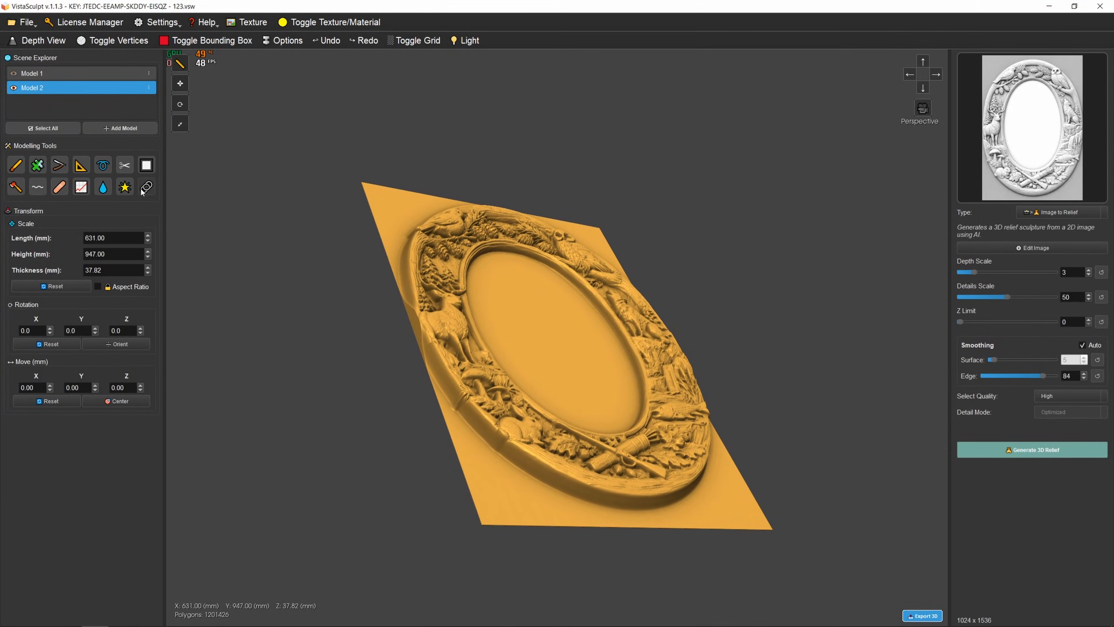
pyautogui.moveTo(416, 261); pyautogui.dragTo(503, 241)
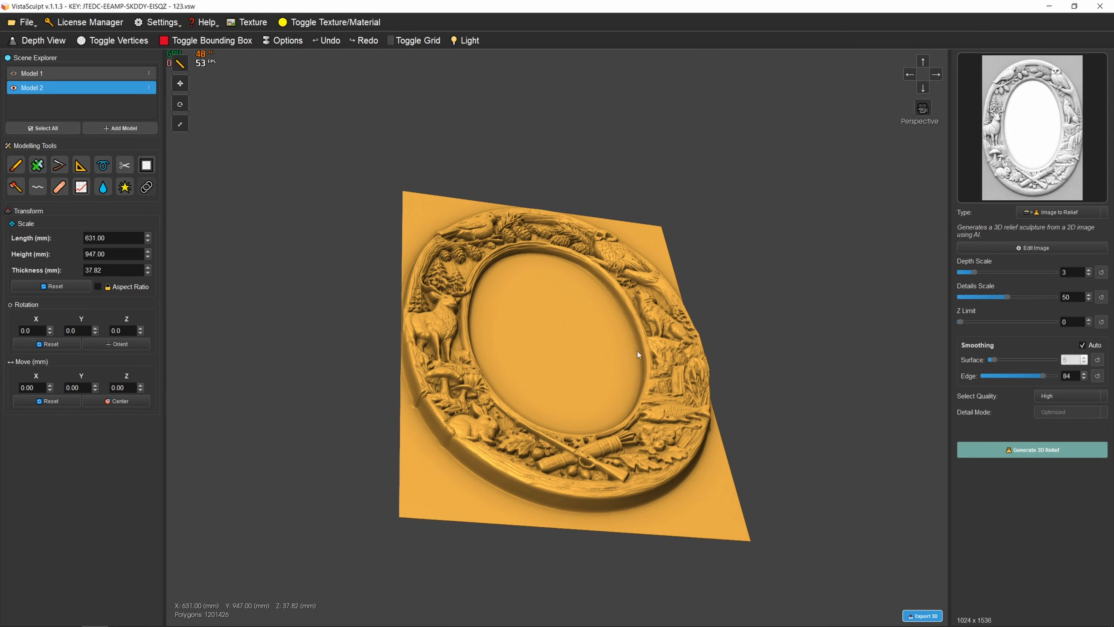
pyautogui.scroll(5, 570, 281)
pyautogui.moveTo(550, 291); pyautogui.dragTo(573, 325)
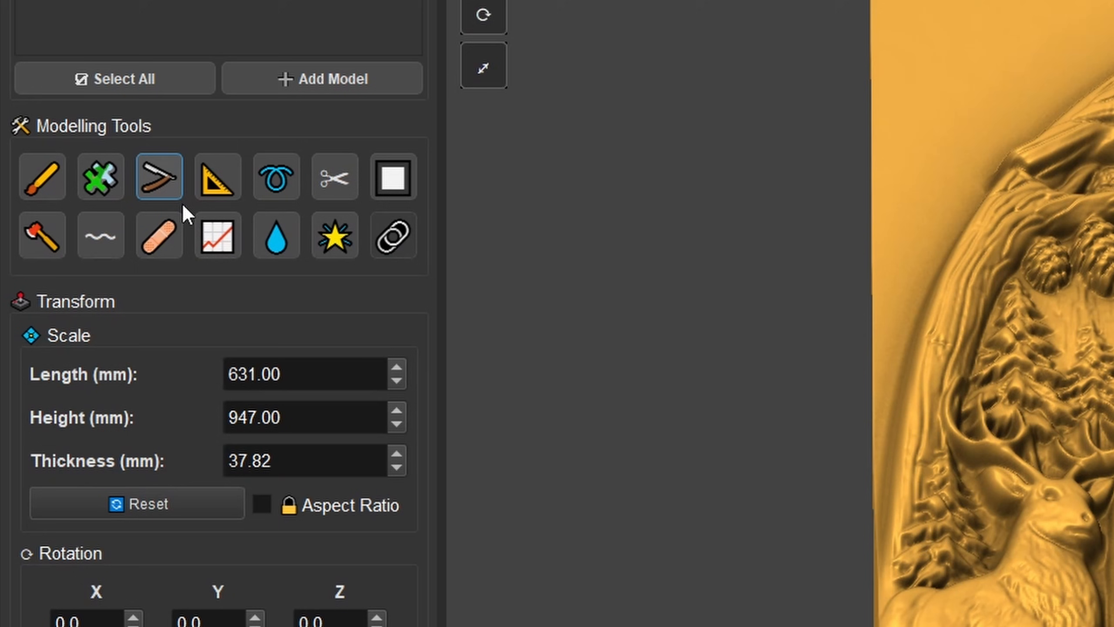
pyautogui.click(61, 168)
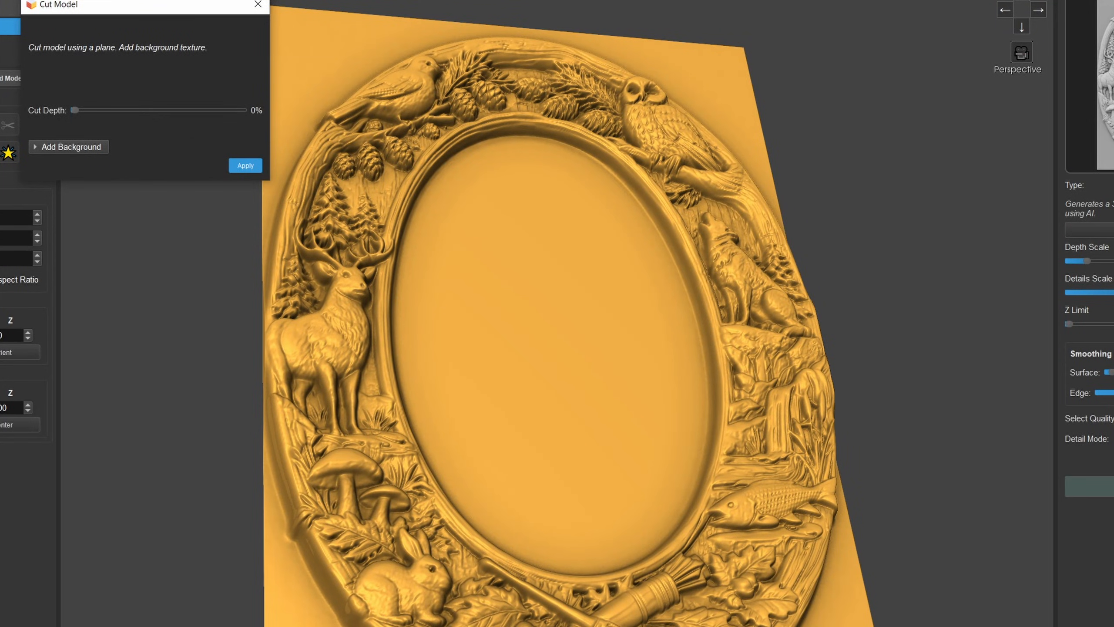
pyautogui.moveTo(78, 110); pyautogui.dragTo(99, 108)
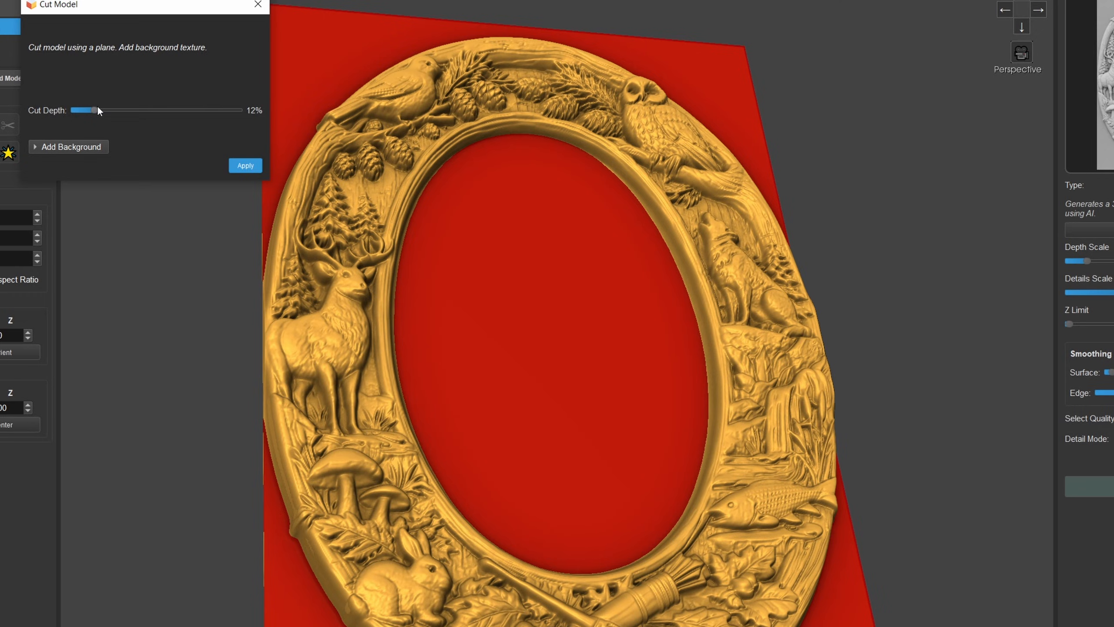
pyautogui.moveTo(387, 107); pyautogui.dragTo(361, 212)
pyautogui.scroll(-3, 445, 259)
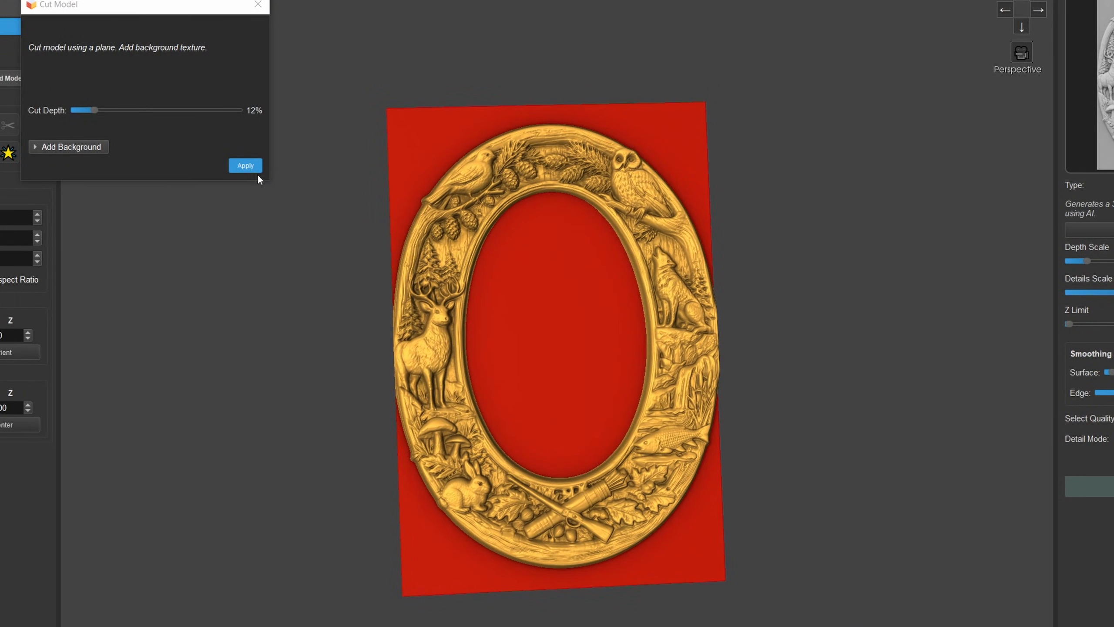
pyautogui.click(245, 166)
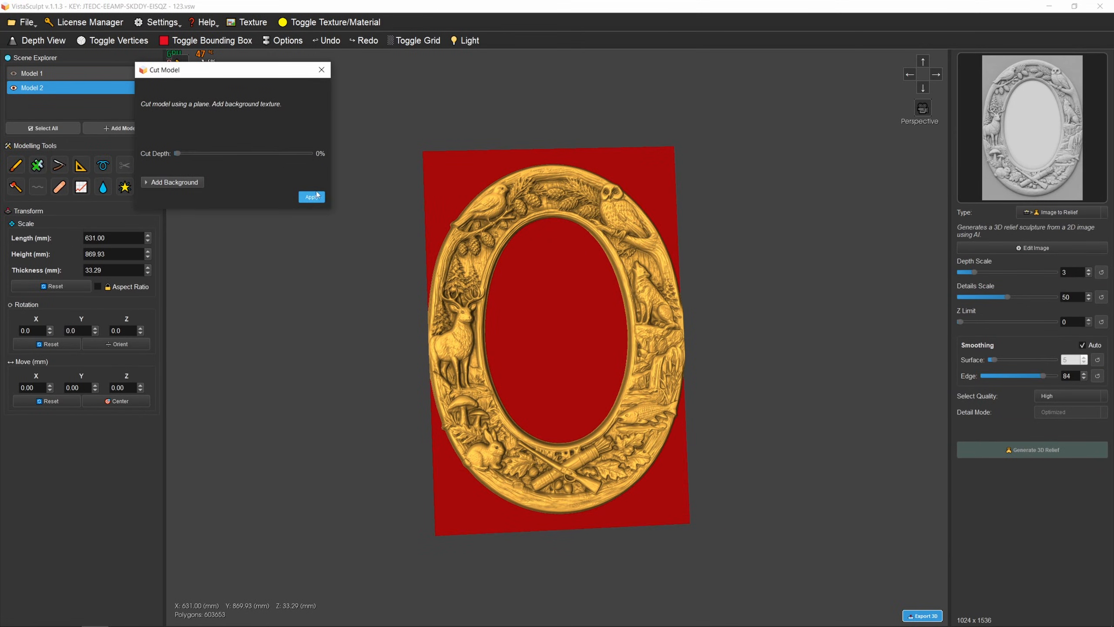
pyautogui.click(322, 69)
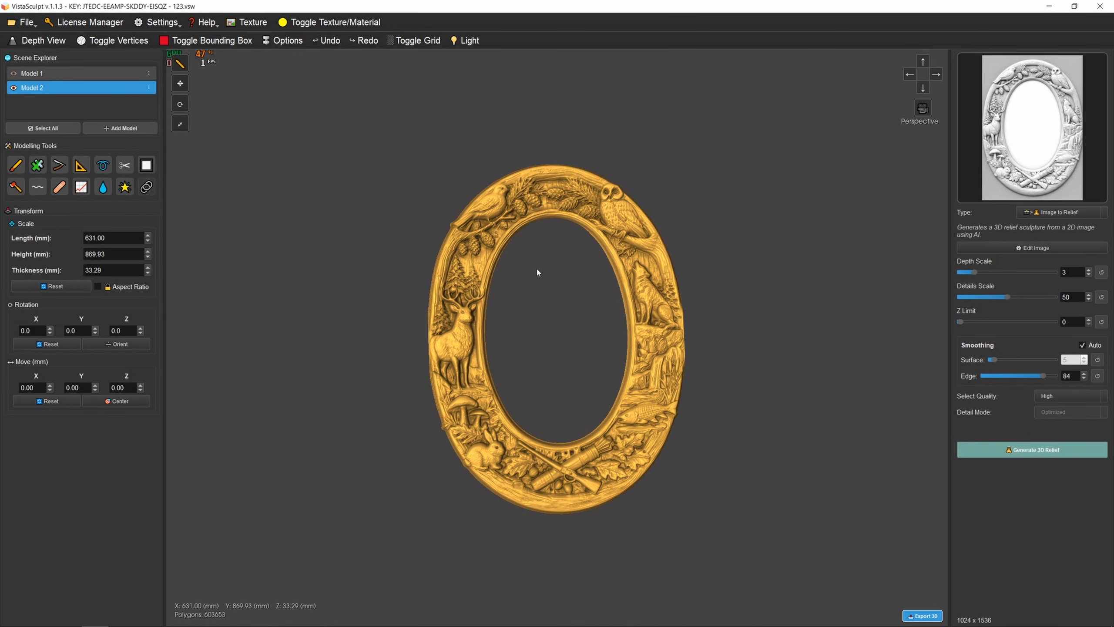
pyautogui.click(923, 88)
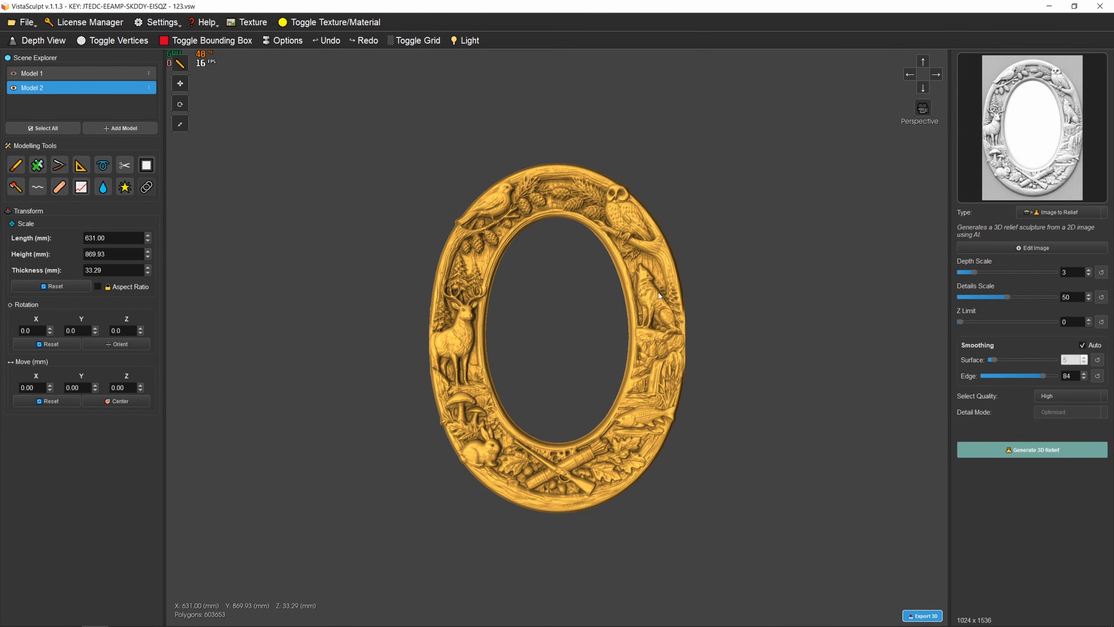
# - Export the oval frame relief as customframe.stl with 369,198 target polygons and a closed, solid bottom
pyautogui.click(923, 616)
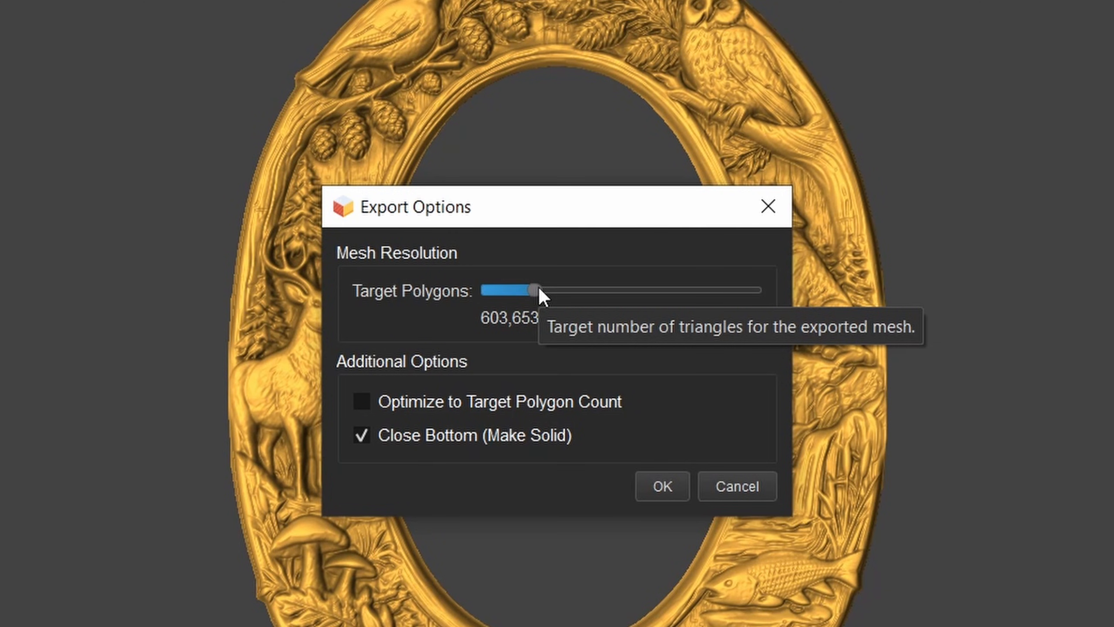
pyautogui.moveTo(536, 224); pyautogui.dragTo(623, 201)
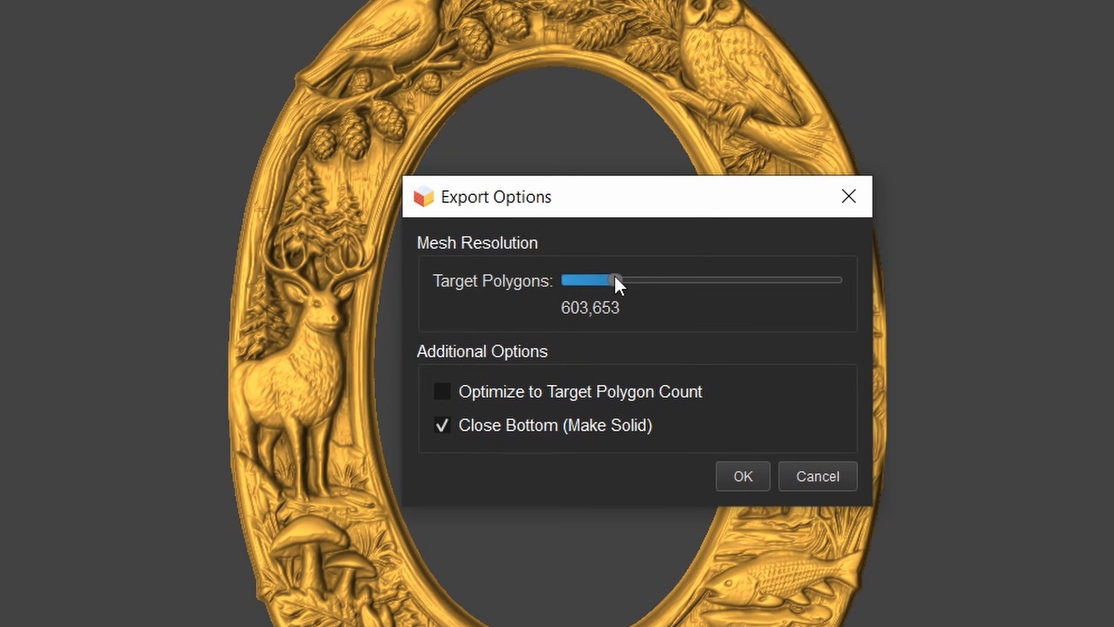
pyautogui.moveTo(616, 275); pyautogui.dragTo(600, 274)
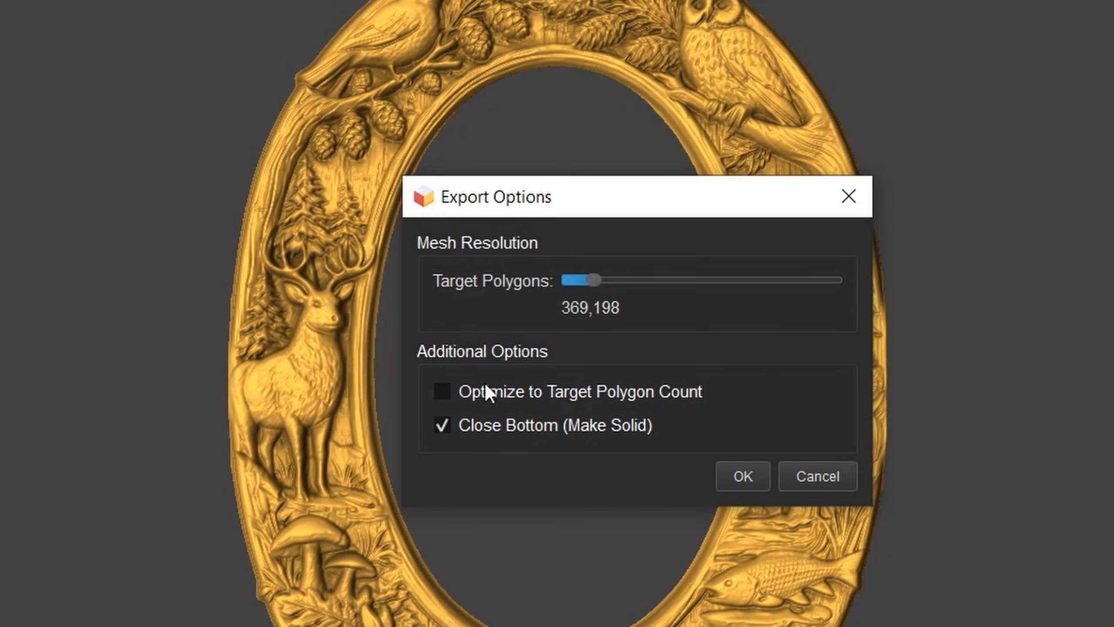
pyautogui.click(741, 475)
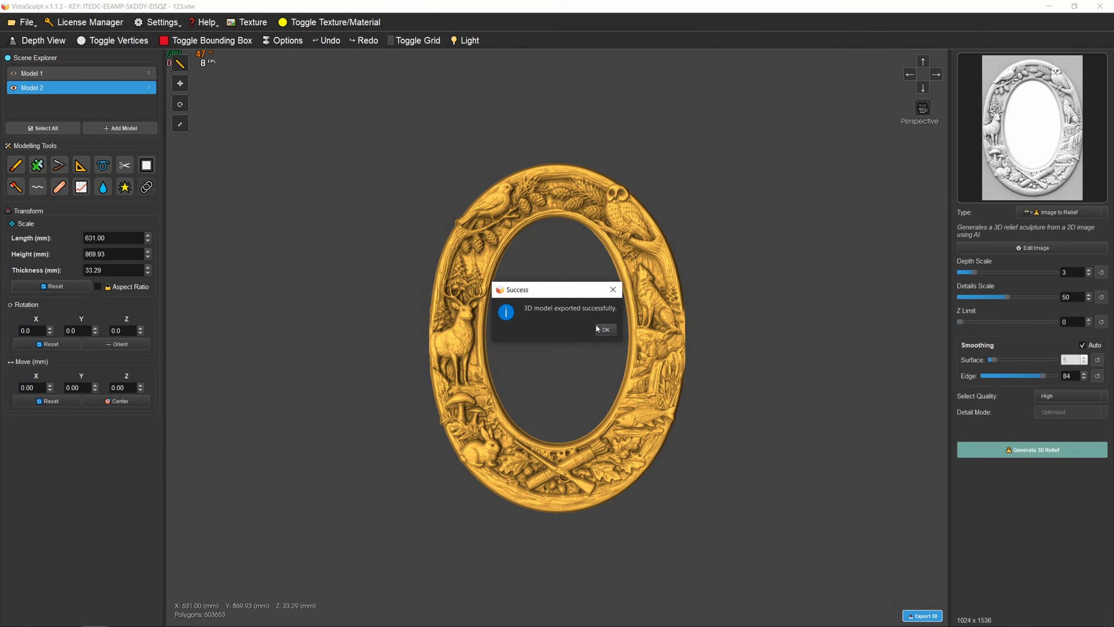
pyautogui.click(605, 331)
# - Delete the oval frame model from the scene and load the saved project 123.vsw from the Desktop
pyautogui.rightClick(510, 229)
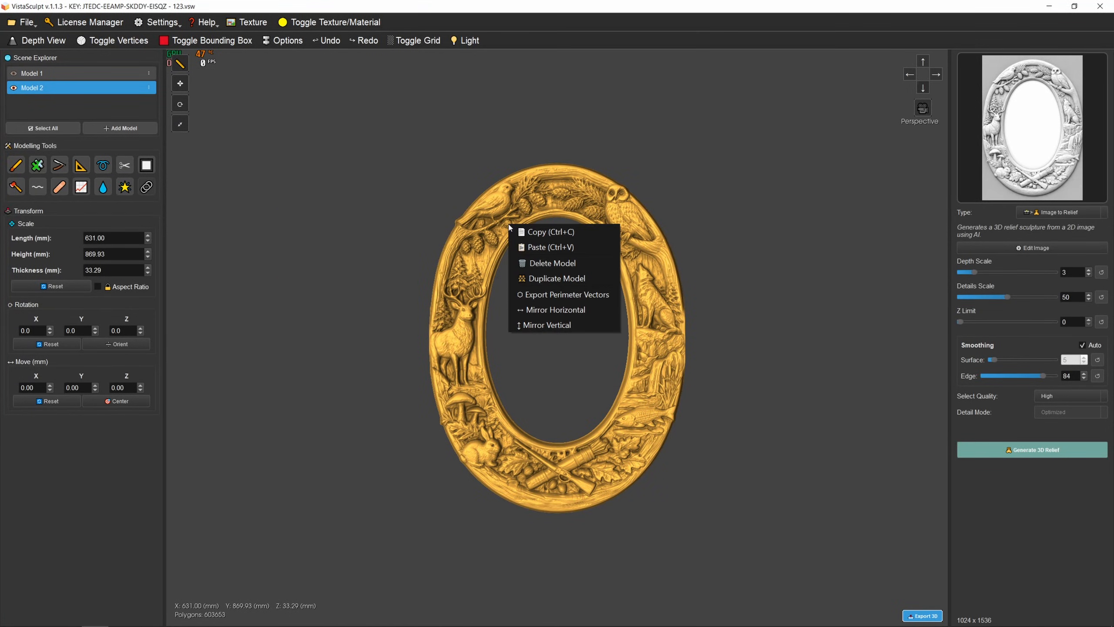
pyautogui.click(539, 262)
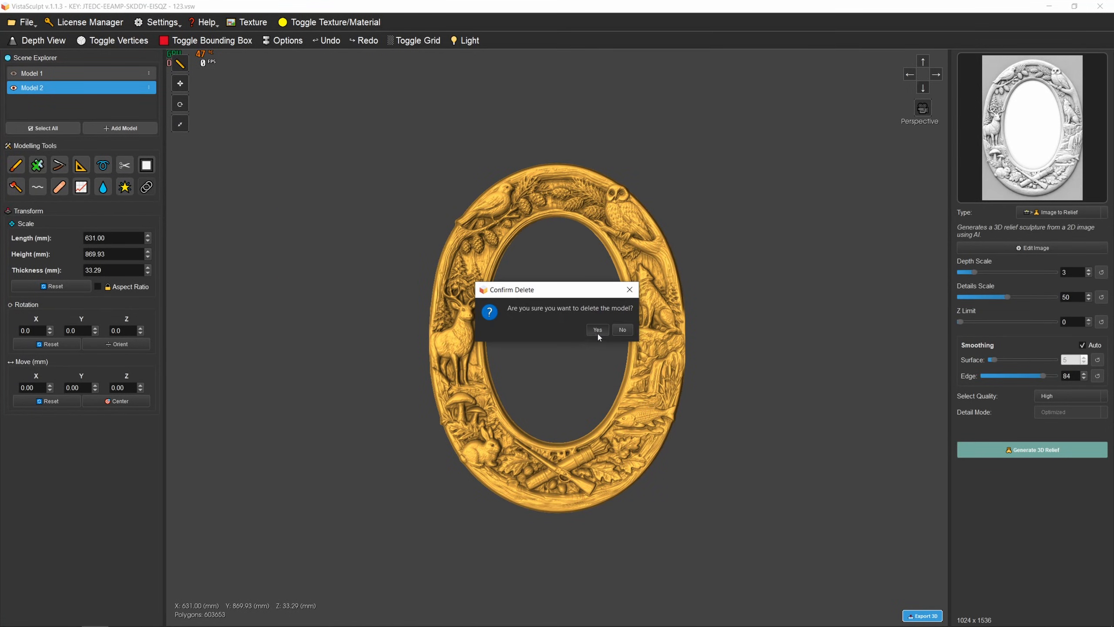
pyautogui.click(597, 329)
pyautogui.click(23, 22)
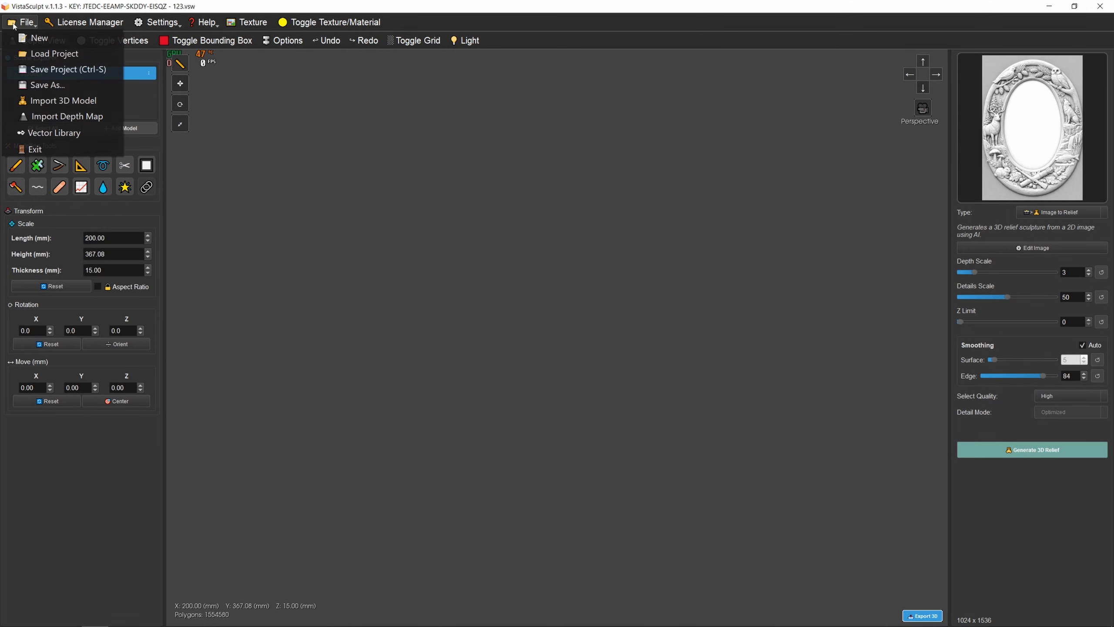
pyautogui.click(39, 53)
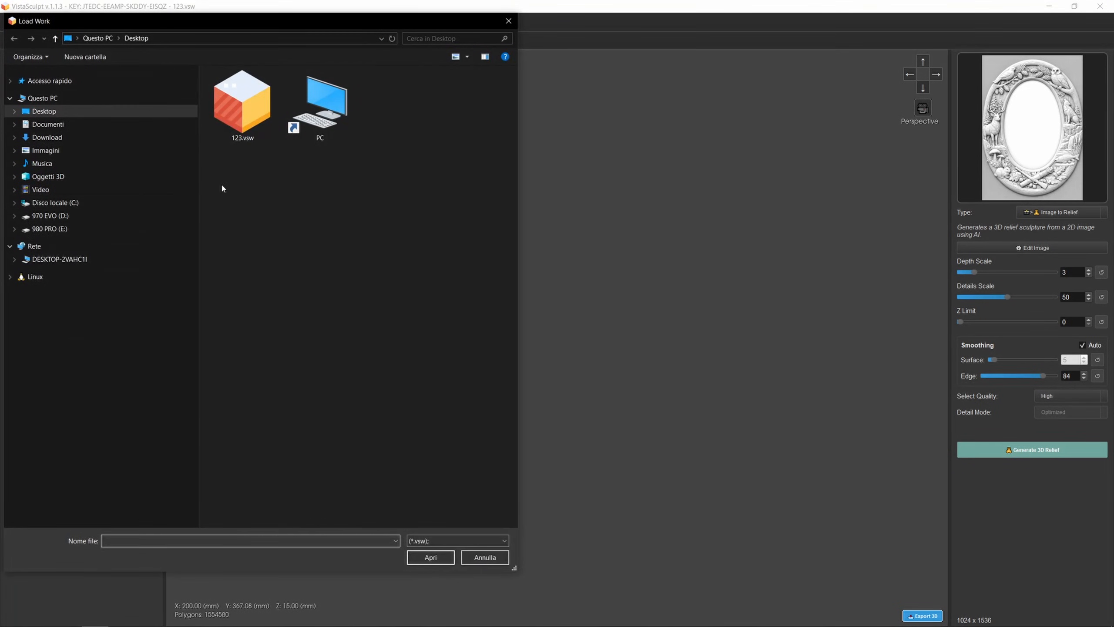
pyautogui.click(242, 105)
pyautogui.click(430, 556)
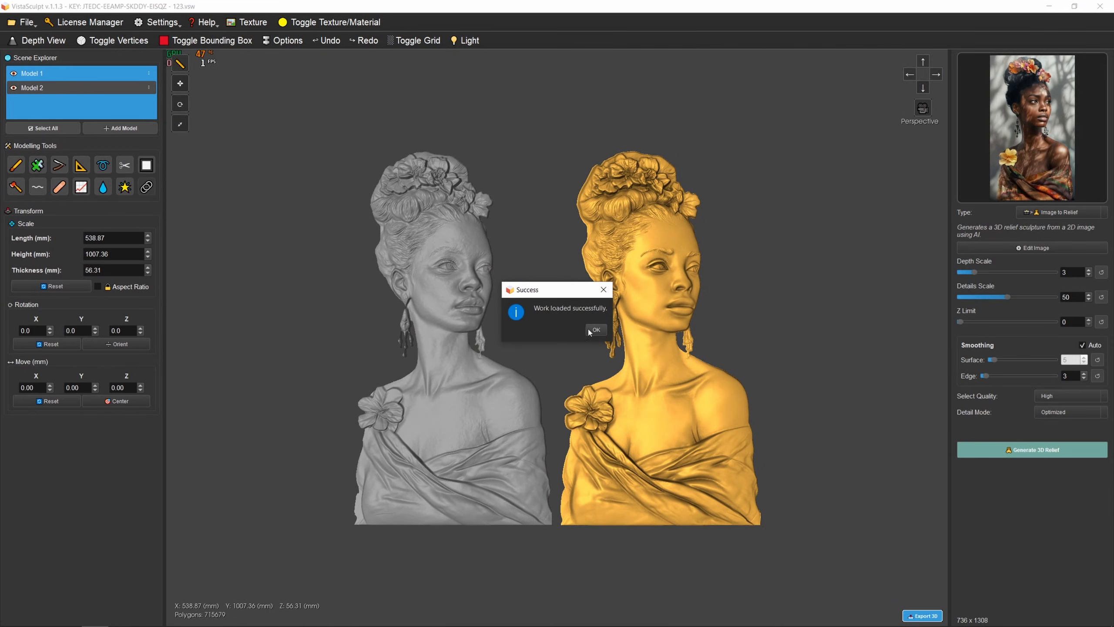
pyautogui.click(590, 327)
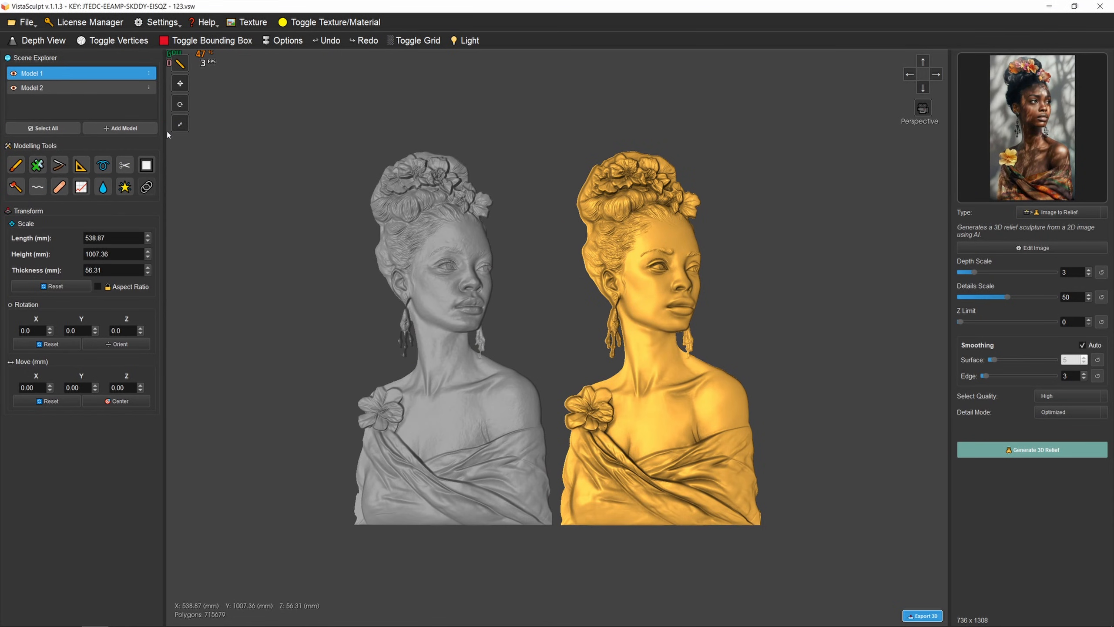
# - Delete Model 2 from the loaded project and center the remaining bust relief
pyautogui.click(149, 73)
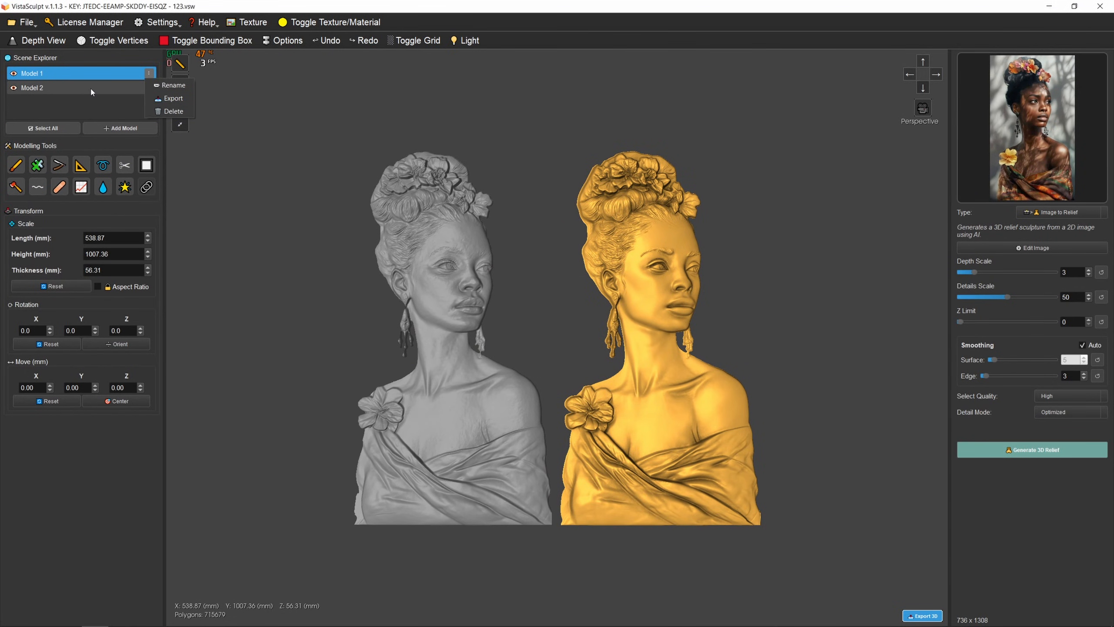
pyautogui.click(91, 92)
pyautogui.click(149, 88)
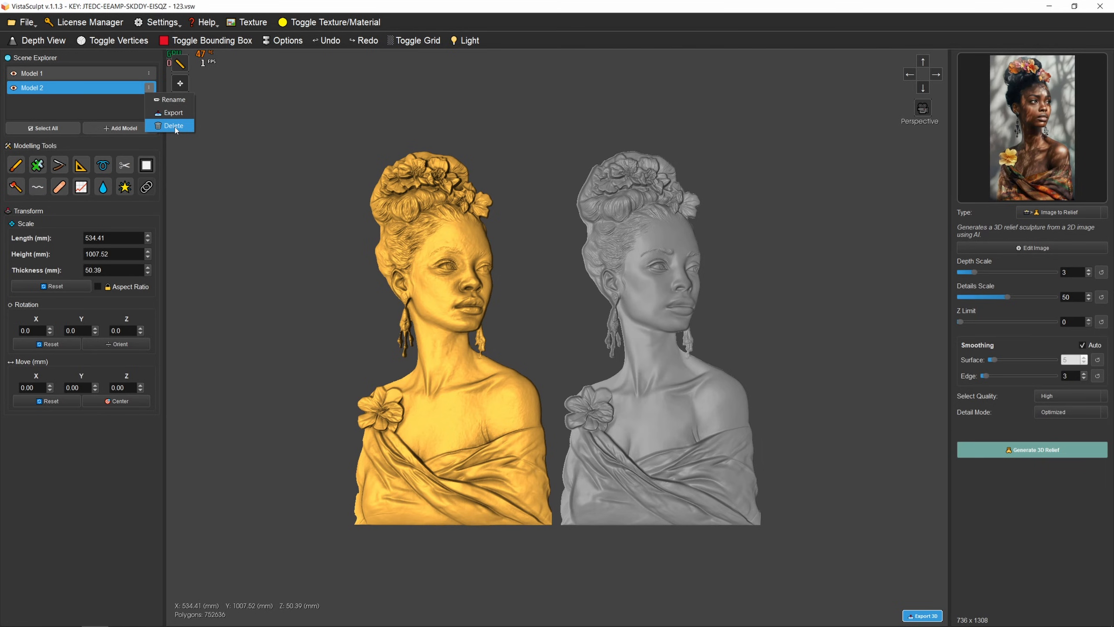
pyautogui.click(173, 126)
pyautogui.click(598, 328)
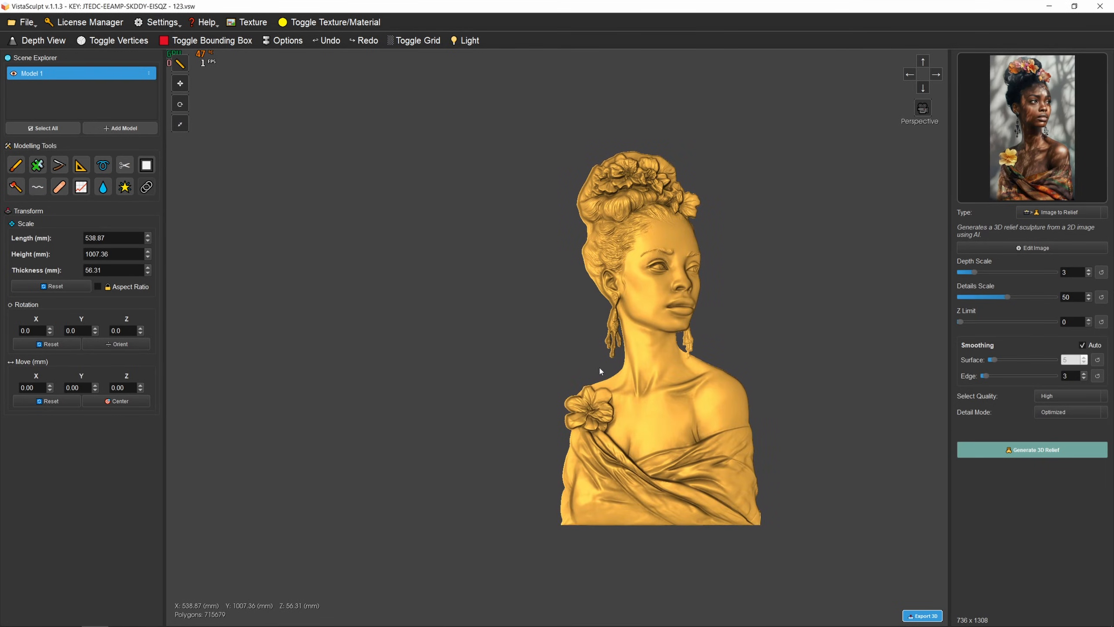
pyautogui.click(116, 401)
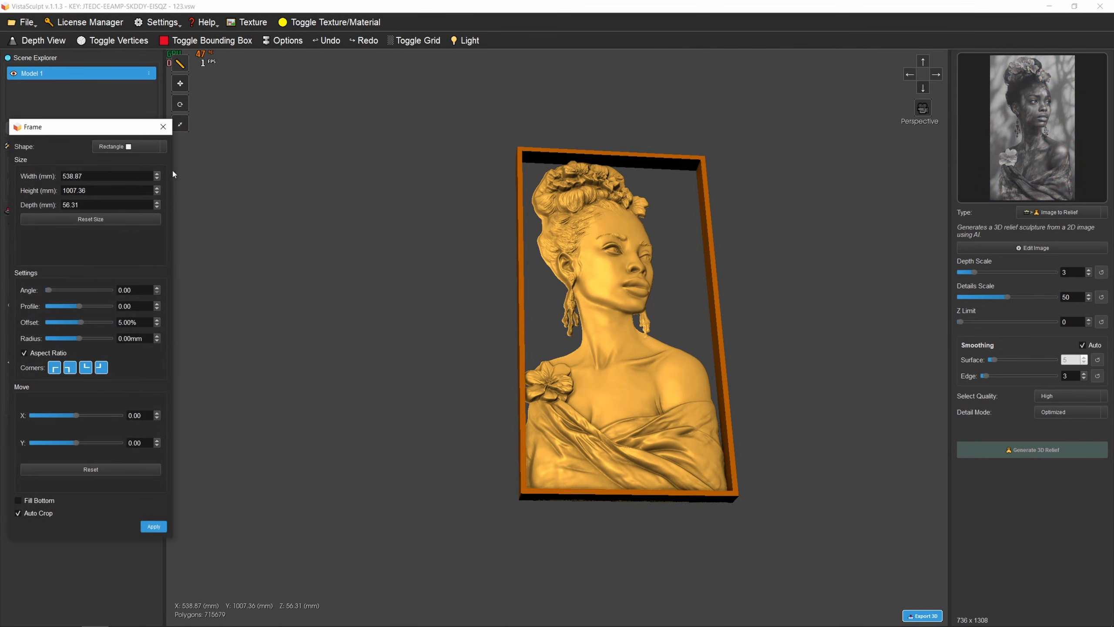
# - Set the Frame tool's shape to Library for the bust relief
pyautogui.moveTo(128, 128); pyautogui.dragTo(309, 125)
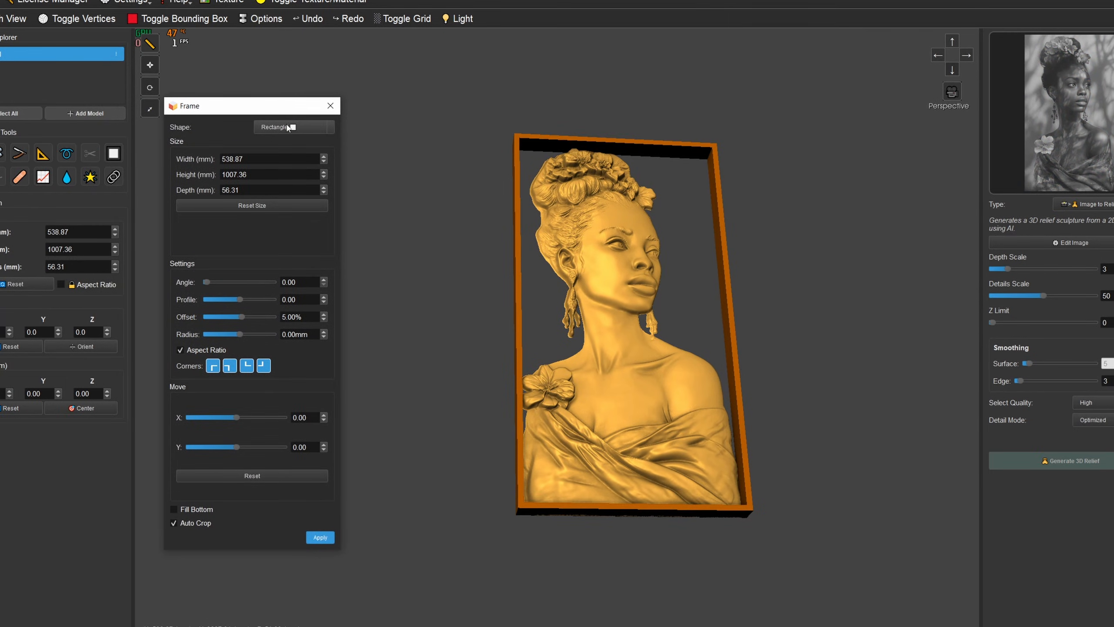
pyautogui.click(287, 128)
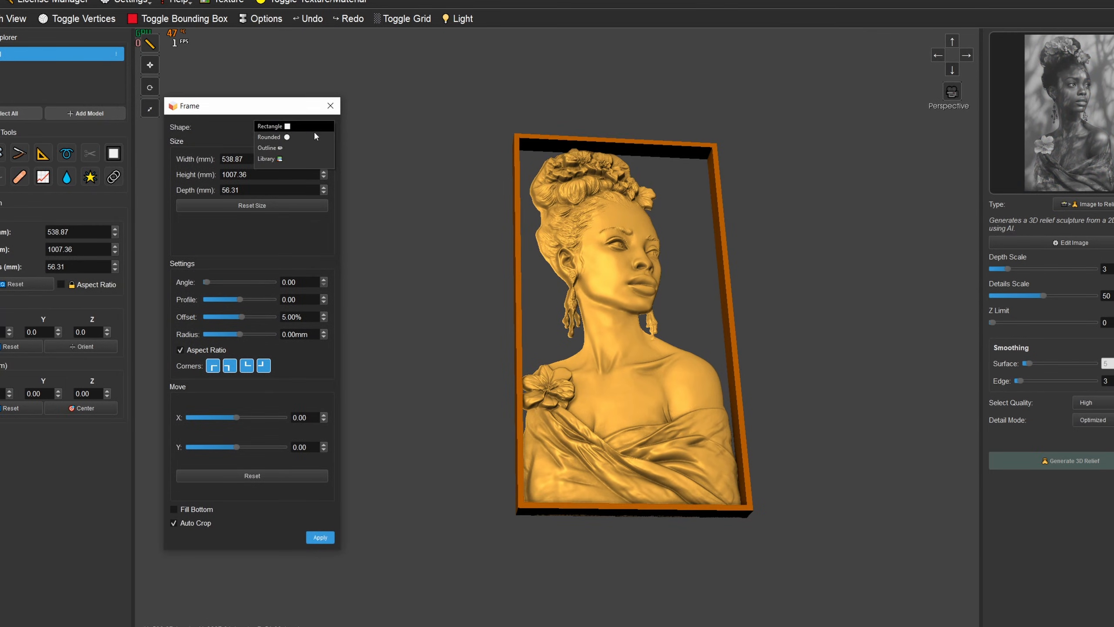
pyautogui.click(271, 162)
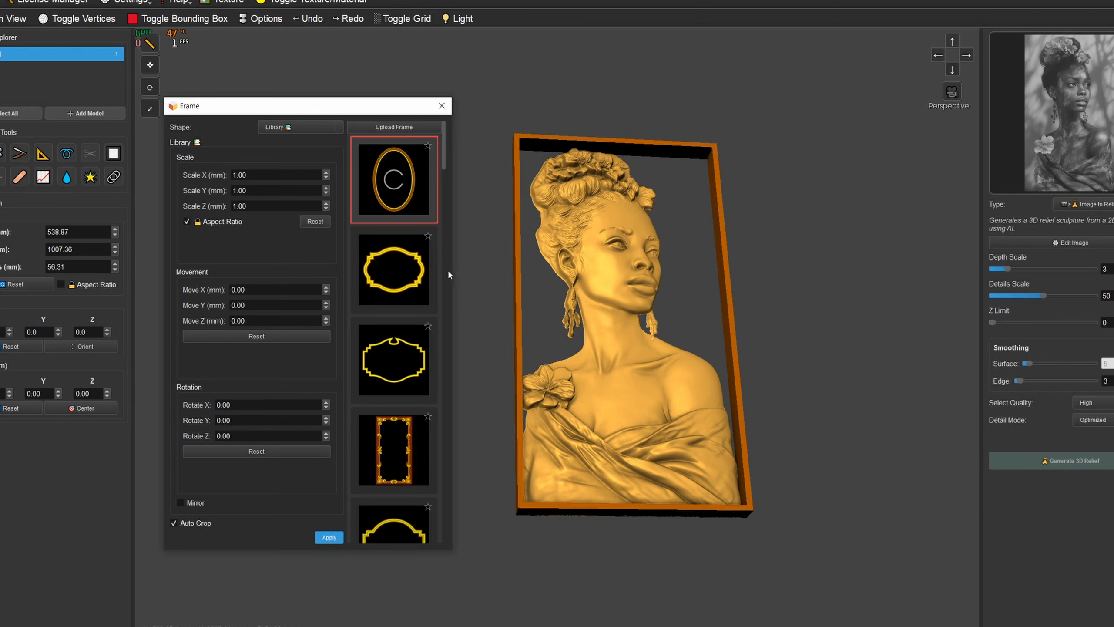
# - Upload customframe.stl from the Desktop to the frame library and select it as the bust's frame
pyautogui.click(397, 127)
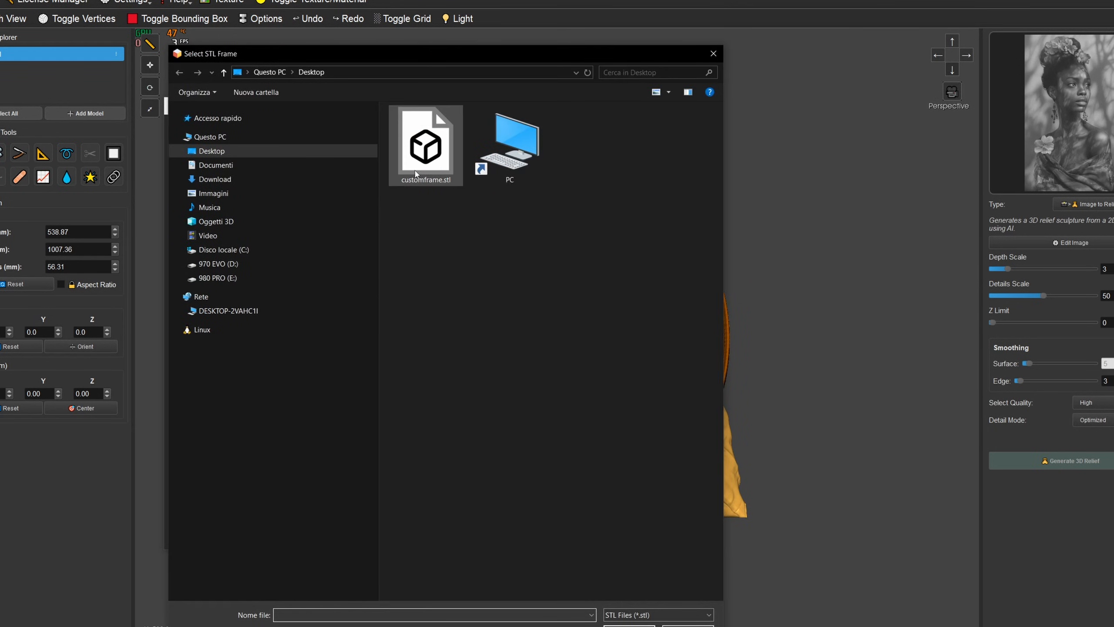
pyautogui.click(426, 158)
pyautogui.click(628, 626)
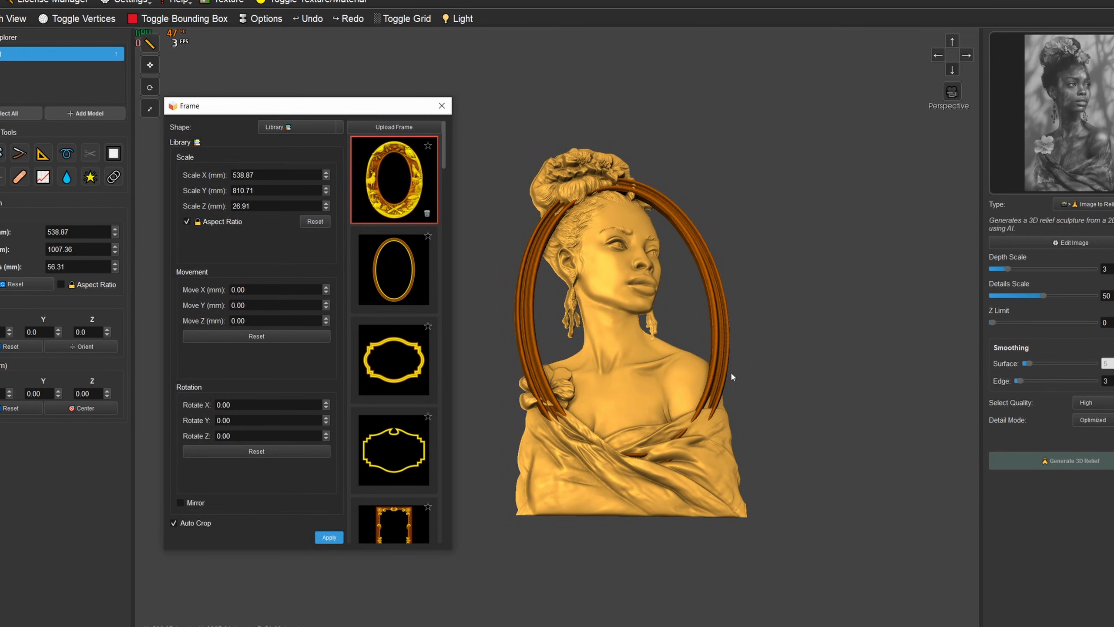
pyautogui.click(426, 181)
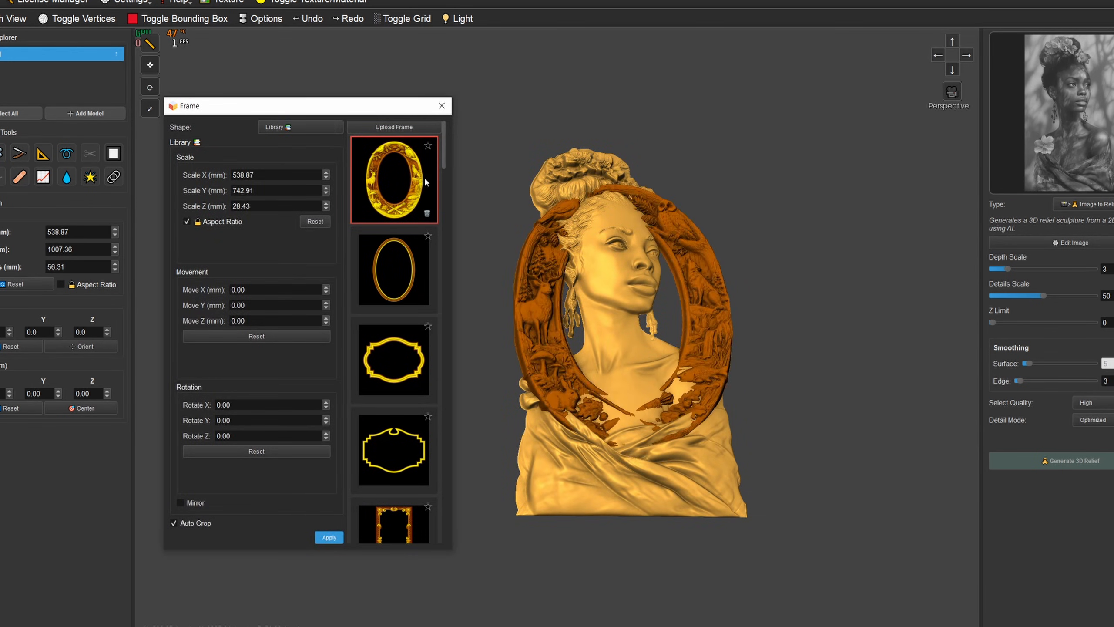
# - Scale the custom oval frame proportionally to 1099.56 x 1515.91 x 58.00 mm so it surrounds the bust
pyautogui.moveTo(593, 255); pyautogui.dragTo(652, 271)
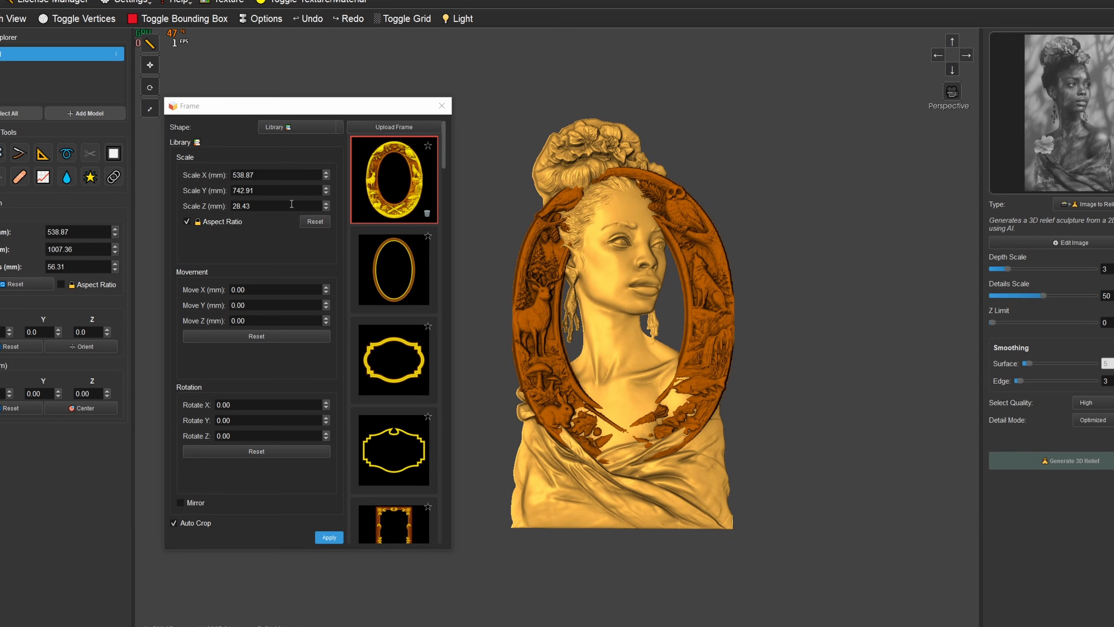
pyautogui.moveTo(326, 187); pyautogui.dragTo(308, 0)
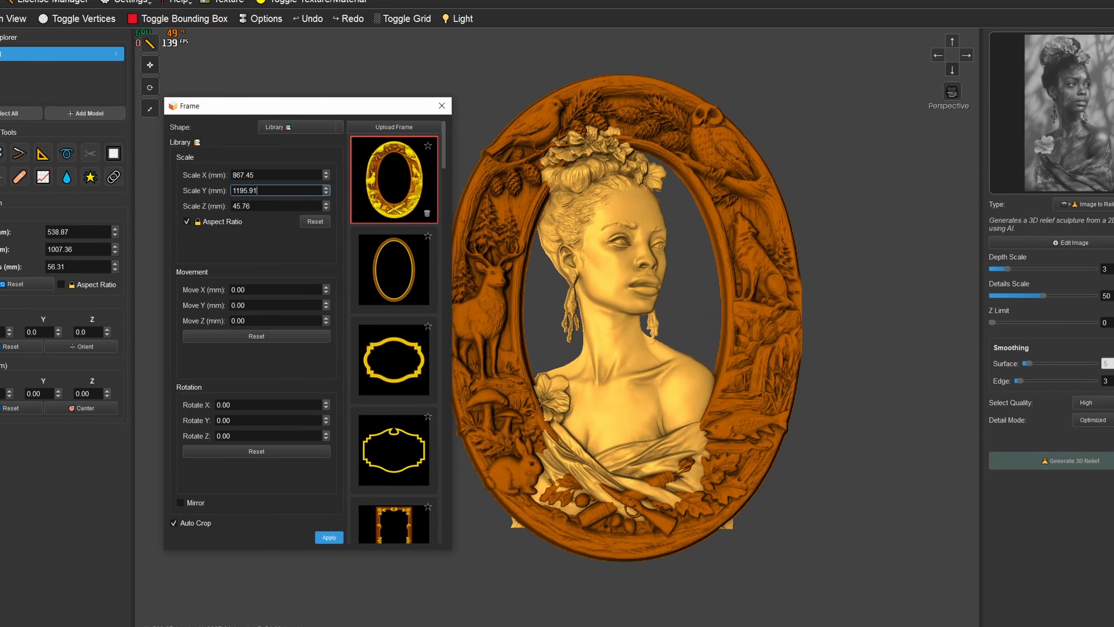
pyautogui.moveTo(597, 230); pyautogui.dragTo(638, 199)
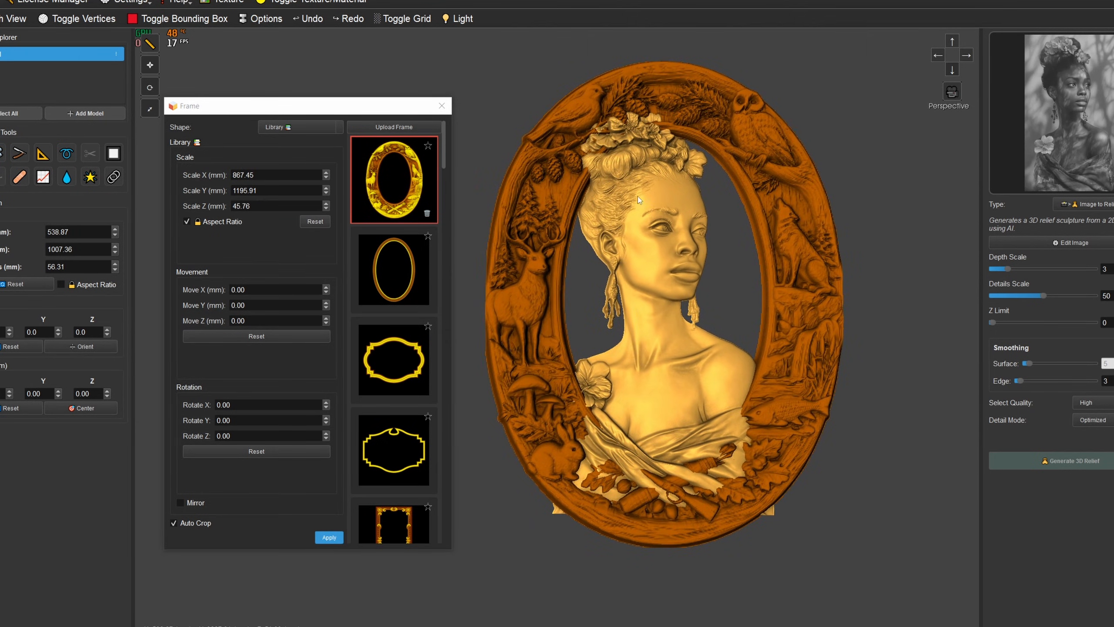
pyautogui.moveTo(324, 188); pyautogui.dragTo(353, 39)
pyautogui.scroll(-2, 593, 237)
# - Move the oval frame to -8 mm in X and 10 mm in Z relative to the bust
pyautogui.moveTo(617, 257); pyautogui.dragTo(612, 127)
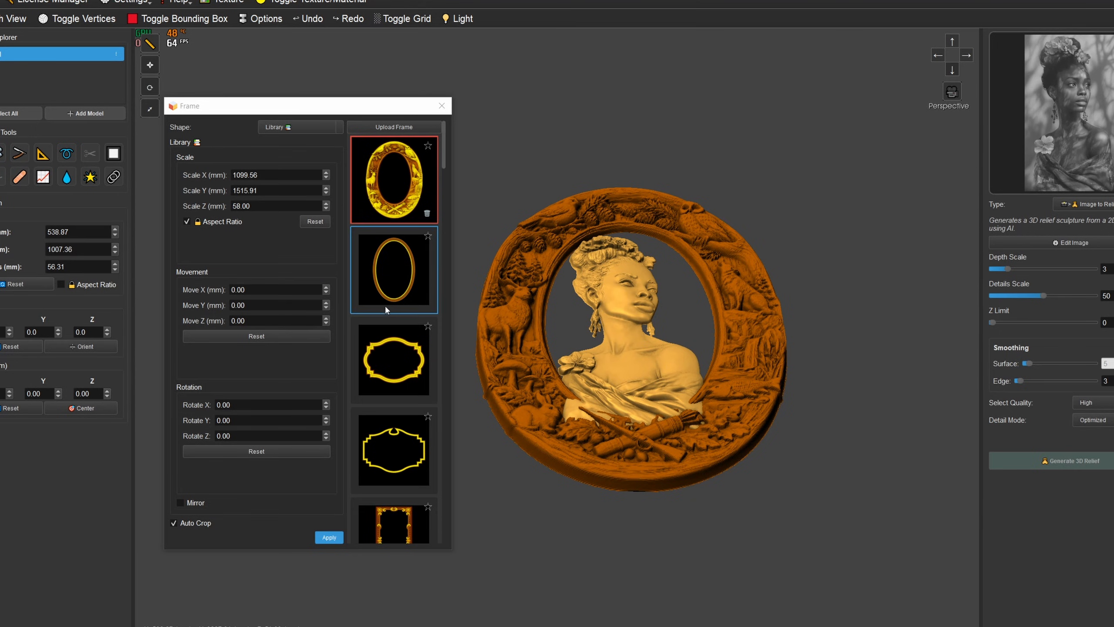
pyautogui.click(325, 291)
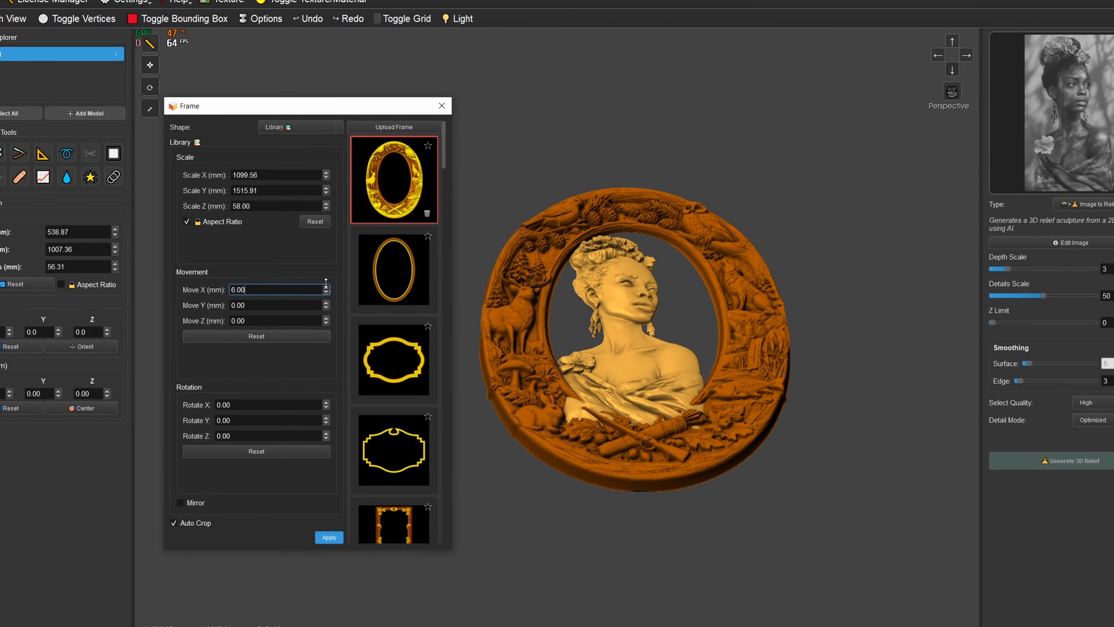
pyautogui.click(326, 318)
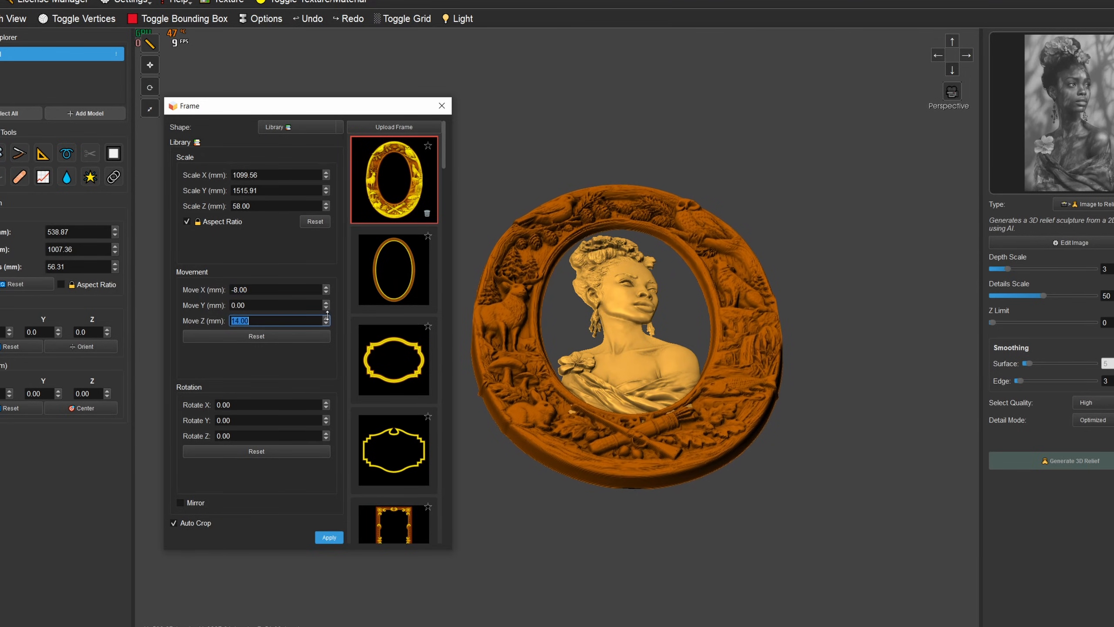
pyautogui.moveTo(329, 314); pyautogui.dragTo(328, 317)
# - Examine how the oval frame fits around the bust from several angles, especially where the shoulders and drapery meet it
pyautogui.moveTo(540, 288); pyautogui.dragTo(570, 372)
pyautogui.click(951, 70)
pyautogui.moveTo(574, 282); pyautogui.dragTo(611, 268, button='middle')
pyautogui.moveTo(636, 328); pyautogui.dragTo(668, 227)
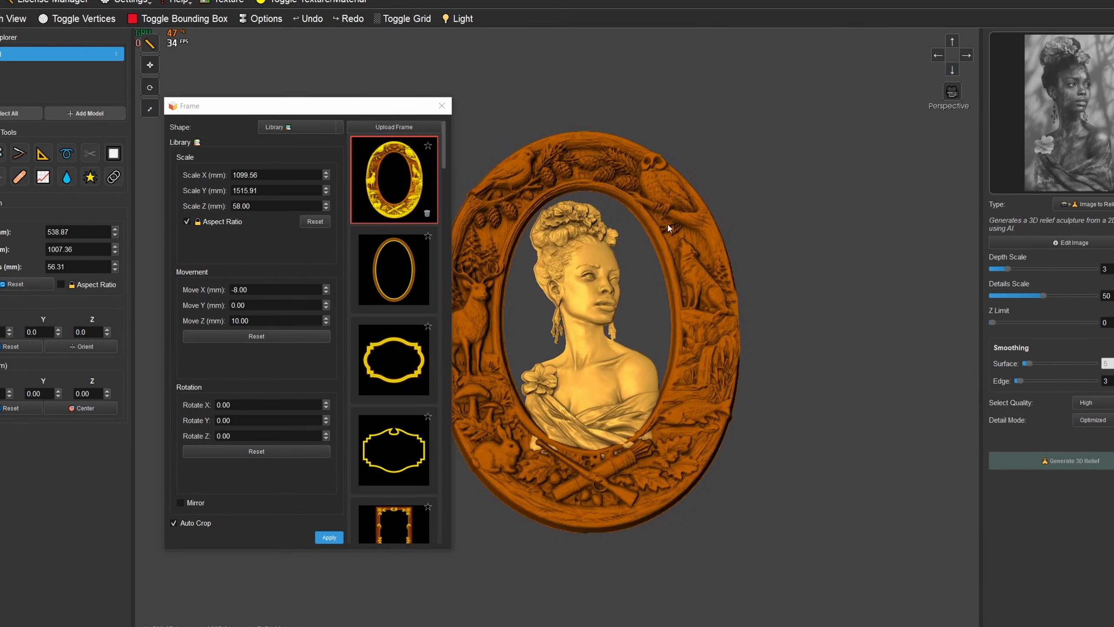
pyautogui.moveTo(607, 335); pyautogui.dragTo(639, 355)
pyautogui.moveTo(639, 356); pyautogui.dragTo(664, 275, button='middle')
pyautogui.scroll(3, 664, 274)
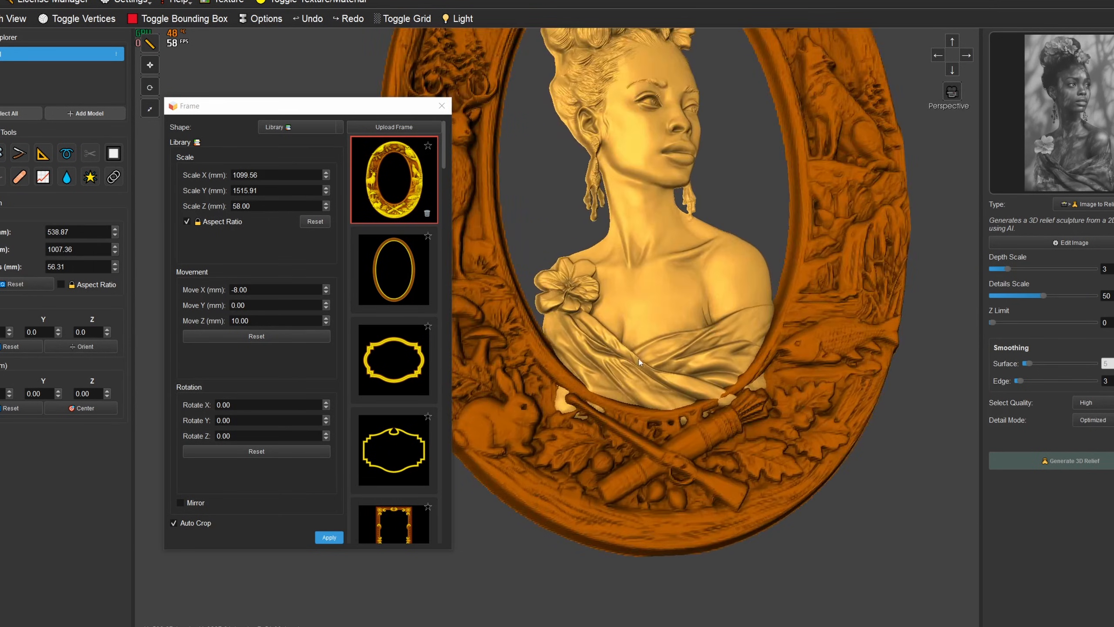
pyautogui.moveTo(665, 275); pyautogui.dragTo(684, 259)
# - Apply the custom oval frame to the bust with Auto Crop and return to the full front view
pyautogui.click(328, 538)
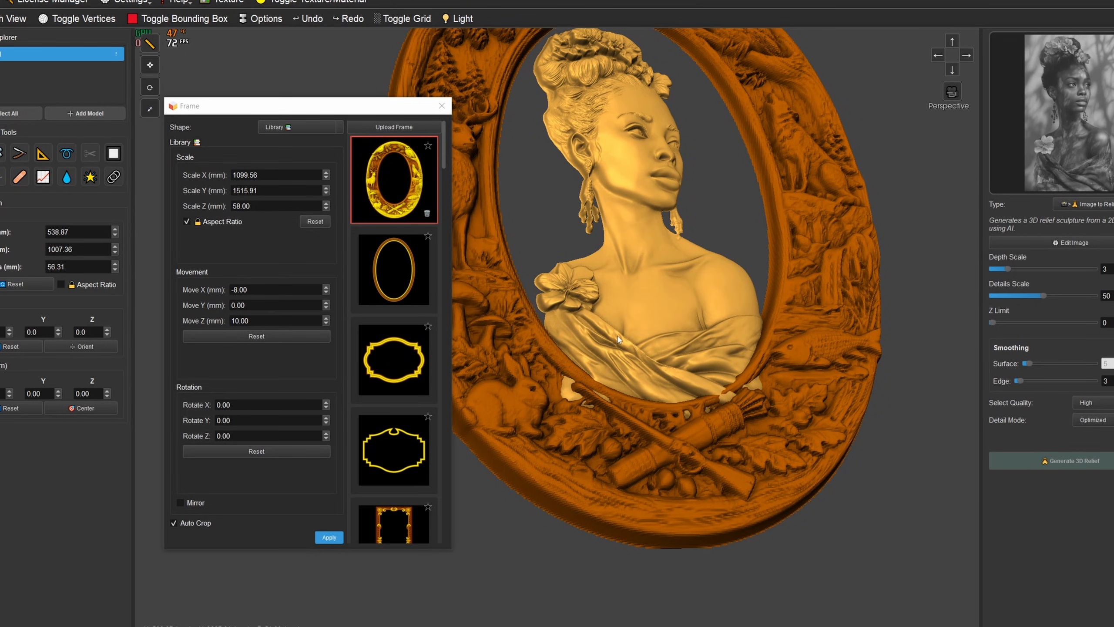
pyautogui.click(442, 107)
pyautogui.click(953, 70)
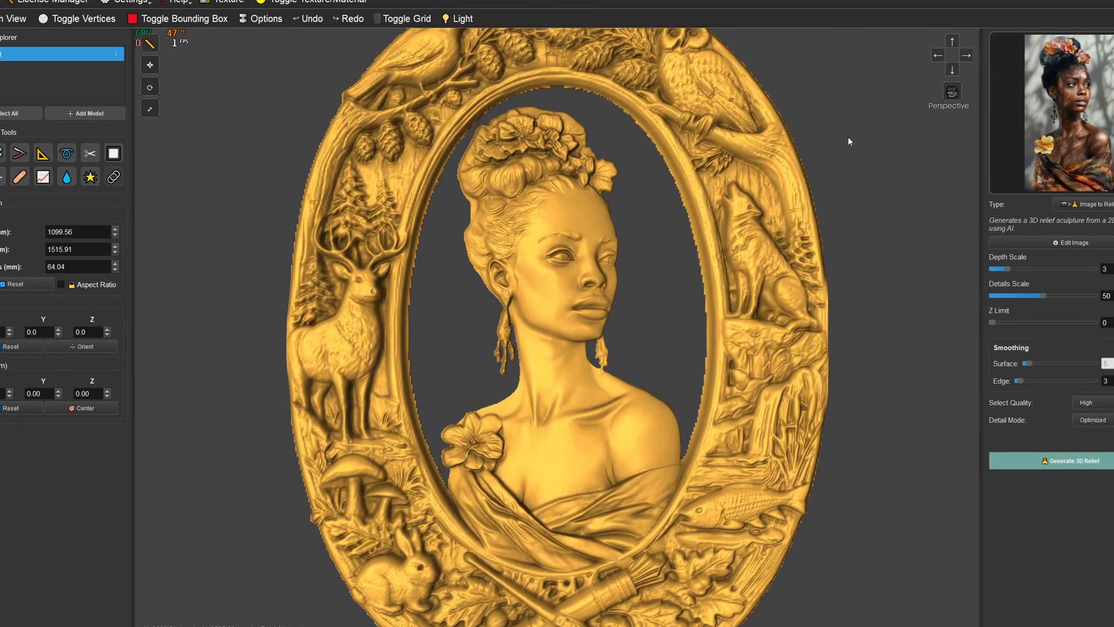
pyautogui.scroll(-3, 720, 290)
# - Slightly increase the scene light's position setting to adjust the shading on the framed bust
pyautogui.click(458, 19)
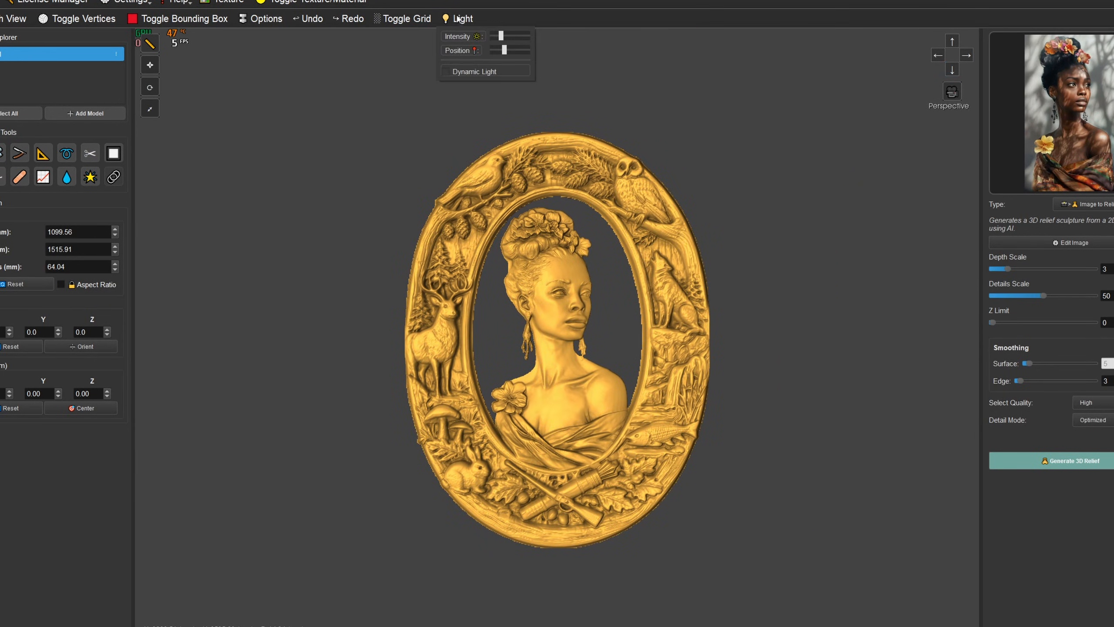
pyautogui.moveTo(503, 51)
pyautogui.mouseDown()
pyautogui.moveTo(519, 50)
pyautogui.moveTo(506, 52)
pyautogui.mouseUp()
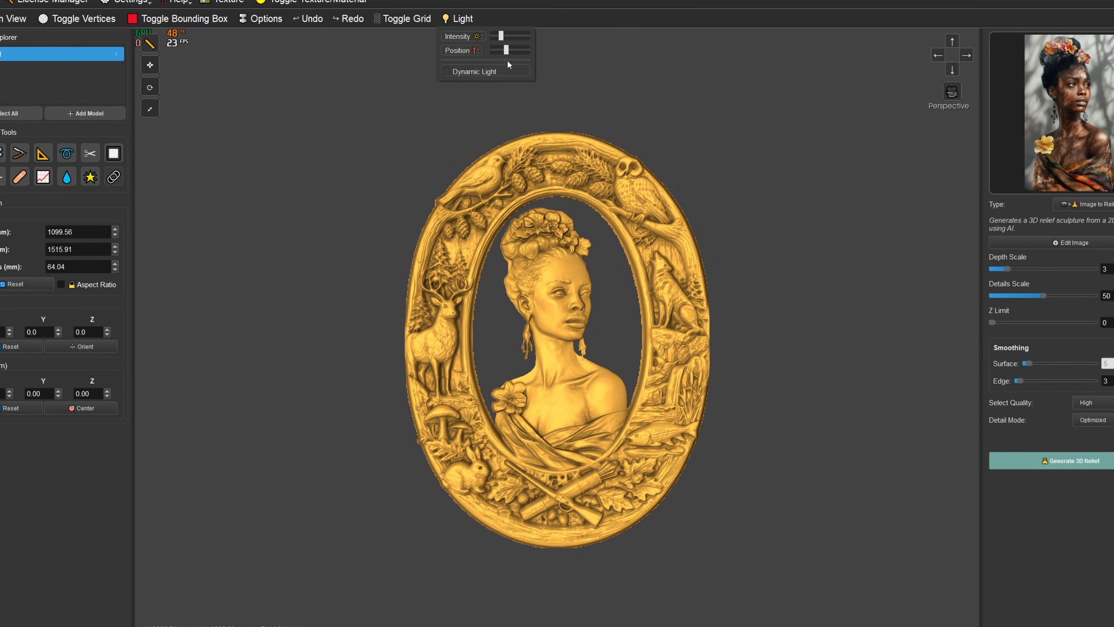
pyautogui.click(659, 249)
pyautogui.moveTo(660, 249); pyautogui.dragTo(632, 265)
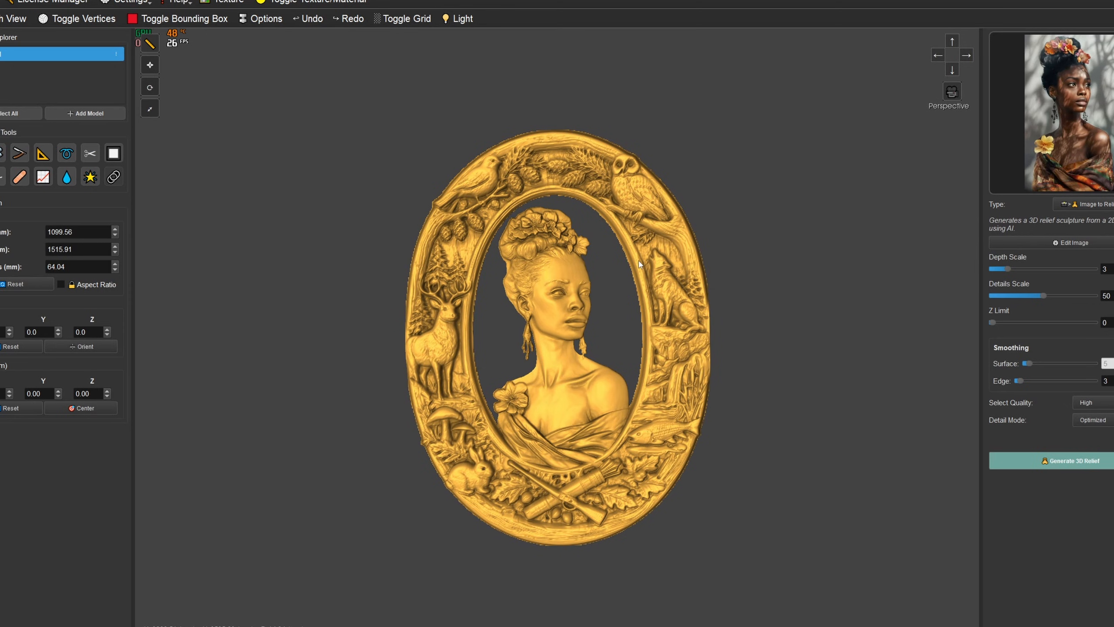